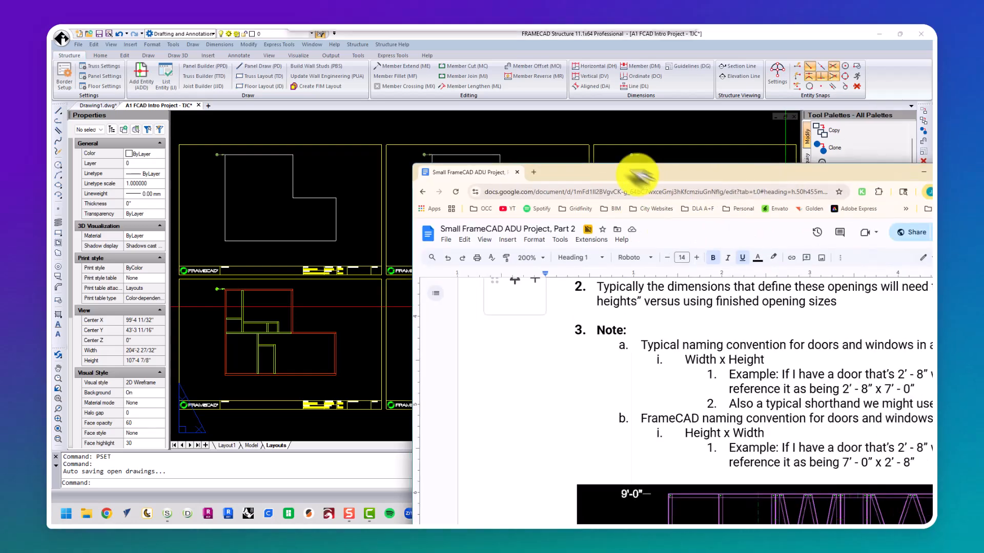
- Review the Openings notes in the project document, including the door and window naming conventions and the User Window/User Door diagram
scroll(448, 253, "up", 5)
scroll(444, 246, "up", 3)
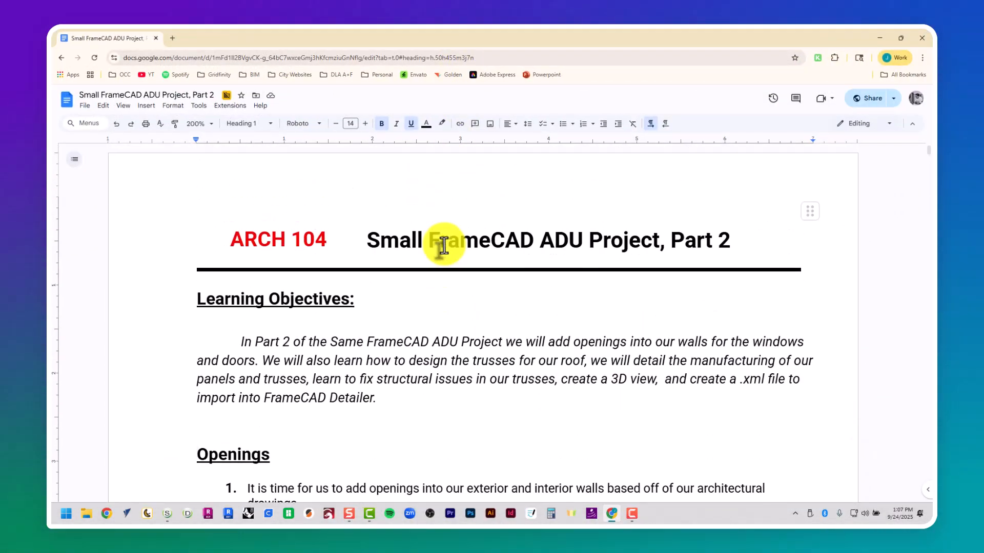
scroll(443, 245, "down", 10)
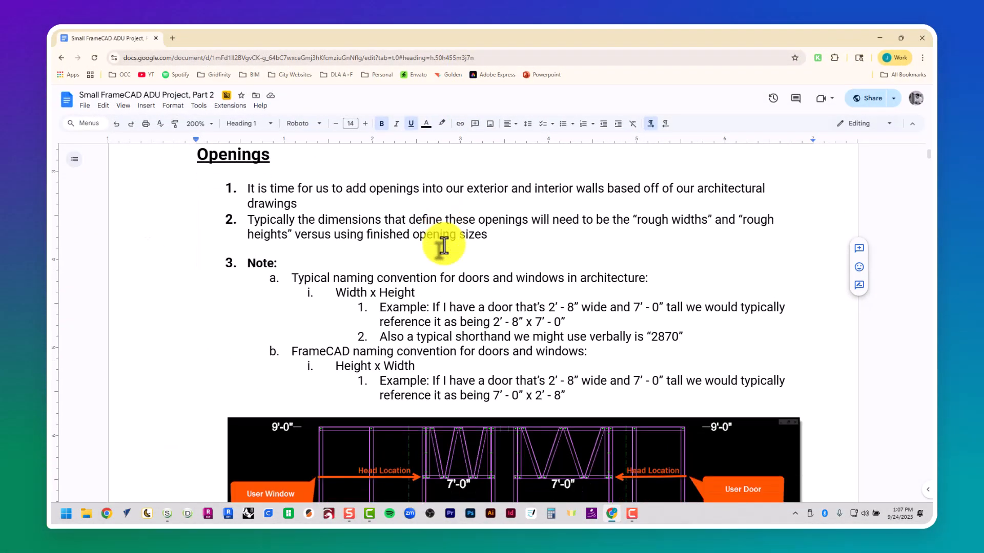
scroll(443, 246, "down", 3)
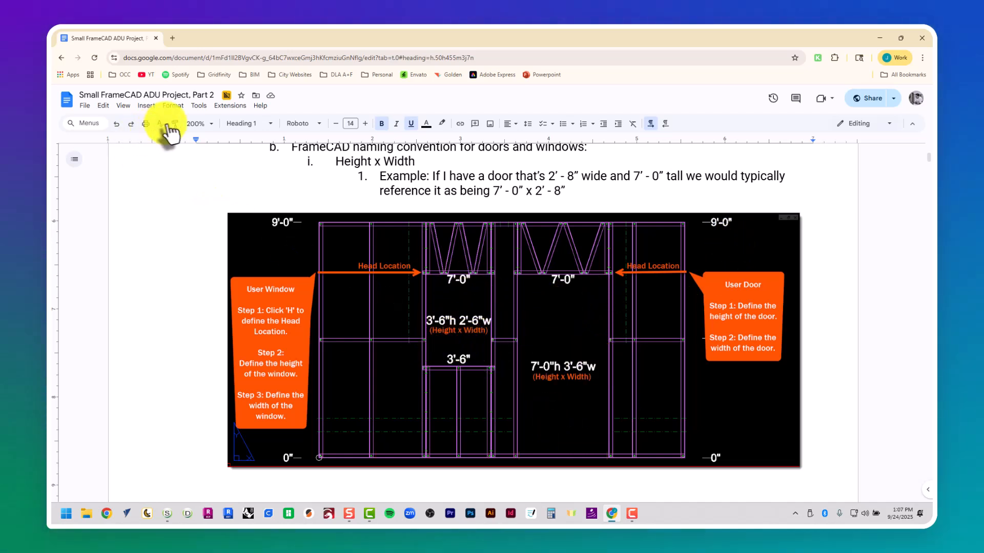
left_click(197, 123)
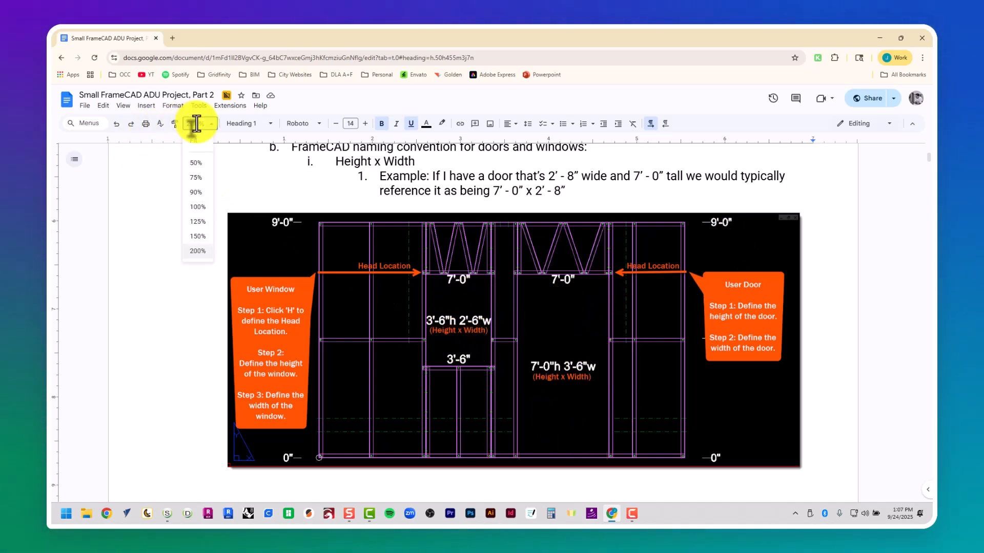
left_click(196, 251)
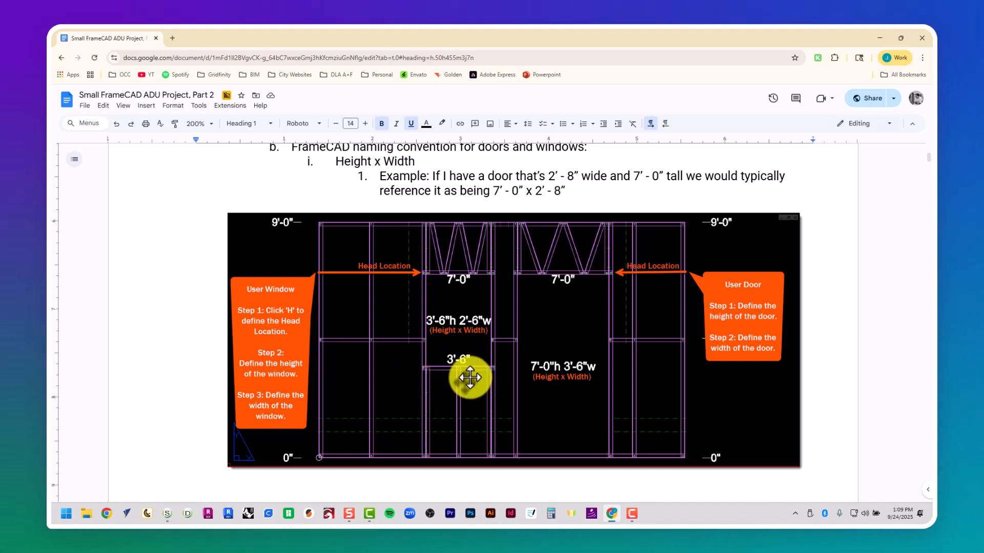
scroll(470, 377, "down", 10)
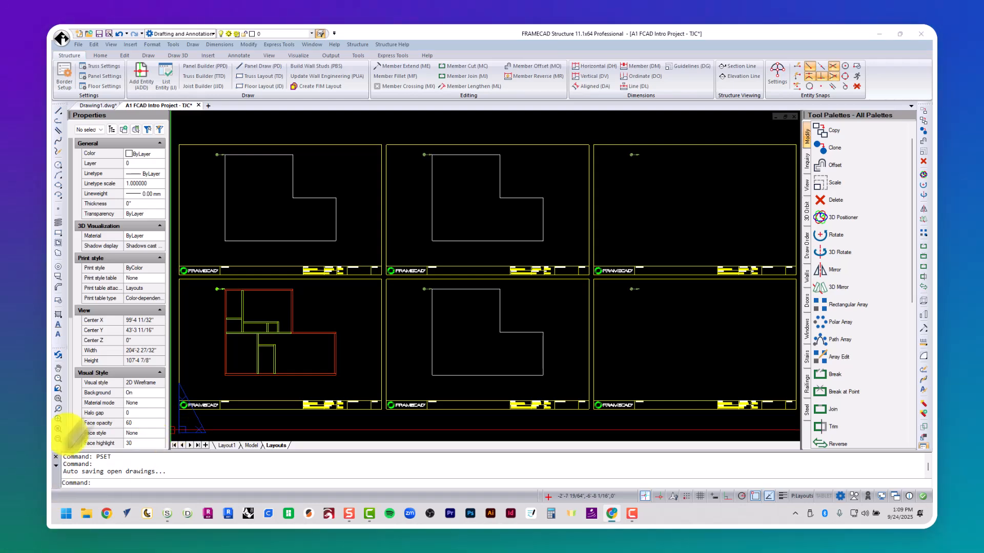
- Switch to FRAMECAD Structure, go to view 1, and run LT1 to show the architectural floor plan behind the walls
left_click(589, 366)
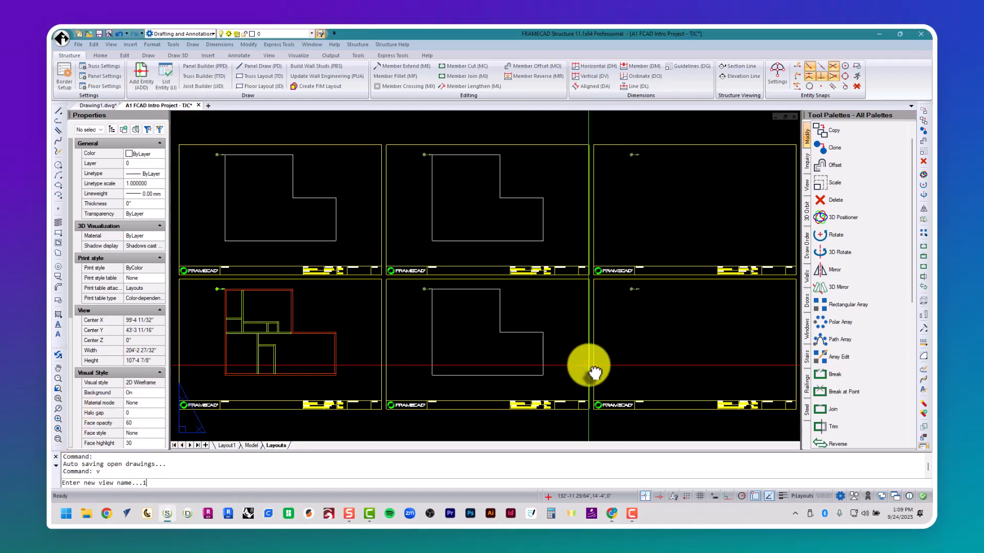
key("Return")
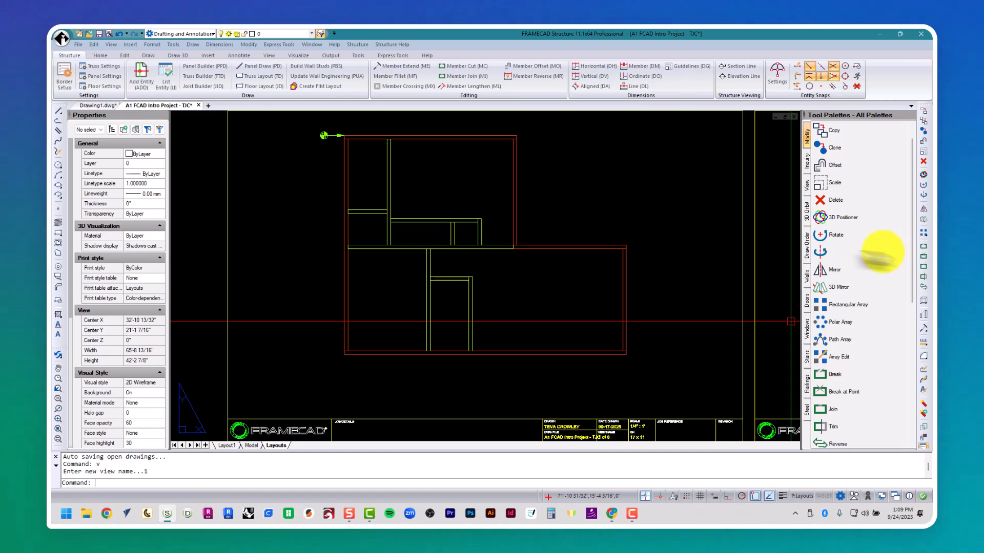
scroll(425, 267, "up", 1)
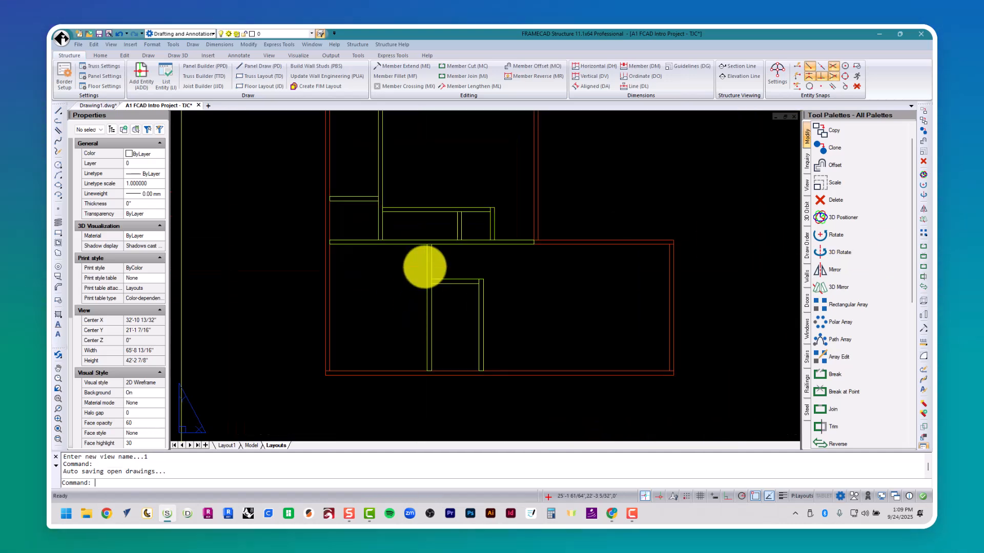
middle_click_drag(425, 267, 380, 297)
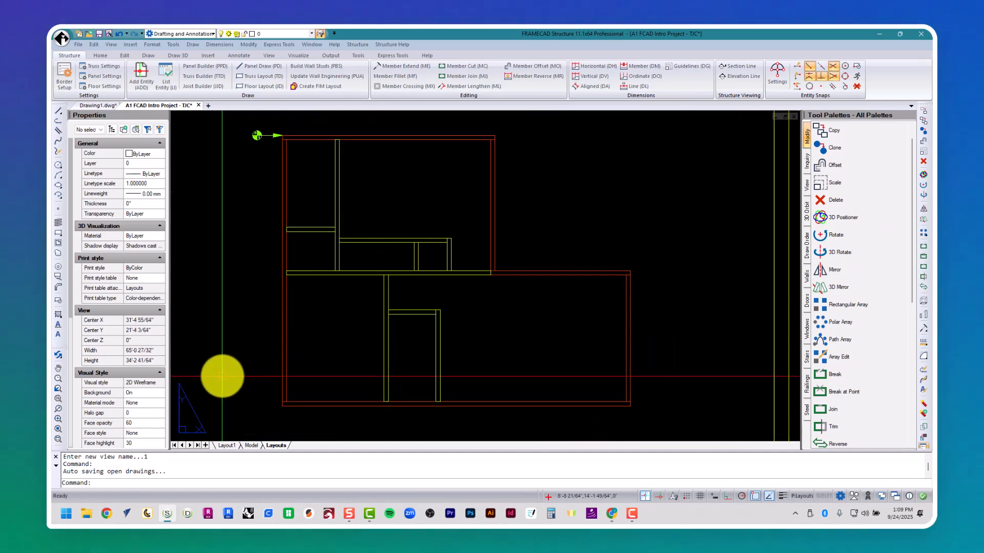
type("LT1")
key("Return")
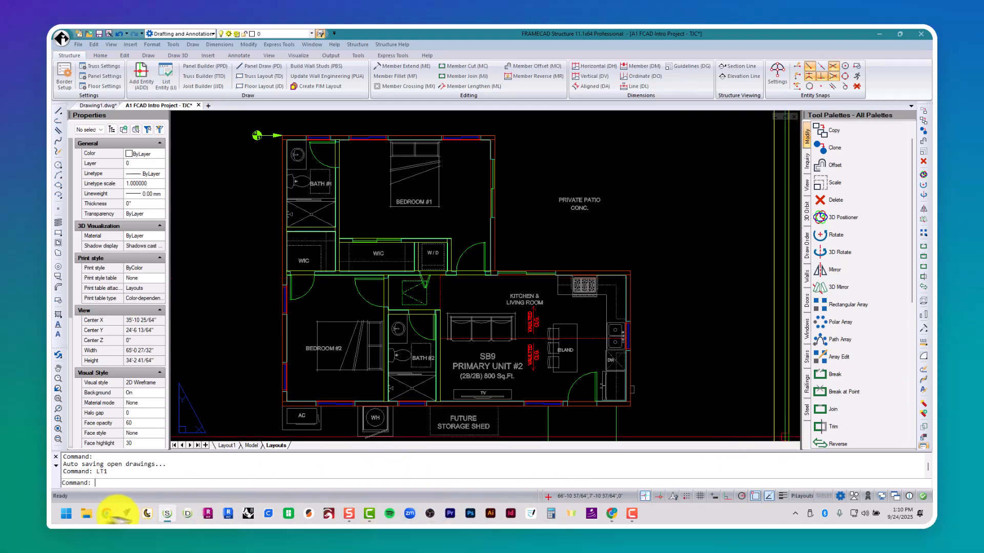
- Open the 250211 Intro to FrameCAD construction PDF from the 2 - Lectures folder of 5 - ARCH A104 Intro to FrameCAD
left_click(86, 514)
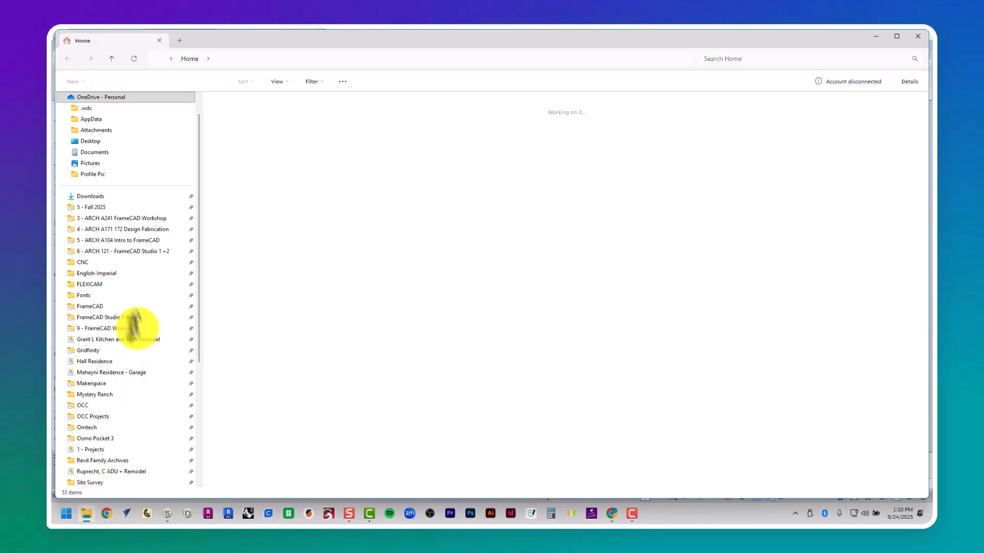
left_click(139, 240)
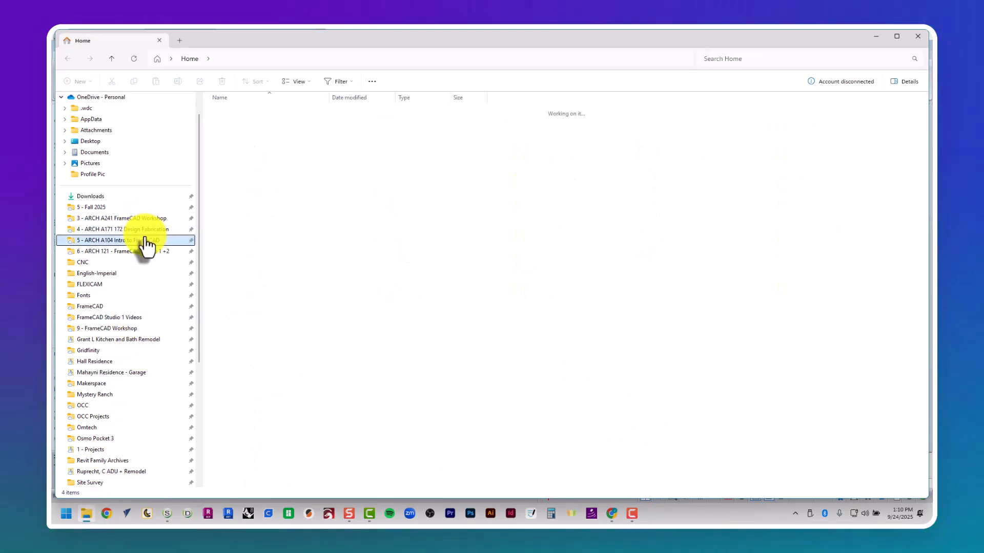
double_click(264, 131)
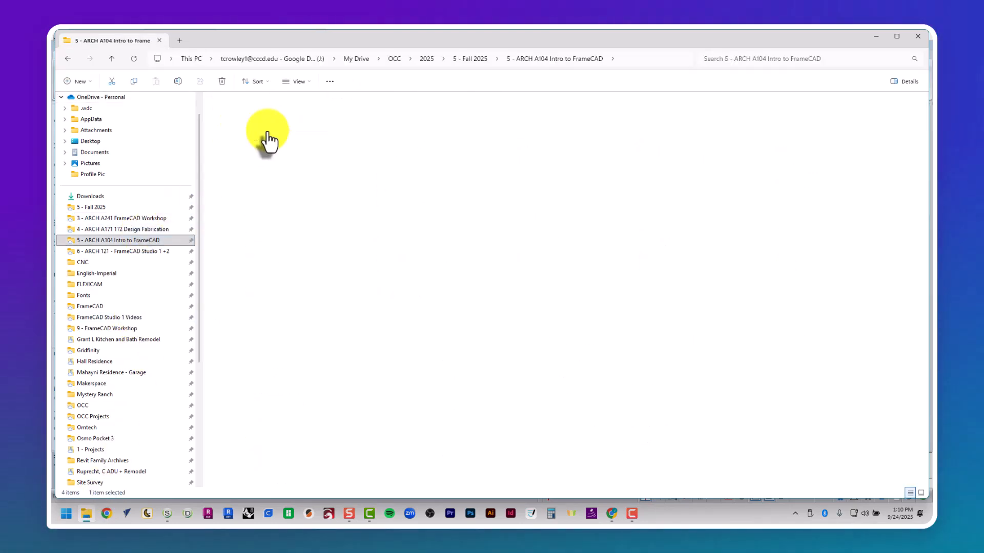
left_click(260, 111)
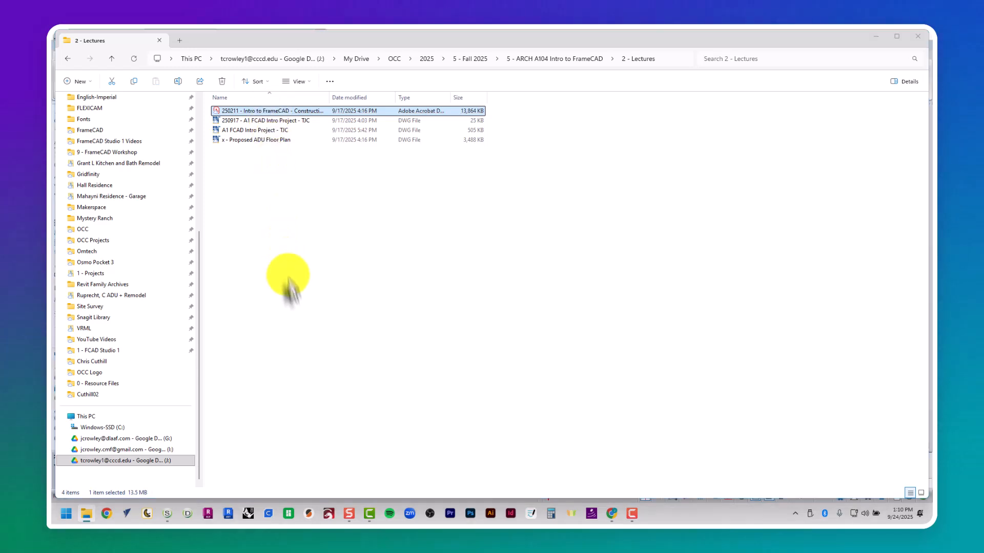
key("Return")
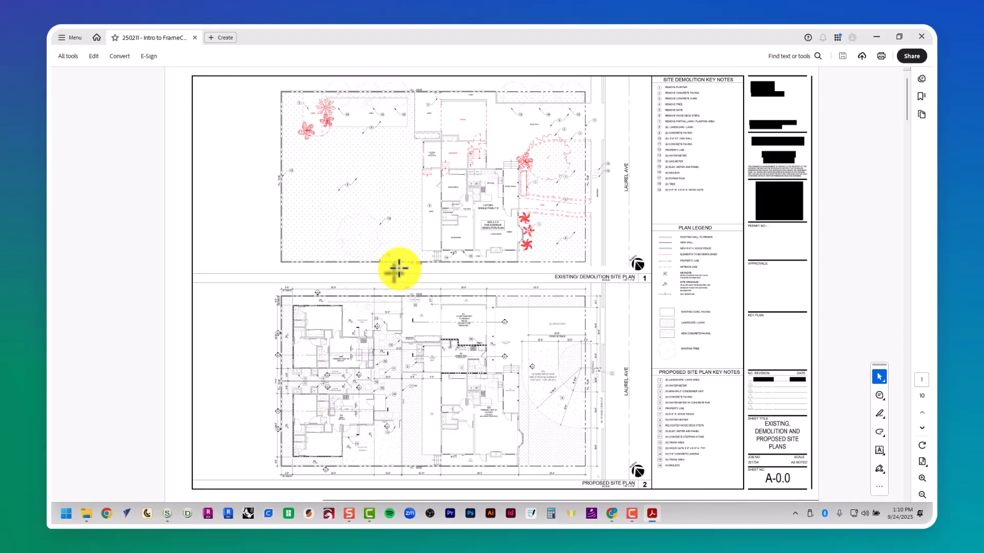
- Go to sheet A-2.1, Proposed ADU & SB9 Floor Plan, and locate the upper unit's plan and schedules
scroll(398, 269, "down", 1)
scroll(393, 270, "down", 1)
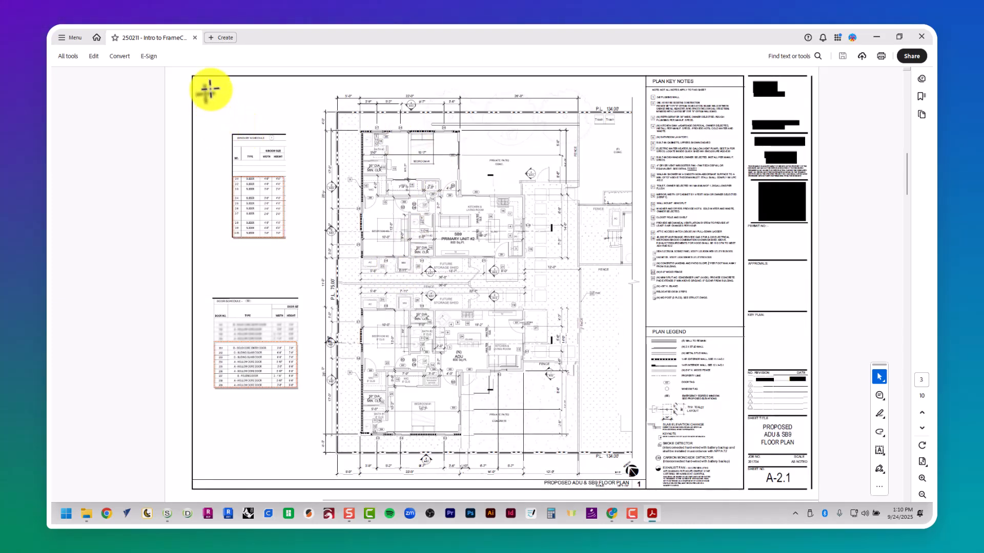
left_click_drag(211, 91, 551, 275)
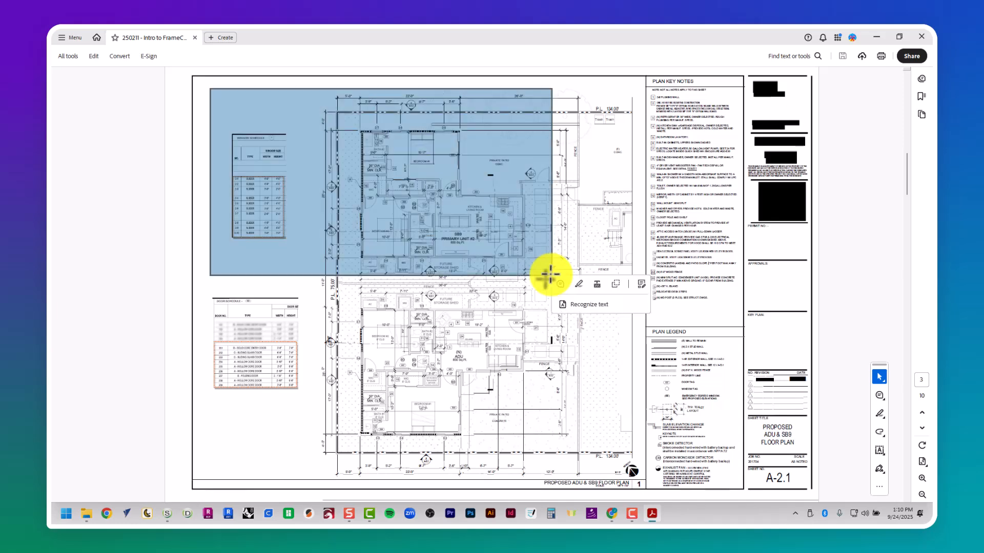
left_click(560, 265)
left_click(528, 215)
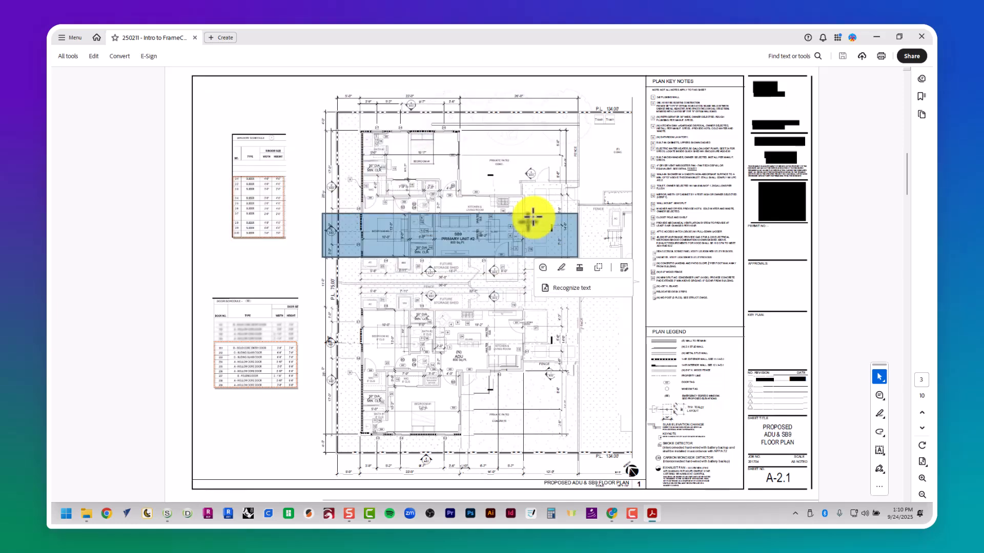
left_click(534, 218)
- Examine the SB9 Primary Unit #2 floor plan on sheet A-2.1 with its door and window tags
key("Home")
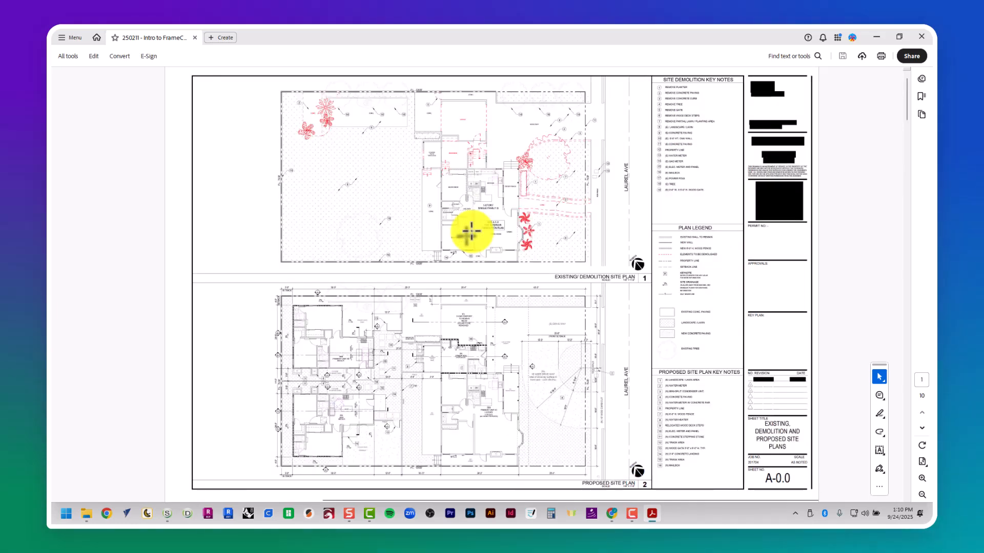
key("alt+Left")
scroll(402, 229, "up", 5, "ctrl")
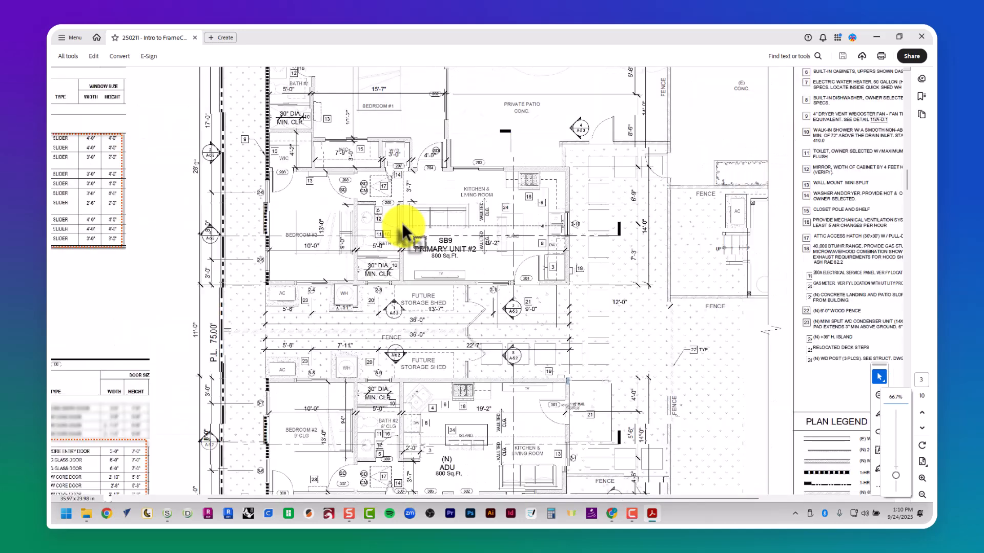
scroll(520, 264, "up", 1, "ctrl")
scroll(511, 251, "up", 3)
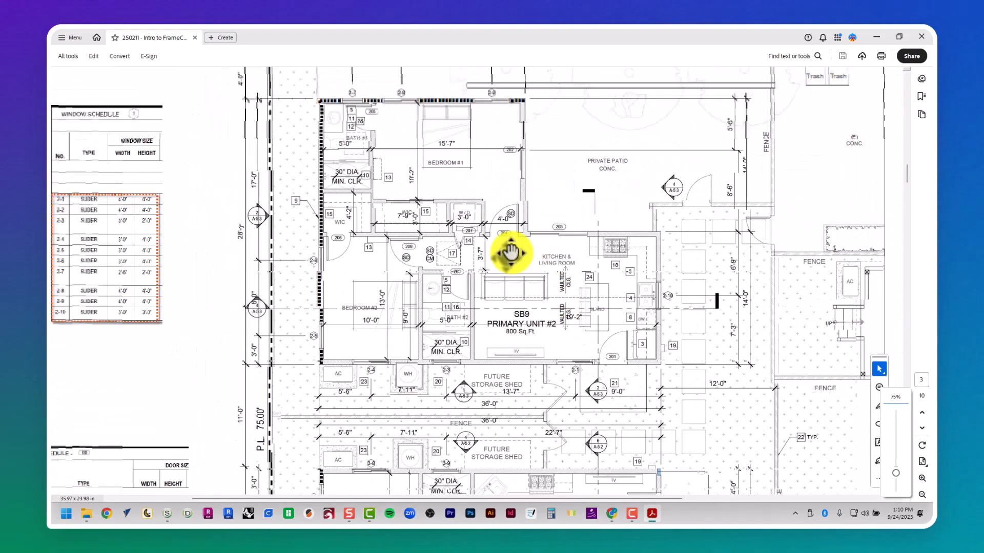
left_click_drag(511, 251, 542, 291)
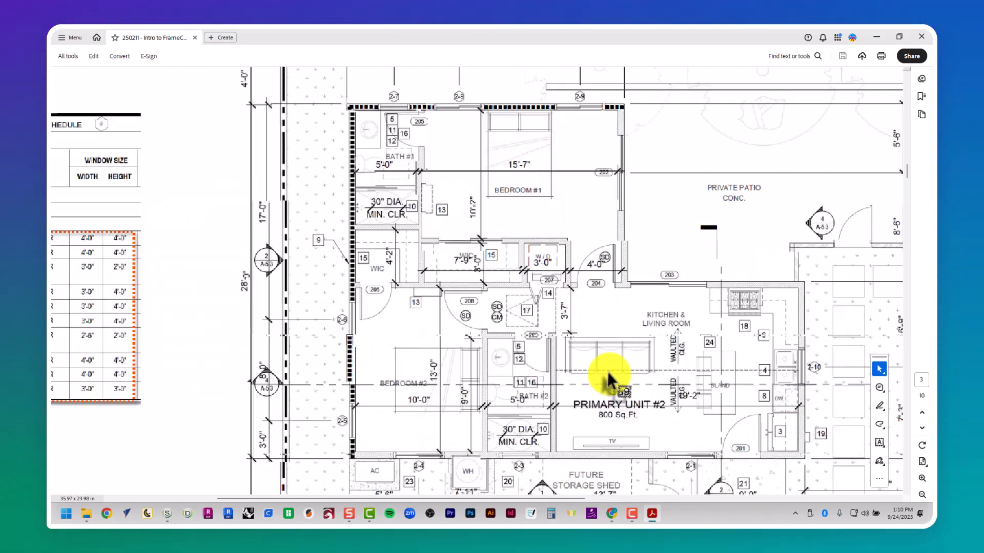
scroll(607, 373, "up", 1, "ctrl")
scroll(608, 373, "down", 1, "ctrl")
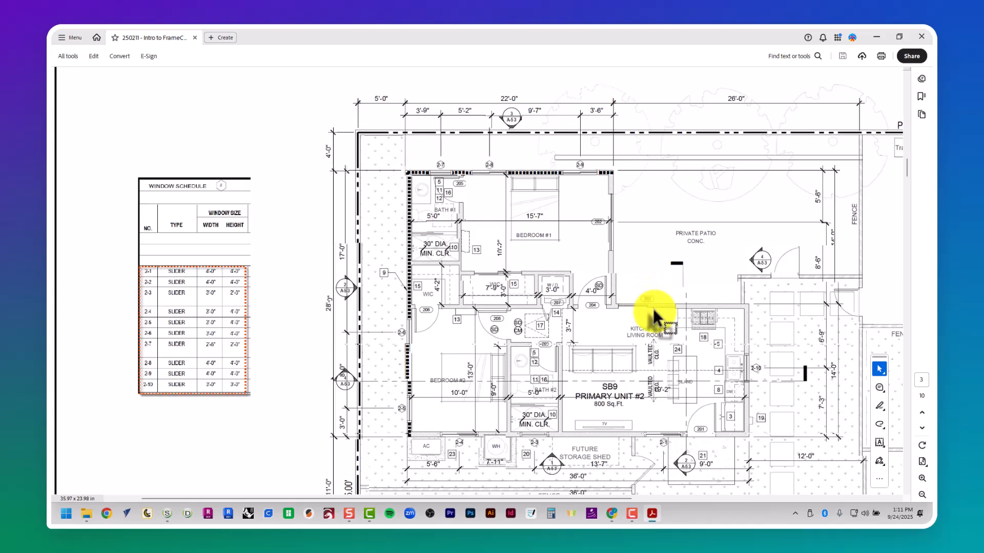
- Examine the sliding door tagged 203 in the kitchen and living room wall and the window tagged 2-10 by the kitchen sink
scroll(651, 299, "up", 6, "ctrl")
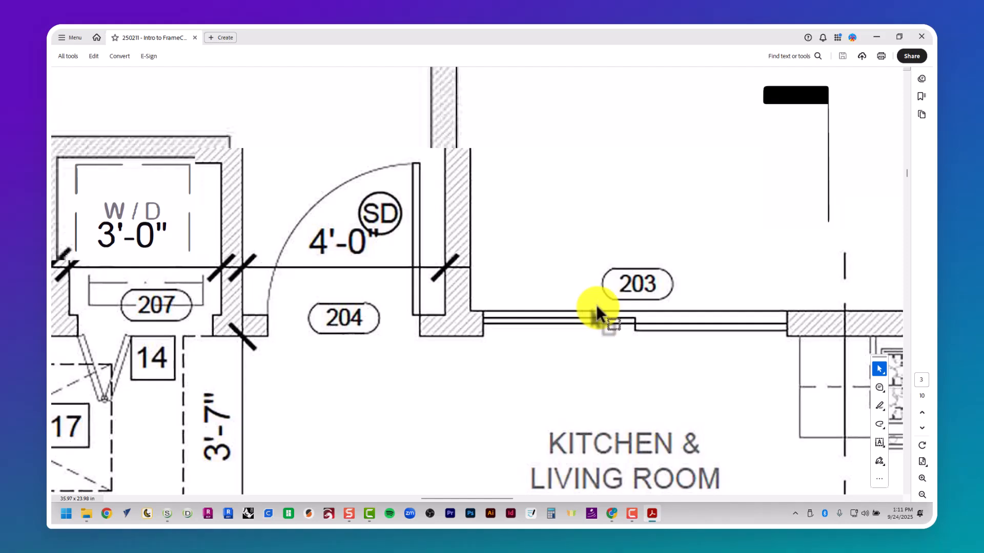
scroll(595, 305, "down", 5, "ctrl")
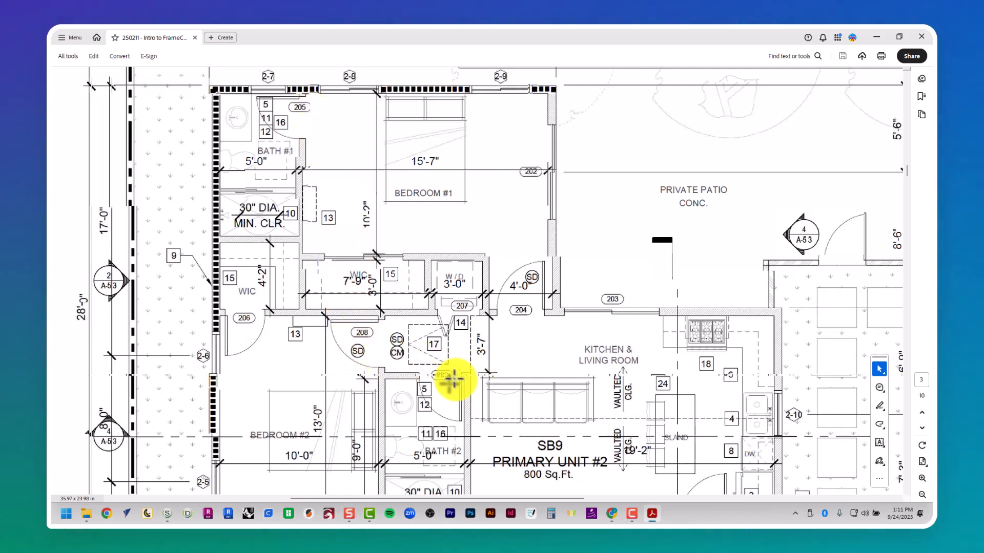
scroll(451, 381, "down", 4)
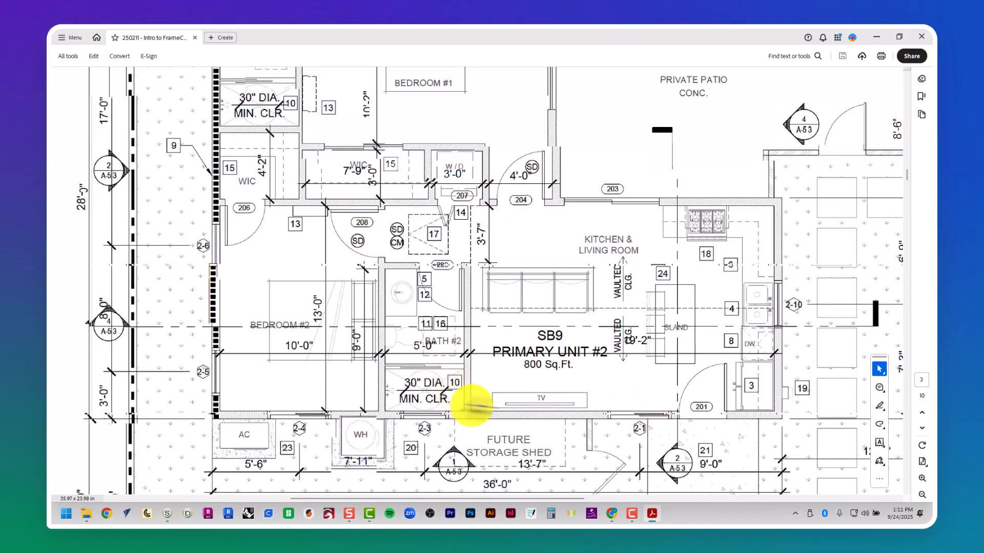
scroll(609, 186, "up", 1, "ctrl")
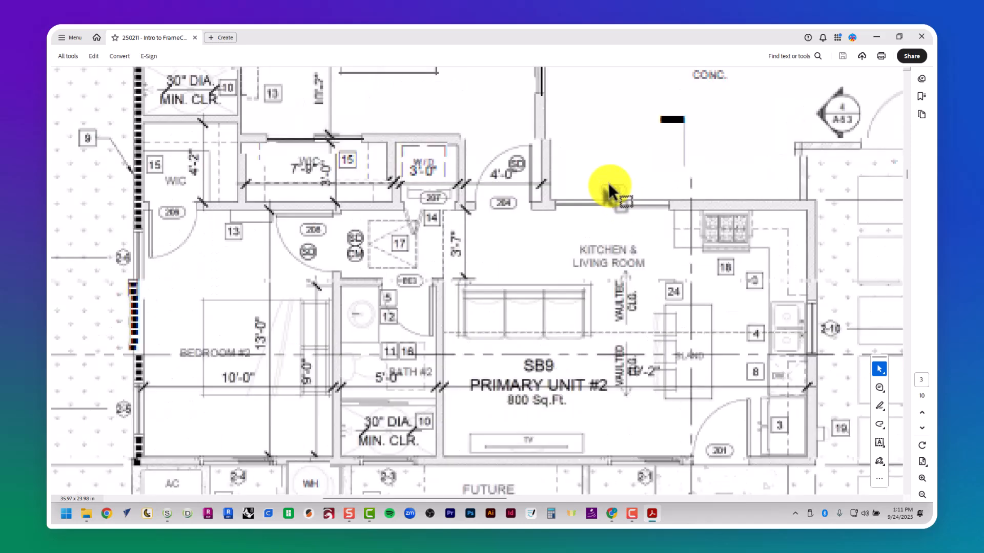
scroll(609, 184, "up", 5, "ctrl")
left_click_drag(558, 170, 701, 237)
left_click(709, 214)
left_click(566, 282)
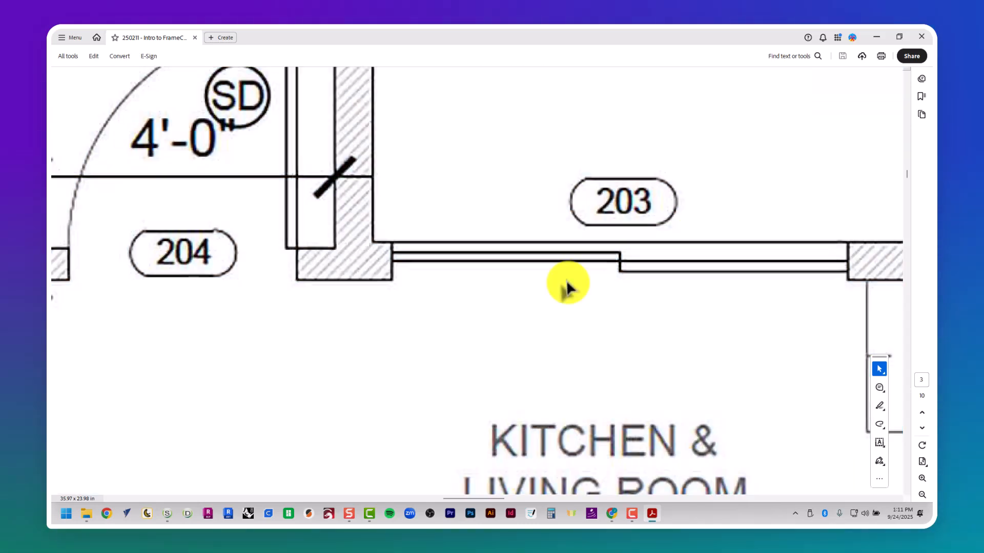
scroll(567, 286, "down", 4, "ctrl")
middle_click(571, 291)
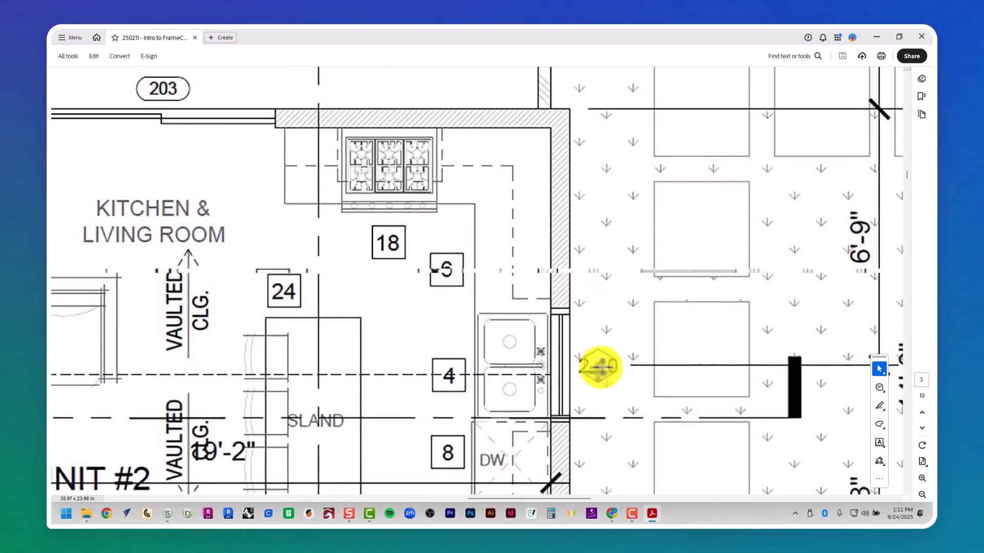
scroll(605, 367, "down", 3, "ctrl")
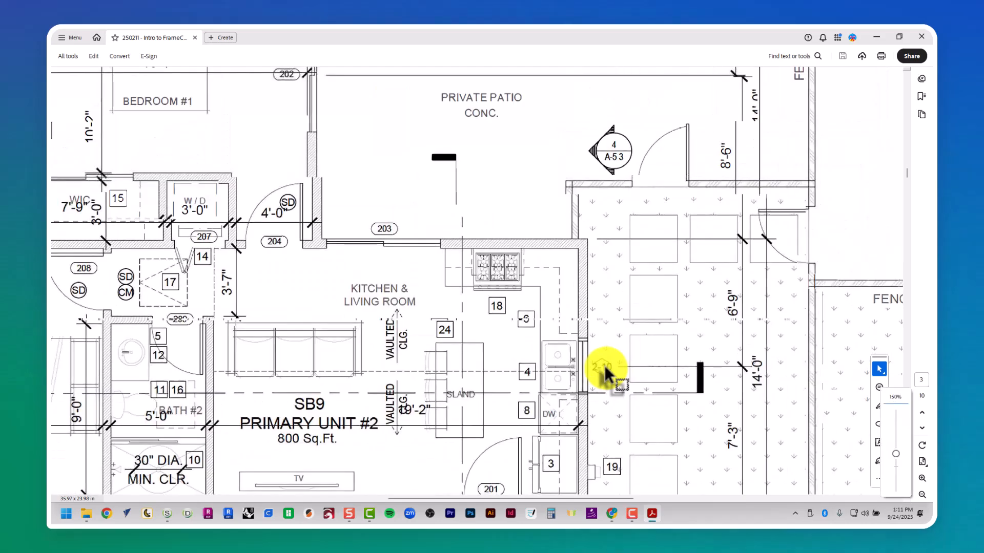
- Read the window schedule for windows 2-1 to 2-10 and the door schedule for doors 201 to 209
scroll(609, 352, "left", 8, "shift")
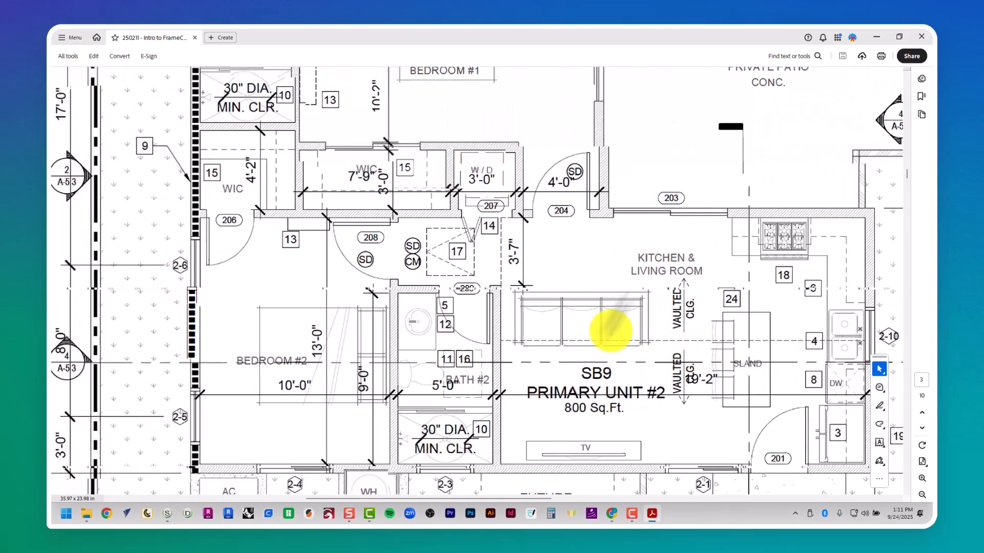
scroll(666, 215, "left", 18, "shift")
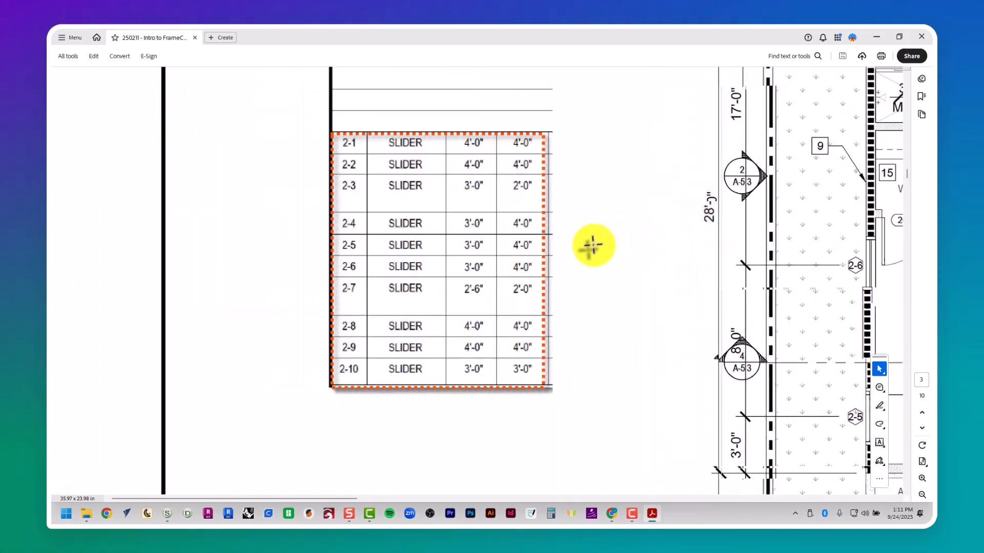
scroll(592, 247, "up", 2)
scroll(590, 249, "down", 14)
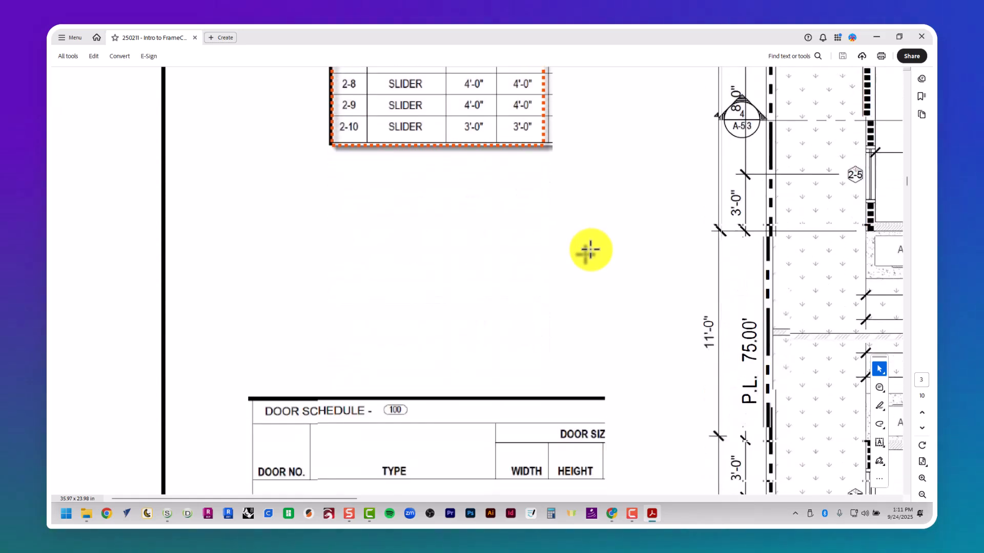
scroll(590, 250, "down", 5)
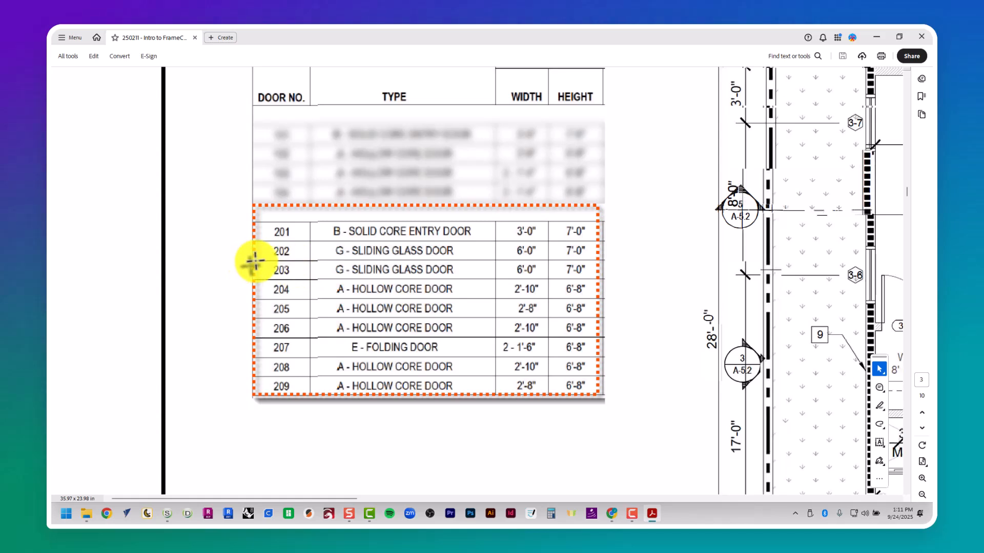
- Check the width and height of sliding glass door 203 in the door schedule
left_click_drag(237, 262, 620, 287)
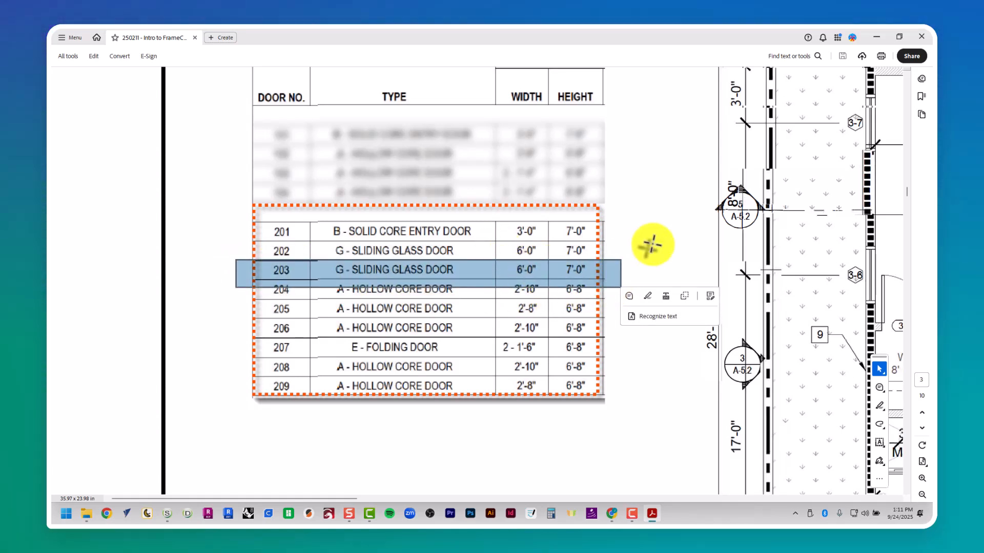
left_click(653, 267)
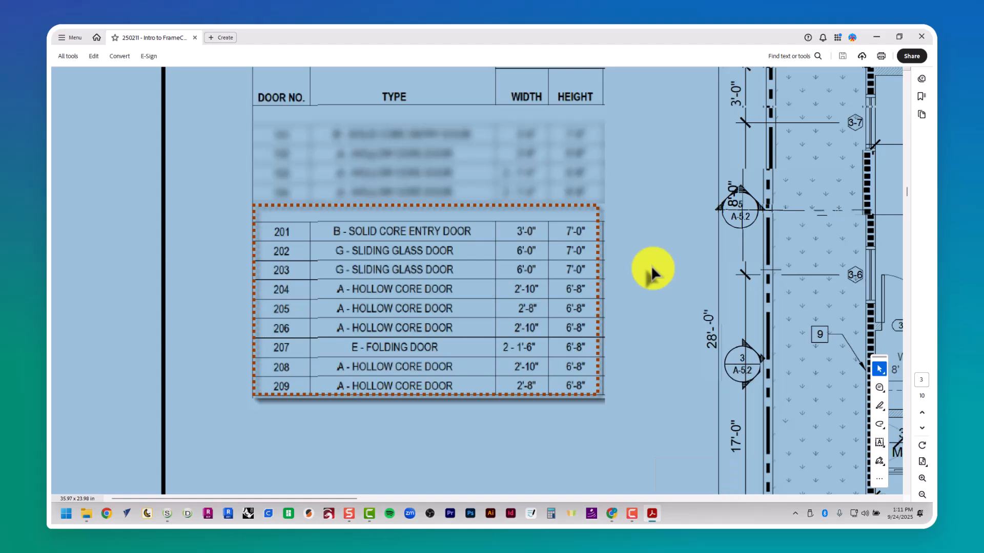
key("Escape")
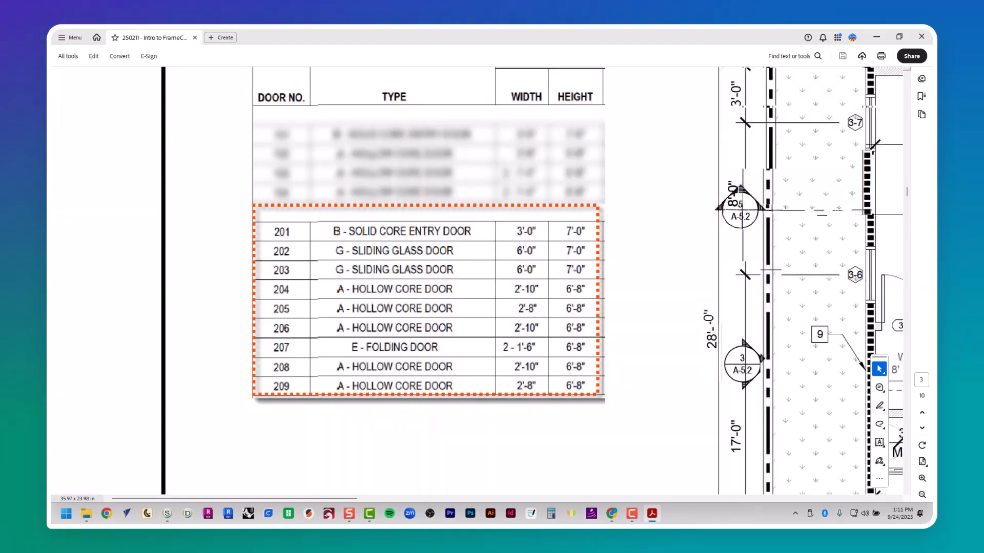
- Switch back to FRAMECAD Structure with the A1 FCAD Intro Project floor plan in view
left_click(877, 37)
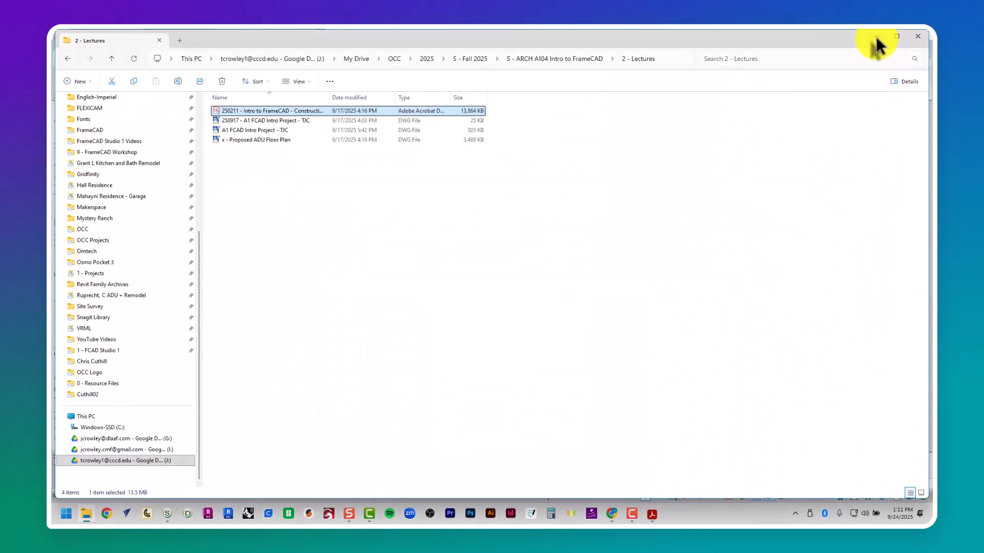
left_click(873, 37)
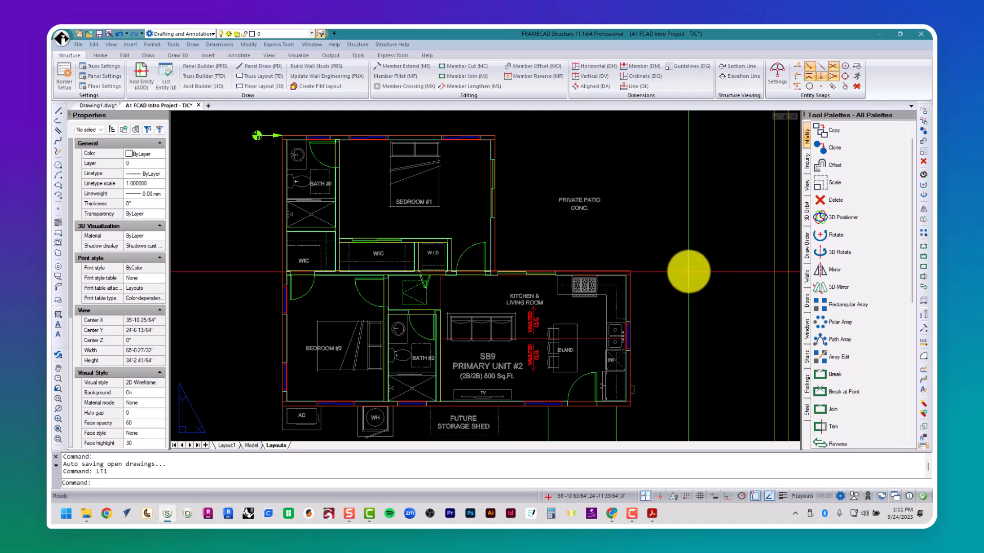
middle_click_drag(688, 273, 690, 267)
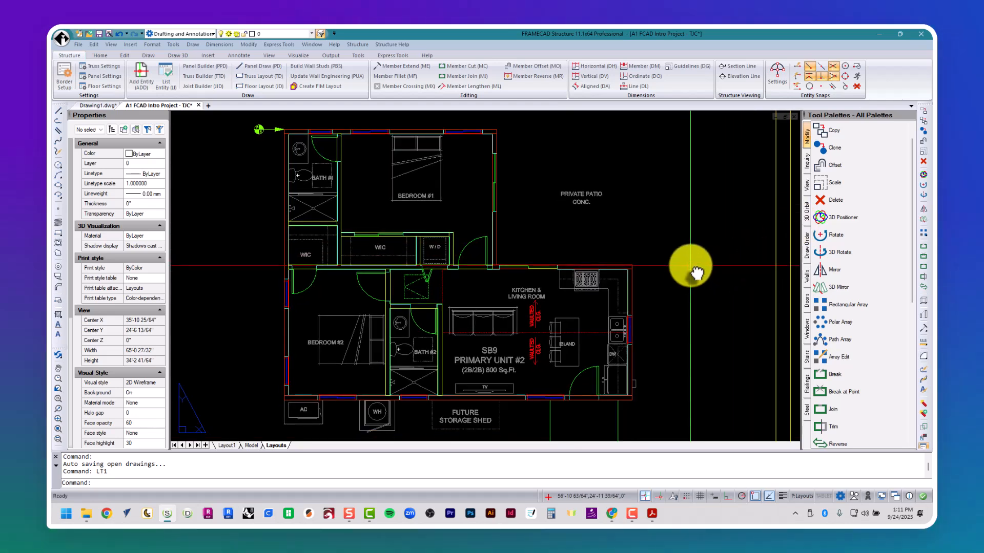
- Start a User Defined Door opening with a height of 7' and a width of 6'
key("Return")
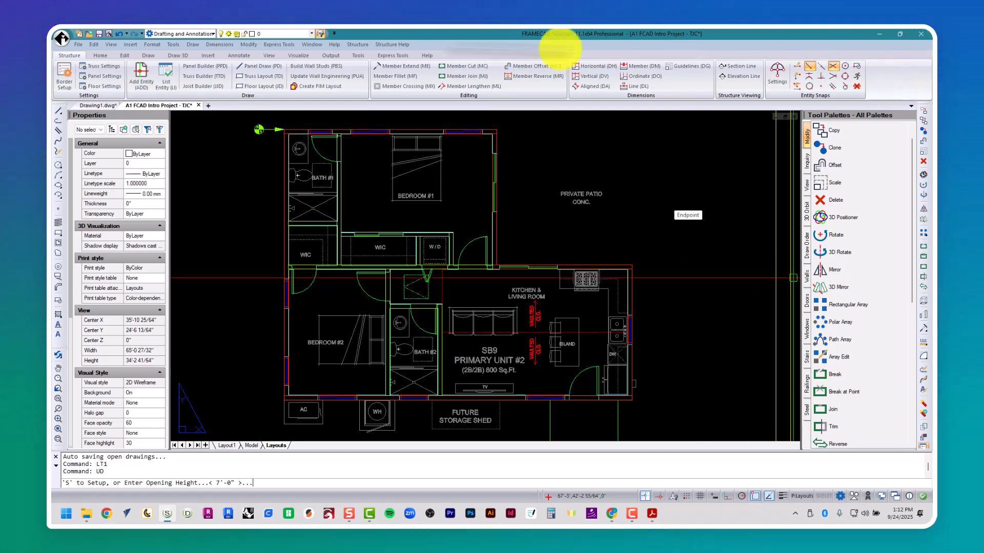
left_click(357, 45)
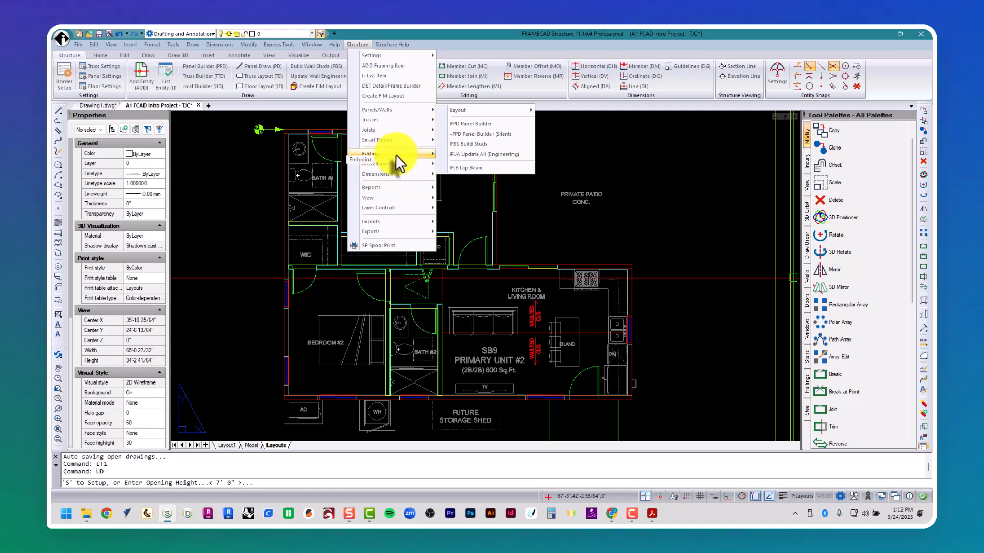
mouse_move(395, 154)
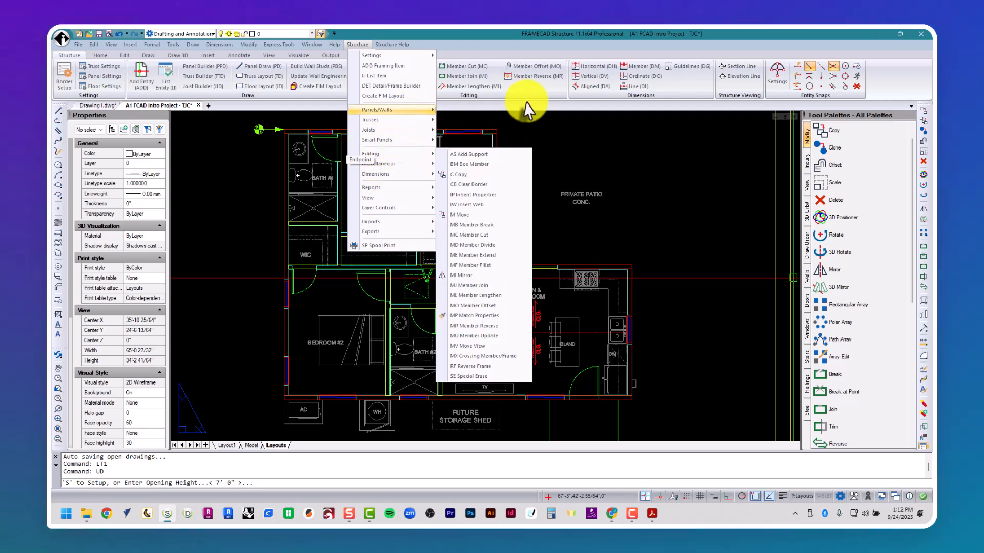
mouse_move(454, 116)
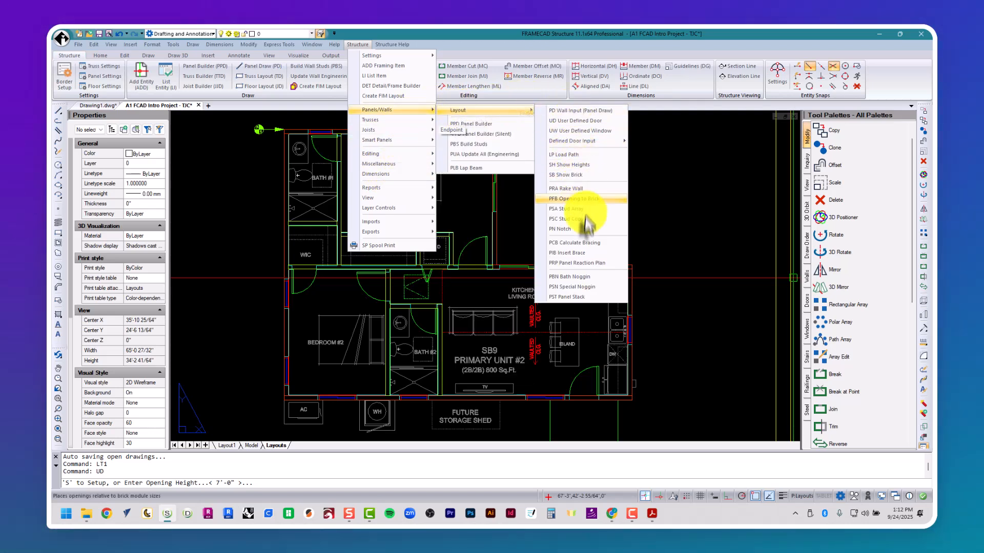
left_click(583, 121)
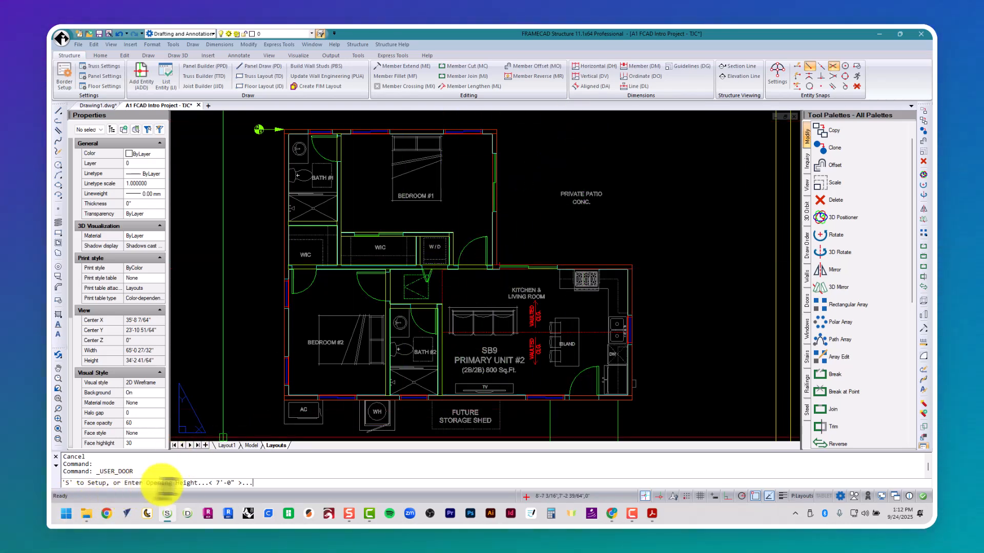
type("7")
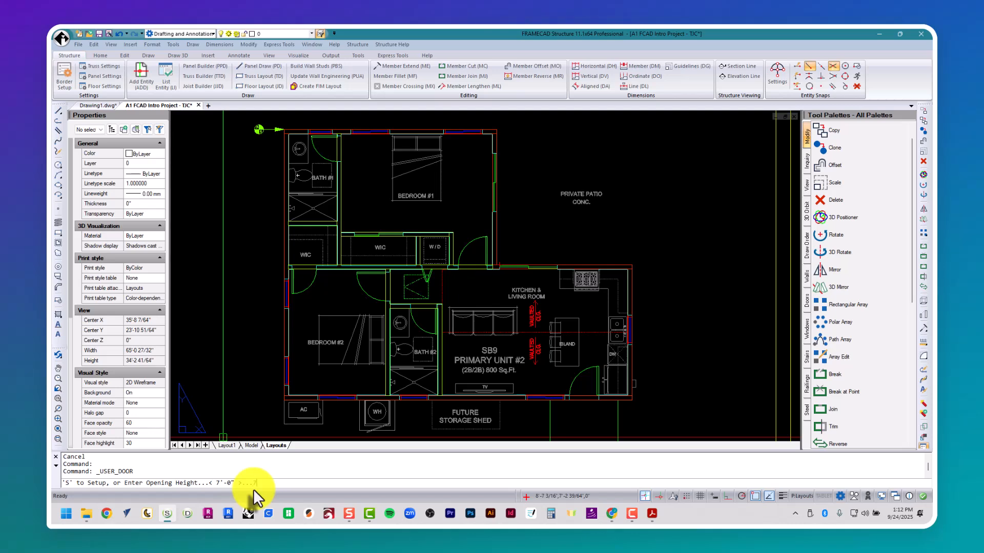
type("'")
key("Return")
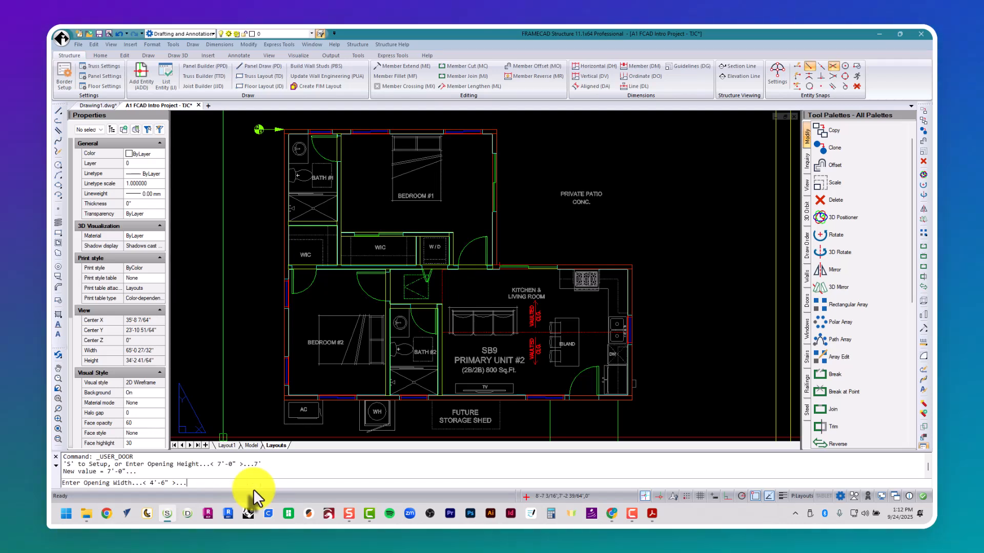
type("6'")
key("Return")
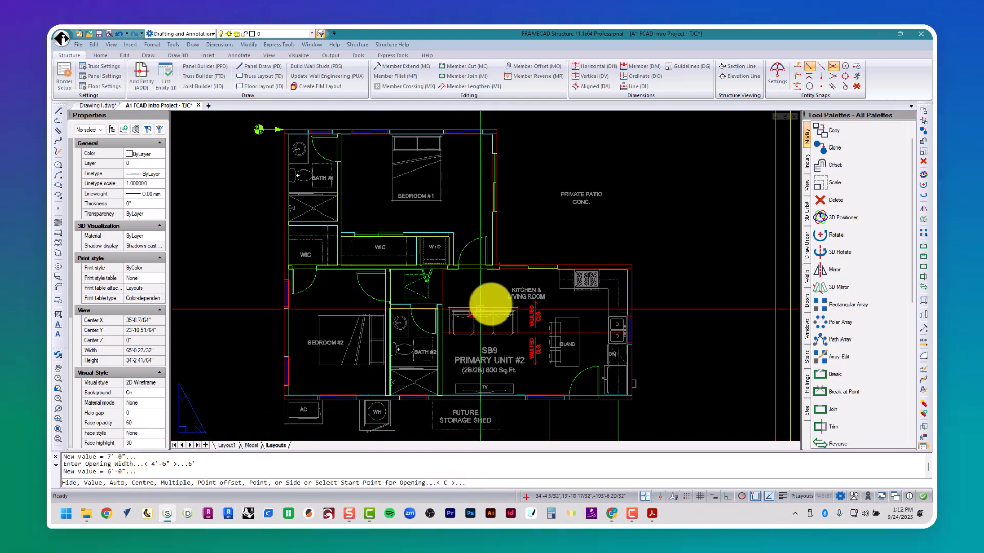
- Place the door opening between the two jambs of sliding door 203 in the kitchen and living room's patio wall, and end the command
scroll(543, 274, "up", 5)
scroll(547, 282, "up", 3)
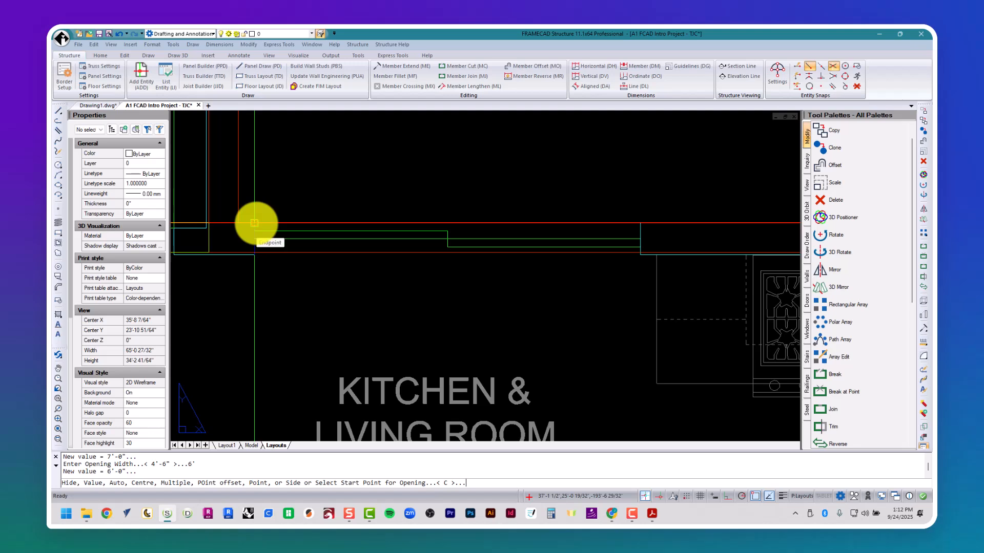
left_click(255, 223)
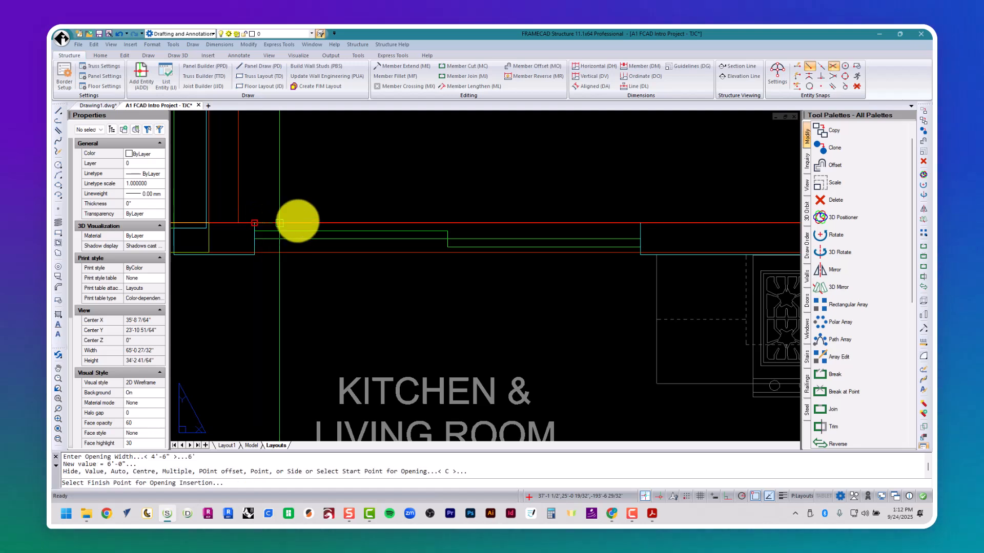
left_click(631, 225)
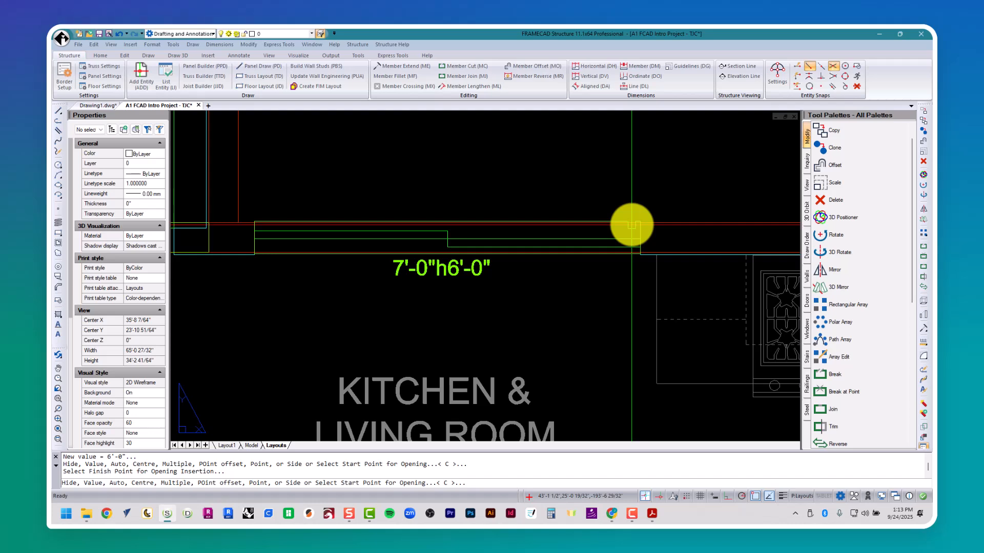
scroll(582, 226, "down", 2)
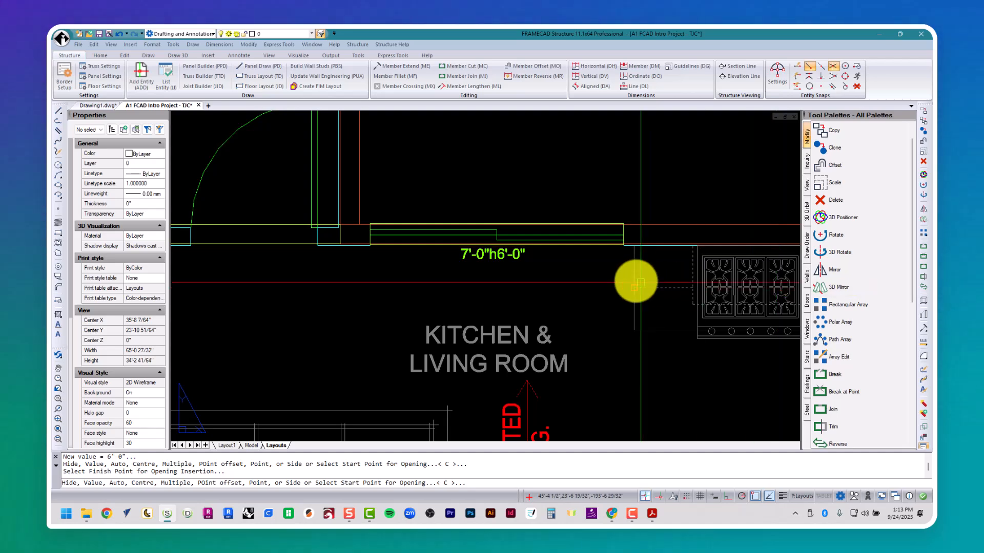
scroll(440, 275, "down", 5)
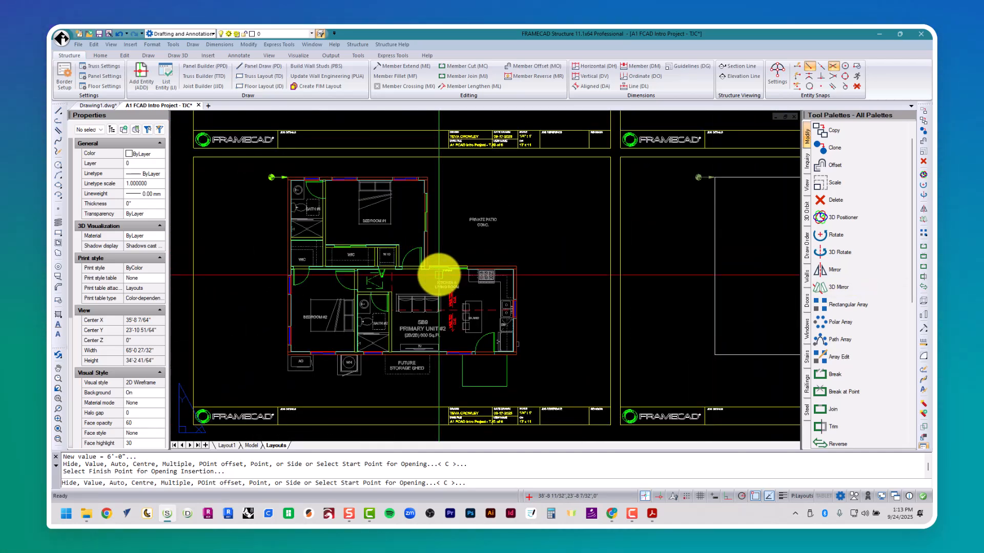
key("Escape")
key("Escape")
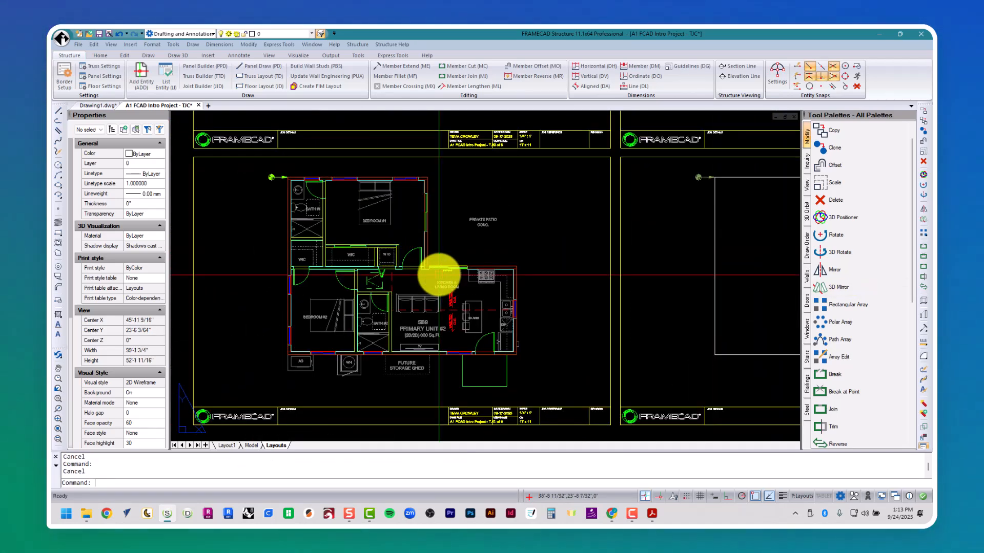
- Toggle the architectural floor plan off with LT1 to inspect the kitchen door opening in its wall panel, and turn the plan back on
type("LT1")
key("Return")
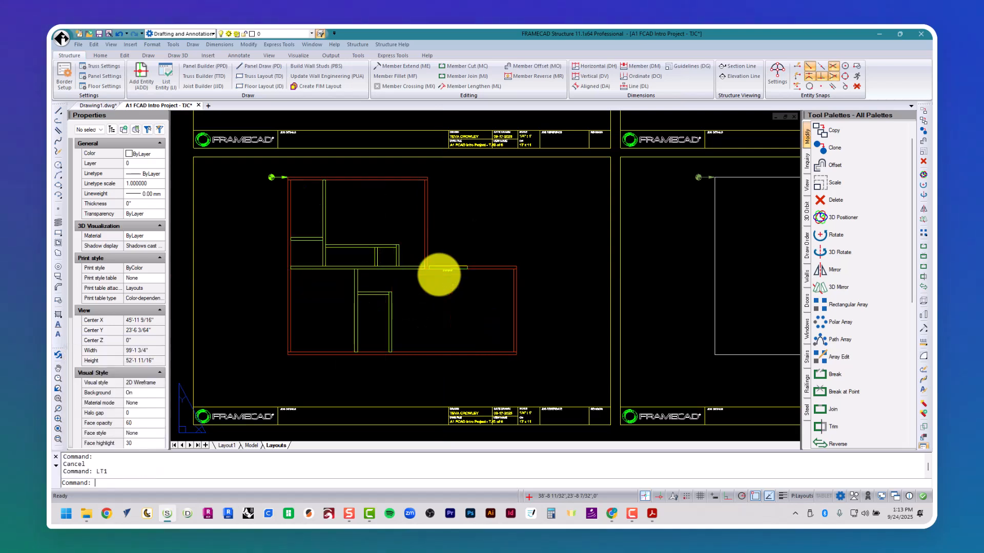
scroll(439, 275, "up", 5)
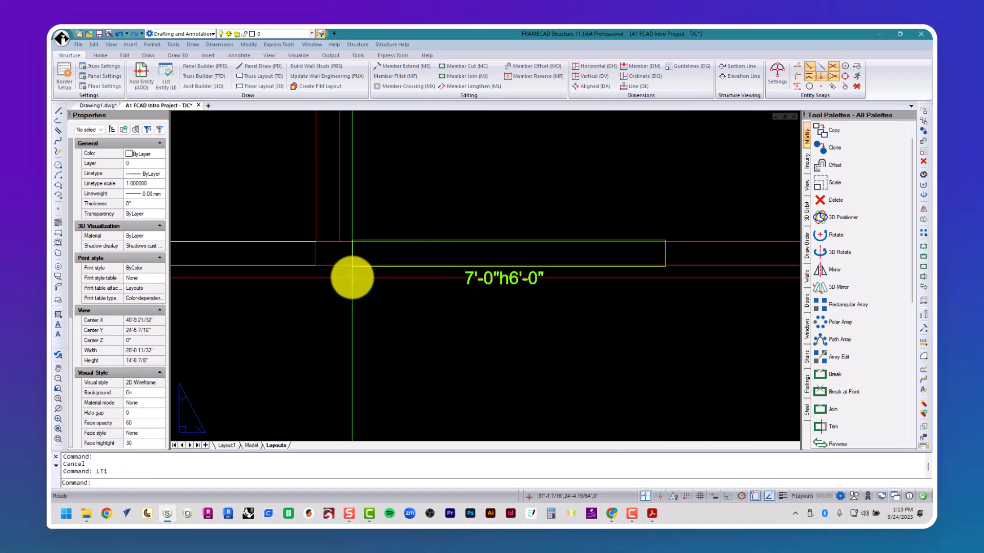
scroll(352, 277, "down", 5)
middle_click_drag(352, 279, 467, 300)
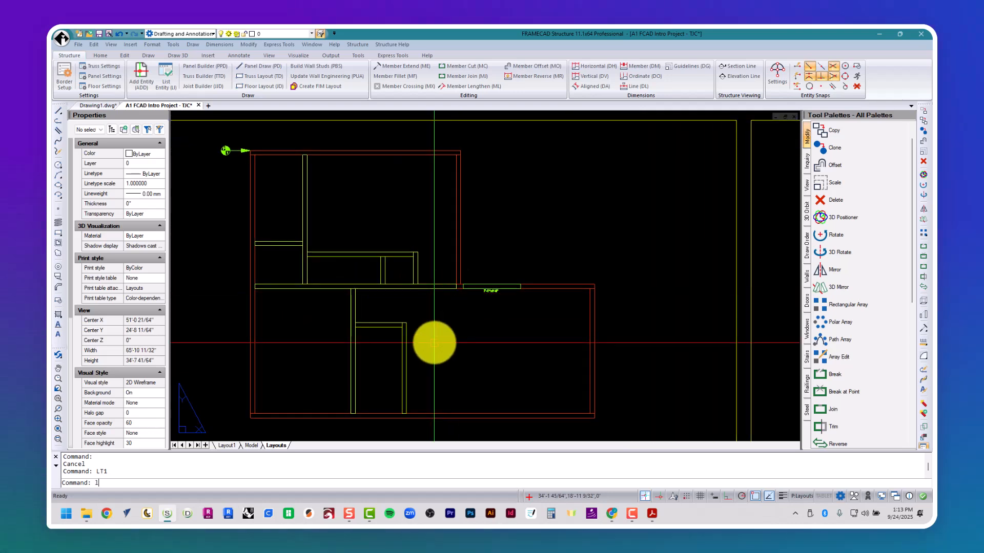
type("t1")
key("Return")
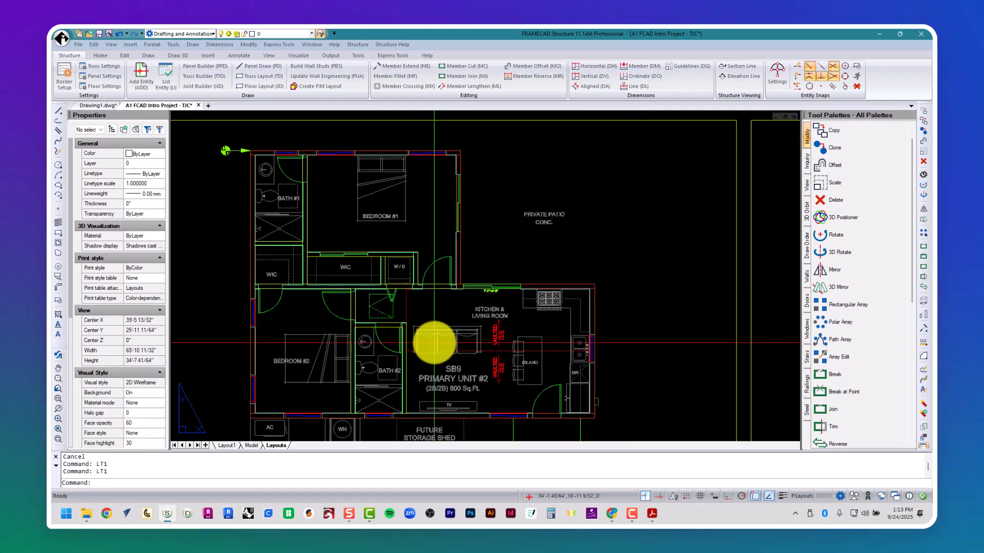
- Start another user defined door opening with UD, keeping the 7'-0" height
type("ud")
key("Return")
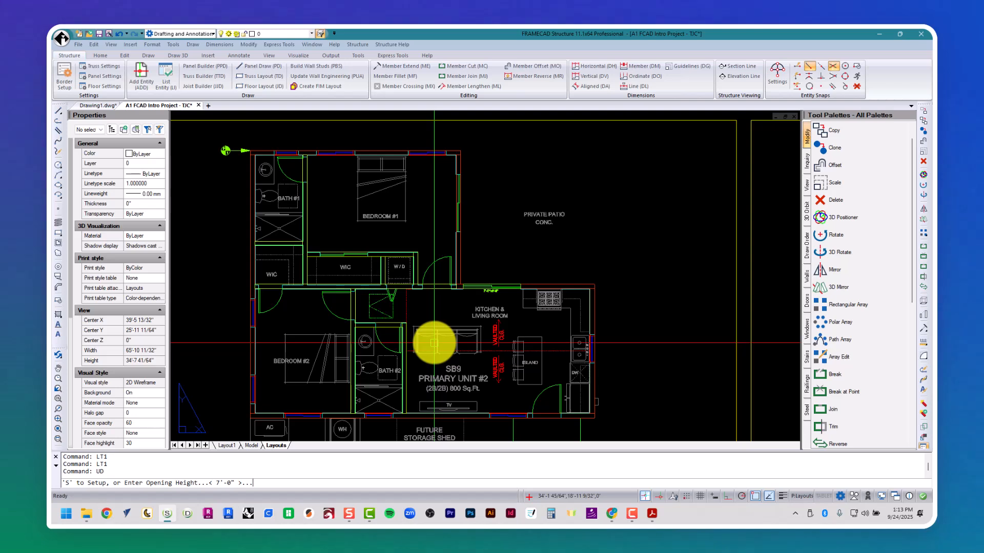
key("Return")
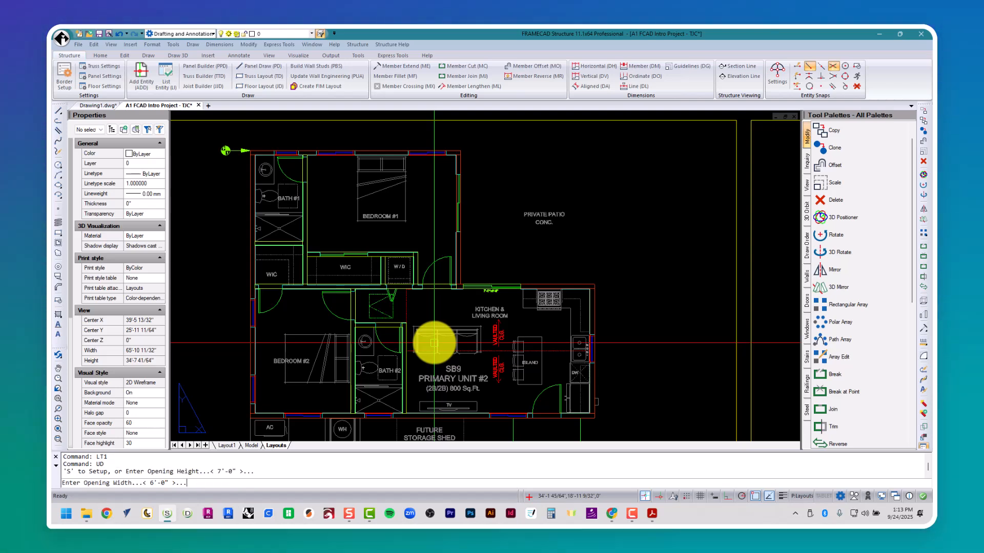
- Check sliding door 202 in the PDF's door schedule and Bedroom #1 floor plan, and return to FRAMECAD Structure
left_click(651, 513)
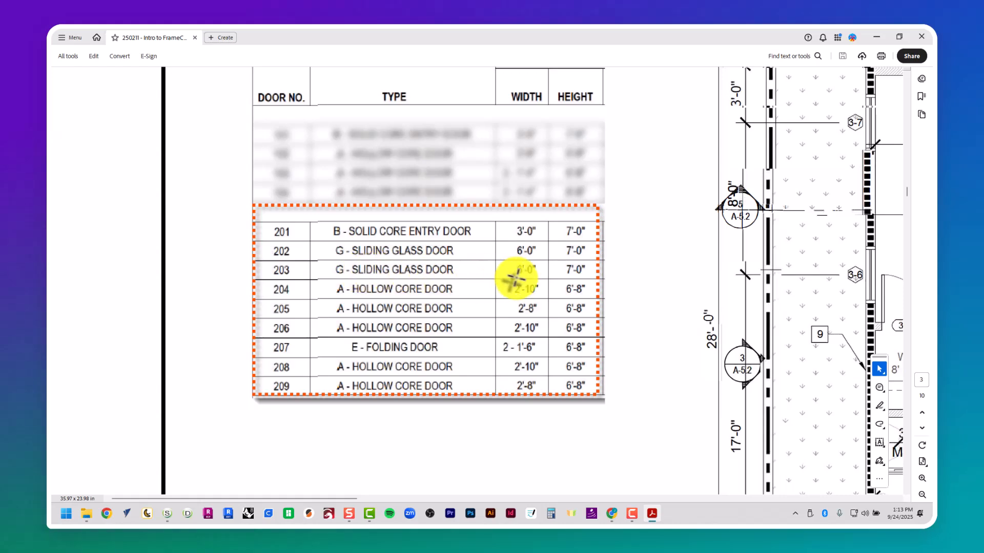
middle_click(601, 319)
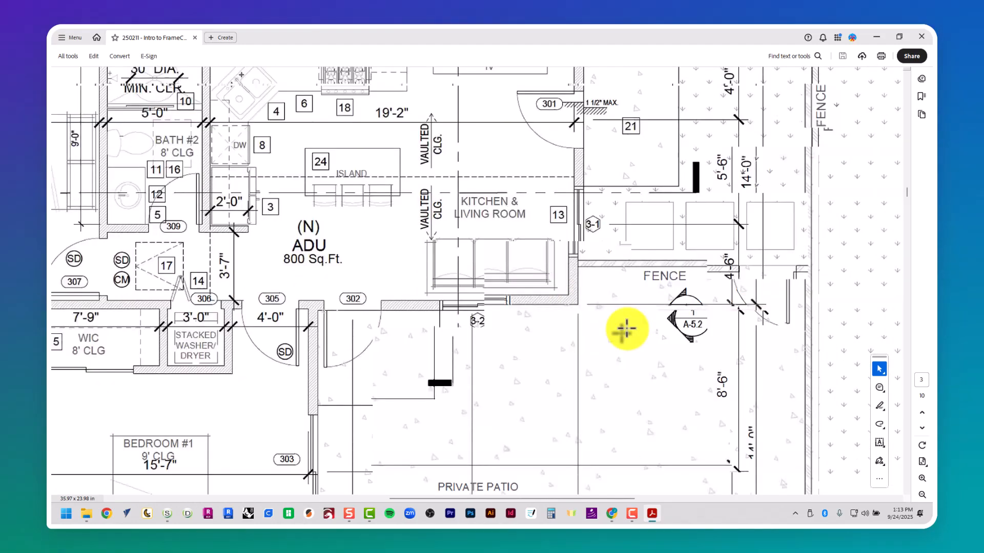
scroll(624, 321, "down", 3, "ctrl")
scroll(626, 320, "up", 3, "ctrl")
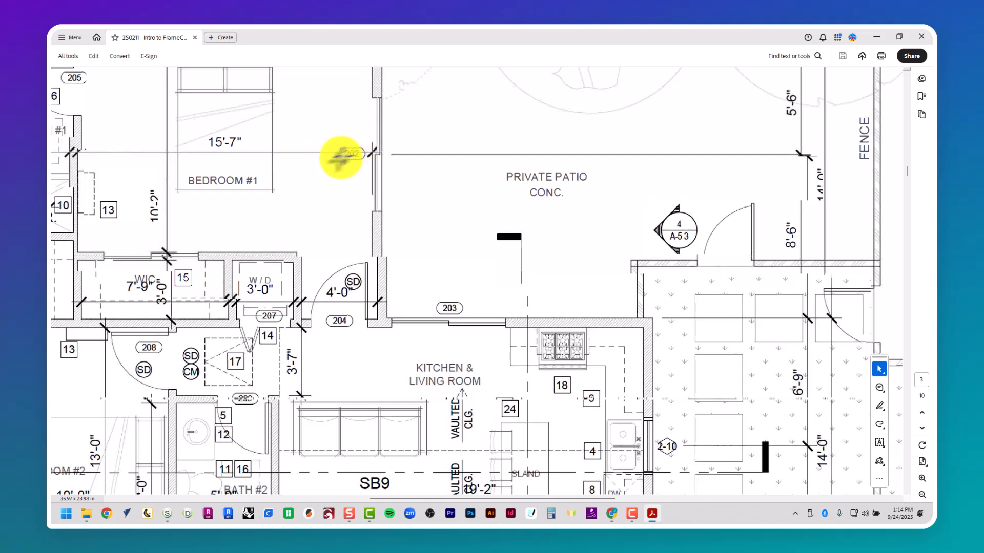
scroll(402, 200, "up", 2)
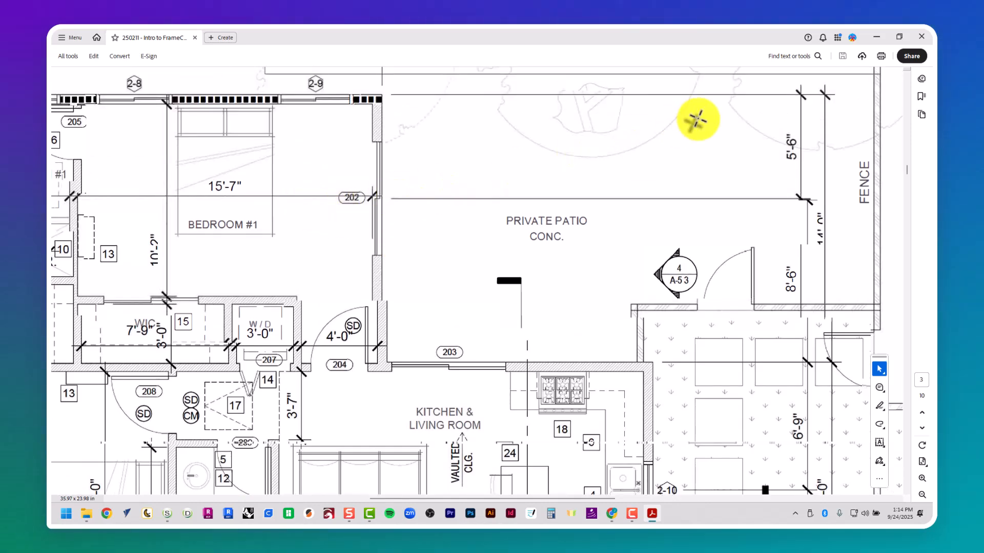
left_click(875, 38)
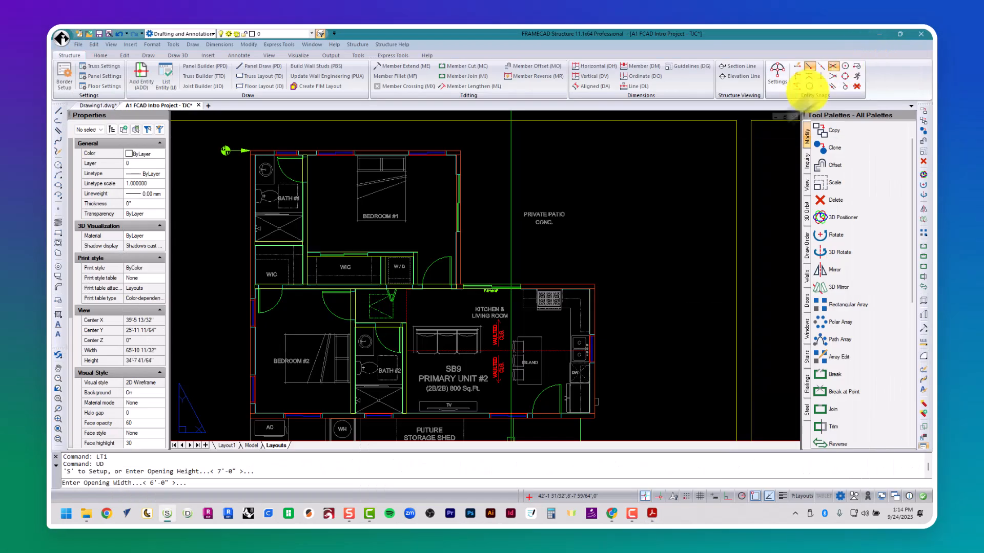
- Keep the 6'-0" width and place the opening between the jambs of the sliding door in Bedroom #1's patio wall, ending the command
scroll(465, 156, "up", 6)
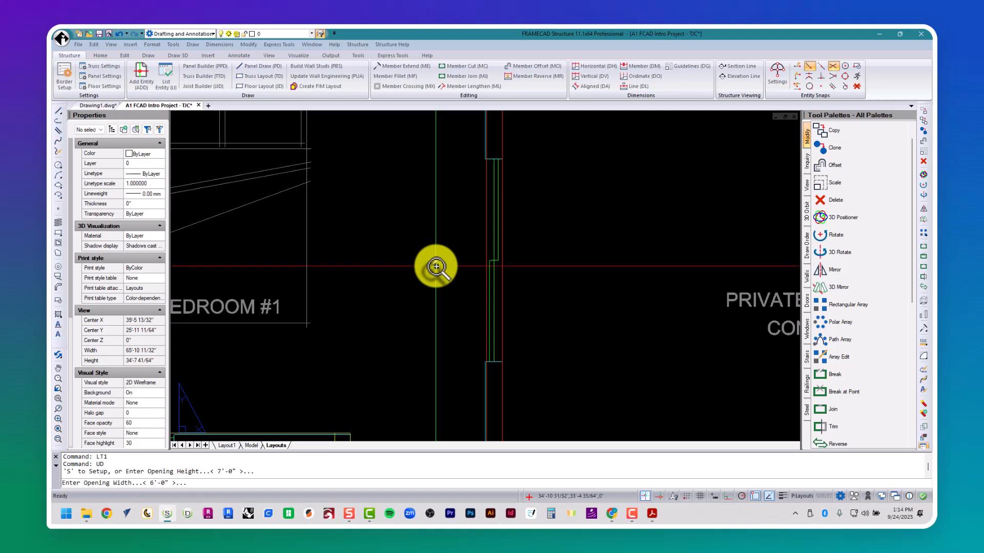
key("Return")
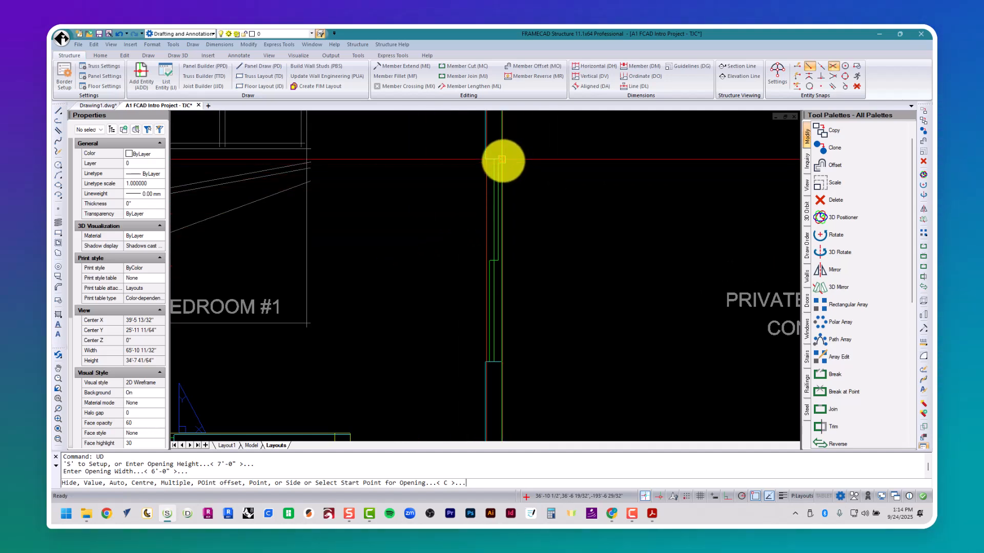
left_click(503, 161)
left_click(501, 363)
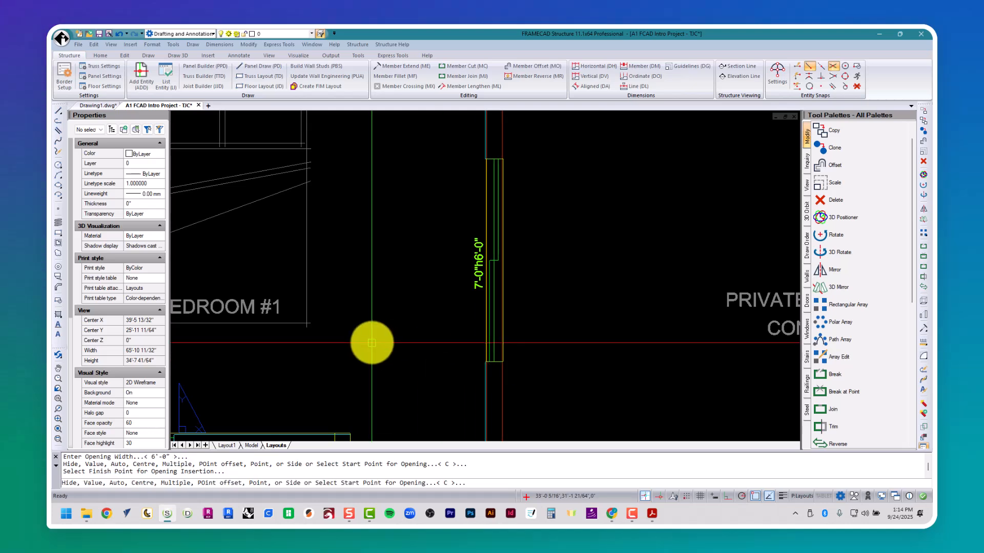
right_click(372, 343)
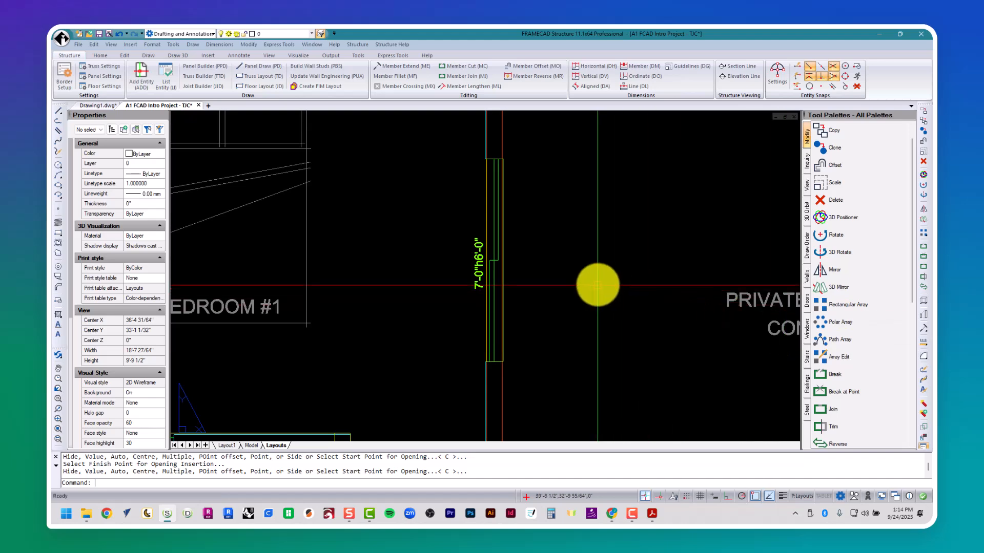
- Check entry door 201 of the kitchen and living room on the PDF floor plan, and return to FRAMECAD Structure
scroll(594, 286, "down", 4)
middle_click_drag(627, 334, 501, 213)
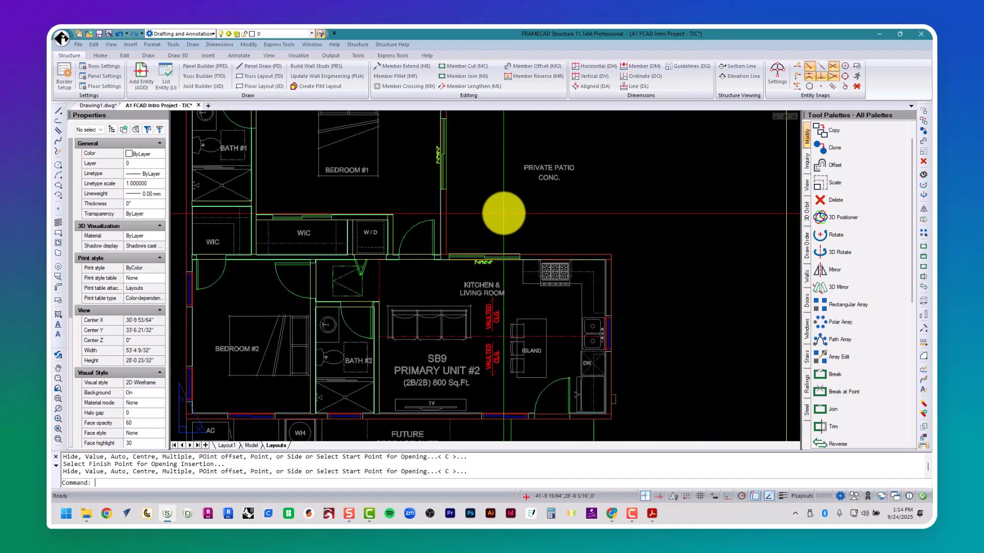
middle_click_drag(549, 314, 585, 270)
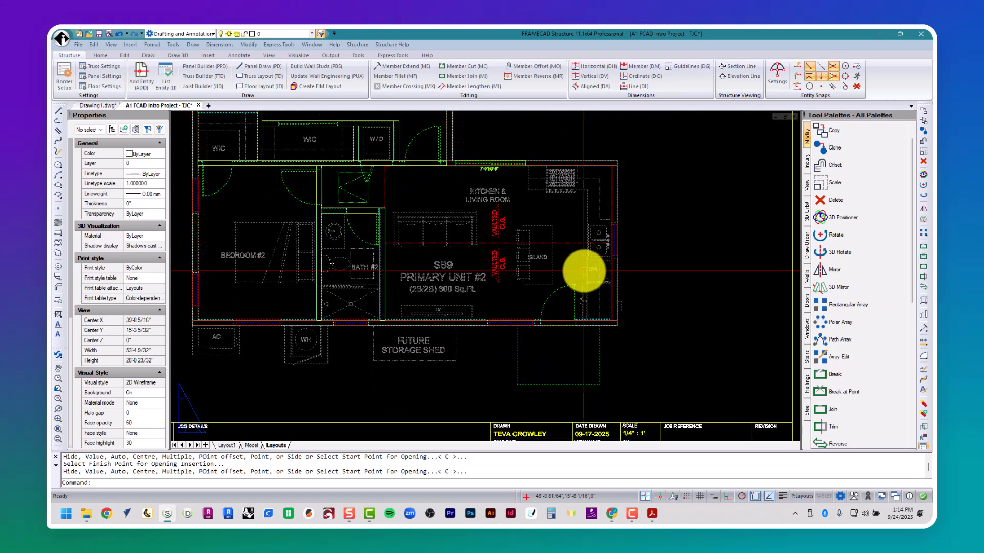
scroll(578, 263, "up", 4)
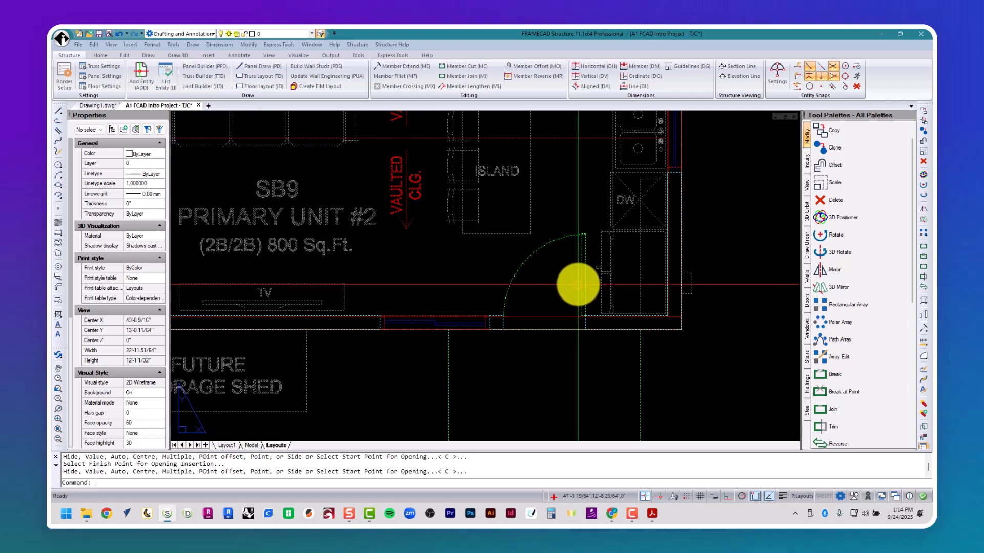
key("alt+Tab")
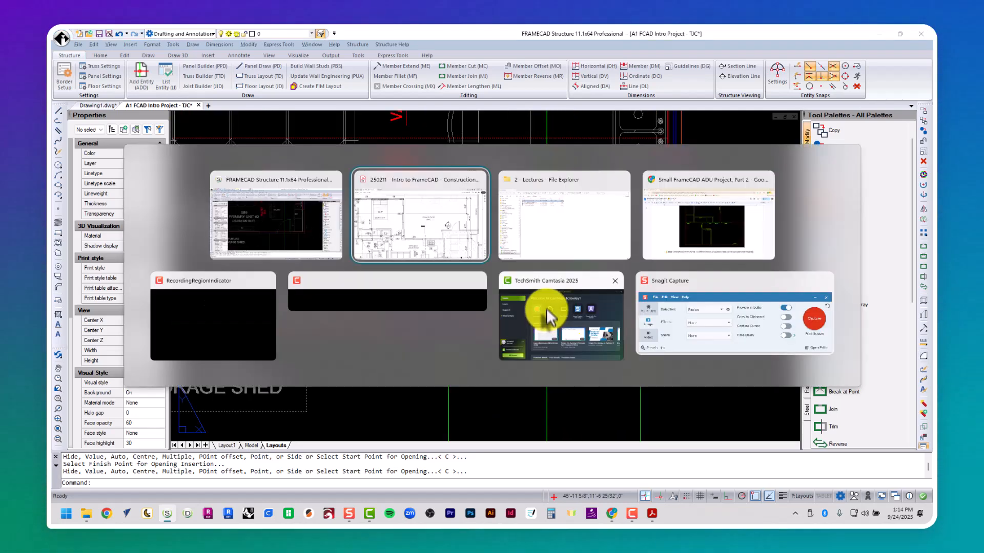
scroll(536, 315, "down", 1)
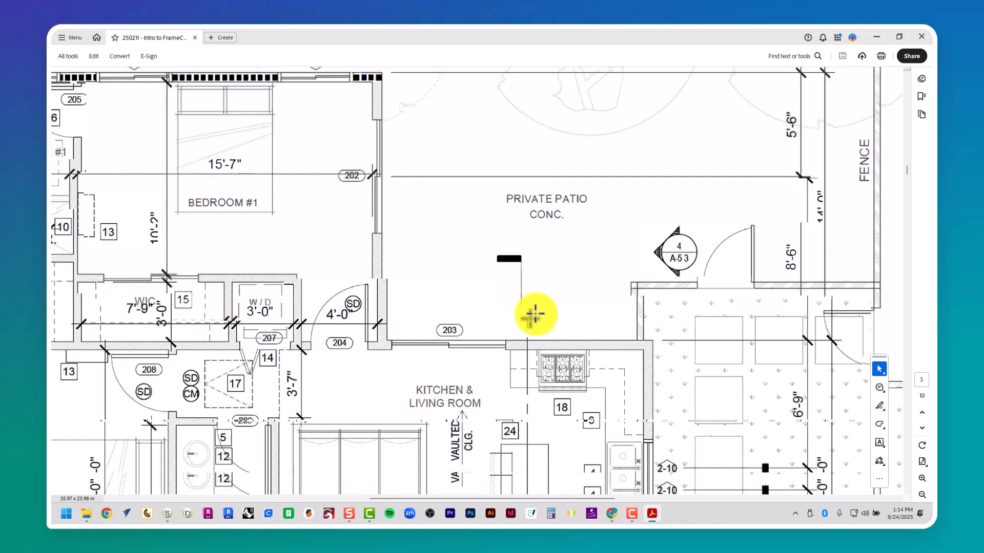
scroll(535, 313, "down", 6)
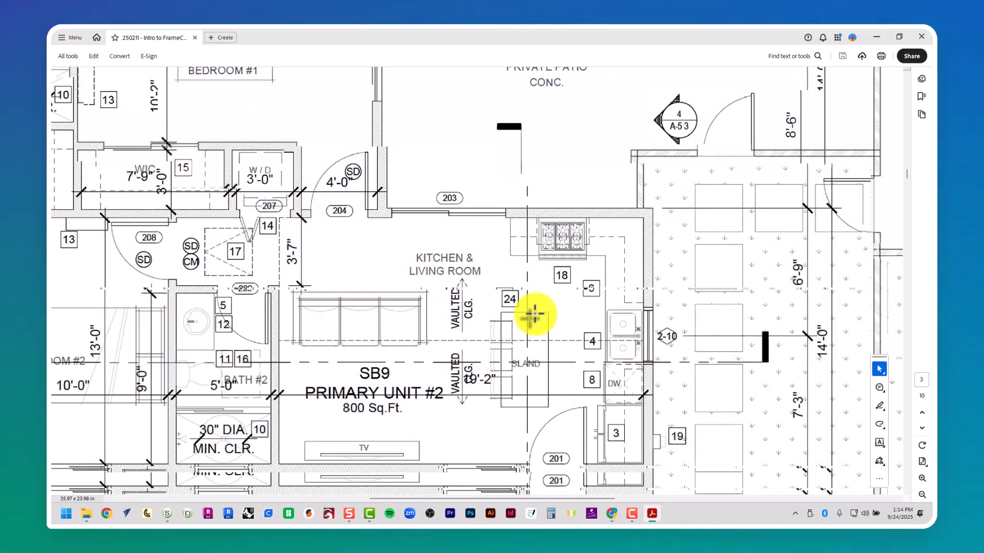
scroll(534, 314, "down", 2)
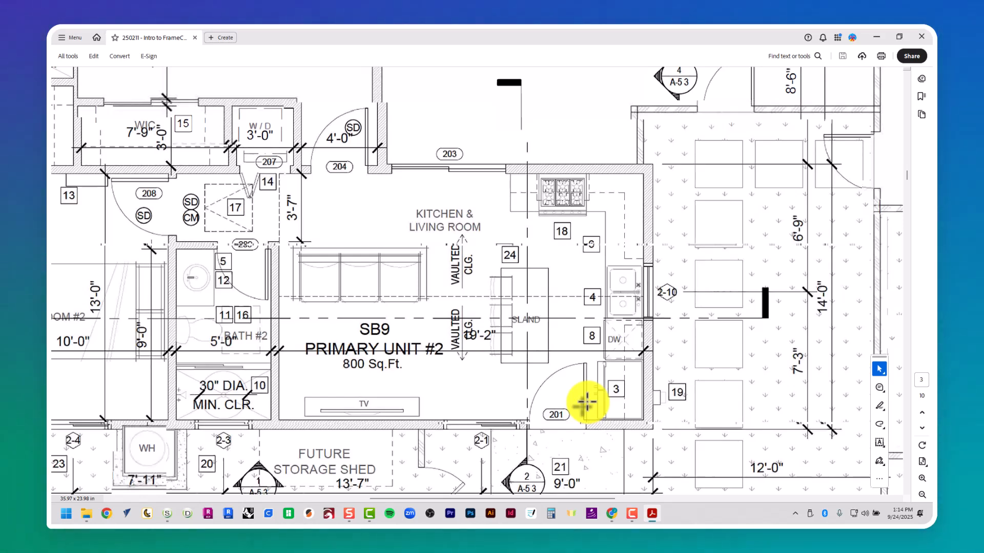
key("alt+Tab")
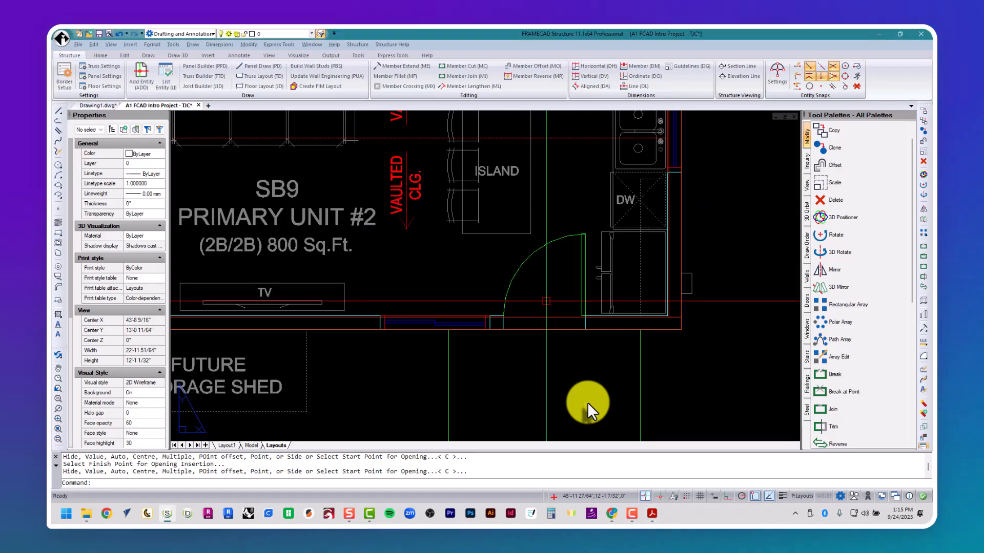
- Add a user defined opening with UD, keeping the 7'-0" height and setting a 3' width, between the jambs of the kitchen entry door
type("UD")
key("Return")
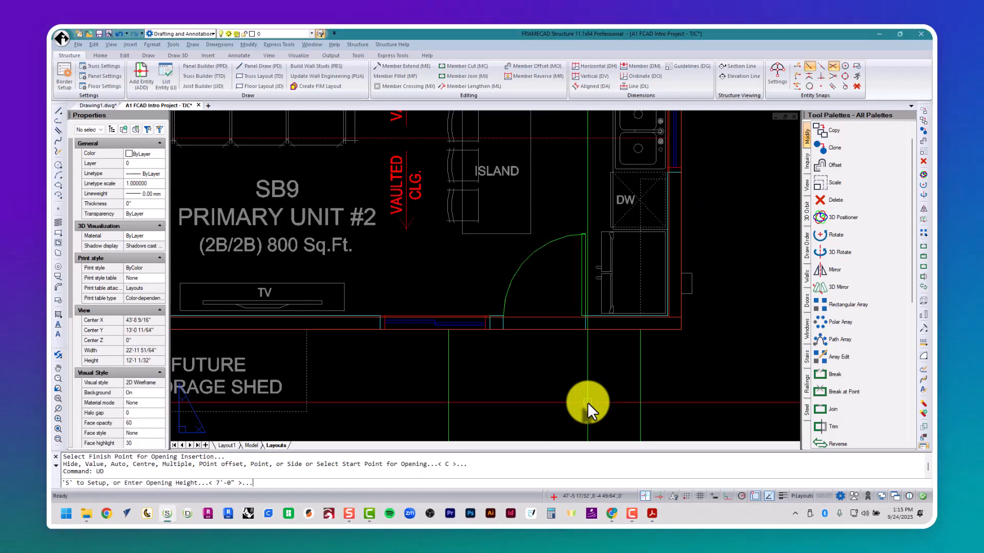
key("Return")
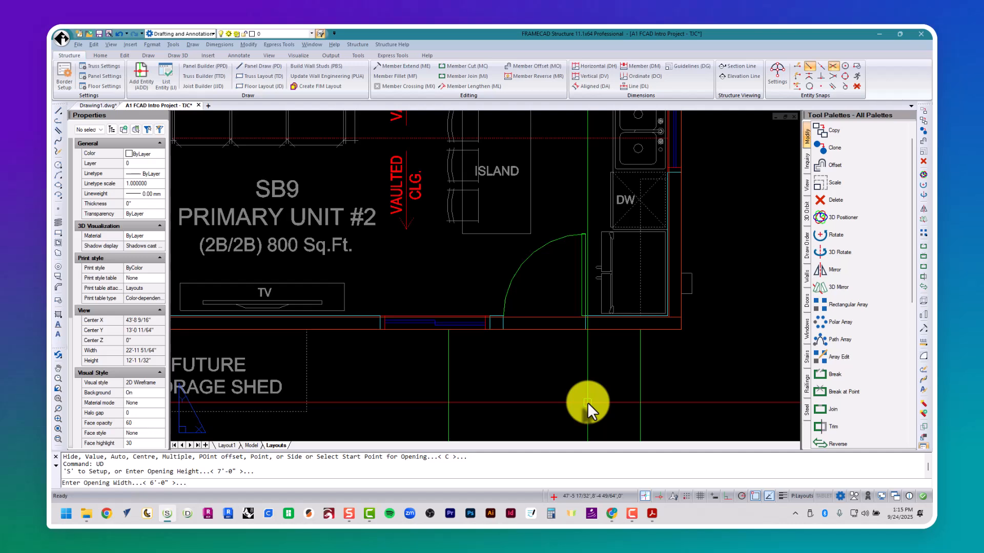
type("3'")
key("Return")
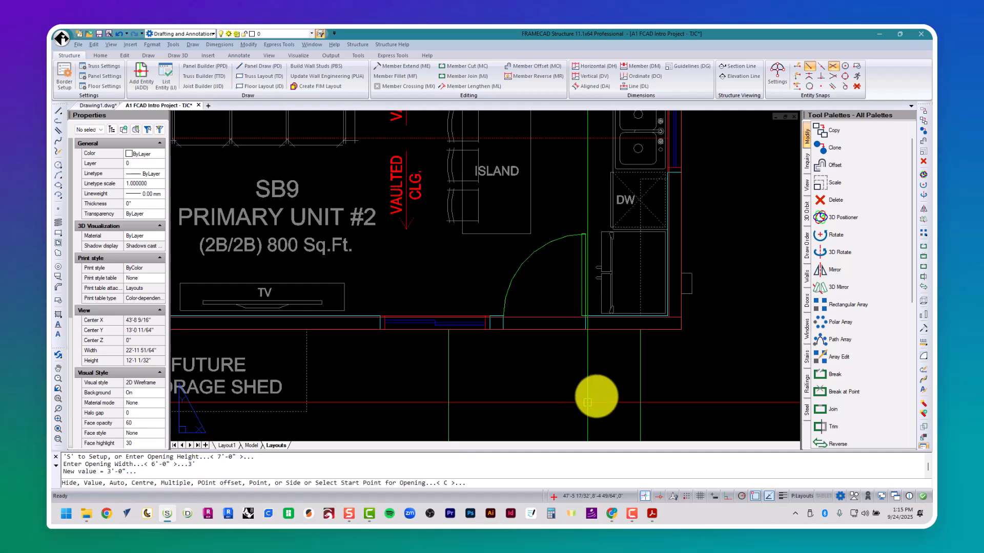
left_click(582, 333)
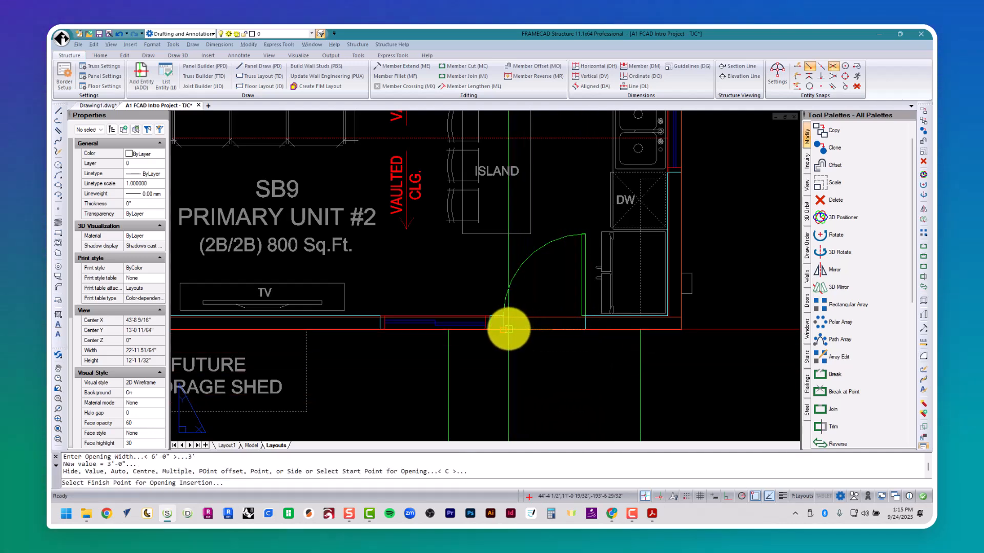
- Look over the floor plan from the storage shed wall to Bedroom #1 for interior doors still needing openings, ending at the Bath #2 door
scroll(512, 358, "down", 5)
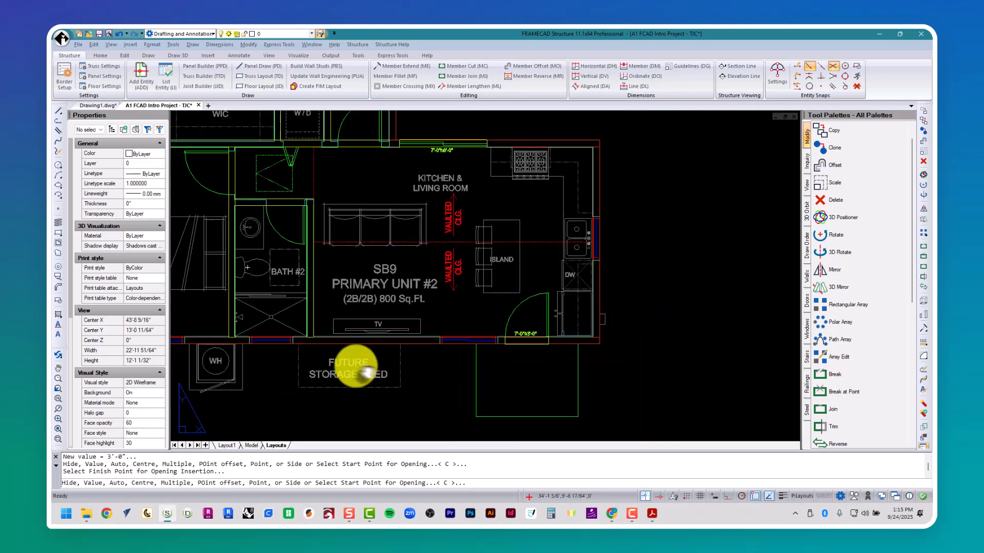
scroll(386, 237, "up", 3)
middle_click_drag(386, 237, 392, 360)
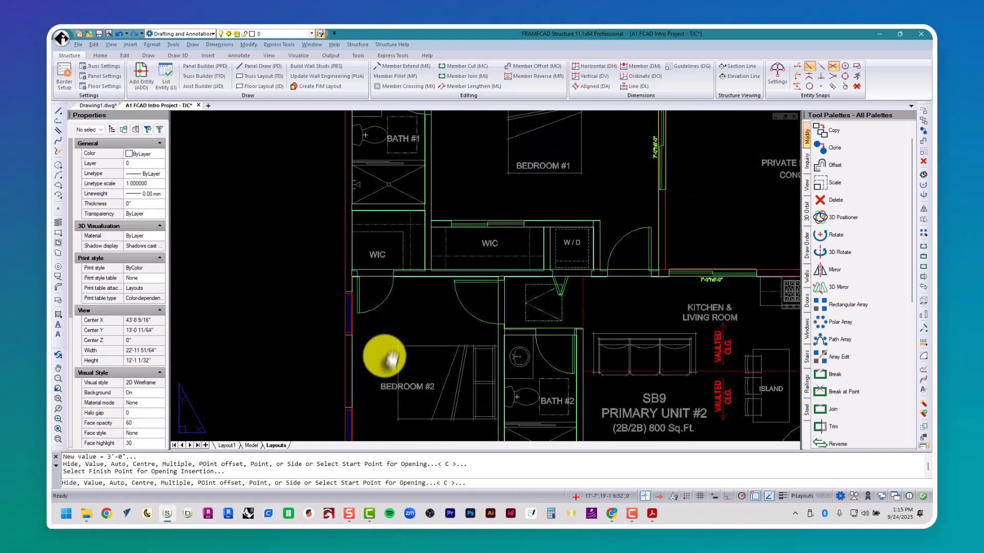
middle_click_drag(398, 267, 399, 372)
middle_click_drag(390, 291, 389, 316)
middle_click_drag(392, 241, 363, 198)
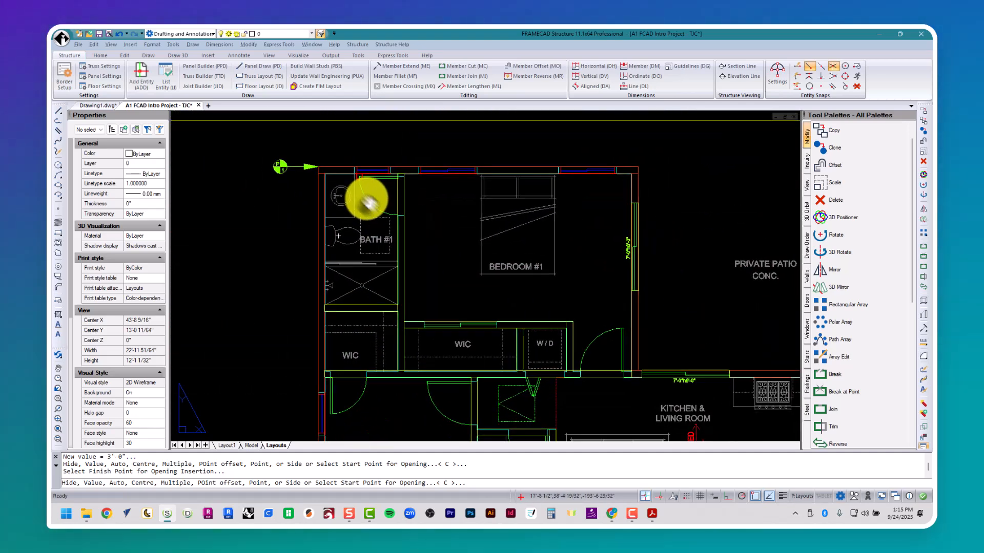
middle_click_drag(617, 360, 500, 281)
middle_click_drag(507, 355, 521, 274)
scroll(474, 268, "up", 5)
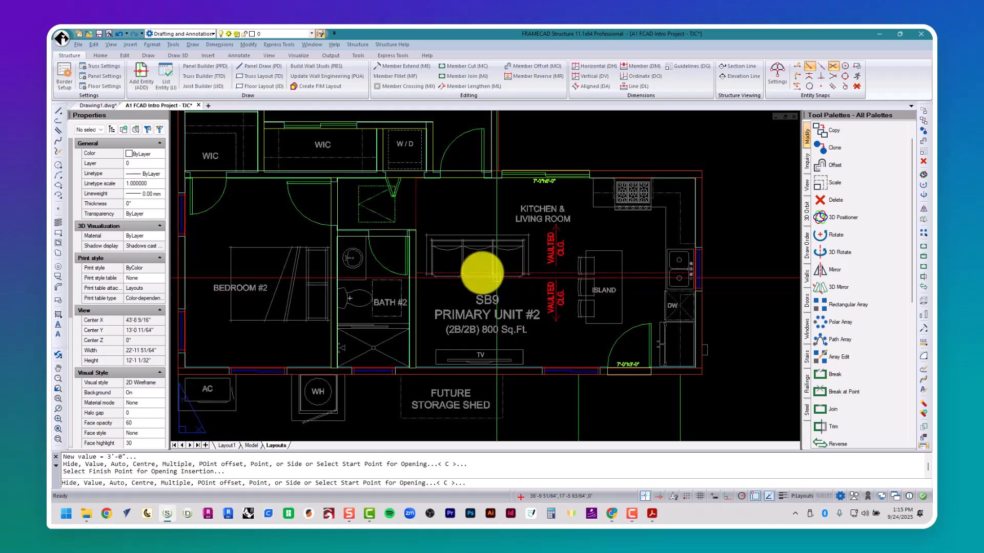
- Examine the PDF floor plan and door schedule for the interior door numbers and sizes, and return to FRAMECAD Structure
key("alt+Tab")
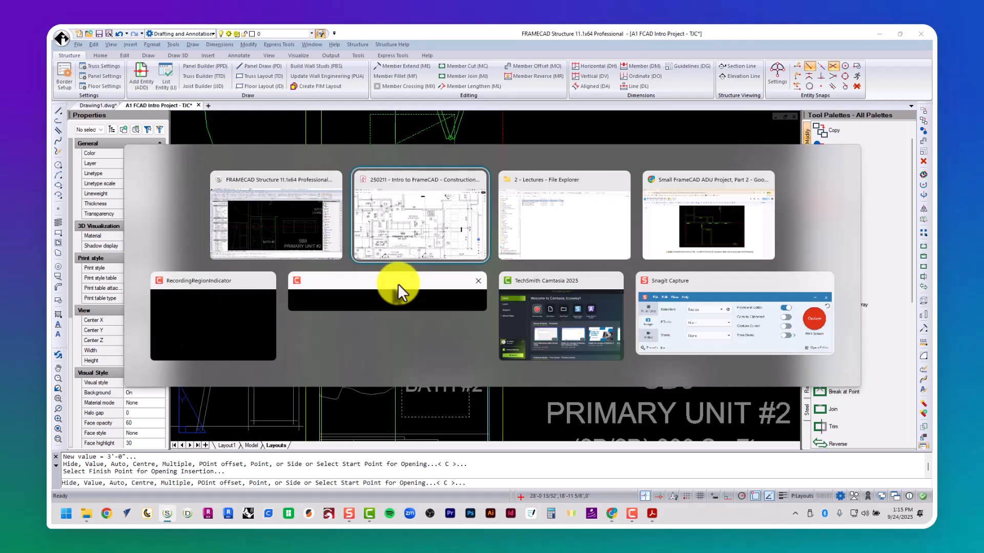
left_click(405, 237)
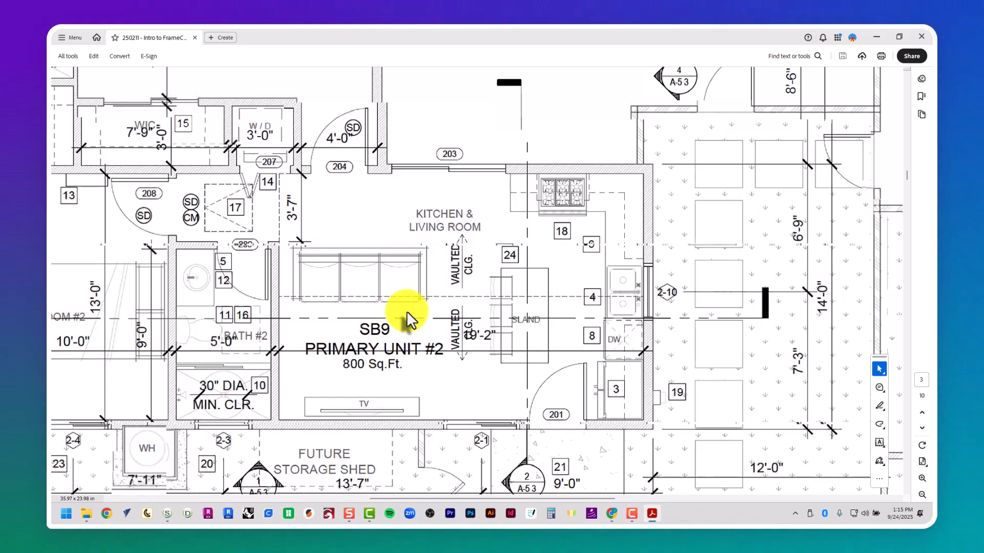
left_click(422, 318)
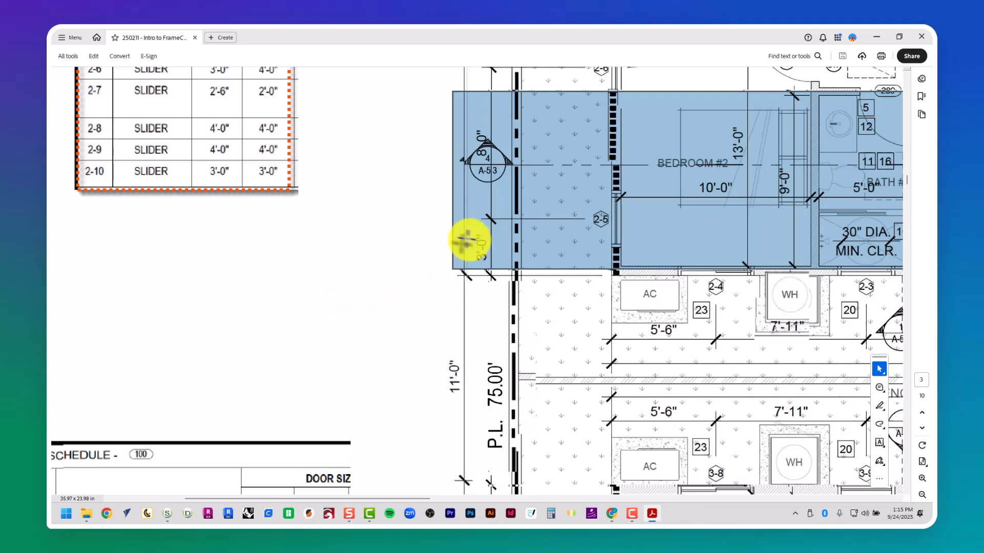
left_click(400, 233)
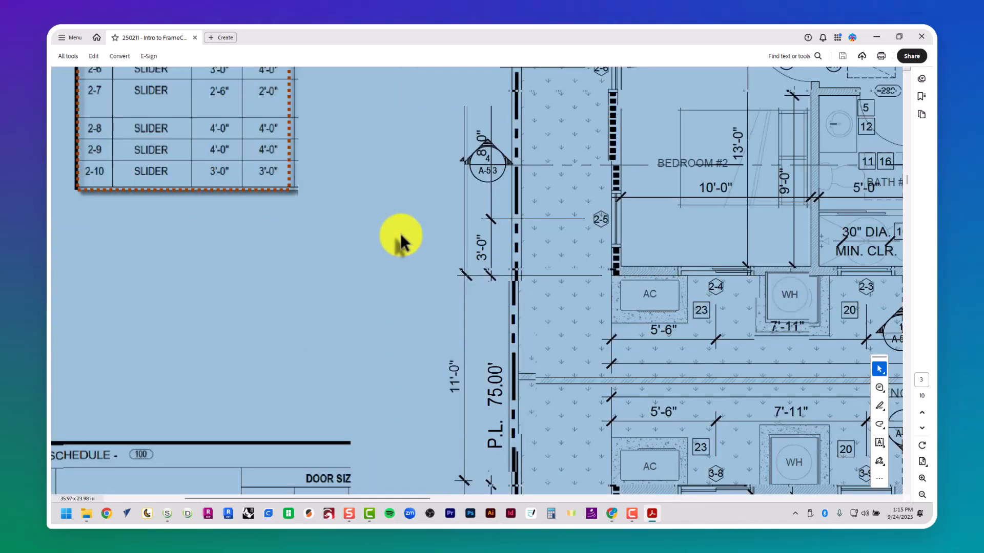
left_click(401, 233)
scroll(401, 236, "up", 3)
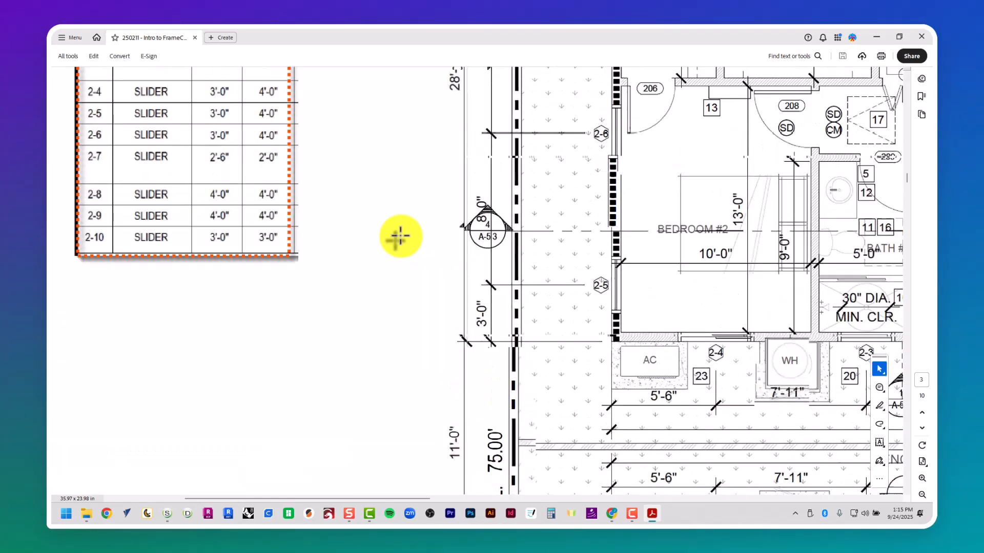
scroll(400, 236, "down", 5, "ctrl")
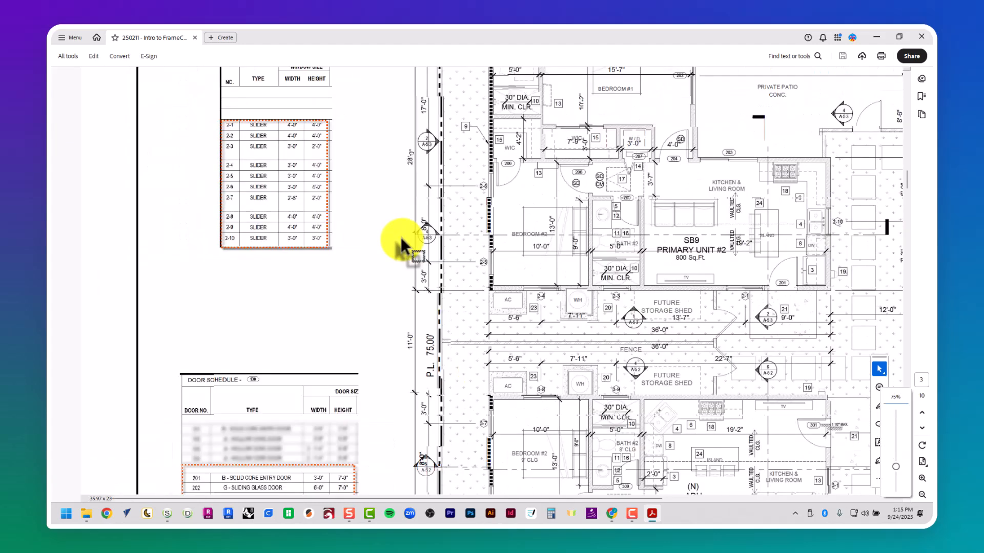
scroll(402, 241, "up", 2)
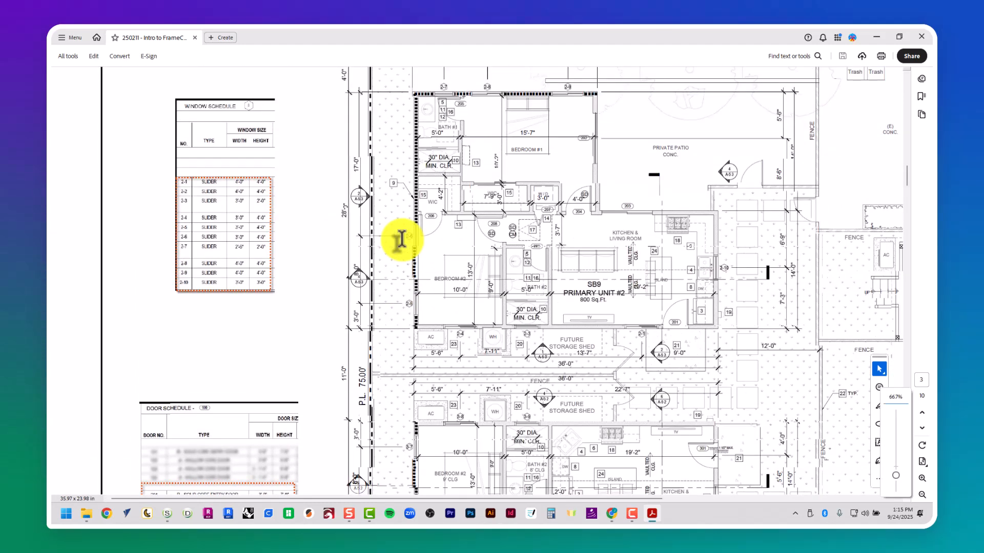
scroll(367, 260, "down", 7)
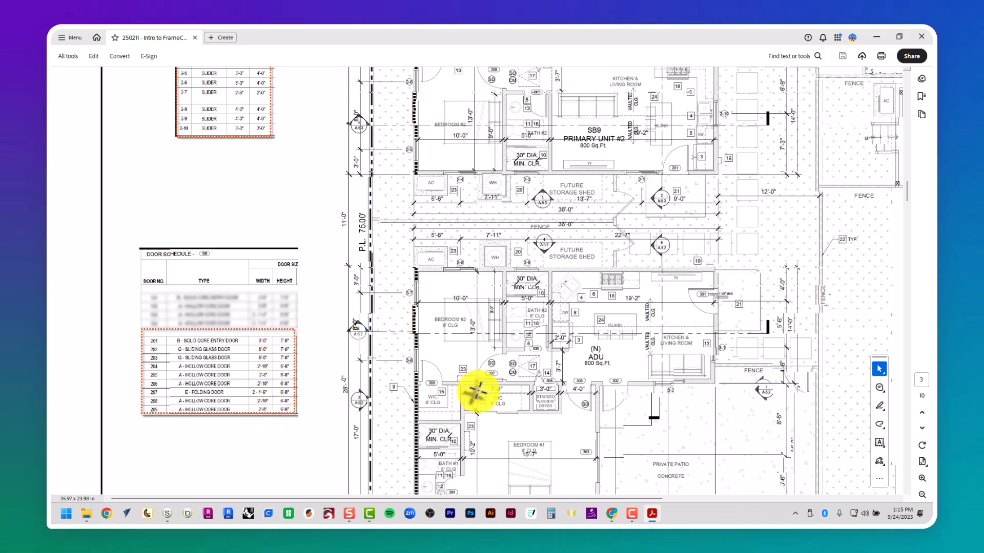
scroll(477, 391, "up", 1)
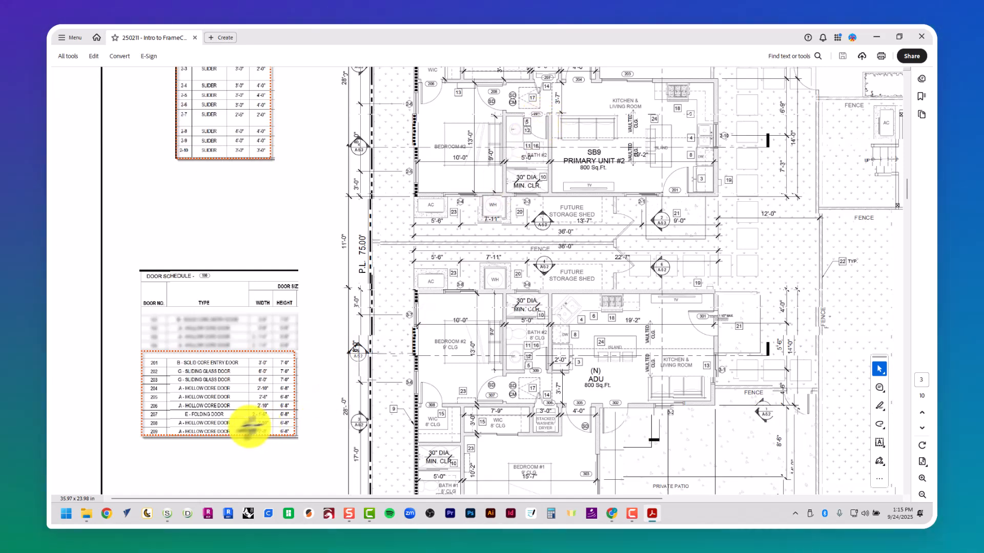
key("alt+Tab")
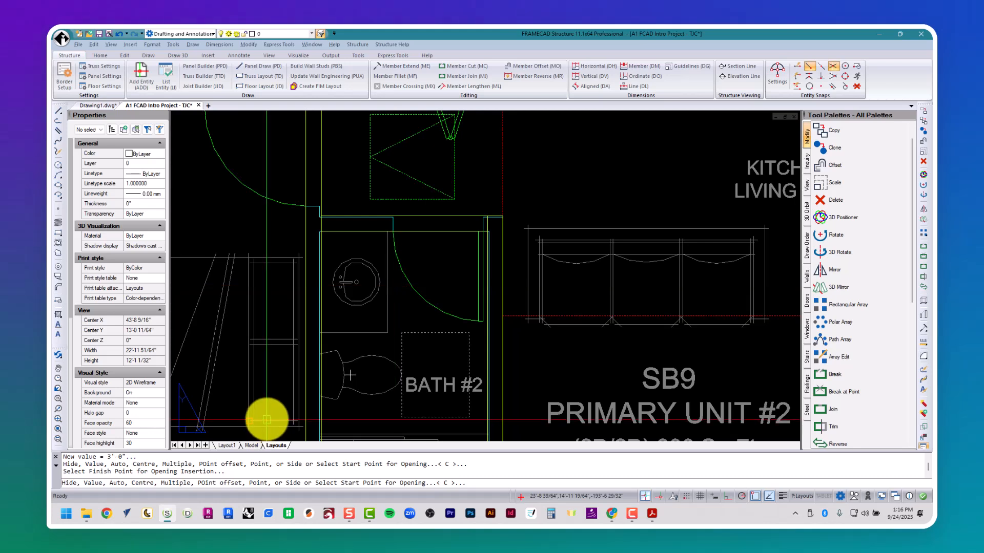
- End the current opening command, start another with UD, and set its height to 6'8" after consulting the hollow core doors in the PDF's door schedule
key("Escape")
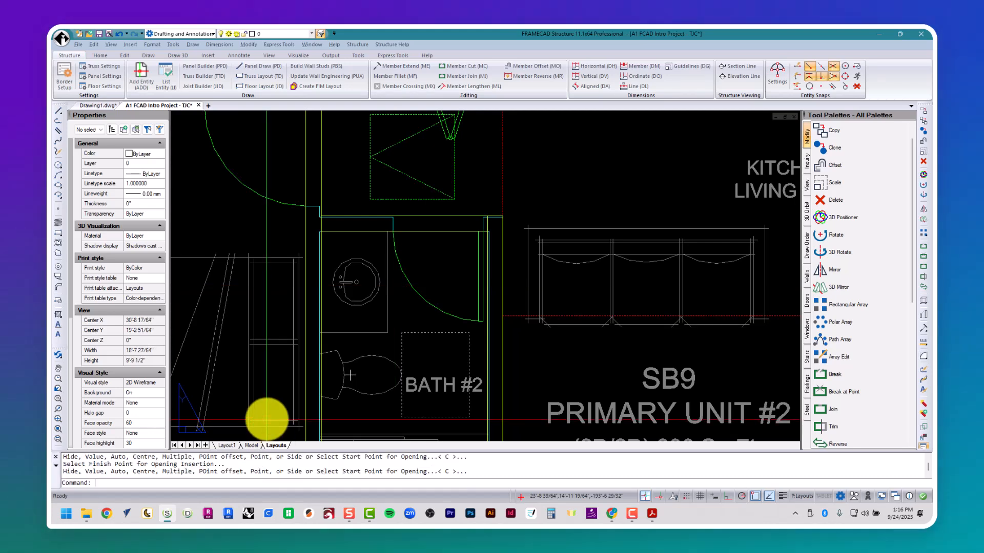
key("Escape")
key("Escape")
type("ud")
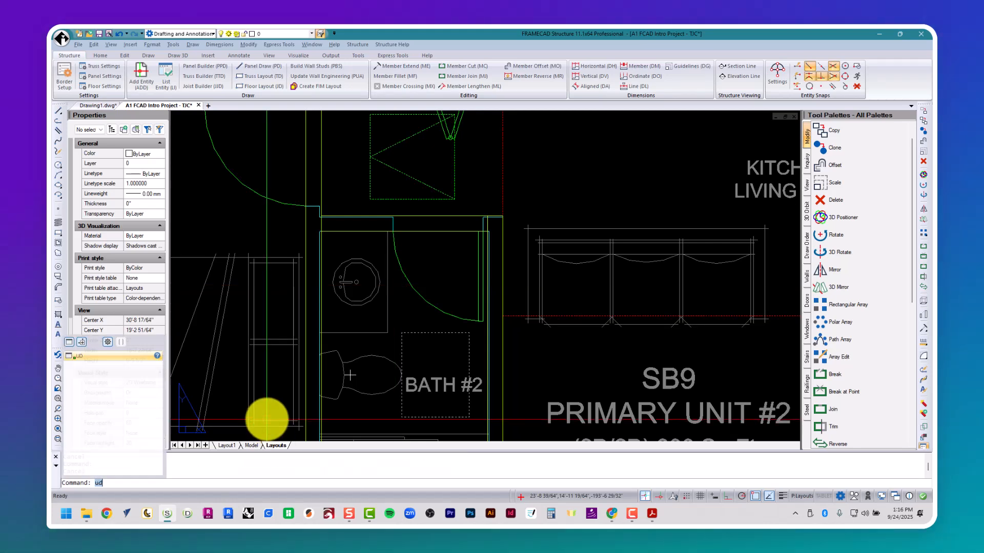
key("Return")
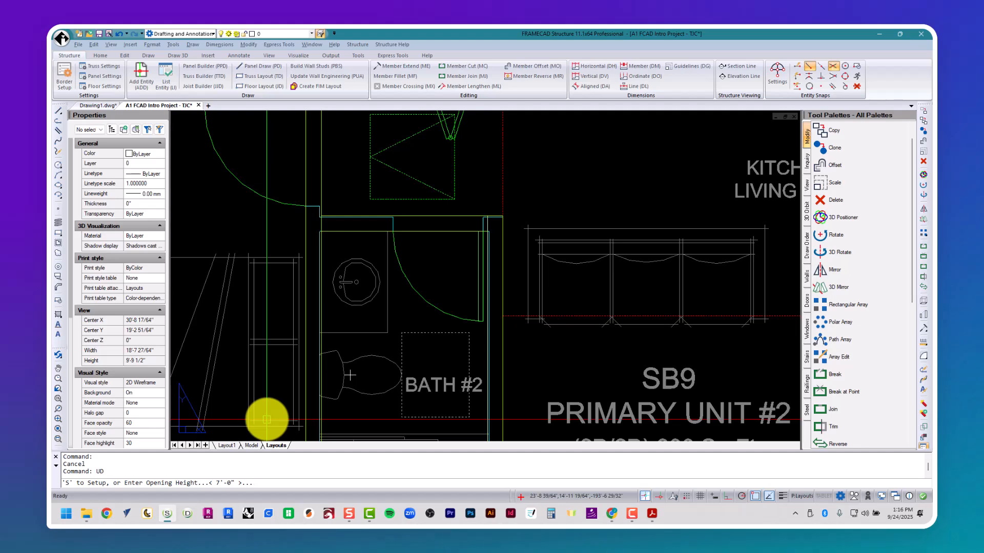
key("alt+Tab")
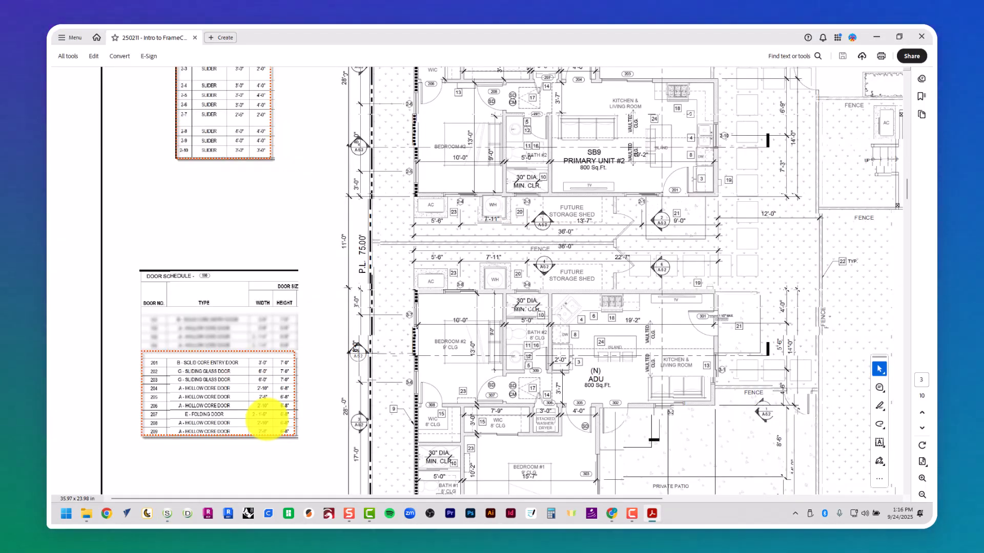
scroll(123, 439, "up", 5, "ctrl")
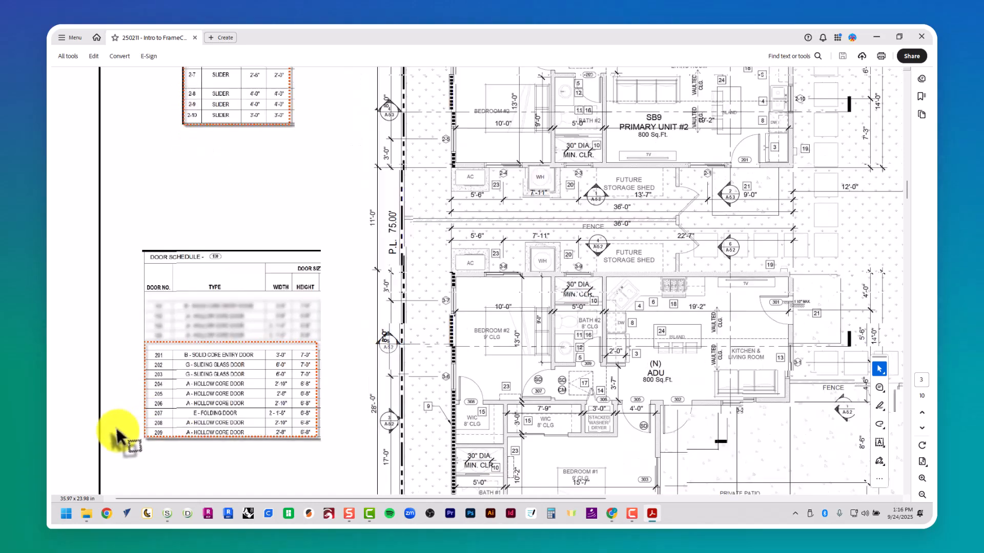
scroll(160, 454, "up", 2, "ctrl")
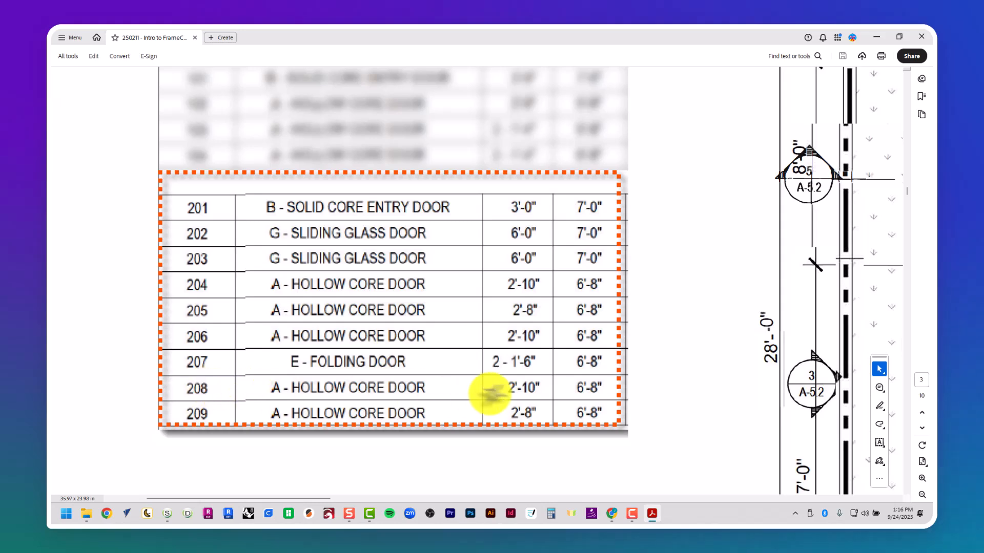
key("alt+Tab")
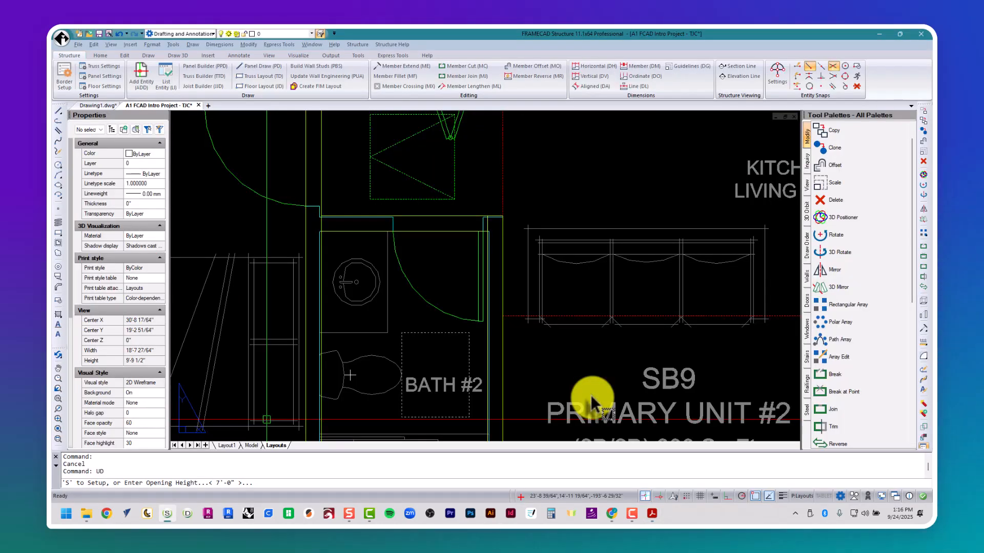
type("6'8\"")
key("Return")
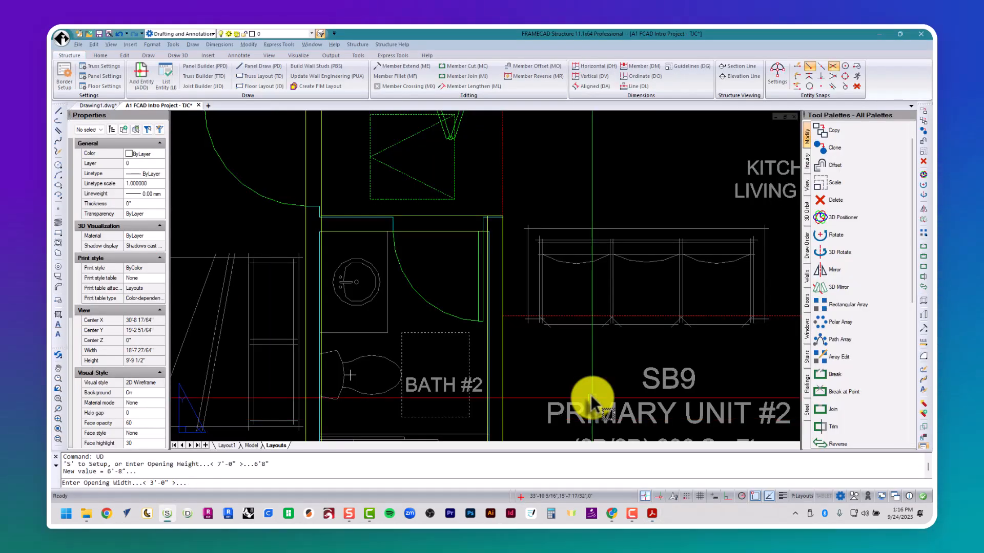
- Check the PDF door schedule, set the opening width to 2'10", and place the opening between the jambs of the Bath #2 door
key("alt+Tab")
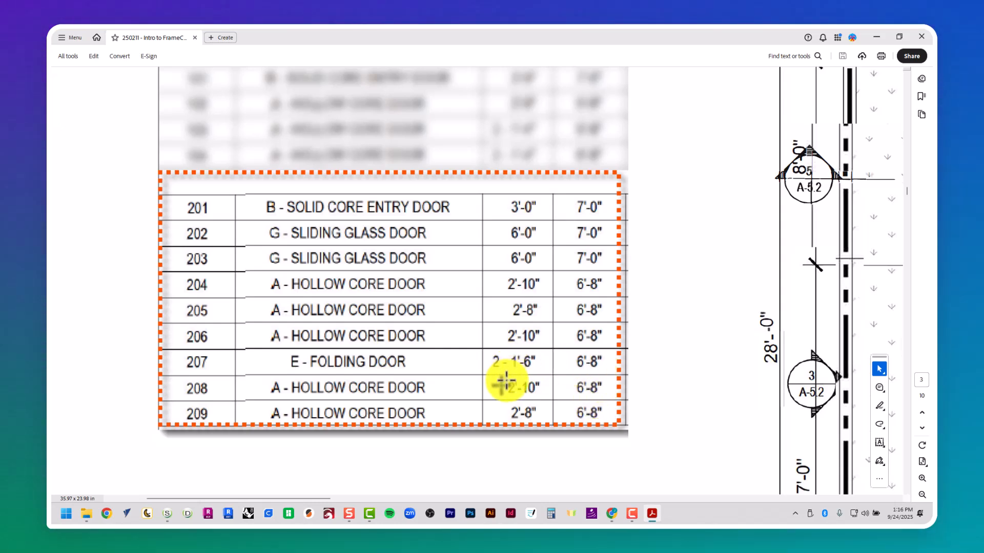
key("alt+Tab")
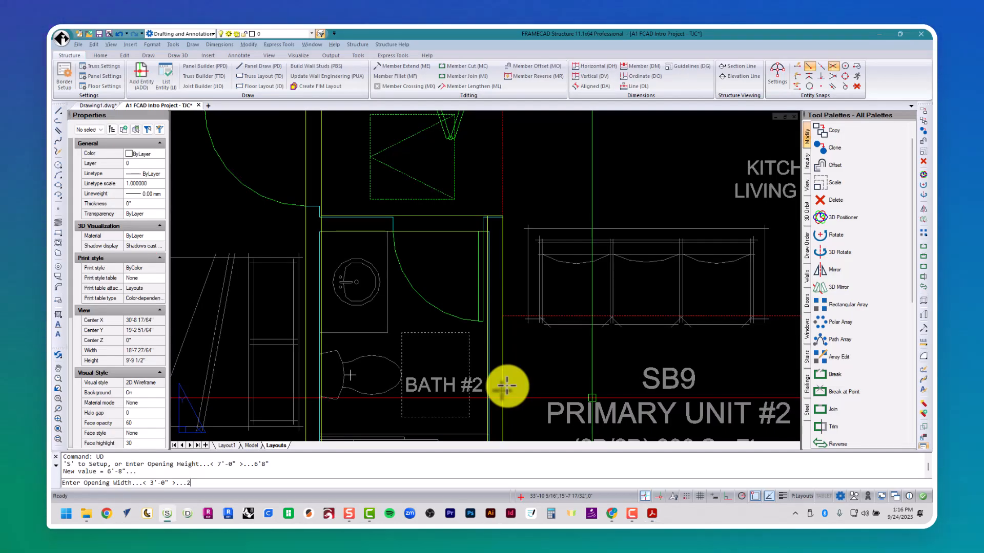
type("2'10\"")
key("Return")
scroll(512, 333, "down", 5)
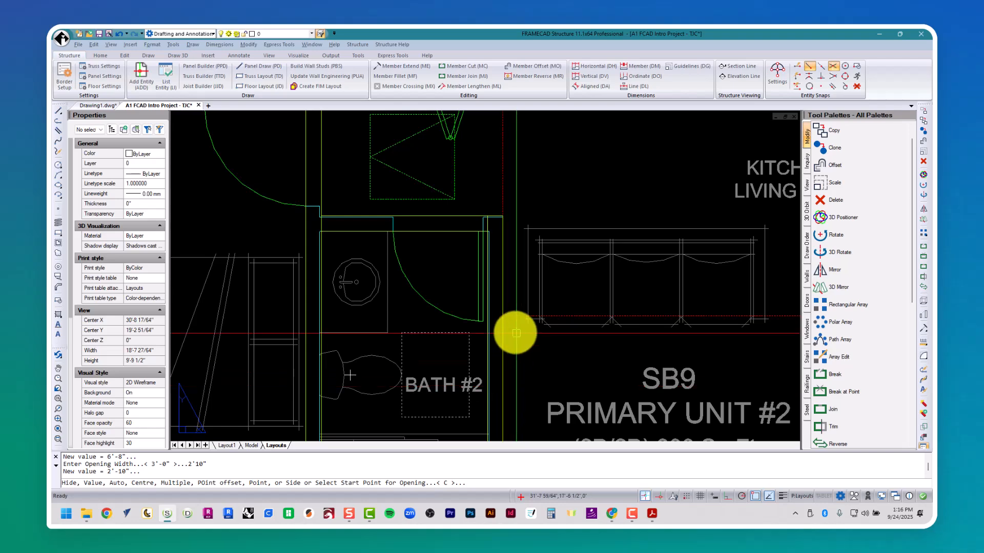
scroll(471, 241, "up", 6)
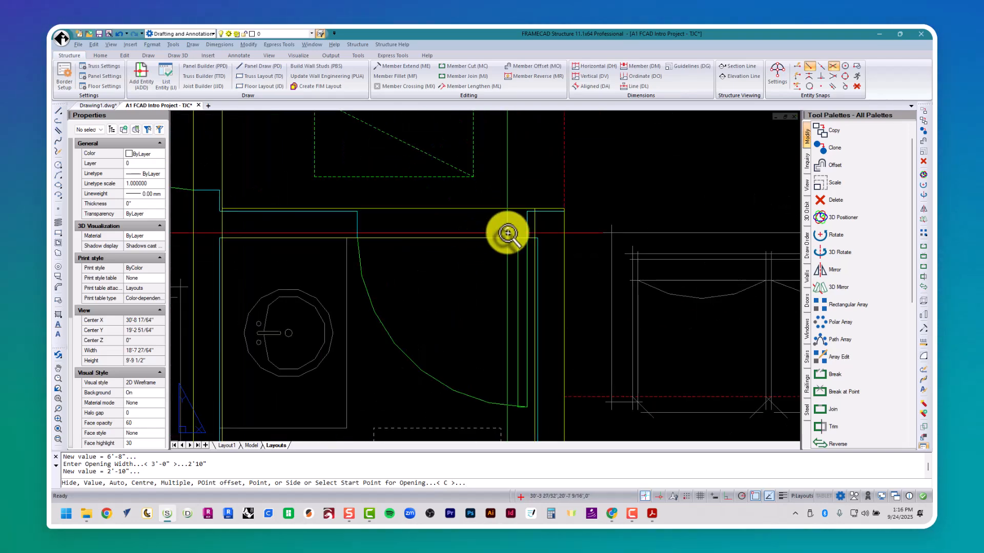
scroll(496, 231, "up", 3)
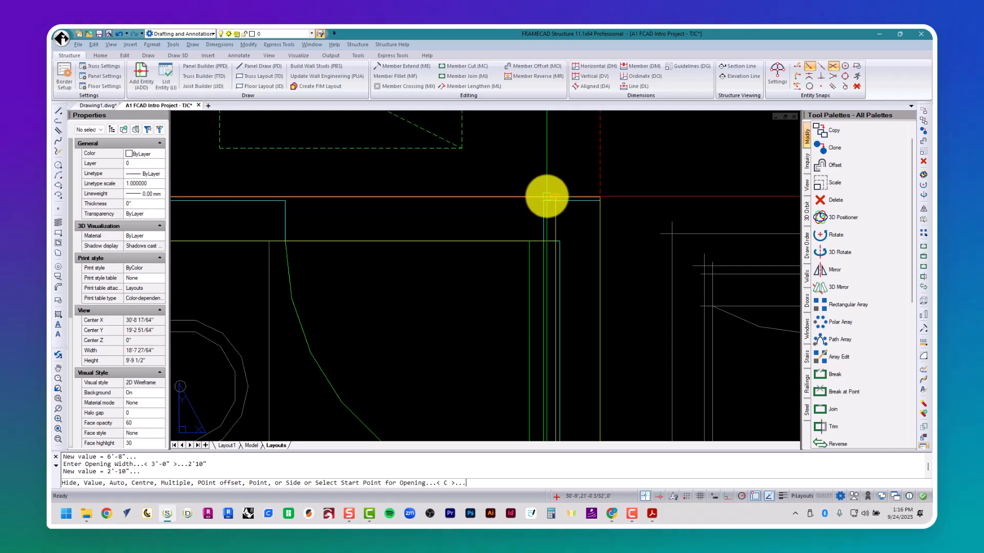
left_click(544, 193)
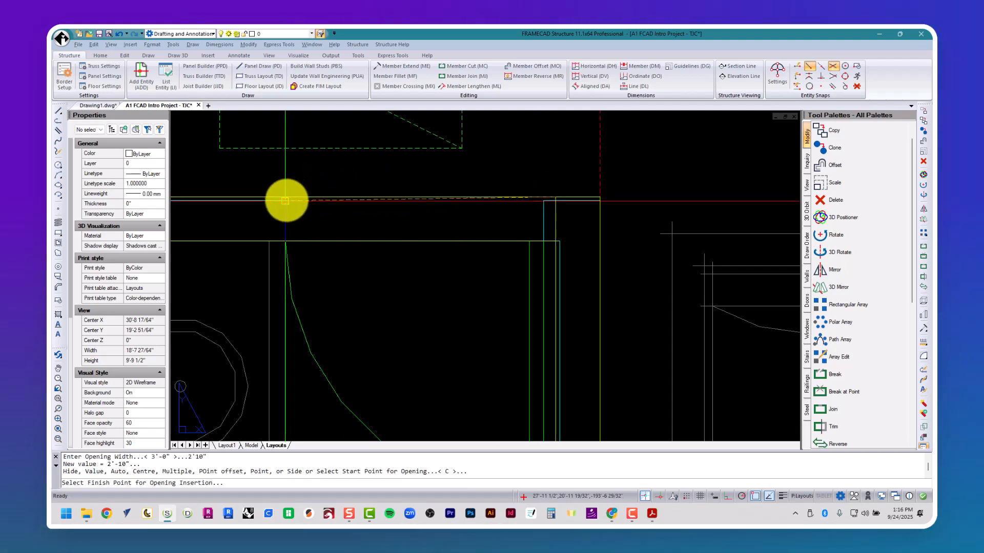
left_click(285, 200)
scroll(394, 292, "down", 5)
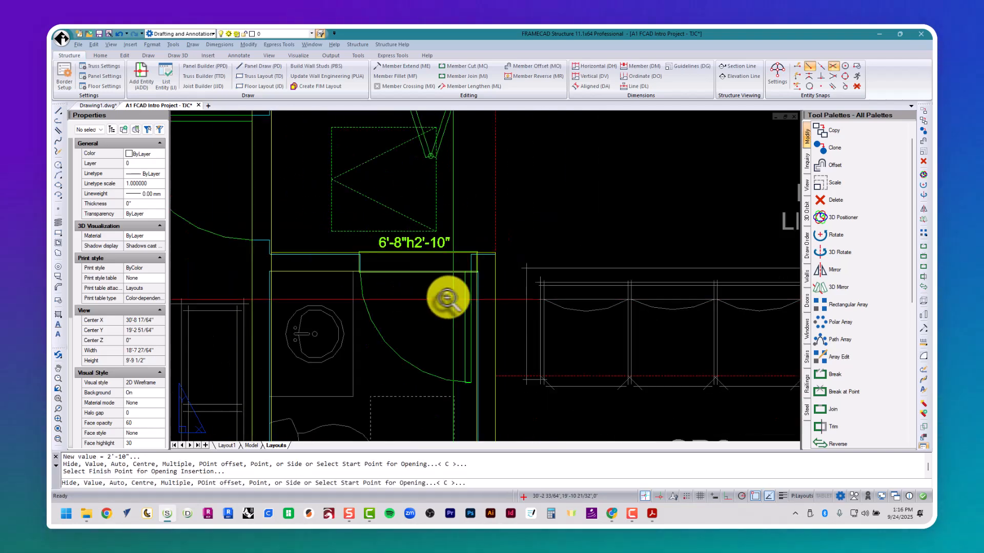
scroll(383, 279, "down", 2)
- Examine the PDF door schedule and Primary Unit #2 floor plan for the remaining interior door numbers and sizes, and return to FRAMECAD Structure
key("alt+Tab")
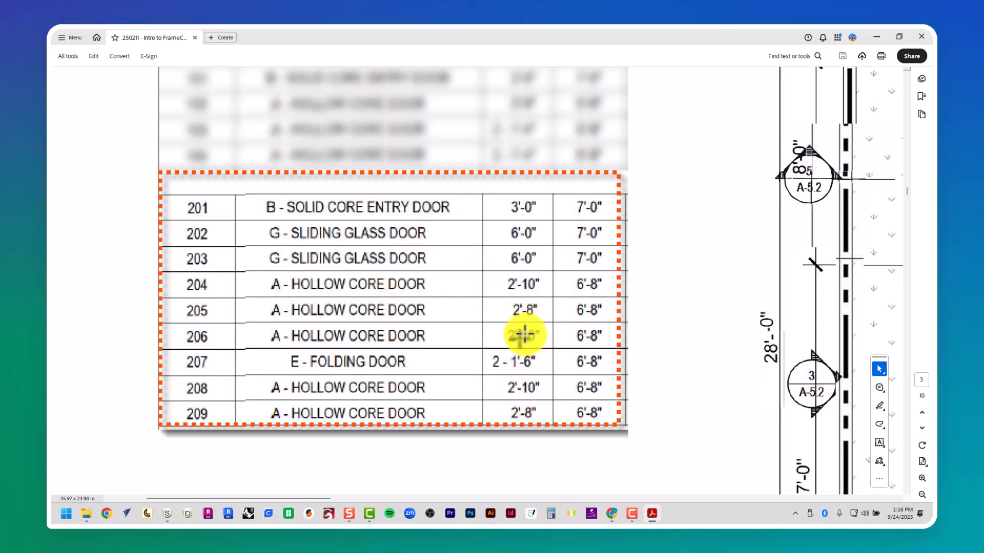
key("alt+Tab")
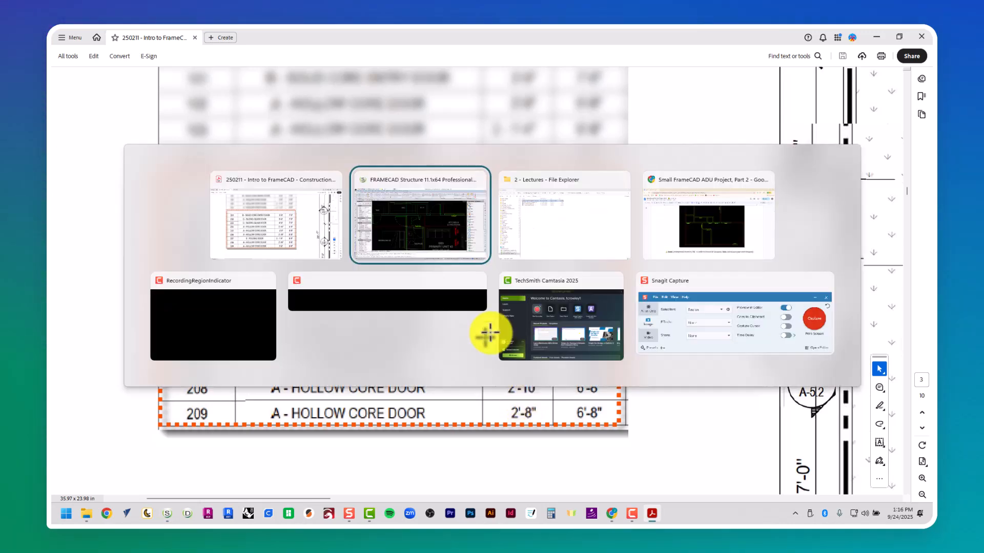
left_click(296, 237)
scroll(367, 289, "up", 3, "ctrl")
scroll(374, 288, "down", 3, "ctrl")
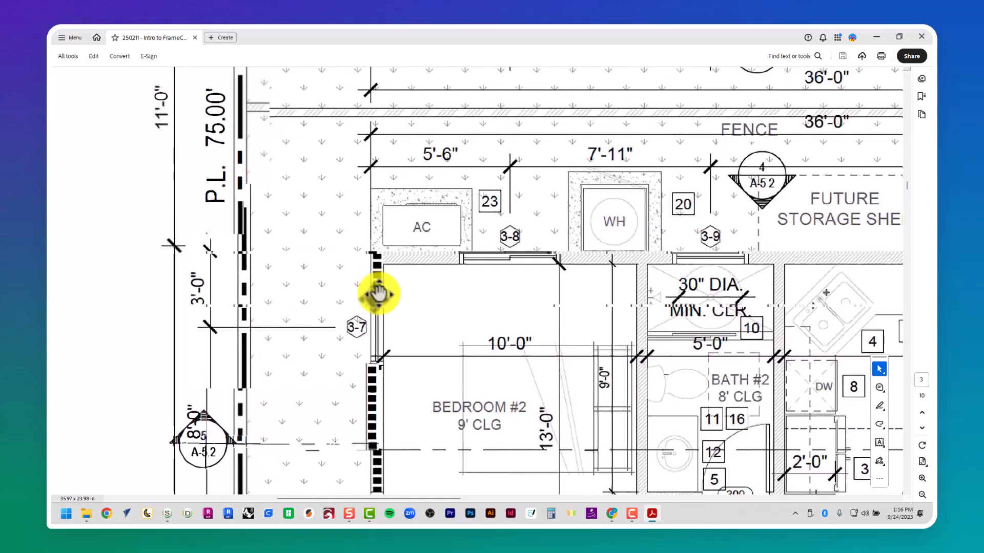
scroll(378, 292, "down", 2)
scroll(380, 292, "up", 2, "ctrl")
scroll(383, 298, "down", 2)
scroll(384, 300, "right", 1)
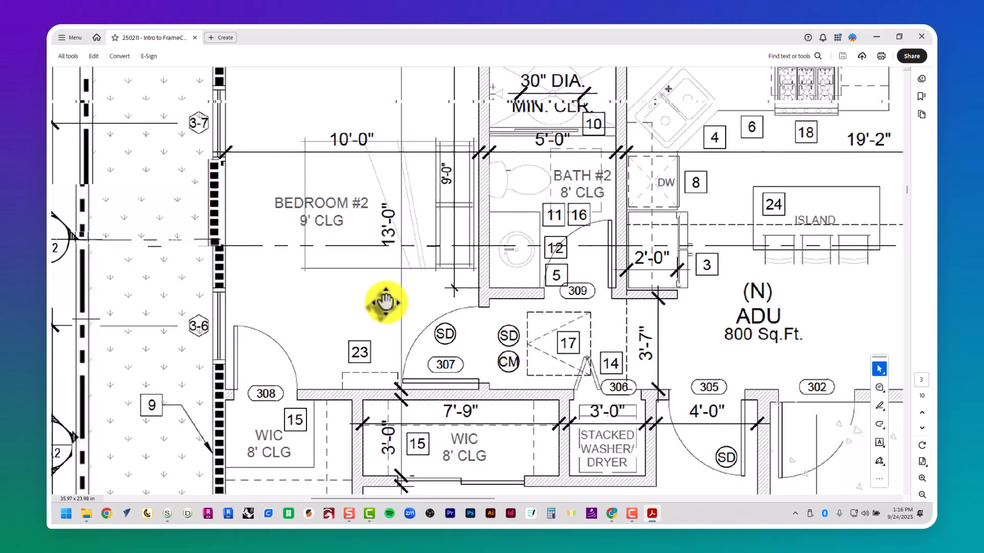
scroll(385, 303, "up", 3)
scroll(395, 281, "left", 5)
scroll(439, 325, "down", 2, "ctrl")
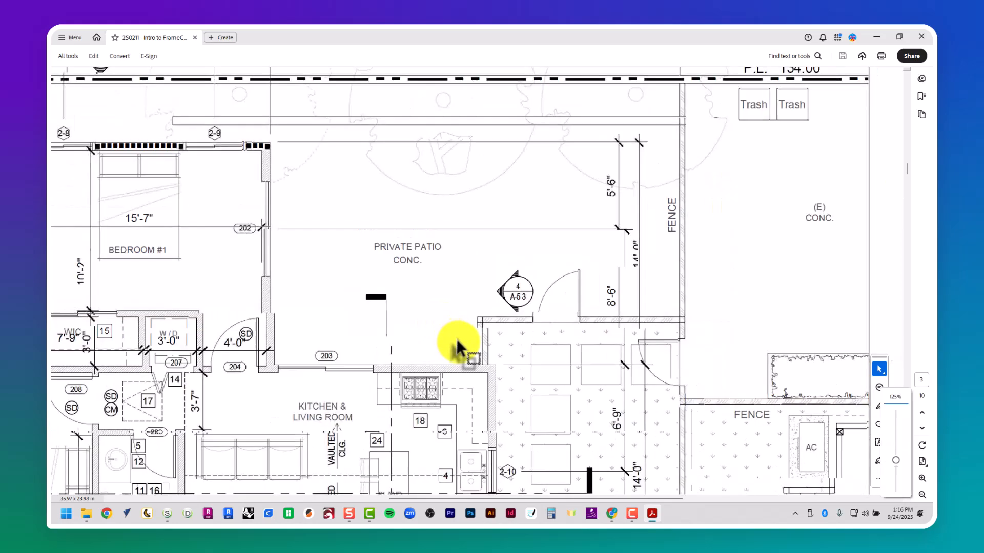
scroll(451, 341, "down", 3, "ctrl")
scroll(355, 324, "up", 2, "ctrl")
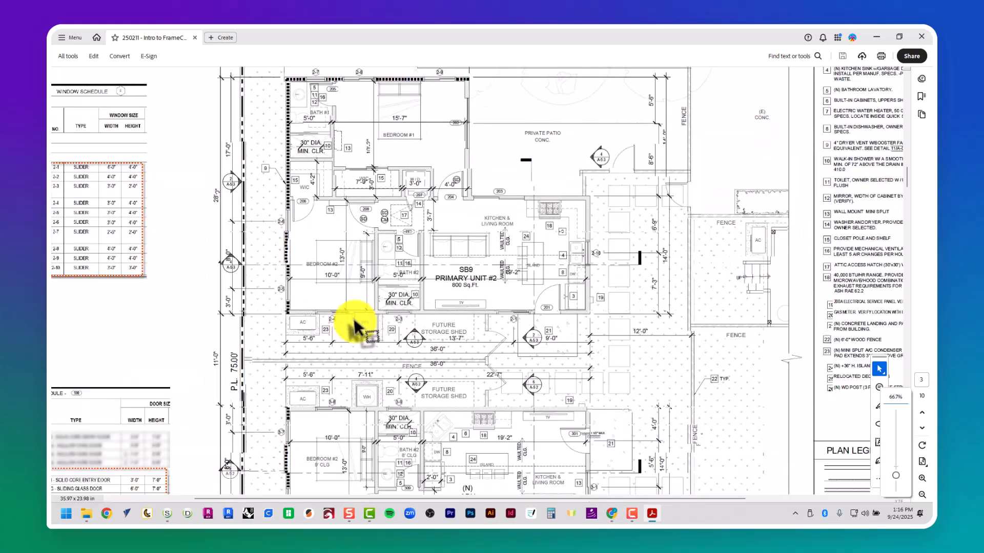
scroll(354, 322, "up", 1, "ctrl")
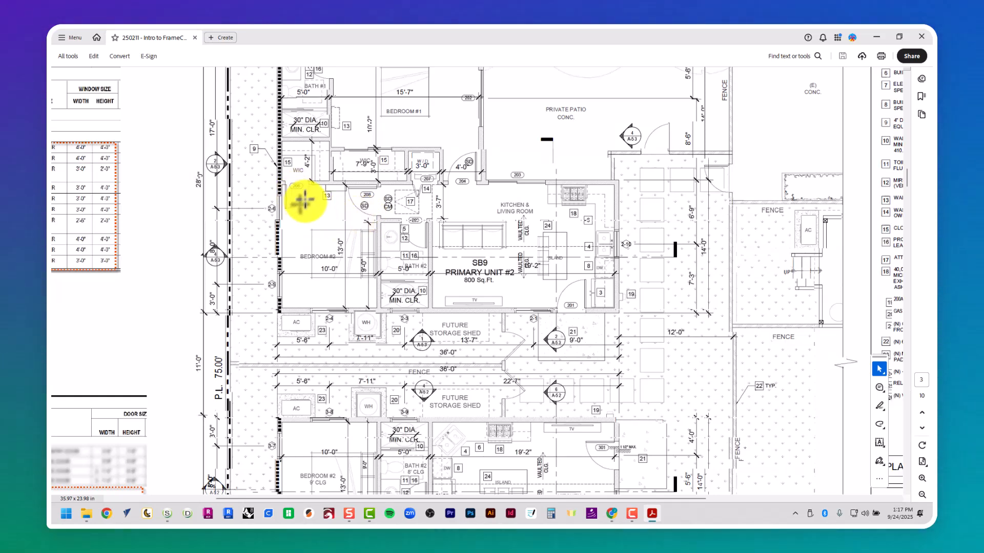
key("alt+Tab")
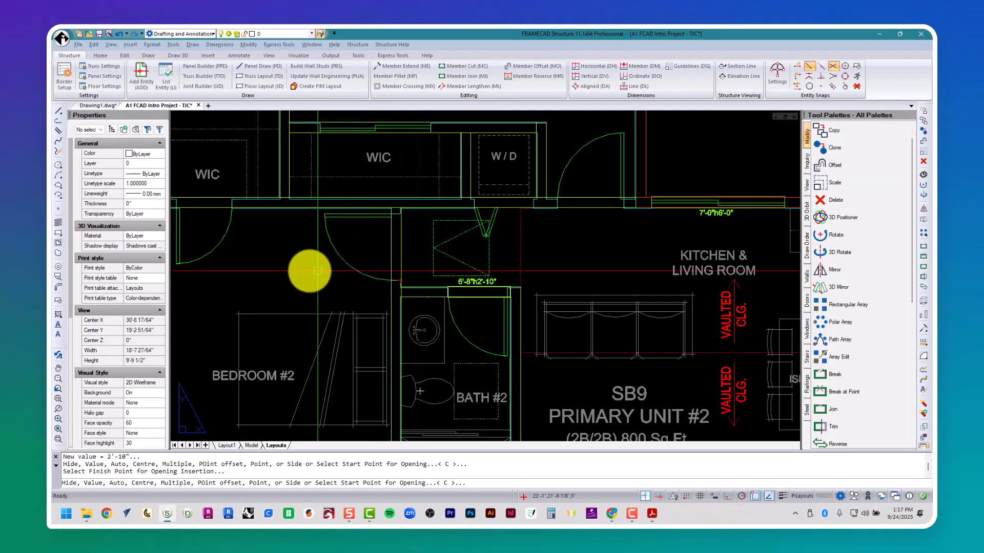
- Try to place a 6'-8" high, 2'-10" wide opening at the WIC door off Bedroom #2, and check it against the PDF plan
scroll(437, 285, "up", 2)
scroll(437, 284, "up", 5)
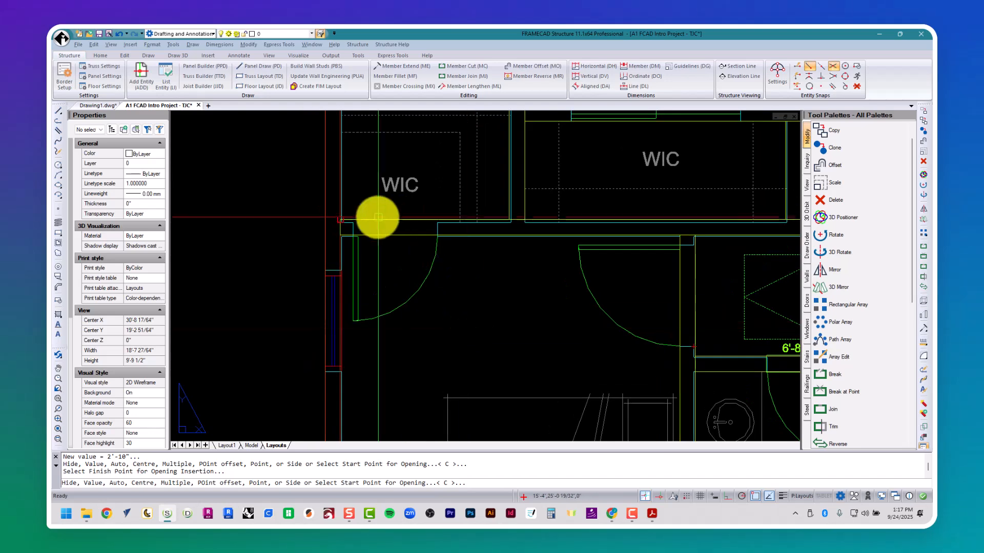
scroll(370, 231, "up", 2)
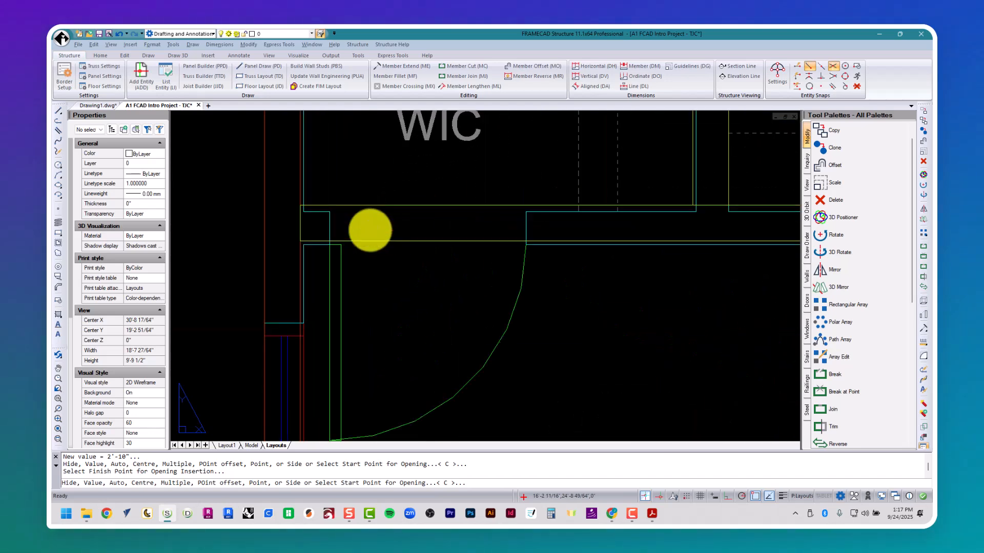
left_click(331, 216)
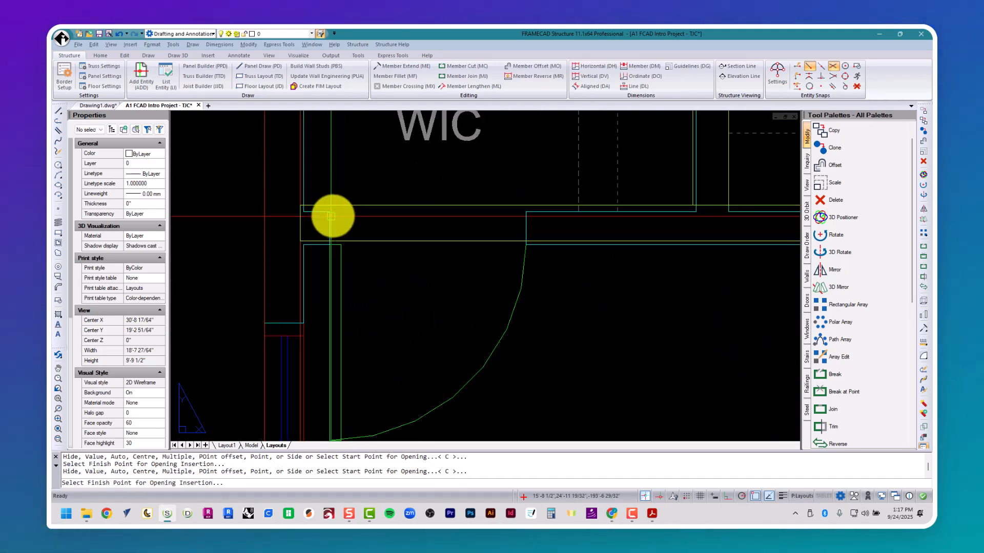
left_click(530, 211)
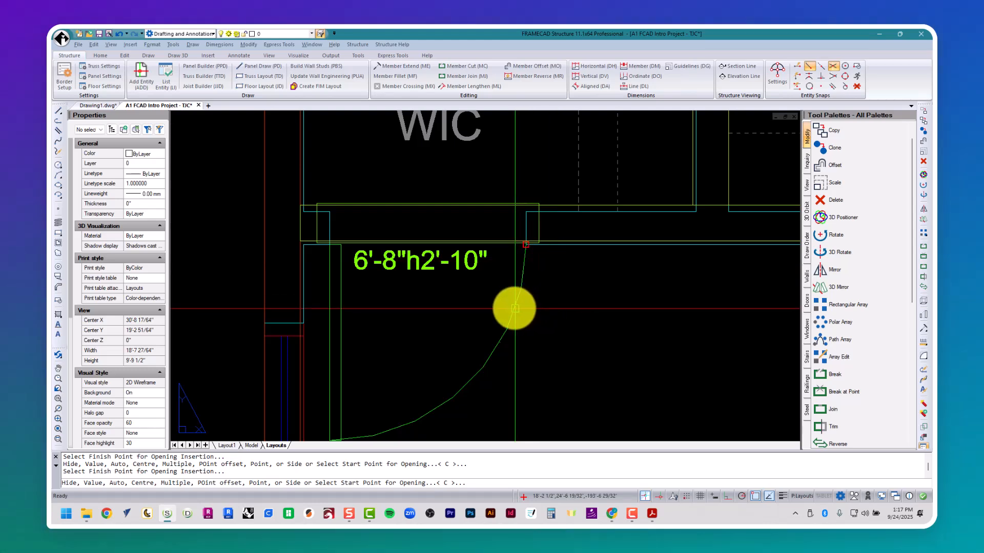
key("alt+Tab")
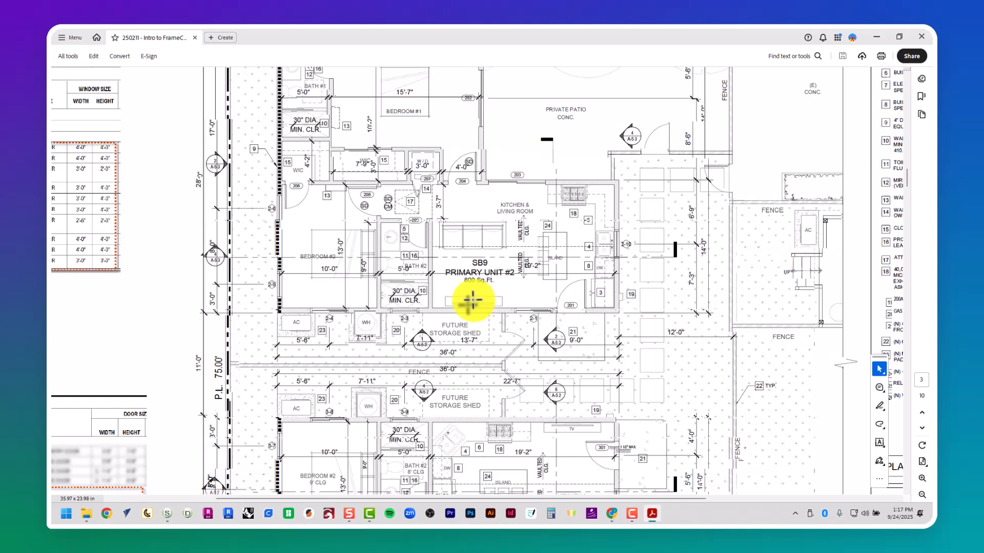
key("alt+Tab")
- End the opening command and delete the 2'-10" wide opening at the WIC door off Bedroom #2
key("Escape")
key("Escape")
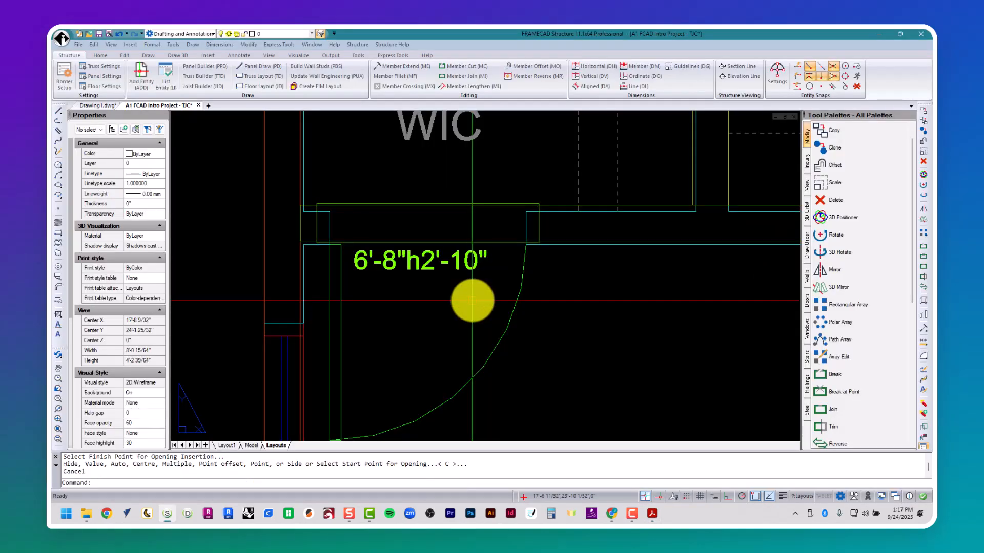
left_click(462, 242)
key("Delete")
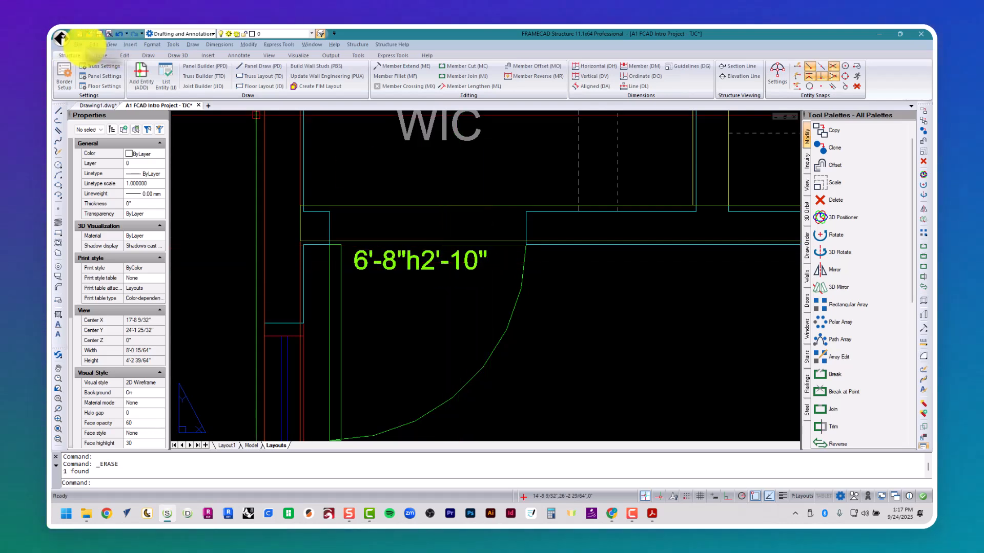
- Measure the WIC door's width with a linear dimension between its jambs, placing the dimension line above the wall
left_click(212, 46)
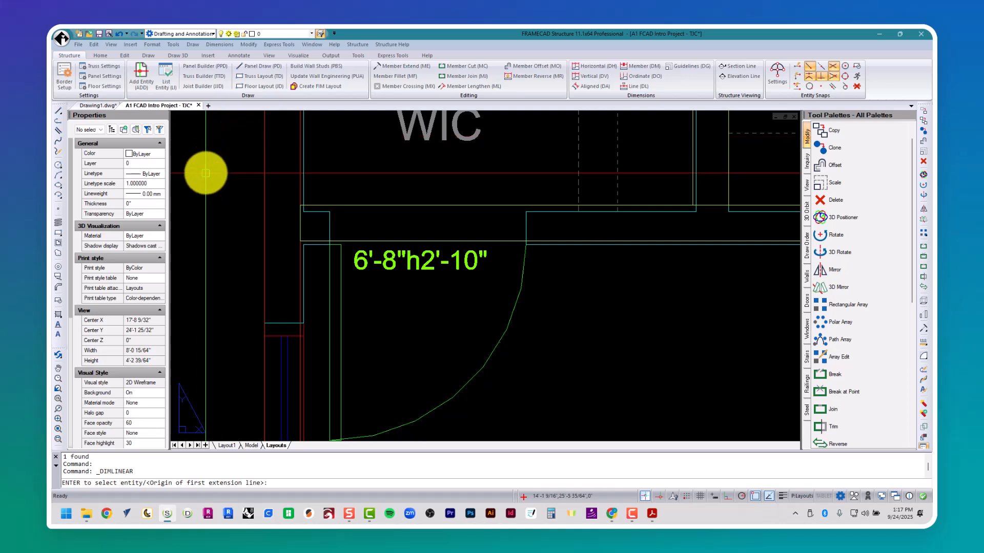
left_click(330, 212)
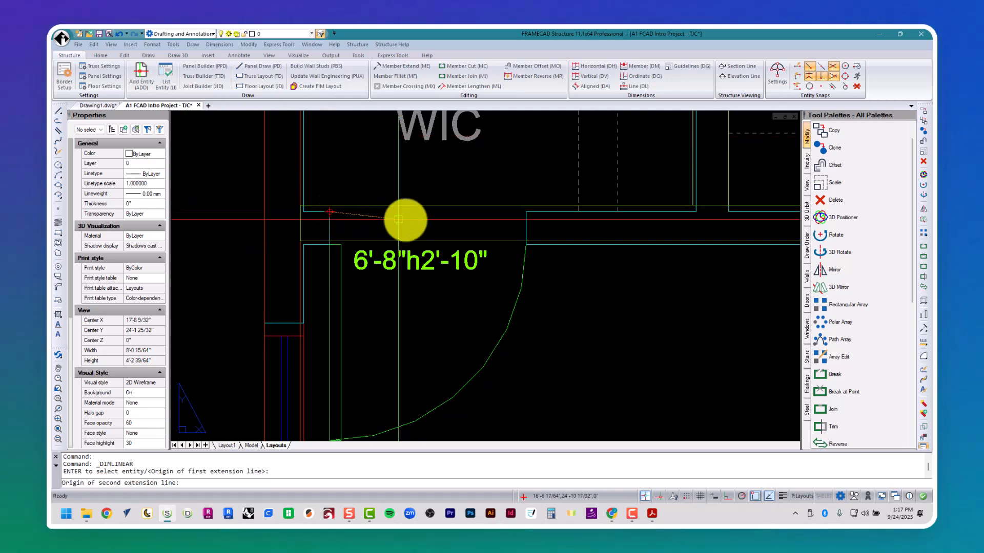
left_click(526, 212)
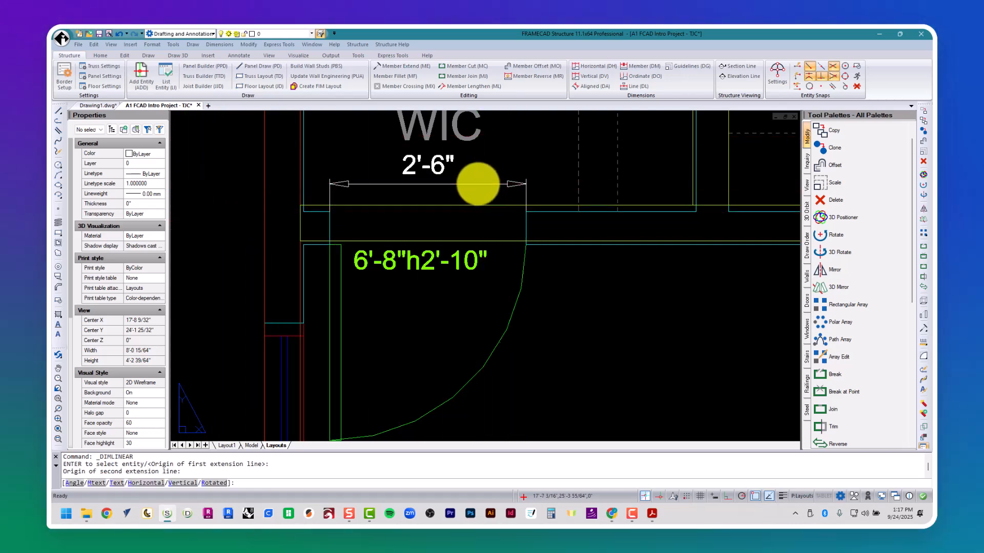
left_click(478, 183)
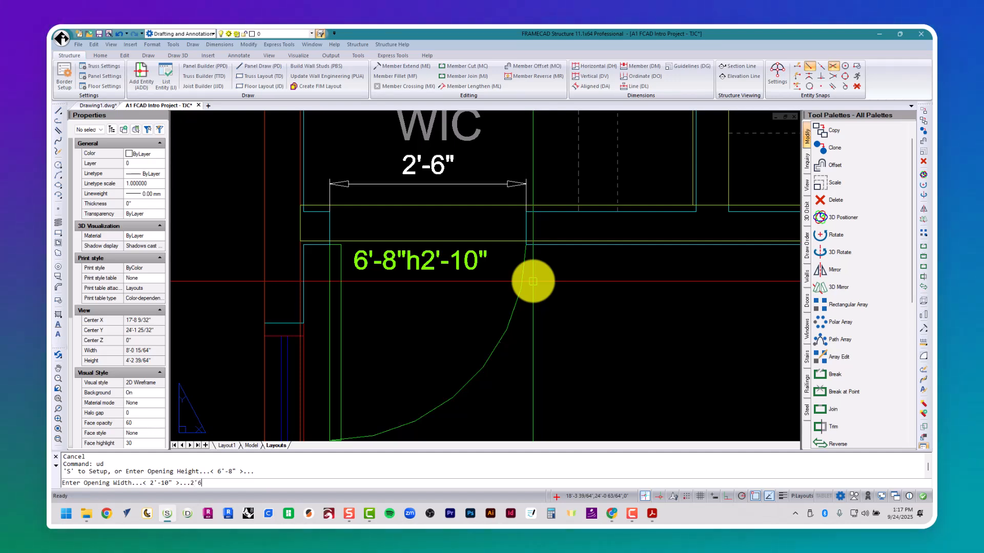
- Add a user defined opening with UD between the WIC door jambs, keeping the 6'-8" height and setting a 2'6" width
key("Return")
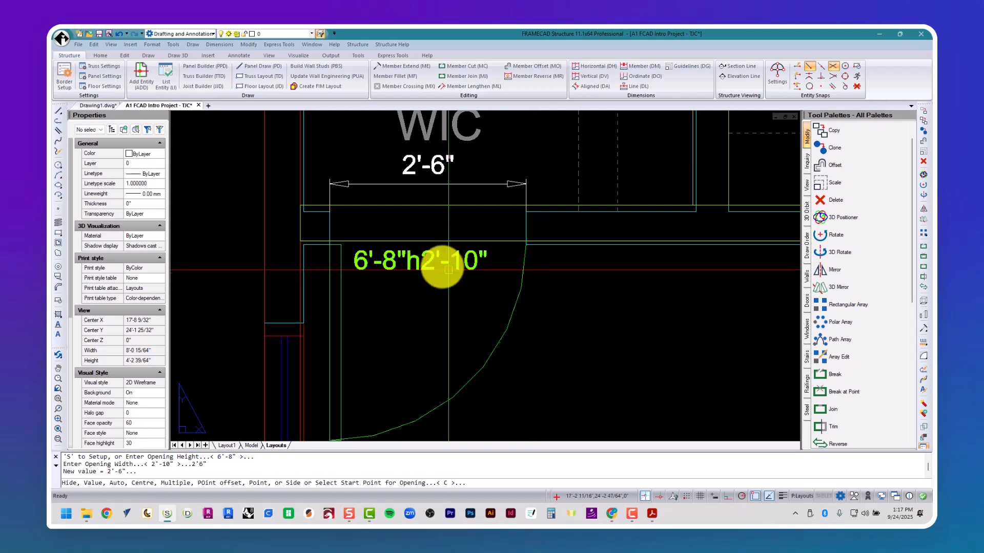
left_click(330, 212)
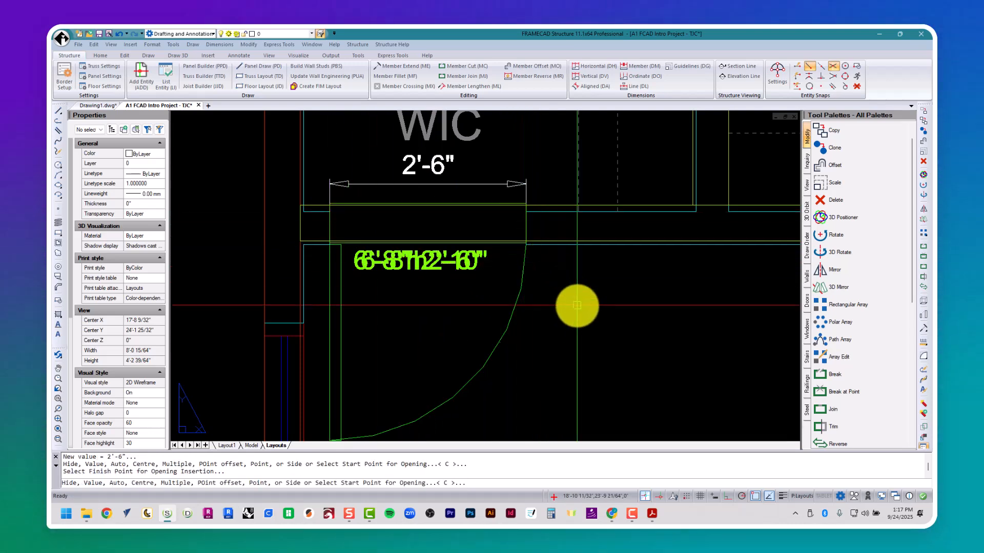
key("Escape")
- Delete the leftover 6'-8"h2'-10" label and the linear dimension at the WIC door, keeping the 6'-8"h2'-6" label
left_click(380, 268)
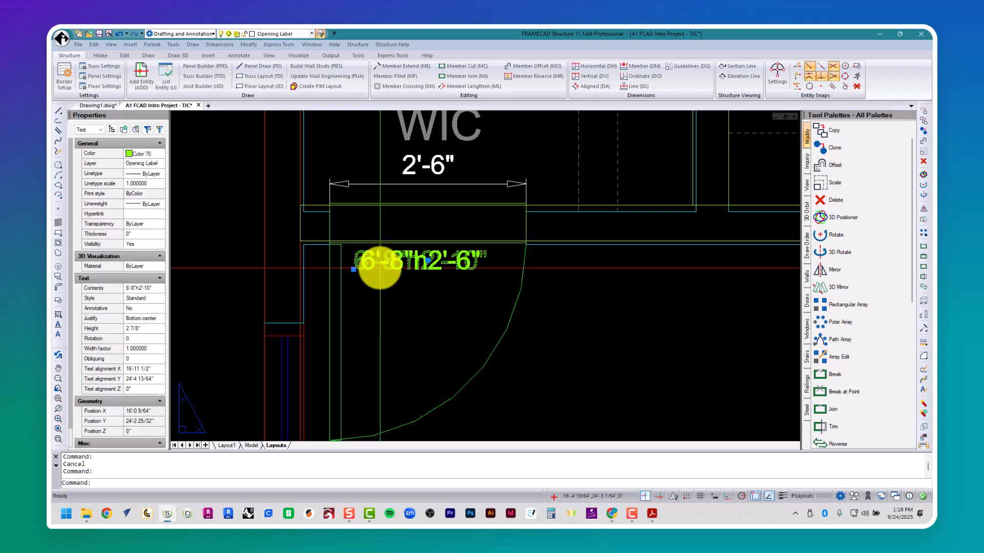
key("Delete")
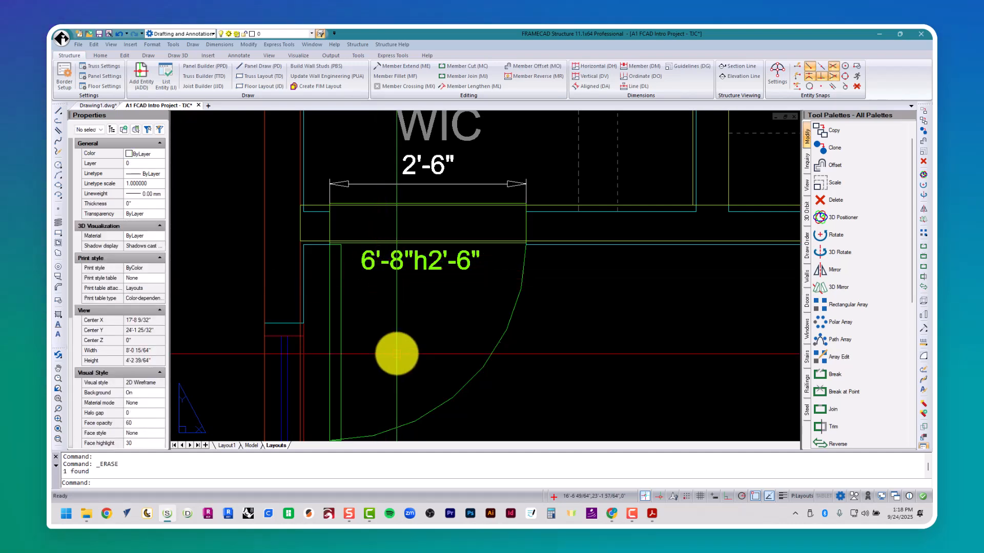
left_click(422, 182)
key("Delete")
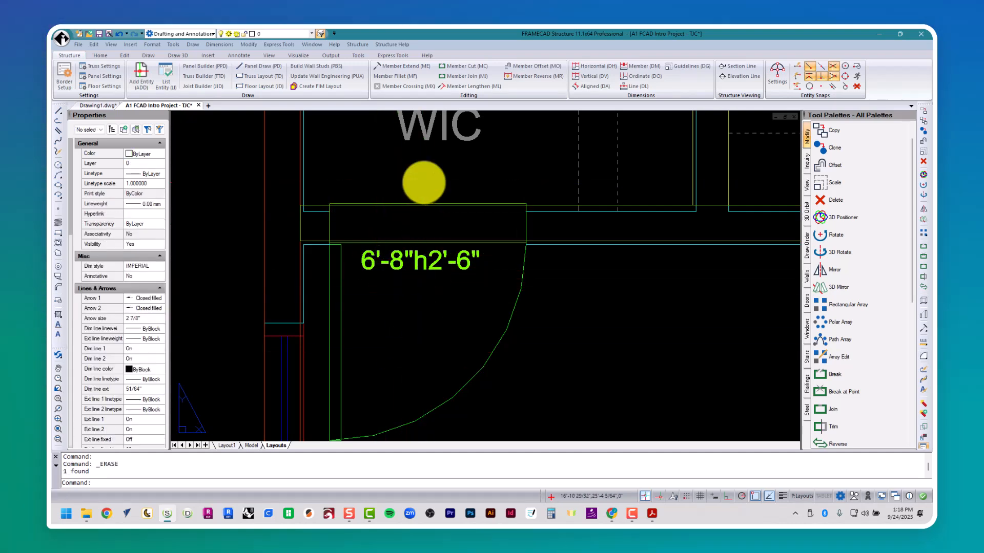
left_click(388, 262)
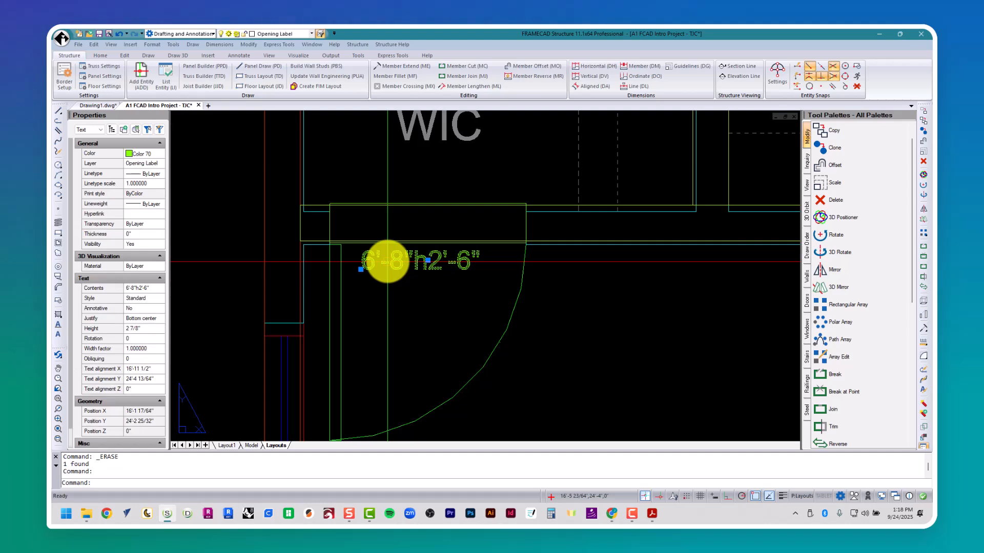
key("Escape")
key("Escape")
- Run LT1 to hide the architectural floor plan and show only the wall panel layout with its openings
scroll(385, 258, "down", 5)
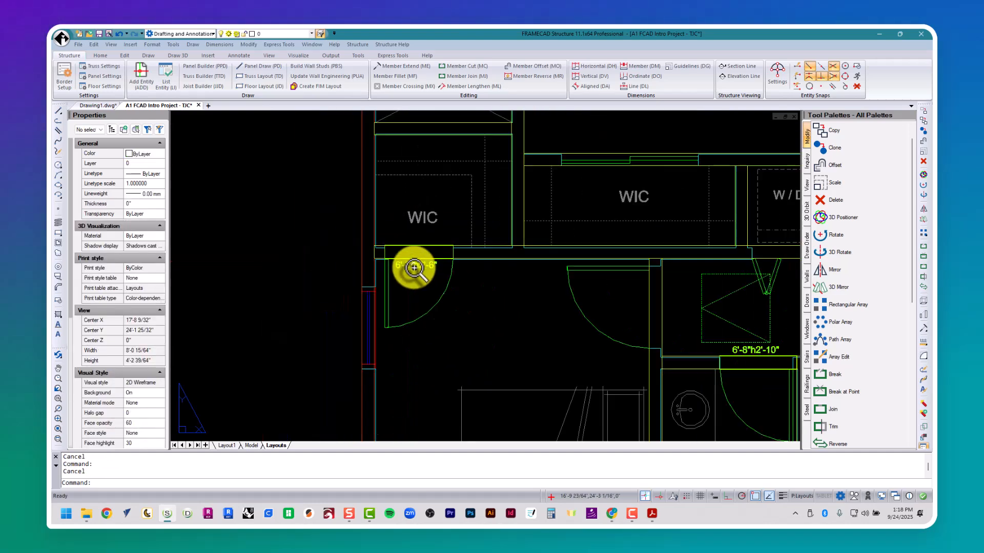
middle_click_drag(383, 254, 366, 243)
scroll(367, 243, "up", 1)
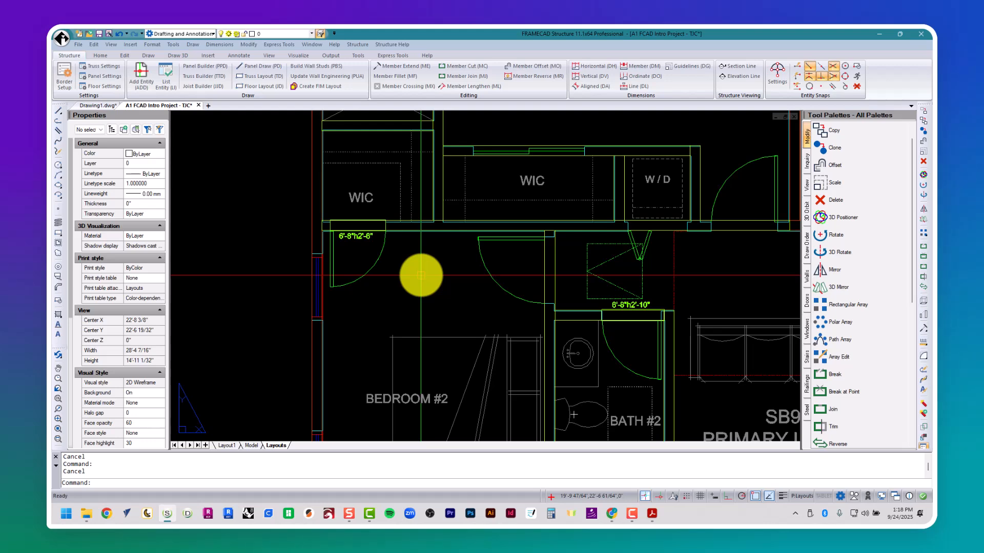
type("lt1")
key("Return")
scroll(420, 275, "down", 5)
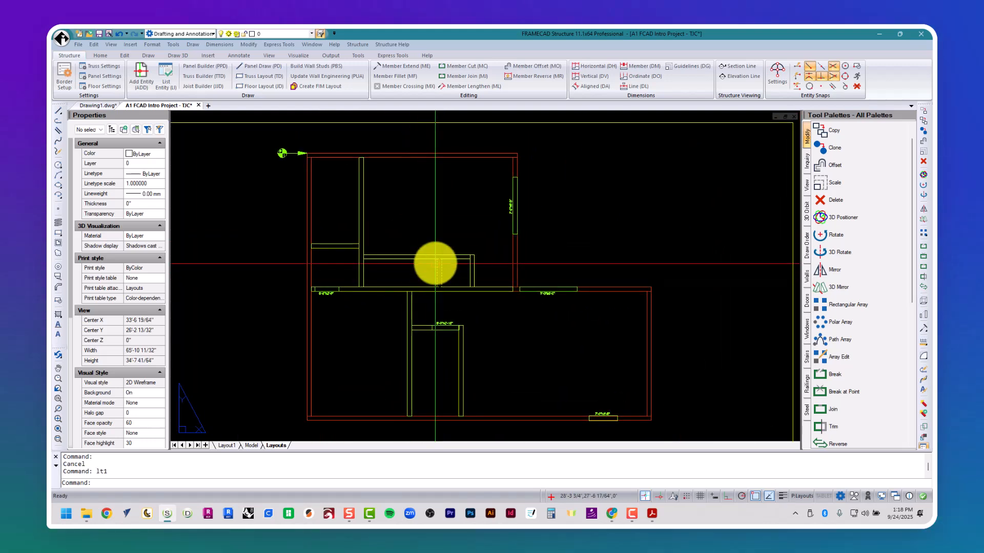
- Show the floor plan again with LAYER_SHOW1 and measure the Bedroom #2 door's width with a linear dimension between its jambs
scroll(398, 321, "up", 5)
scroll(407, 315, "up", 1)
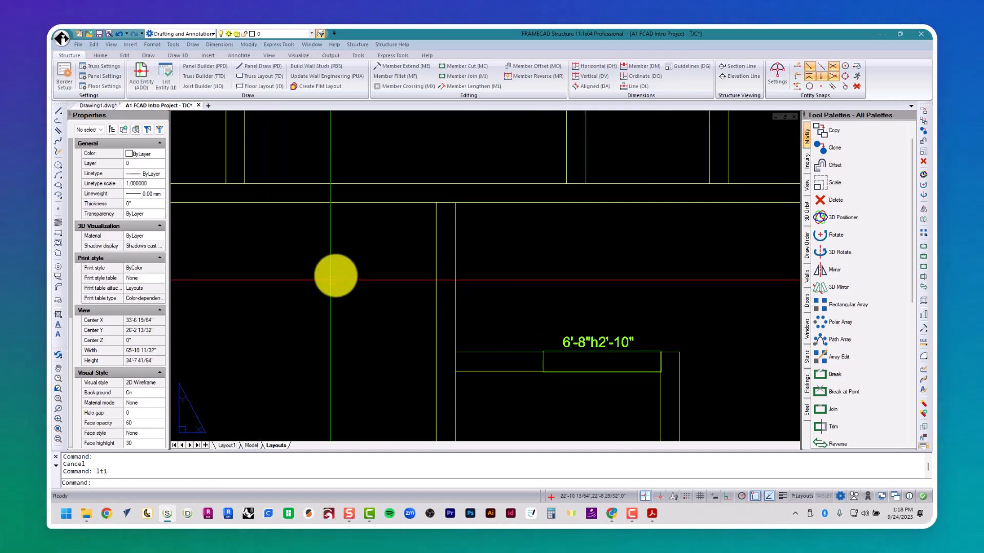
scroll(405, 294, "up", 1)
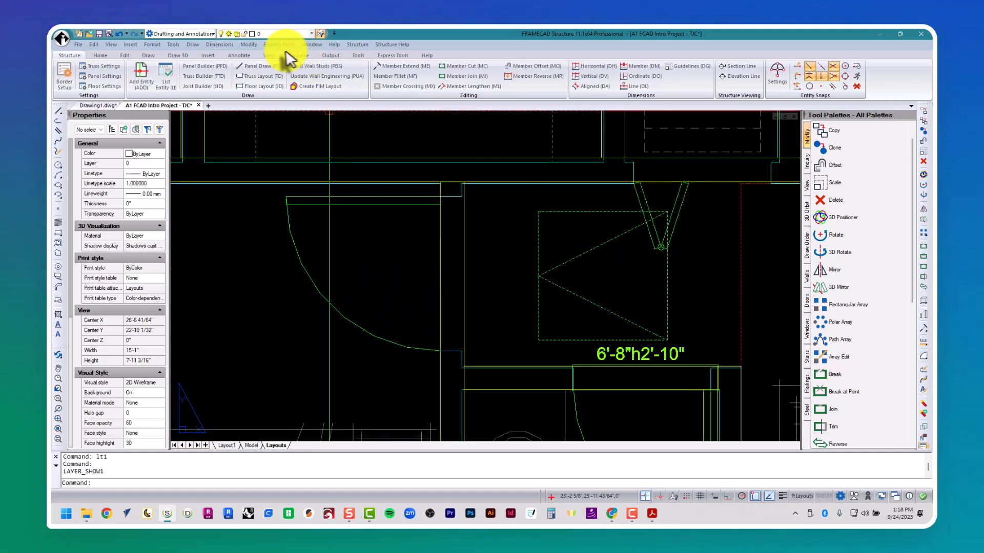
left_click(222, 45)
left_click(251, 55)
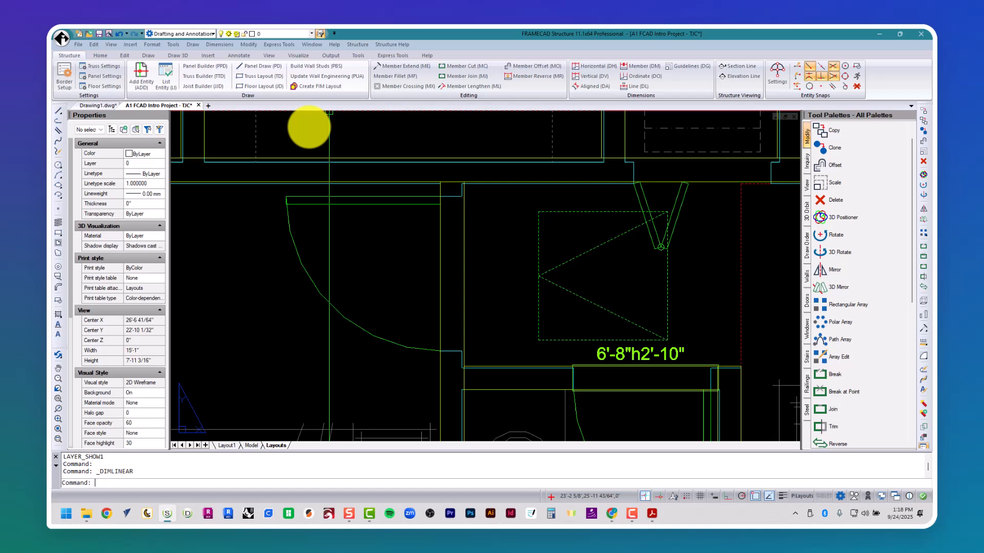
left_click(463, 204)
left_click(461, 350)
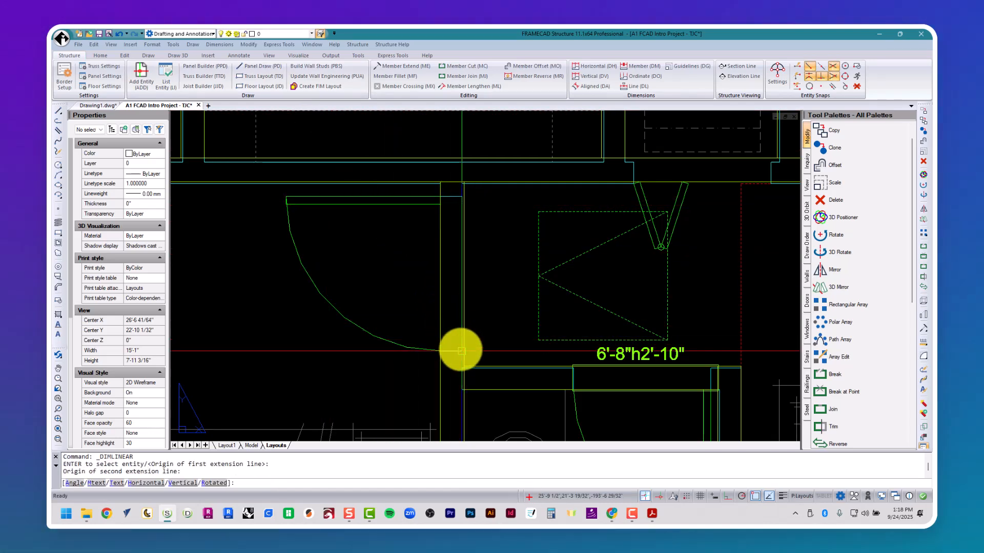
left_click(495, 328)
key("Return")
key("Escape")
key("Escape")
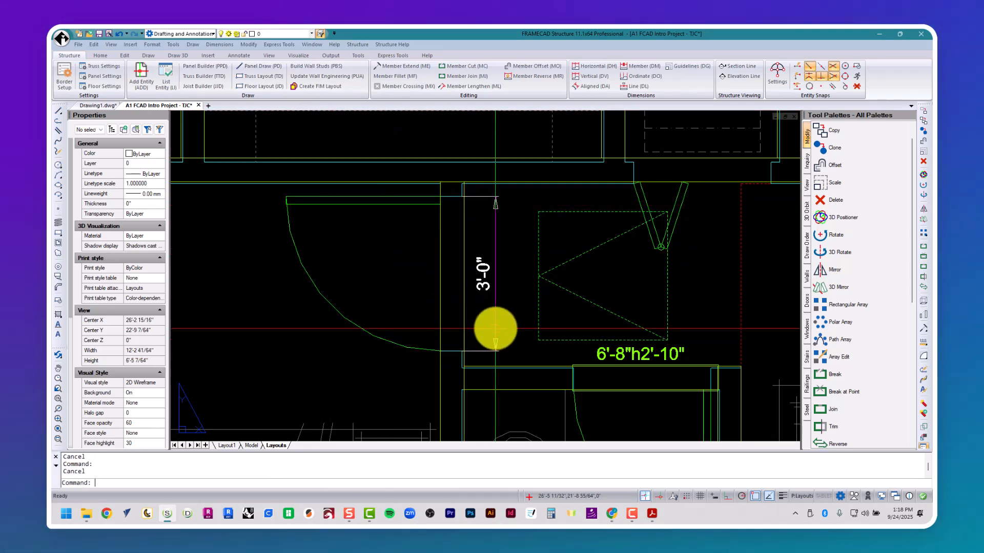
- Add a user defined opening with UD between the Bedroom #2 door jambs, keeping the 6'-8" height with a 3' width, and delete the measuring dimension
type("ud")
key("Return")
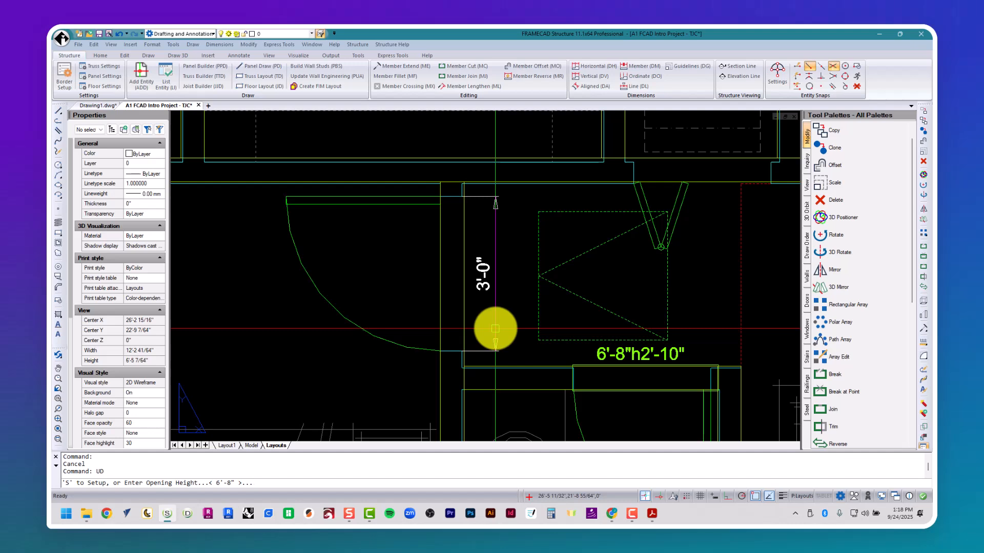
type("3")
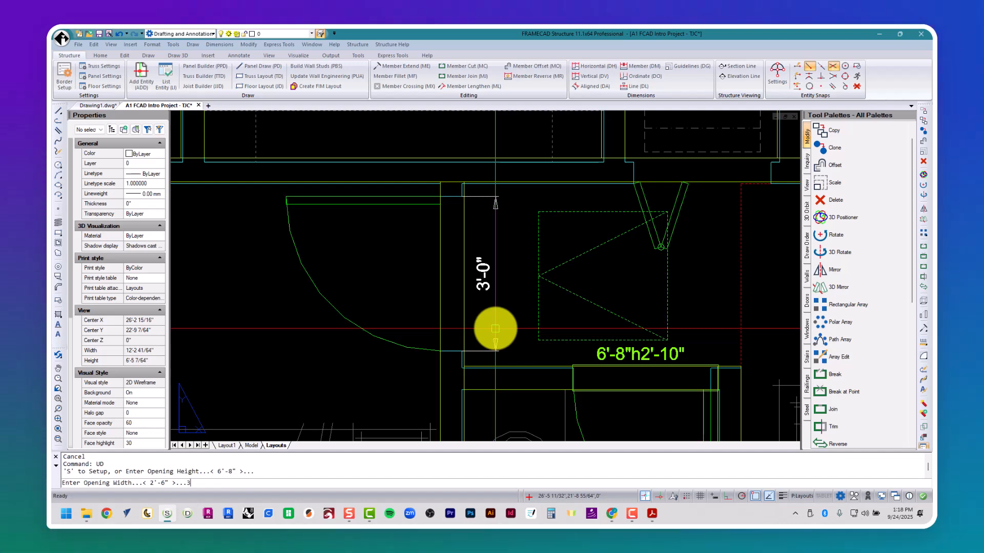
type("'")
key("Return")
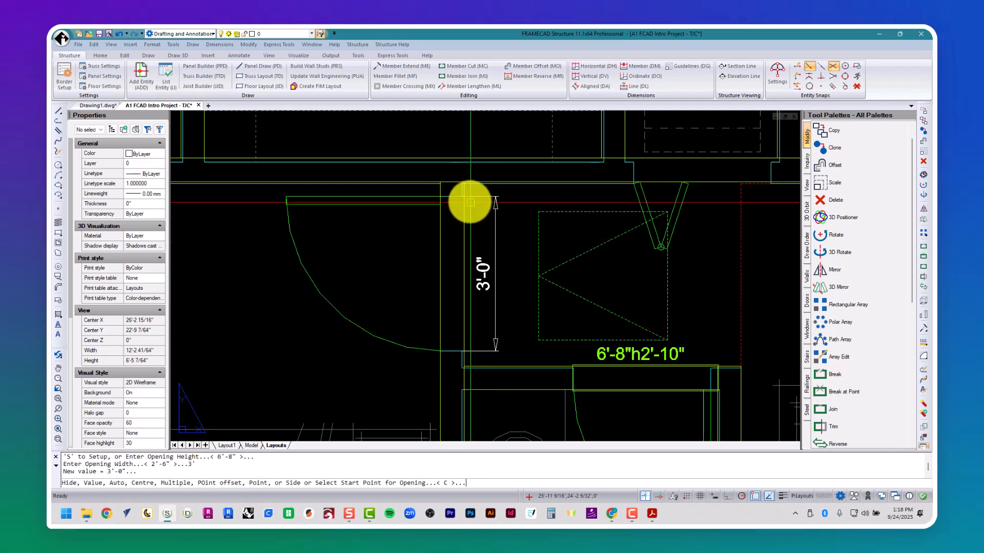
left_click(462, 197)
left_click(455, 350)
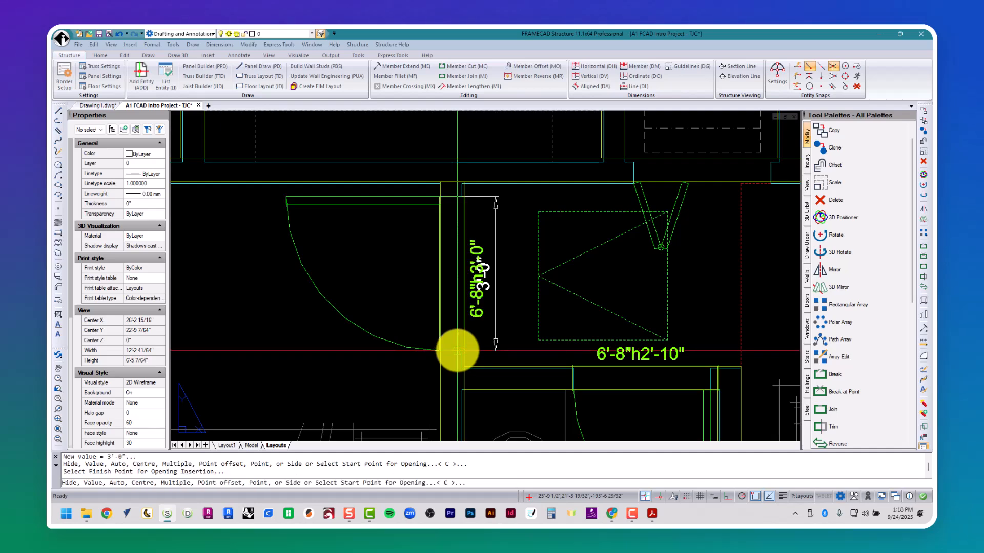
key("Escape")
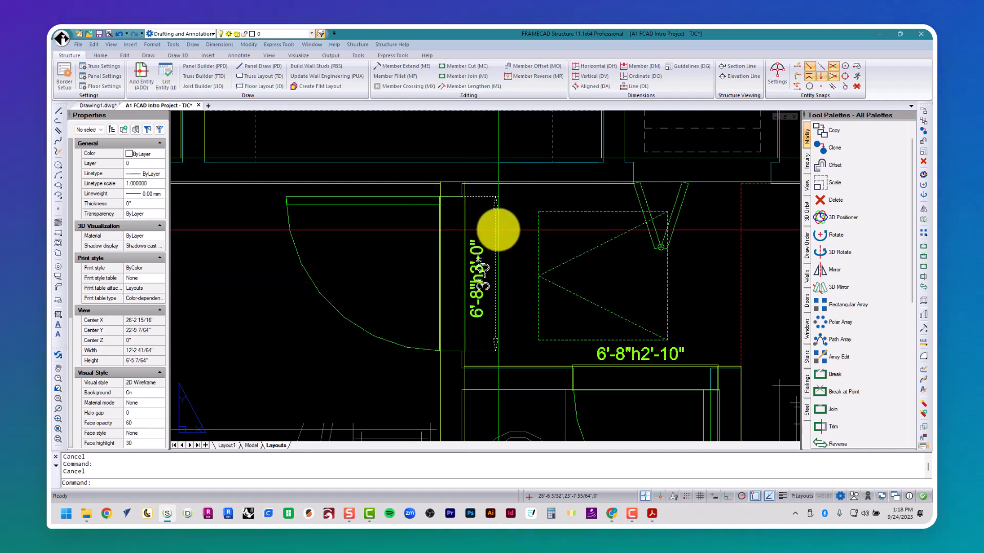
left_click(497, 229)
key("Delete")
- Measure the bifold door's width at the W/D closet with a linear dimension between its jambs, placing the dimension line above the wall
scroll(477, 221, "down", 5)
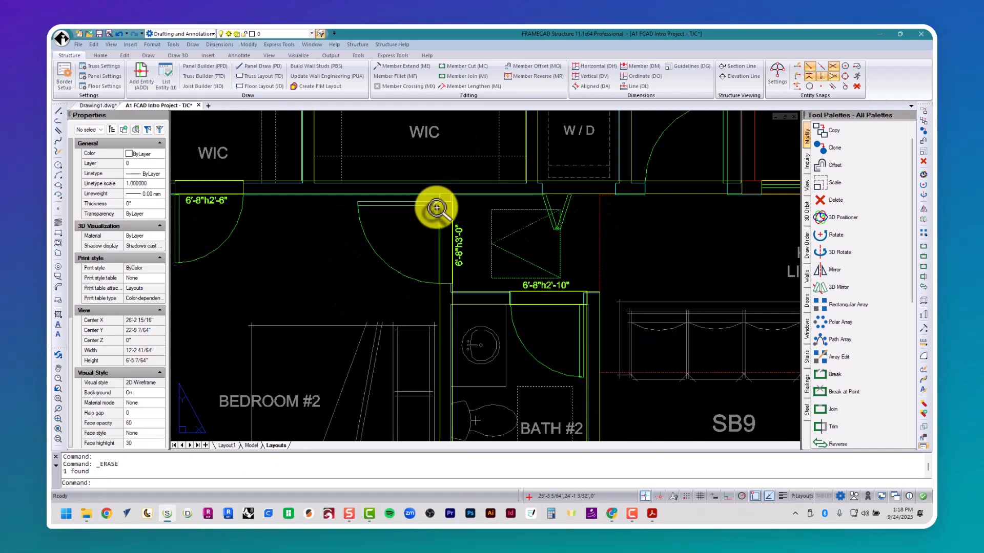
scroll(512, 207, "up", 4)
scroll(504, 210, "up", 5)
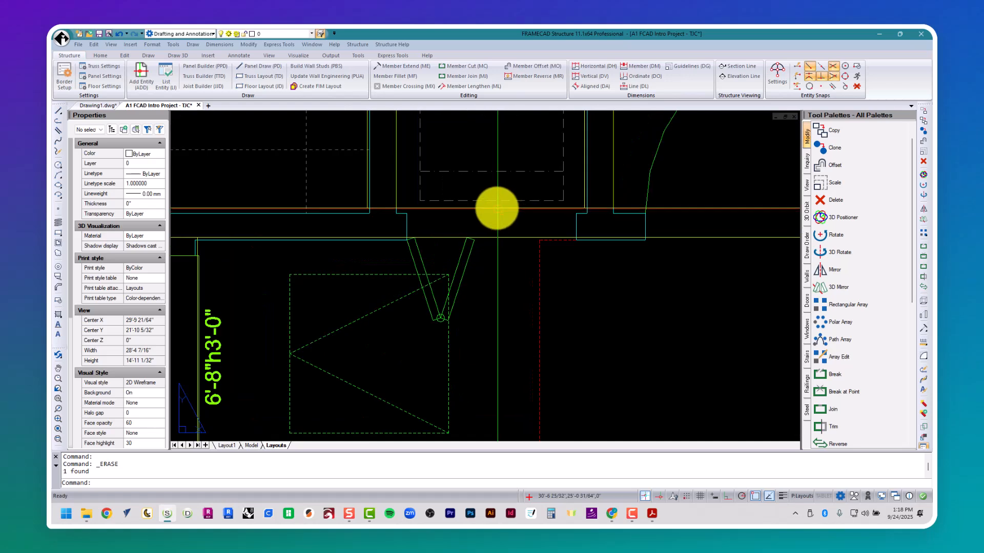
left_click(219, 44)
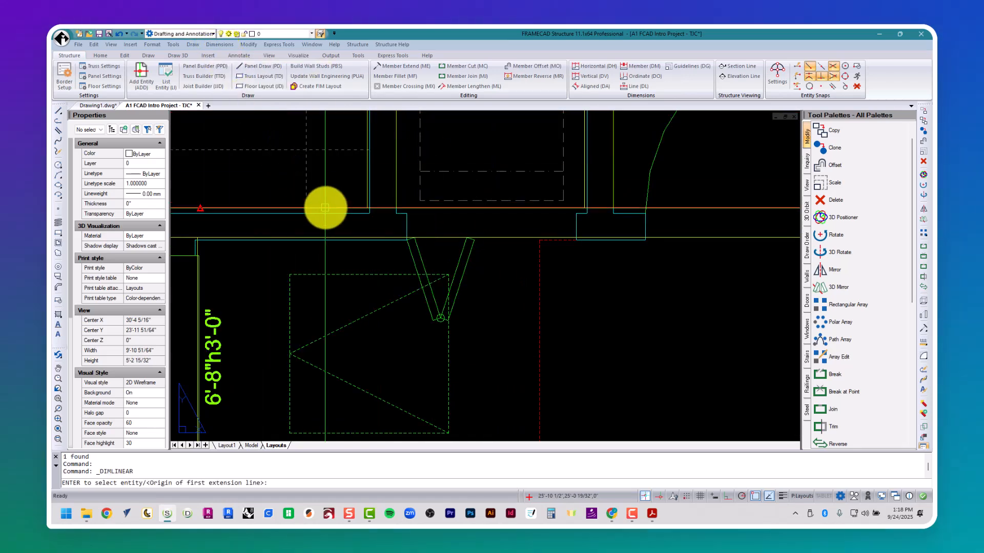
left_click(406, 213)
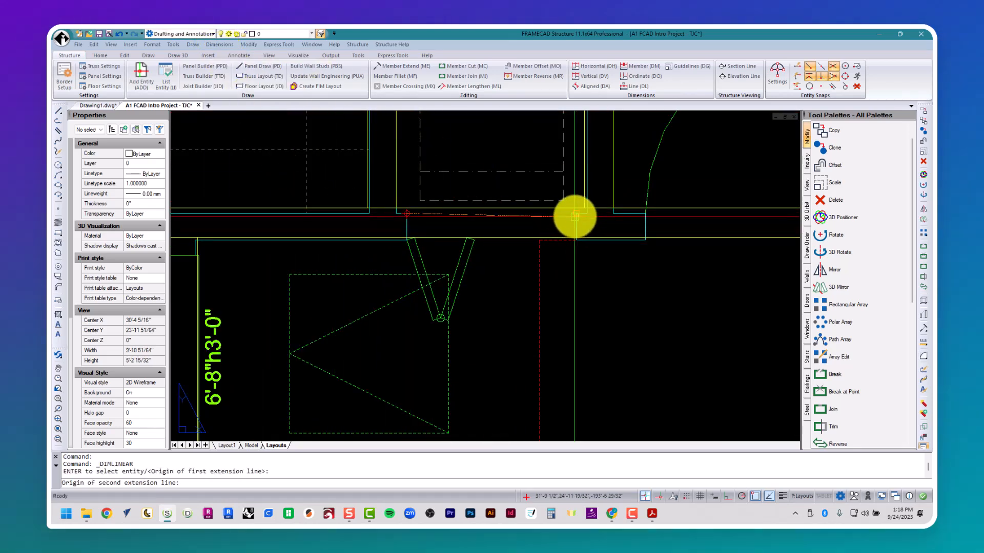
left_click(576, 214)
left_click(496, 148)
key("Return")
key("Escape")
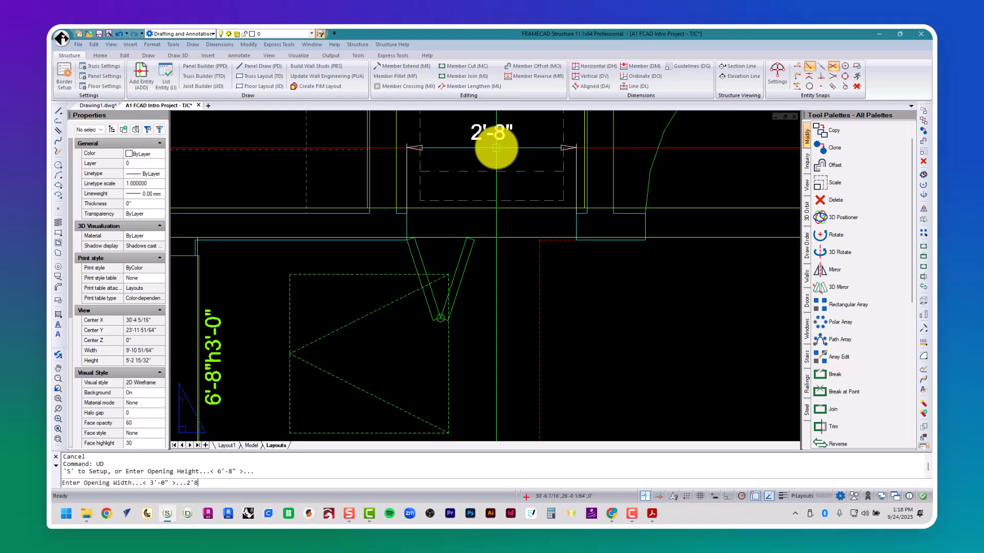
- Add a 2'8" wide user defined opening with UD between the W/D closet jambs, keeping the 6'-8" height, and delete the measuring dimension
type("\"")
key("Return")
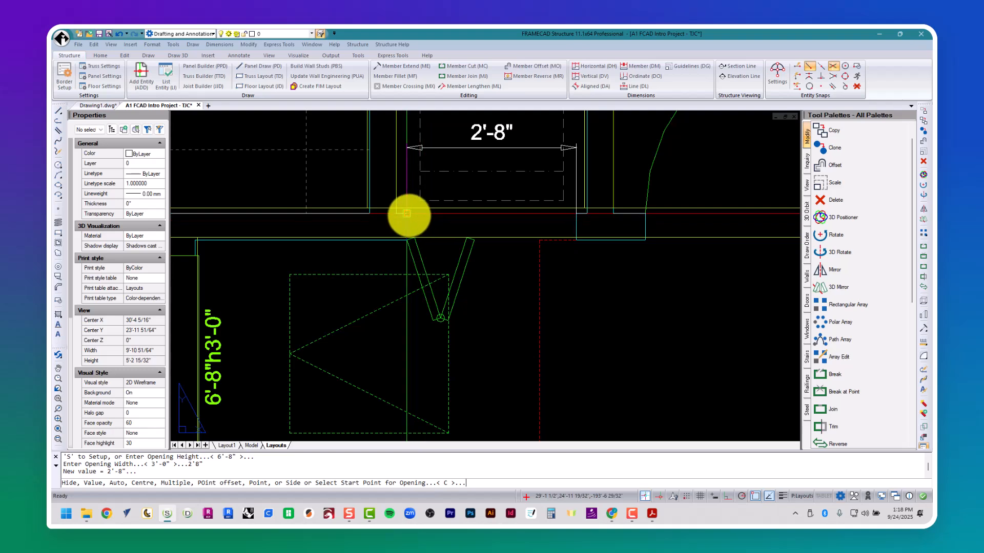
left_click(407, 214)
left_click(577, 217)
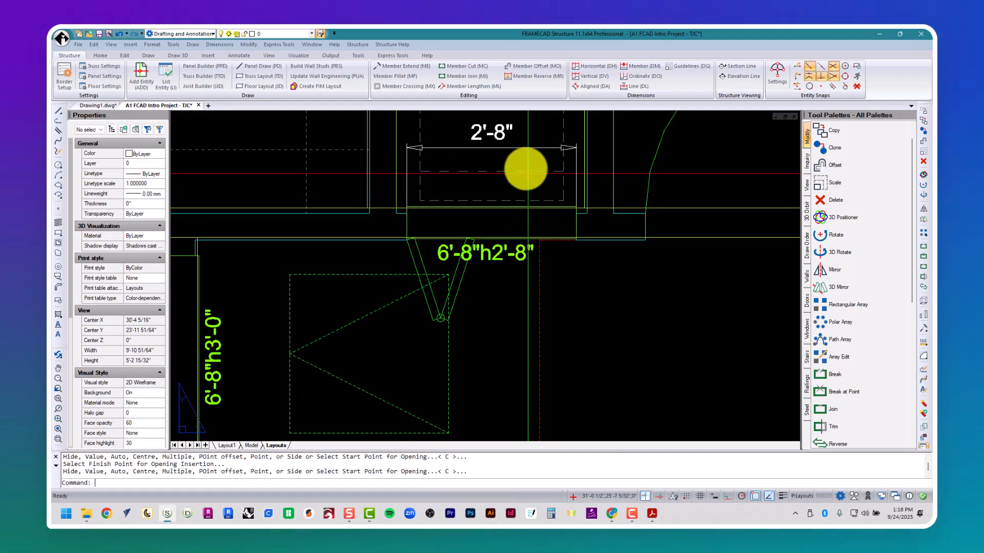
key("Escape")
key("Escape")
left_click(497, 140)
key("Delete")
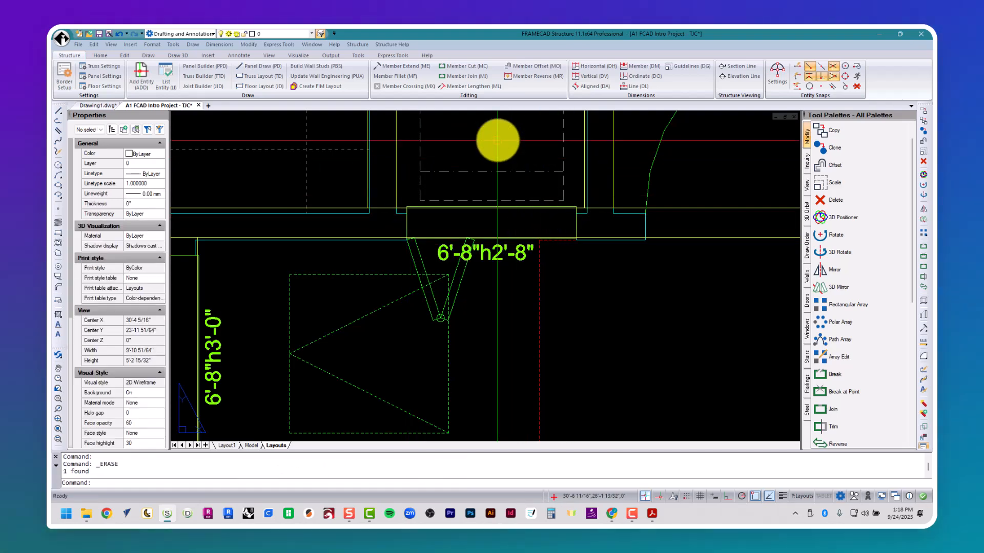
- Measure the width of the Bedroom #1 door beside the W/D closet with an aligned dimension between its jambs
scroll(417, 186, "down", 4)
scroll(575, 189, "up", 3)
key("Escape")
key("Escape")
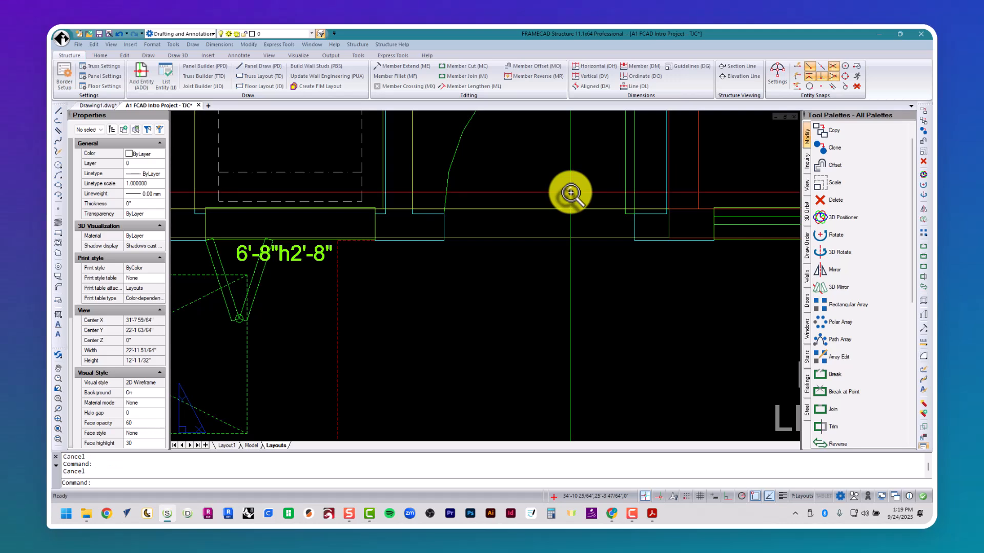
type("dim")
key("Return")
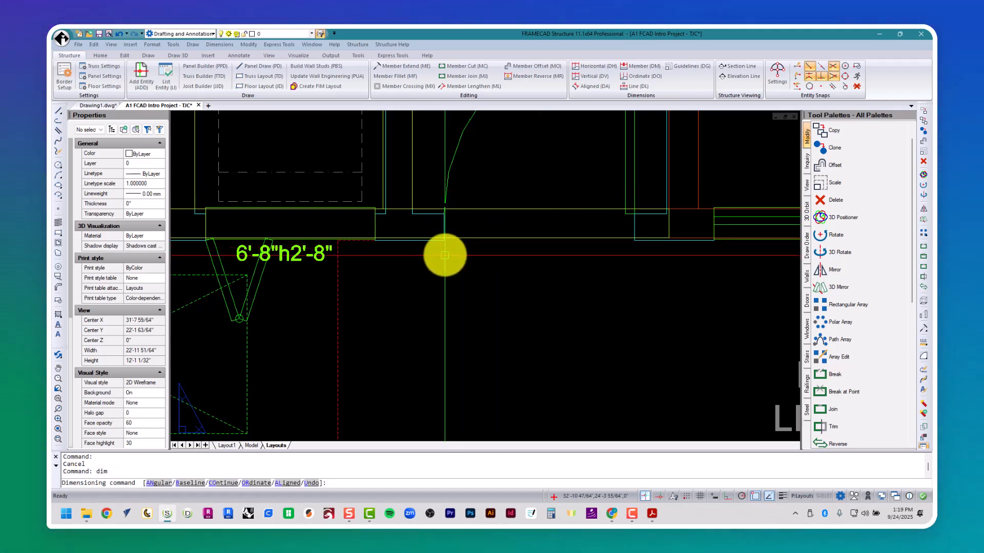
type("al")
key("Return")
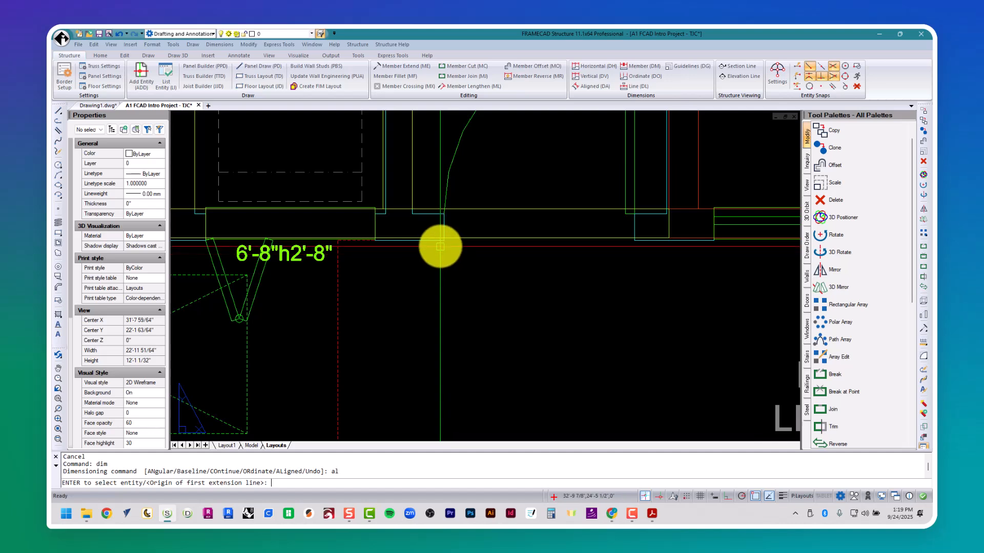
left_click(443, 240)
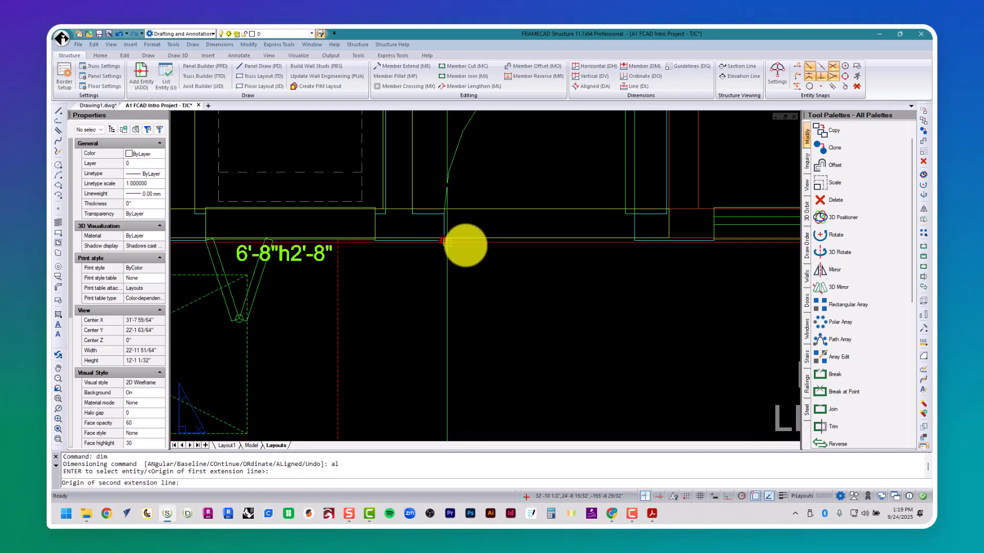
left_click(634, 241)
left_click(609, 304)
key("Escape")
key("Escape")
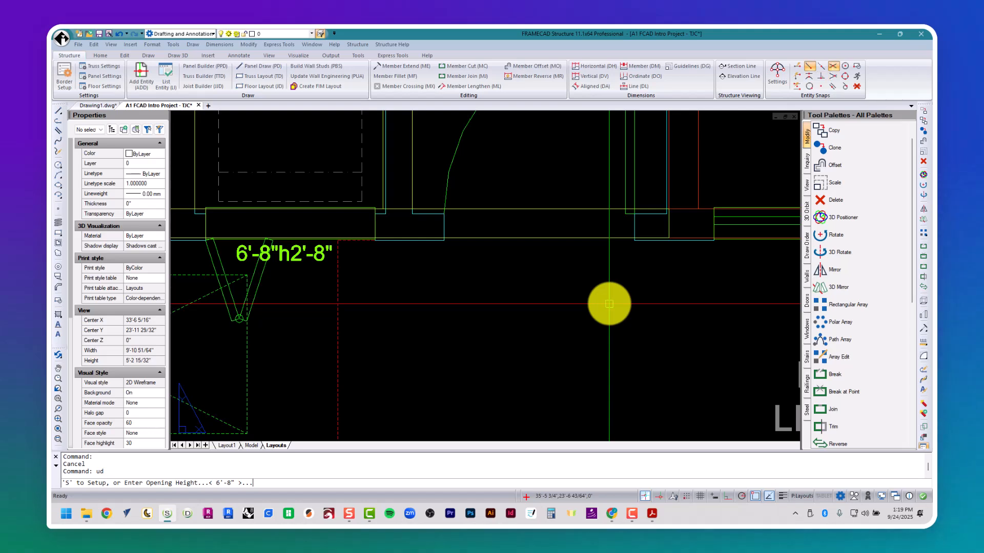
- Add a user defined opening with UD between the Bedroom #1 door jambs, keeping the 6'-8" height and setting a 3' width
key("Return")
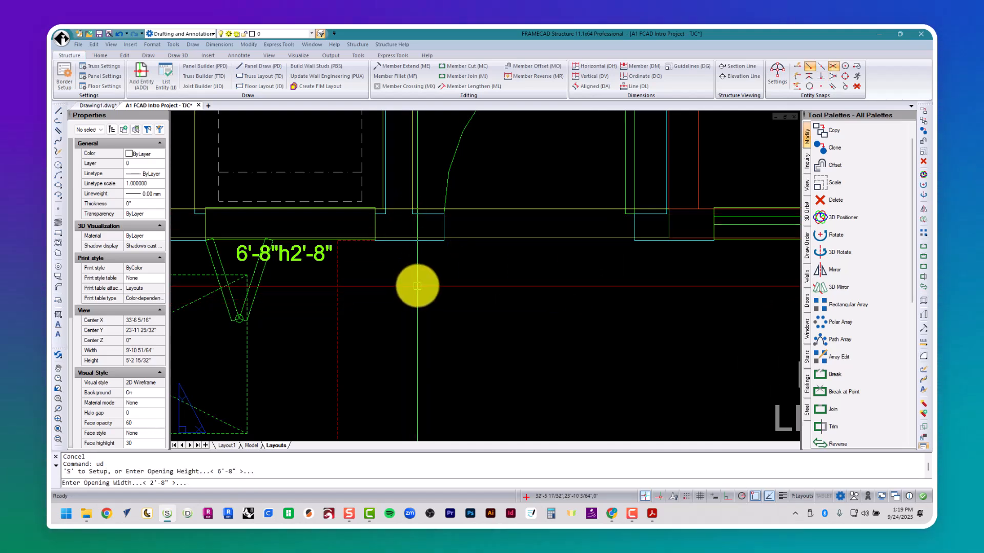
type("3'")
key("Return")
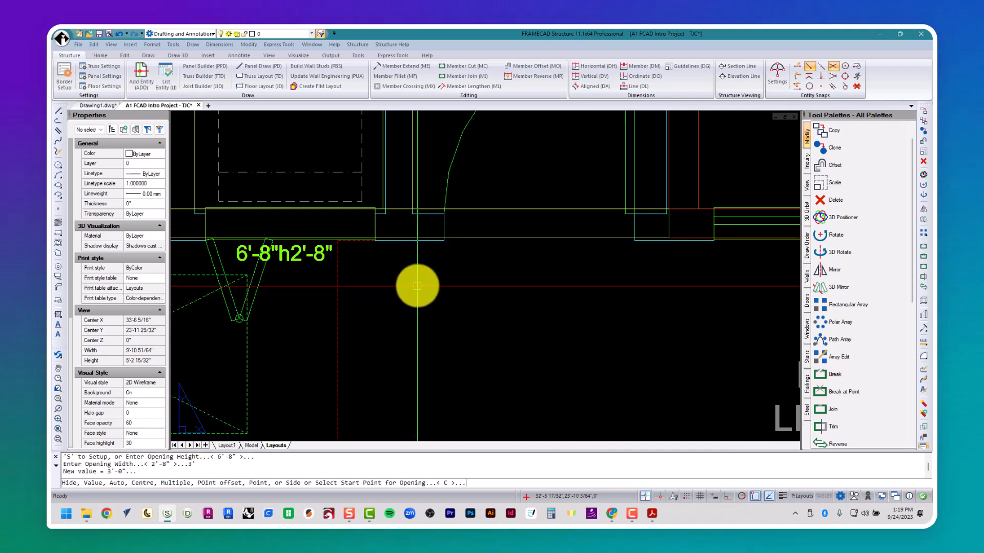
left_click(443, 243)
left_click(631, 241)
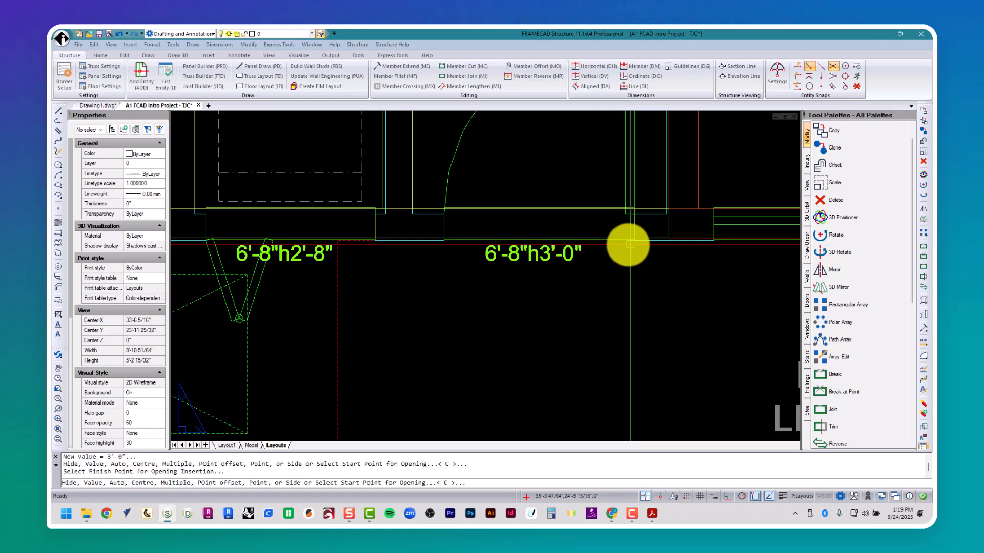
key("Return")
key("Escape")
- Measure the sliding door's width between Bedroom #1 and its WIC with a linear dimension, placing the dimension line above the wall
scroll(504, 300, "down", 4)
key("Escape")
middle_click_drag(490, 273, 601, 335)
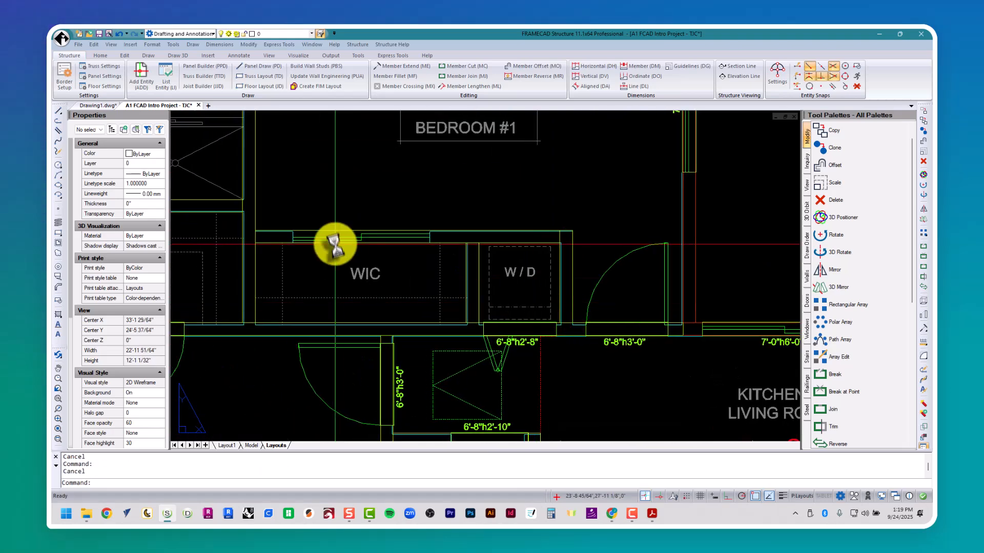
scroll(334, 244, "up", 3)
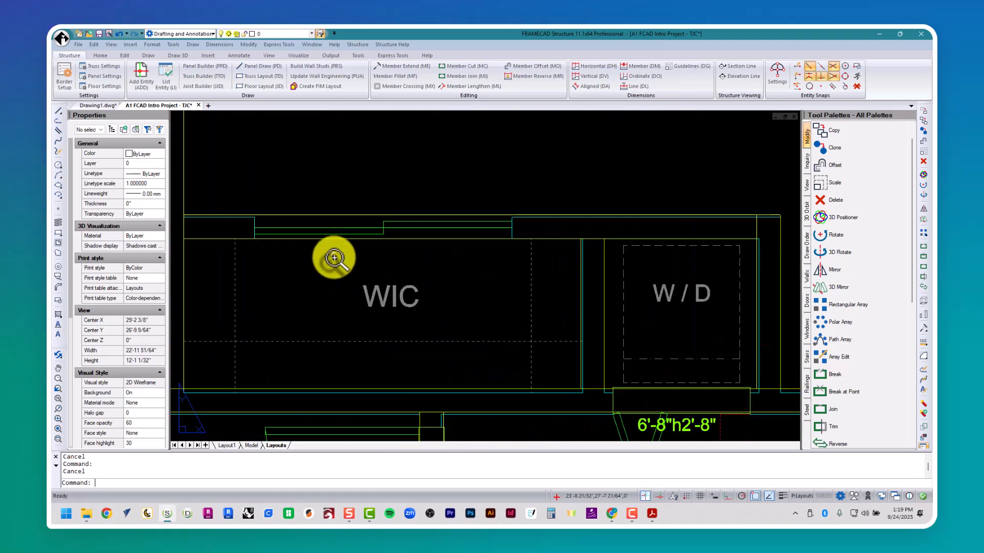
left_click(219, 44)
left_click(235, 57)
left_click(254, 217)
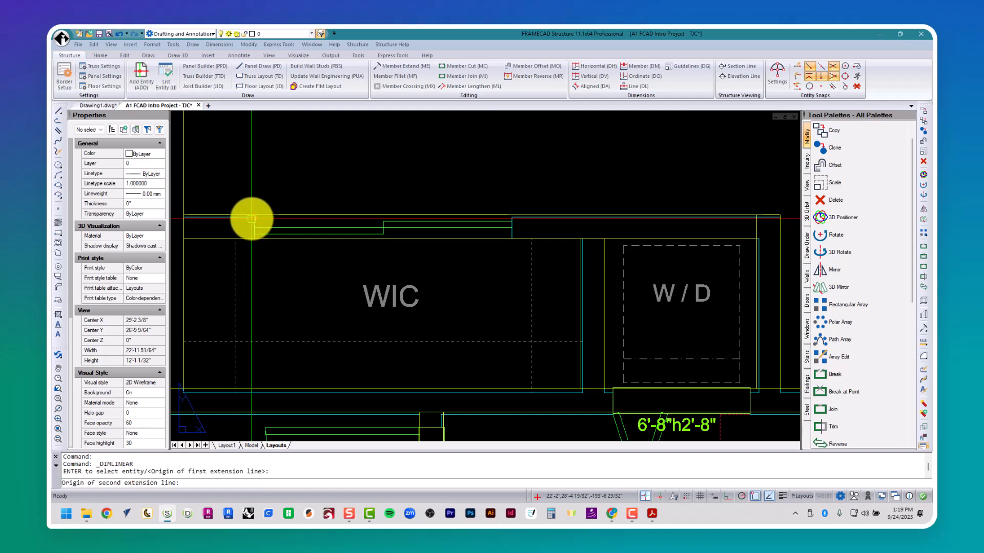
left_click(512, 218)
left_click(488, 185)
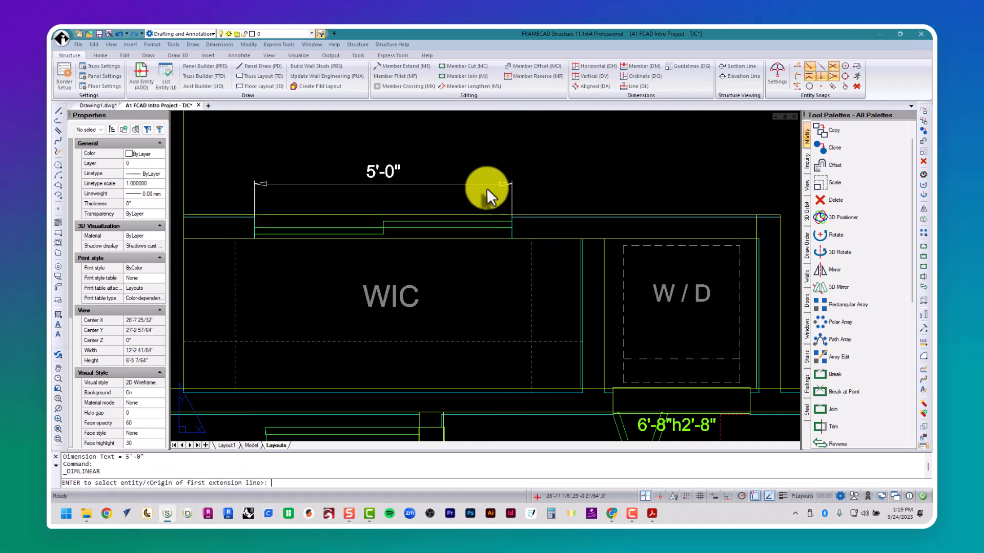
key("Escape")
- Add a 5' wide user defined opening with UD at the WIC sliding door, keeping the 6'-8" height, and delete the measuring dimension
type("ud")
key("Return")
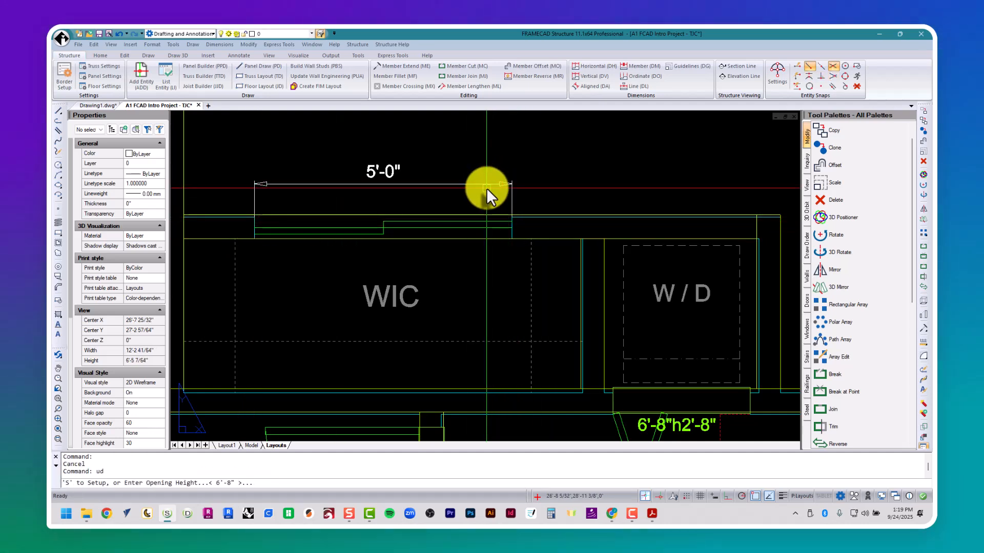
type("5'")
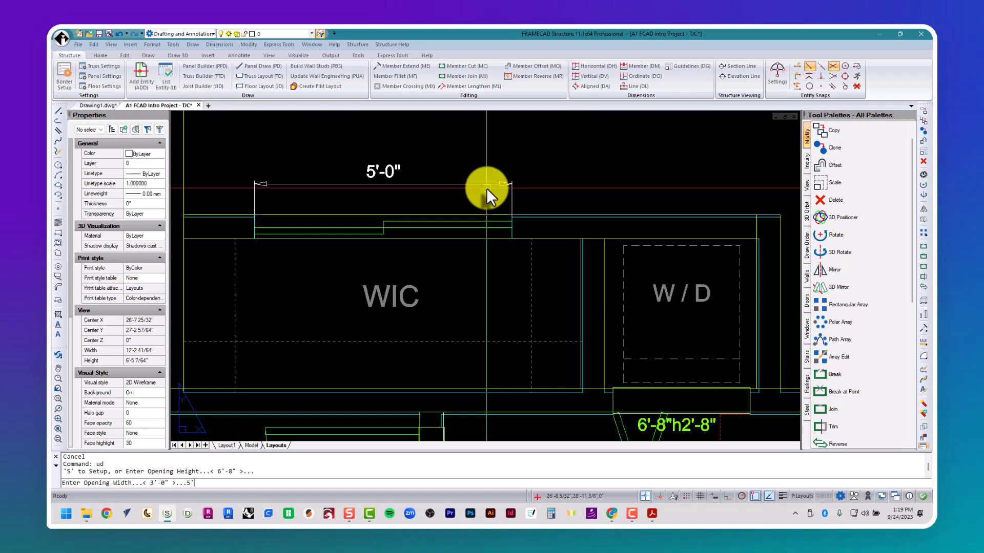
key("Return")
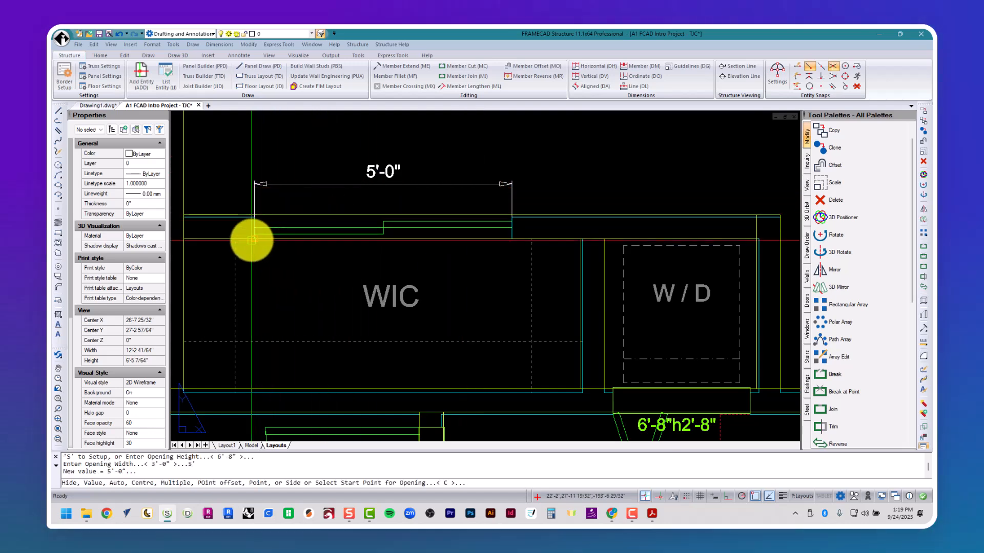
left_click(255, 238)
left_click(506, 239)
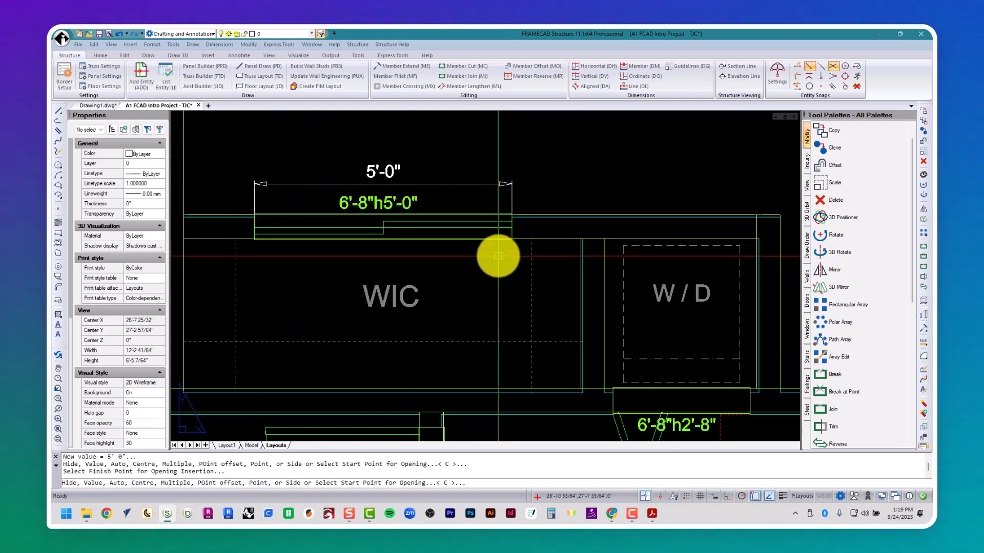
key("Escape")
key("Escape")
left_click(456, 180)
key("Delete")
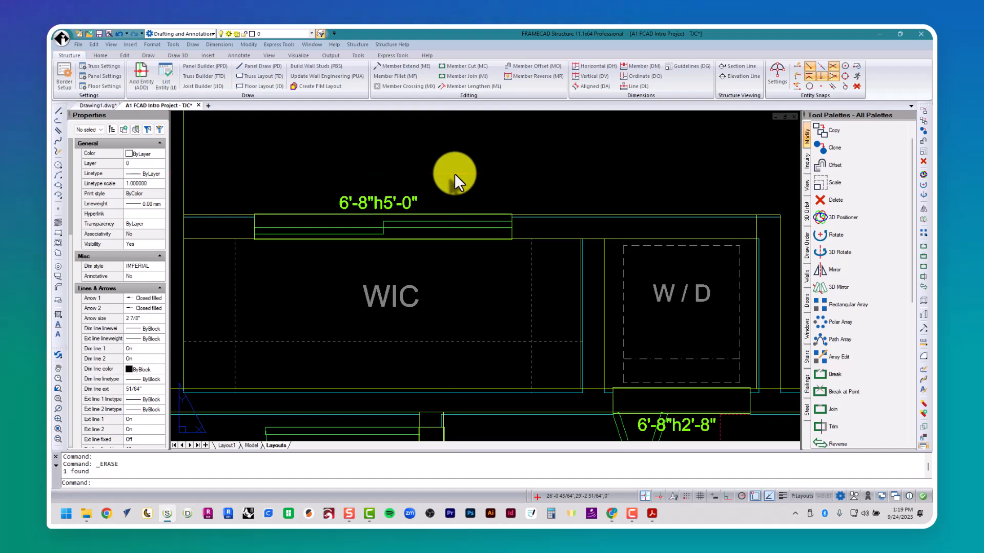
- Measure the Bath #1 door's width with a linear dimension between its jambs, placing the dimension line on the Bedroom #1 side
scroll(507, 256, "down", 3)
scroll(507, 255, "down", 2)
middle_click_drag(409, 159, 389, 260)
scroll(414, 216, "up", 4)
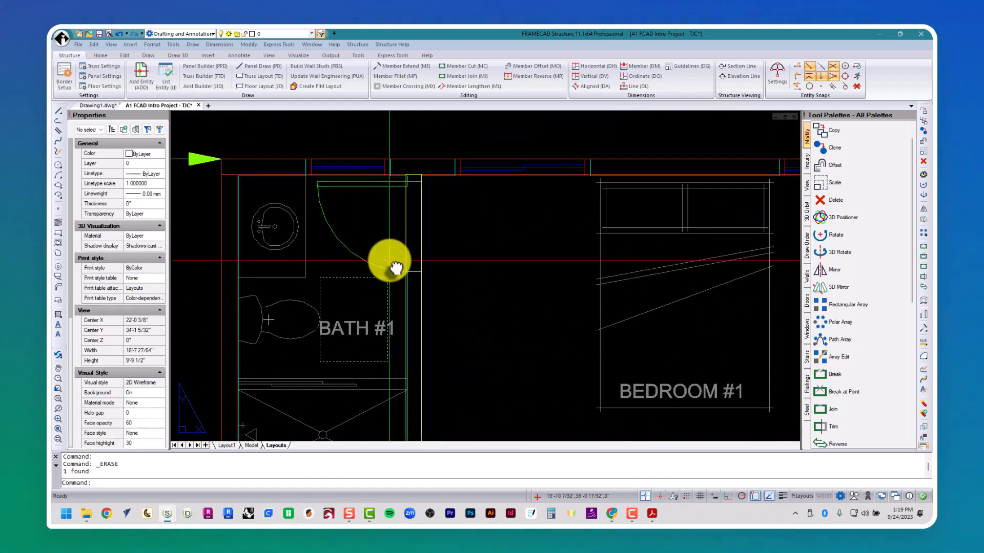
left_click(226, 44)
left_click(240, 69)
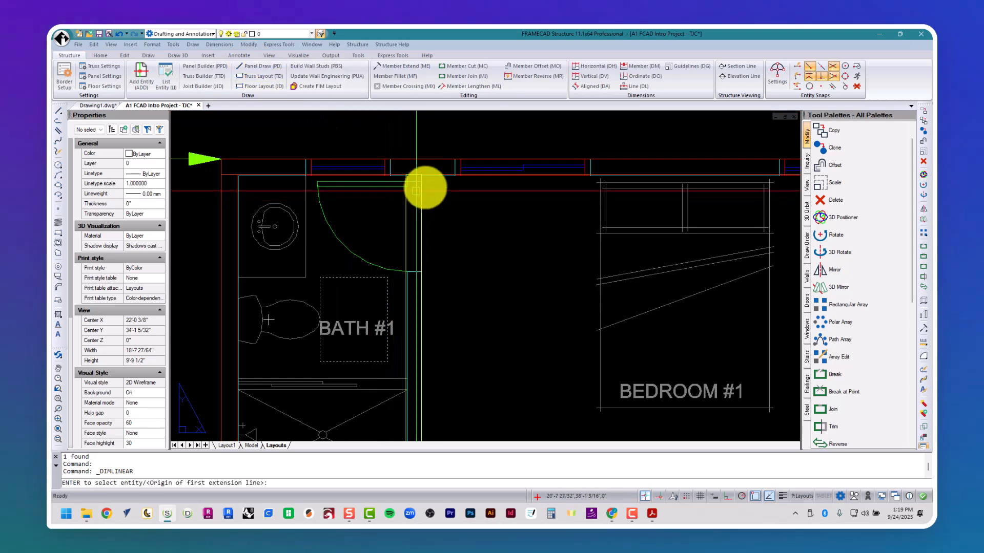
left_click(421, 182)
left_click(415, 272)
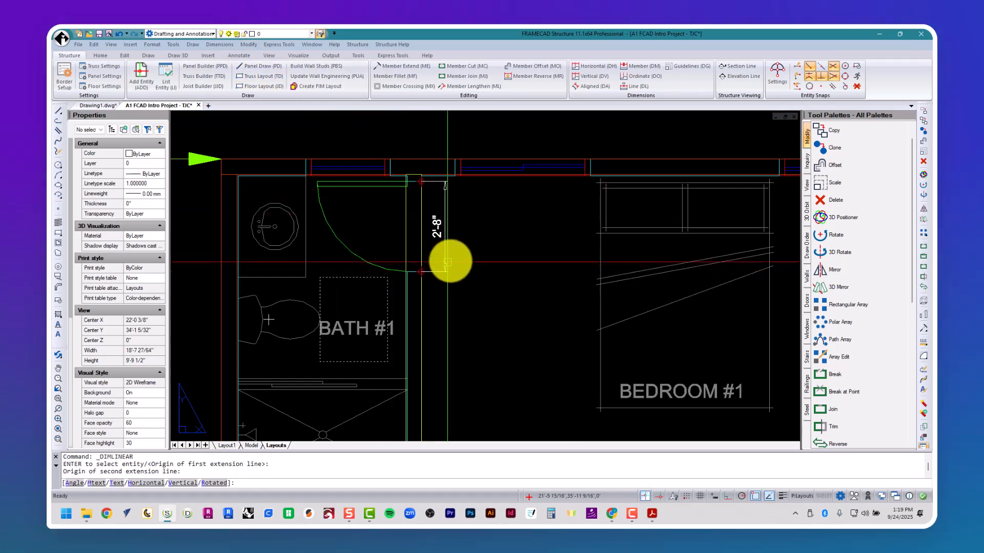
left_click(450, 260)
key("Escape")
key("Escape")
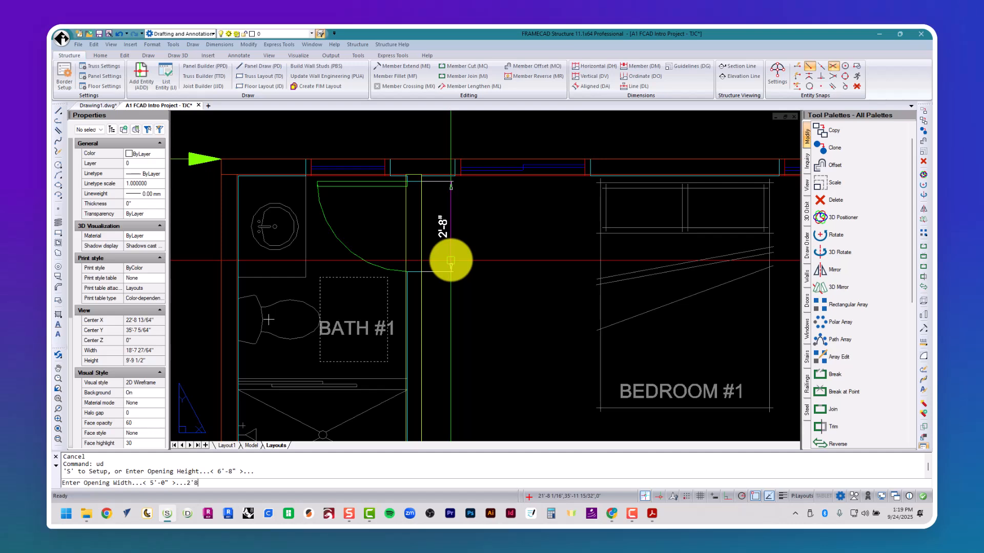
- Add a 2'-8" wide user defined opening at the Bath #1 door, keeping the 6'-8" height, and delete the measuring dimension
type("\"")
key("Return")
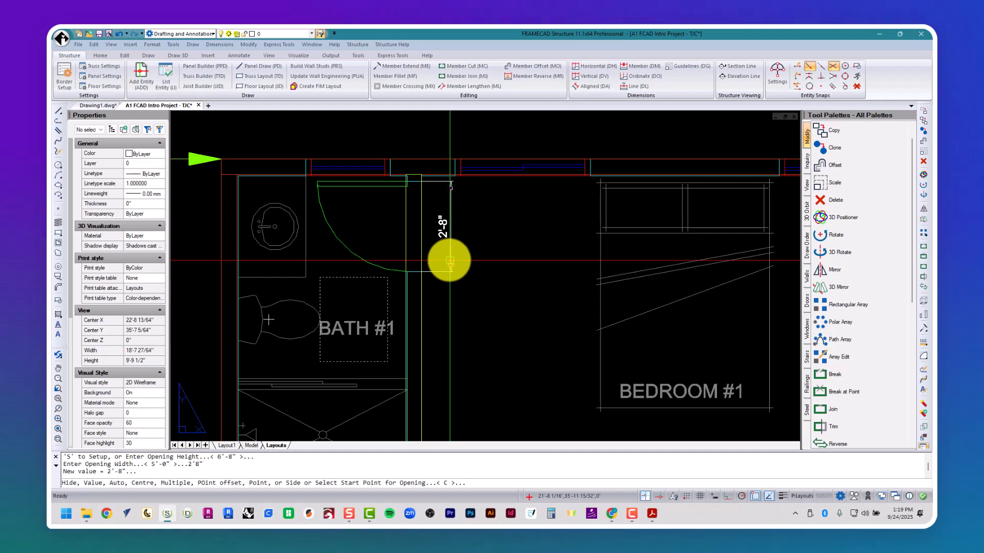
left_click(422, 184)
left_click(418, 269)
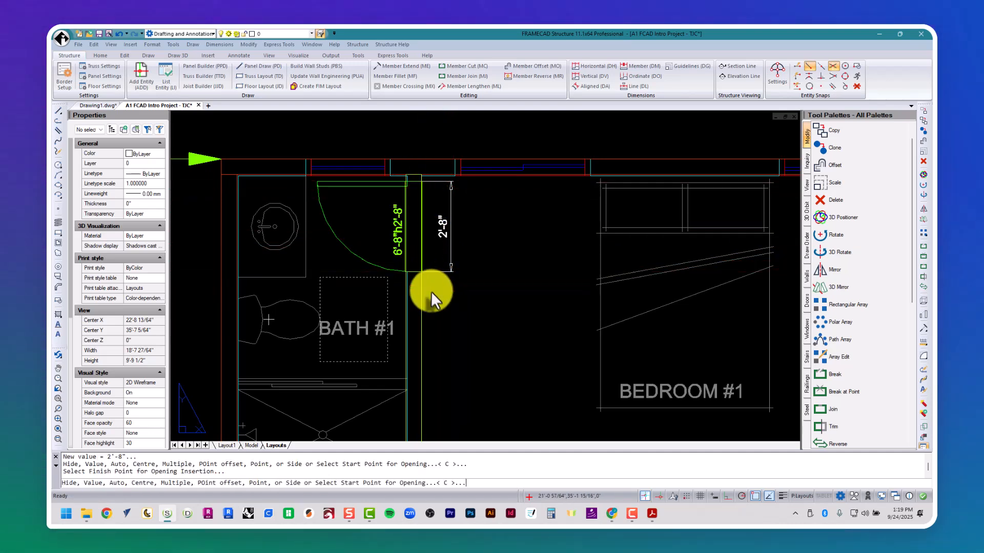
key("Escape")
key("Escape")
left_click(441, 246)
key("Delete")
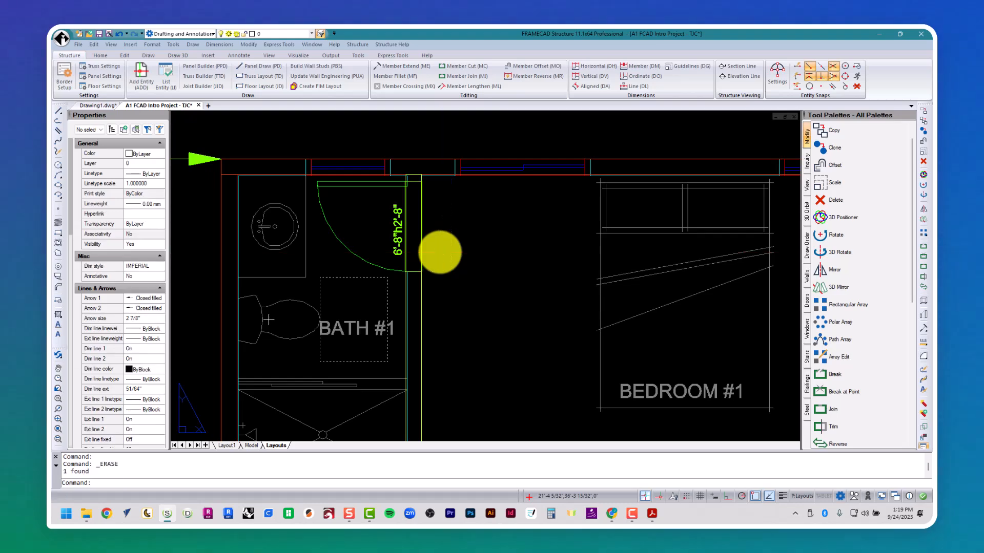
- Switch to view 1 and toggle the architectural plan off with LT1 and back on to review the door openings
scroll(439, 255, "down", 3)
mouse_move(444, 290)
middle_mouse_down()
mouse_move(413, 237)
mouse_move(390, 256)
mouse_move(406, 321)
mouse_move(347, 233)
middle_mouse_up()
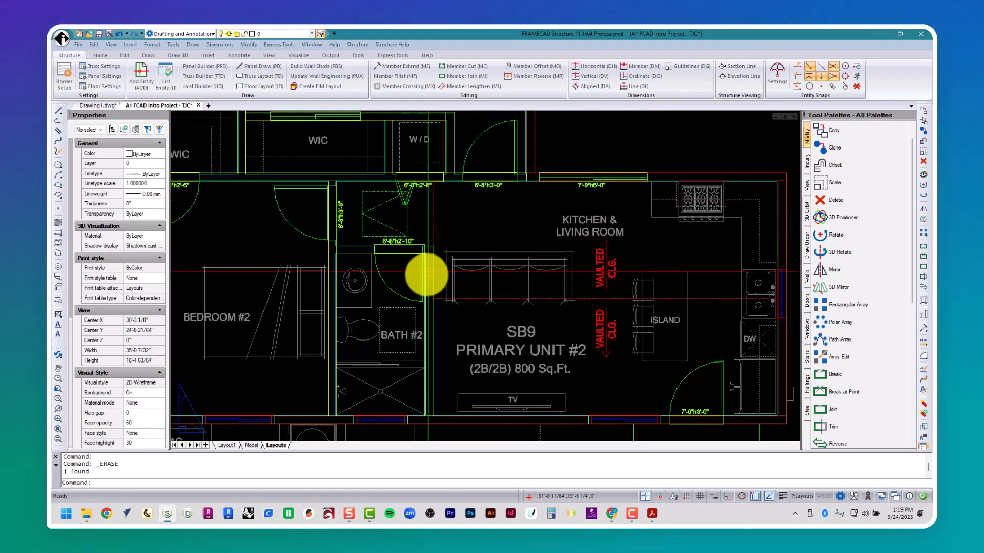
key("Escape")
key("Escape")
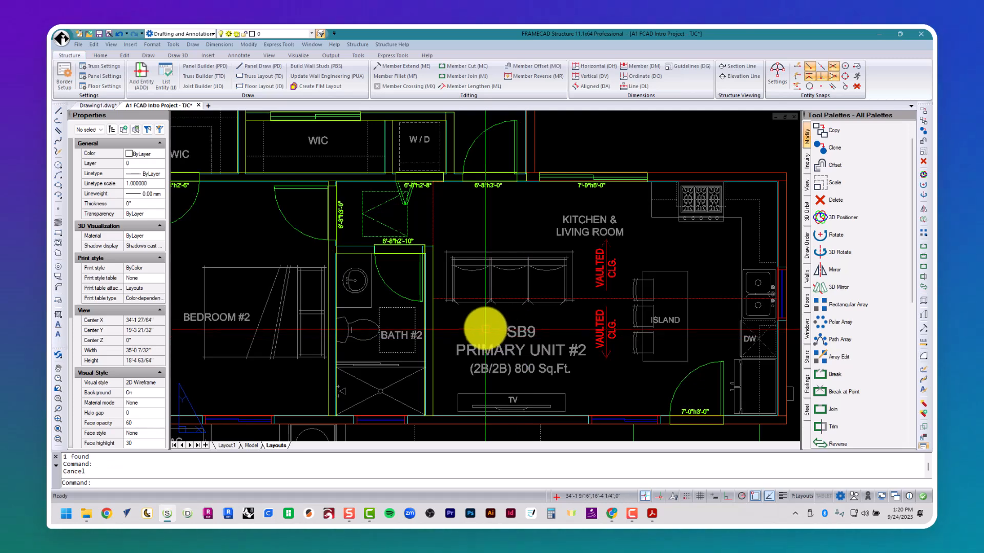
scroll(493, 240, "down", 2)
scroll(493, 239, "down", 3)
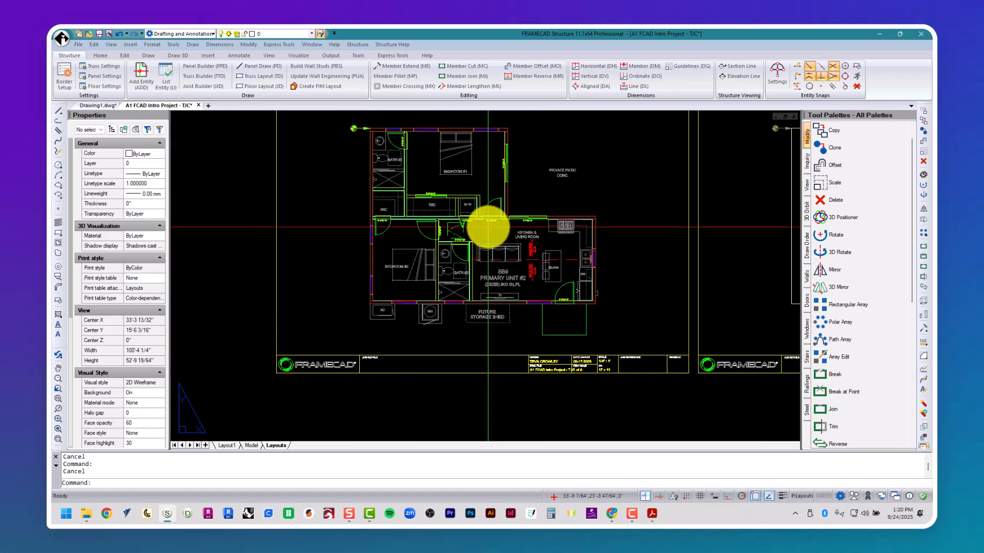
key("Return")
type("lt")
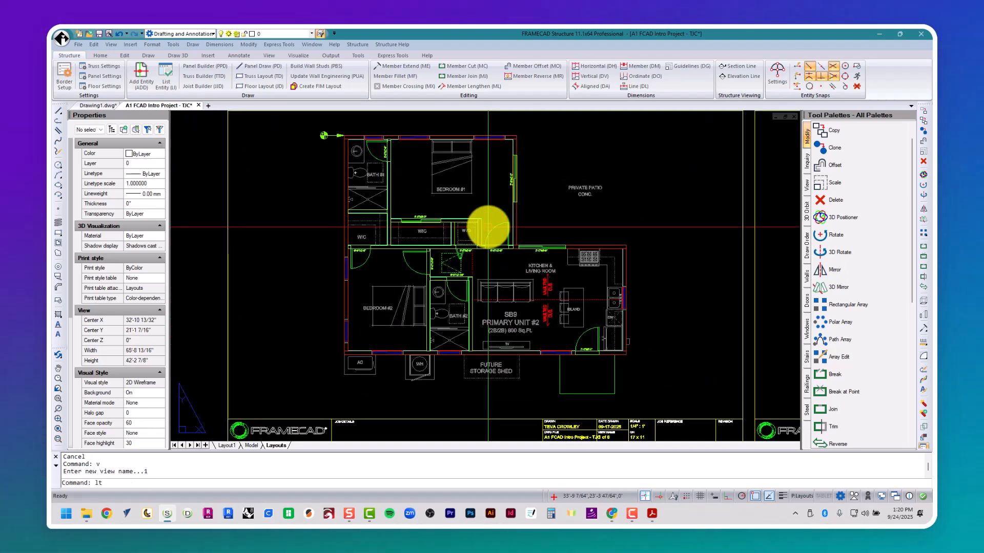
type("1")
key("Return")
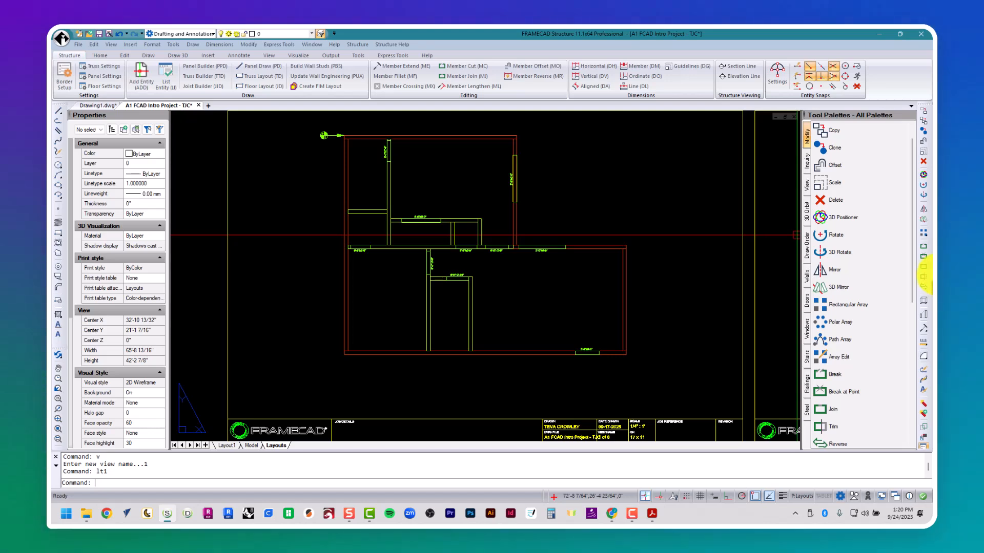
type("1")
key("Return")
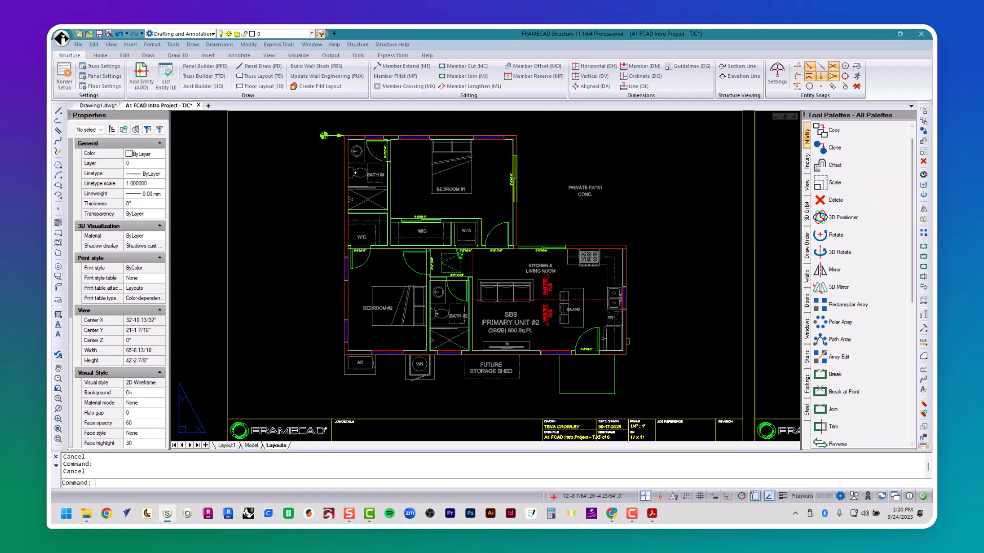
- Start a user defined window opening at the kitchen sink and look up window 2-10's size in the architectural PDF's window schedule
left_click(353, 45)
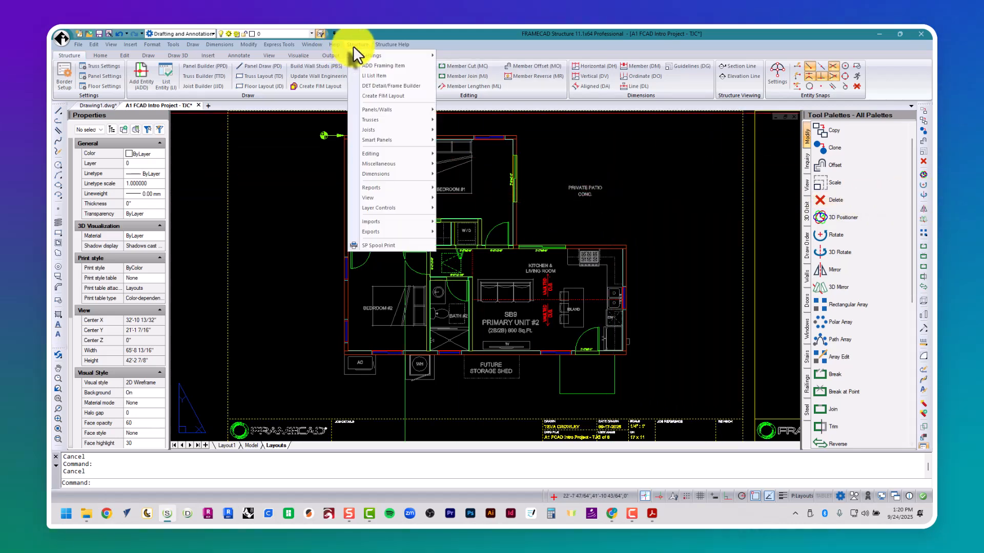
mouse_move(386, 110)
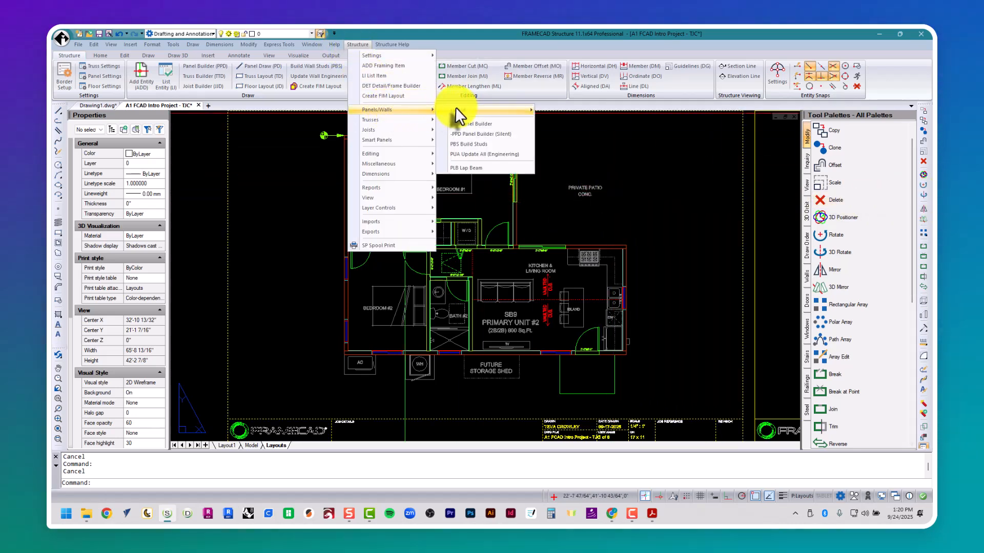
mouse_move(456, 110)
left_click(572, 130)
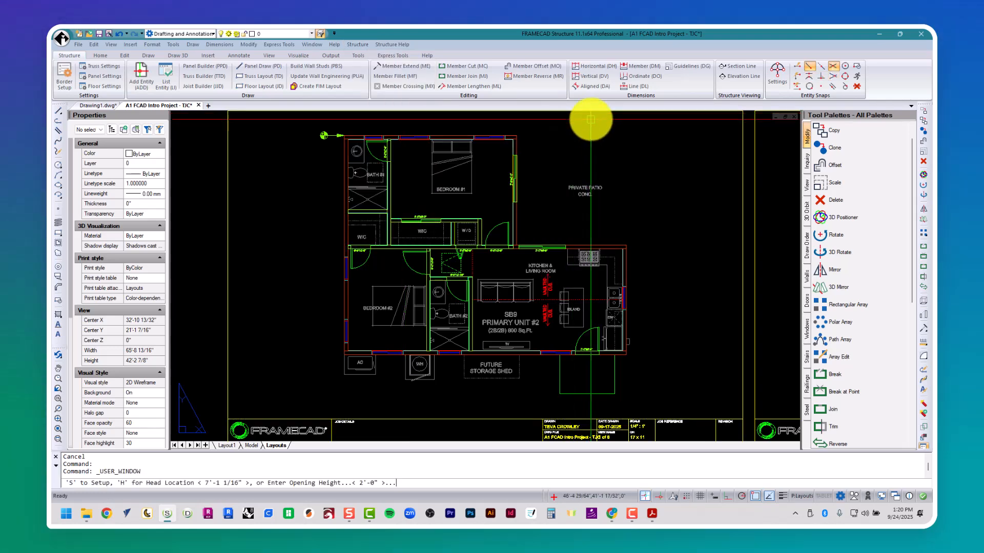
scroll(583, 258, "up", 3)
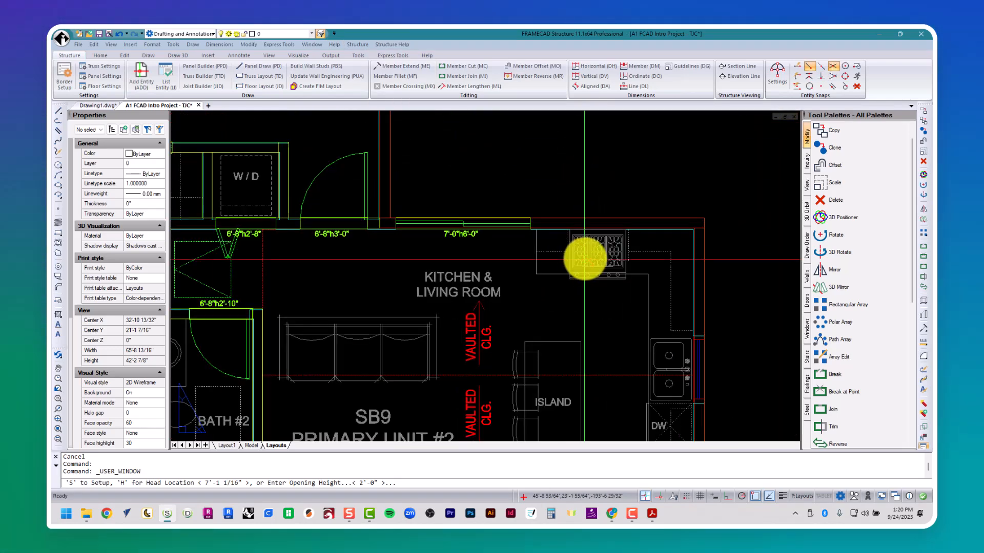
scroll(584, 254, "down", 1)
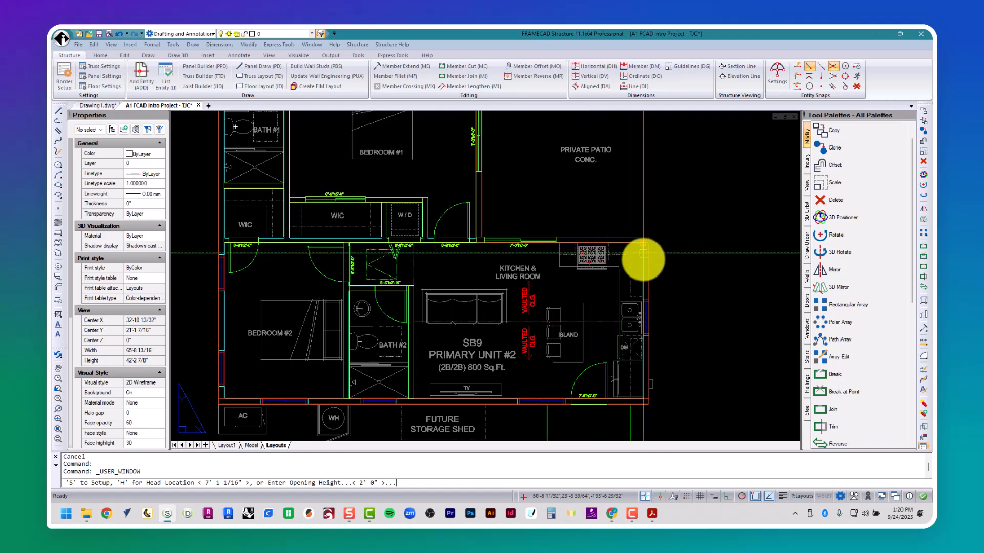
scroll(672, 344, "up", 4)
scroll(656, 333, "up", 5)
key("alt+Tab")
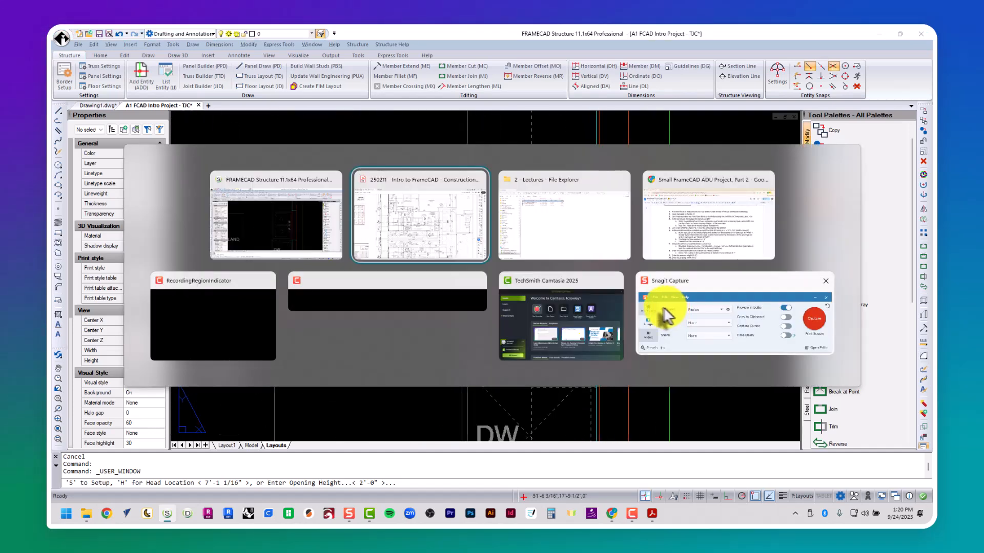
left_click(423, 248)
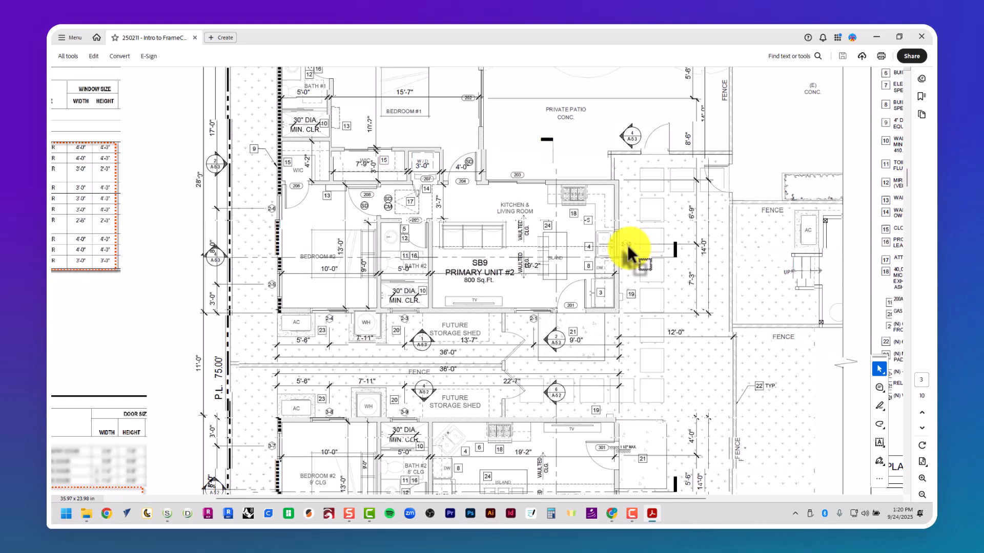
middle_click_drag(623, 247, 501, 244)
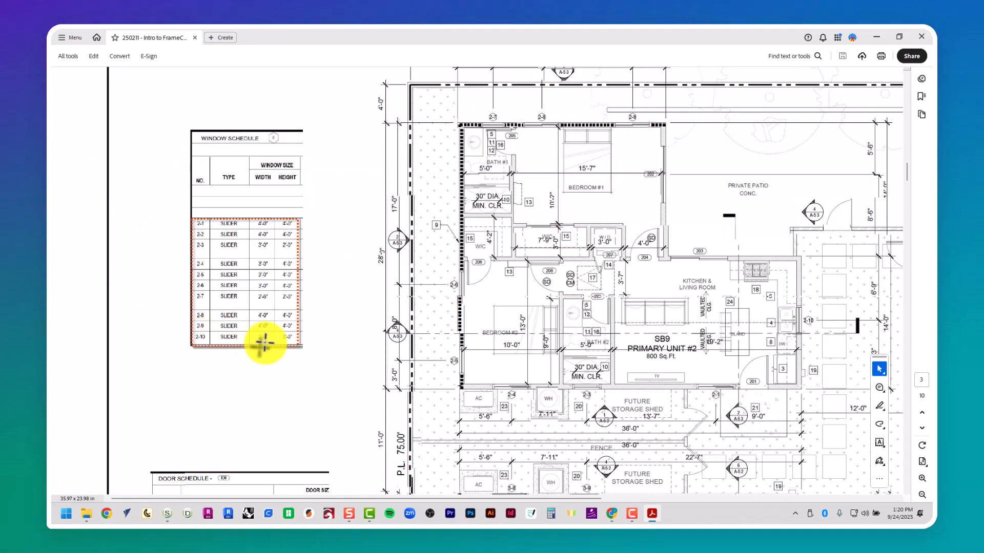
key("alt+Tab")
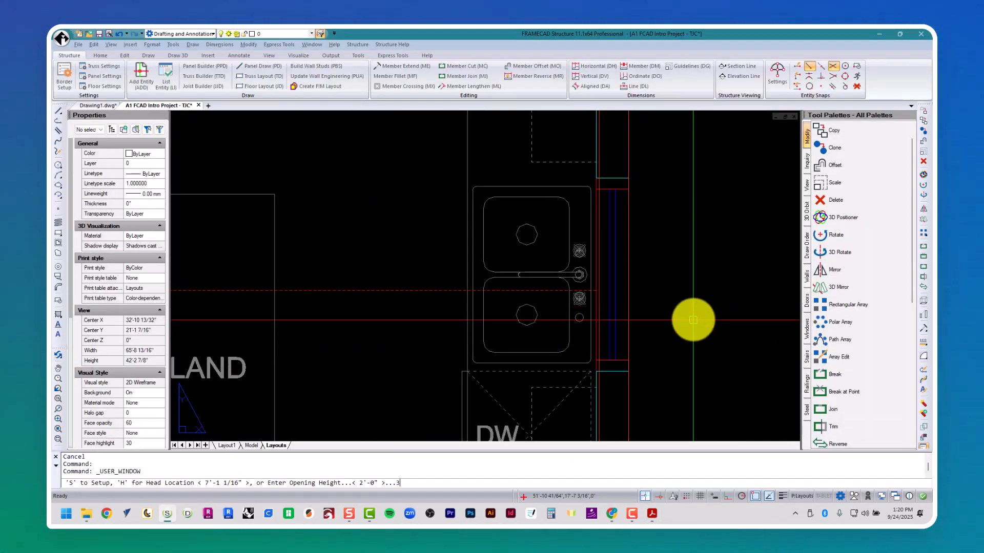
- Set the window opening to 3' high and 3' wide and place it at the kitchen sink window
type("'")
key("Return")
type("3")
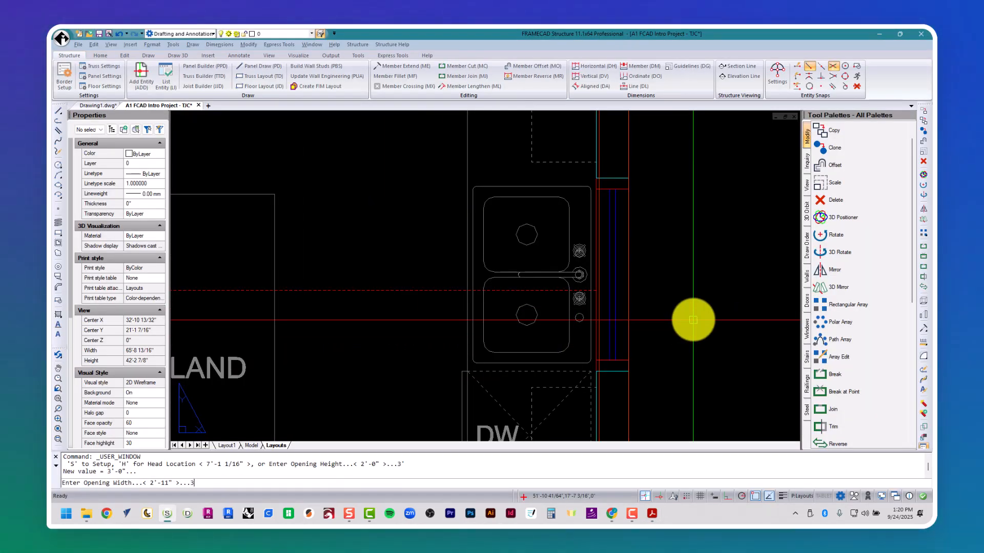
type("'")
key("Return")
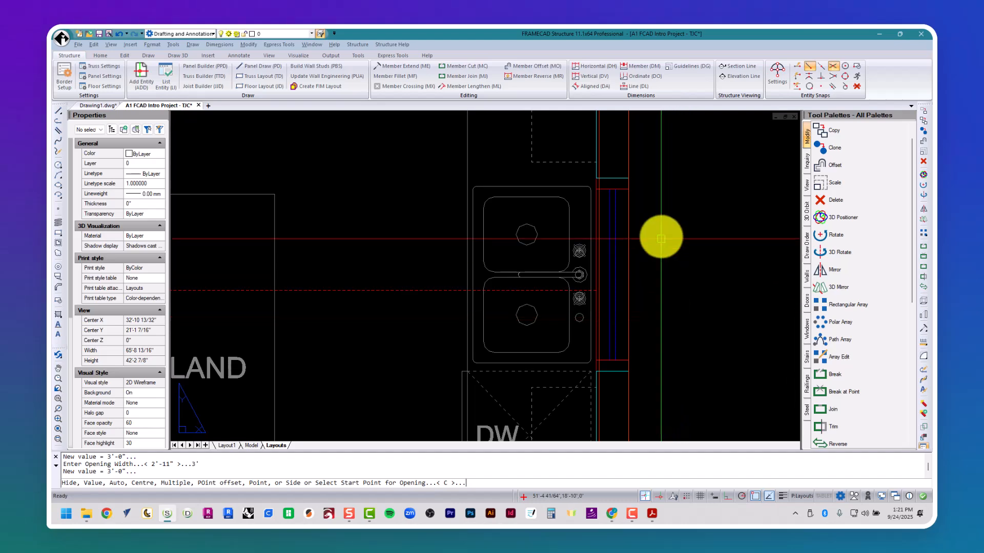
left_click(629, 179)
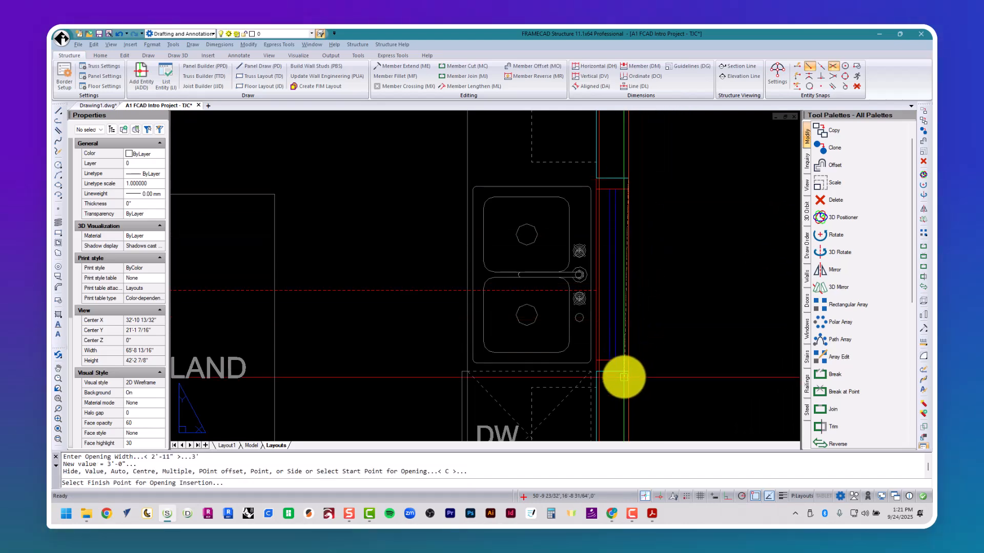
left_click(641, 365)
- Look up the size of living room window 2-1, beside the entry door, in the PDF's window schedule and end the current window command
scroll(671, 350, "down", 3)
middle_click_drag(671, 351, 643, 215)
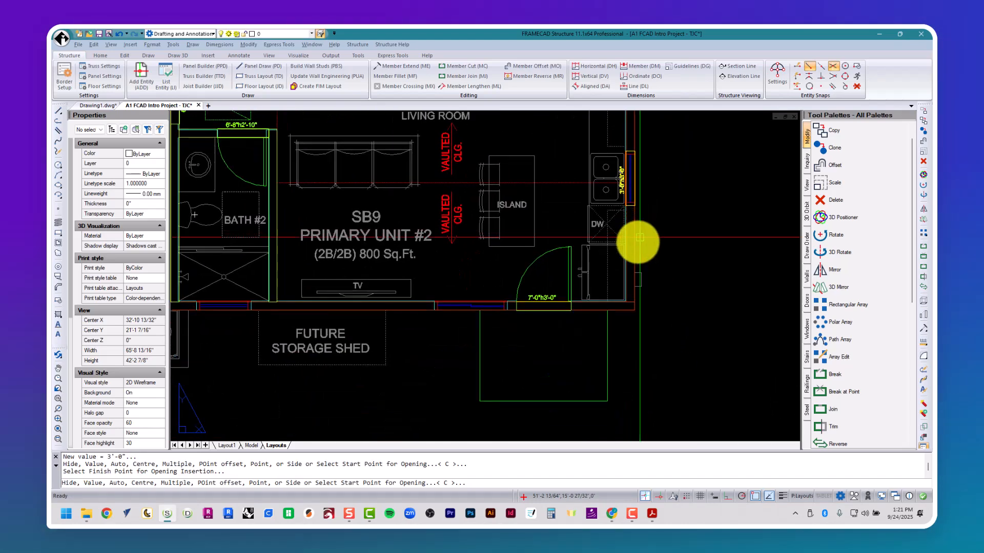
scroll(419, 314, "up", 2)
scroll(528, 315, "up", 1)
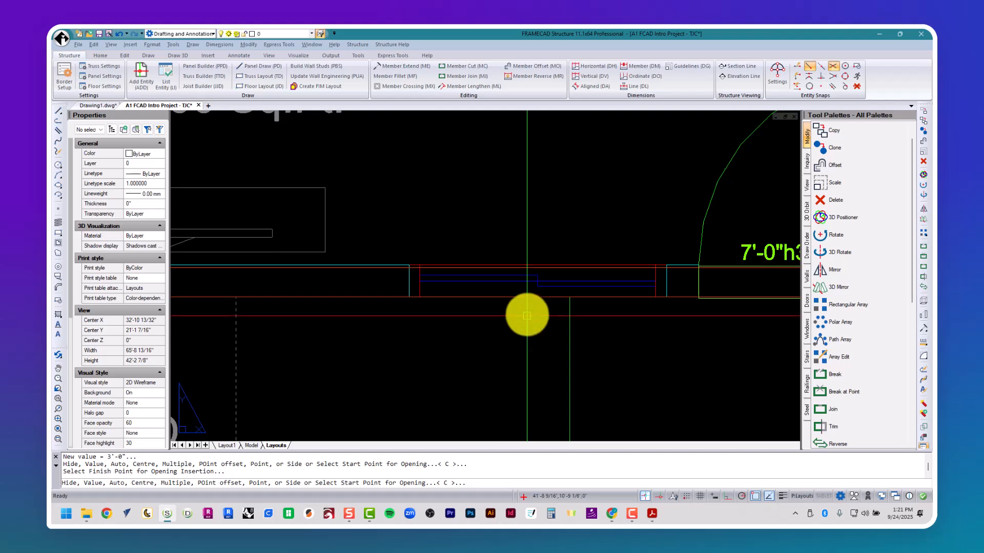
key("alt+Tab")
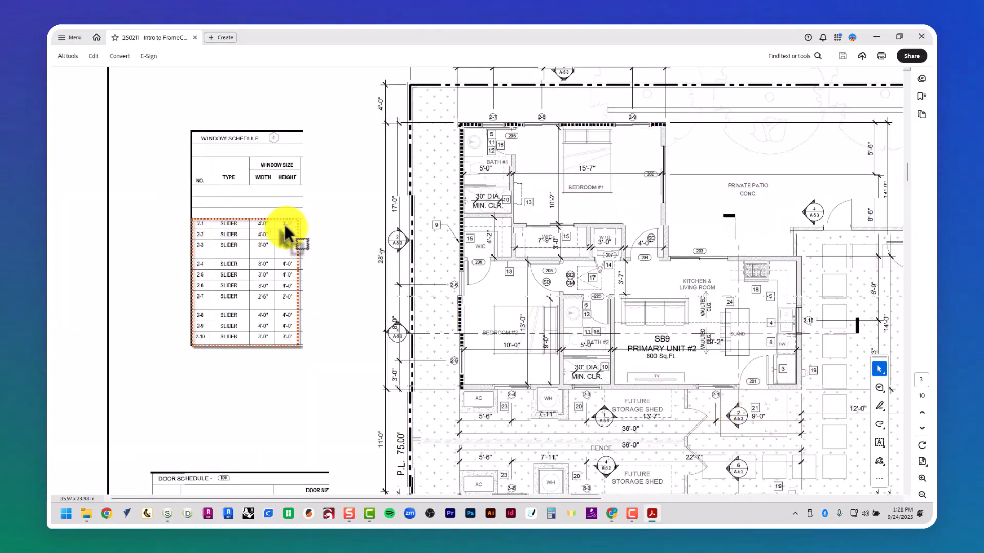
key("alt+Tab")
key("Escape")
key("Escape")
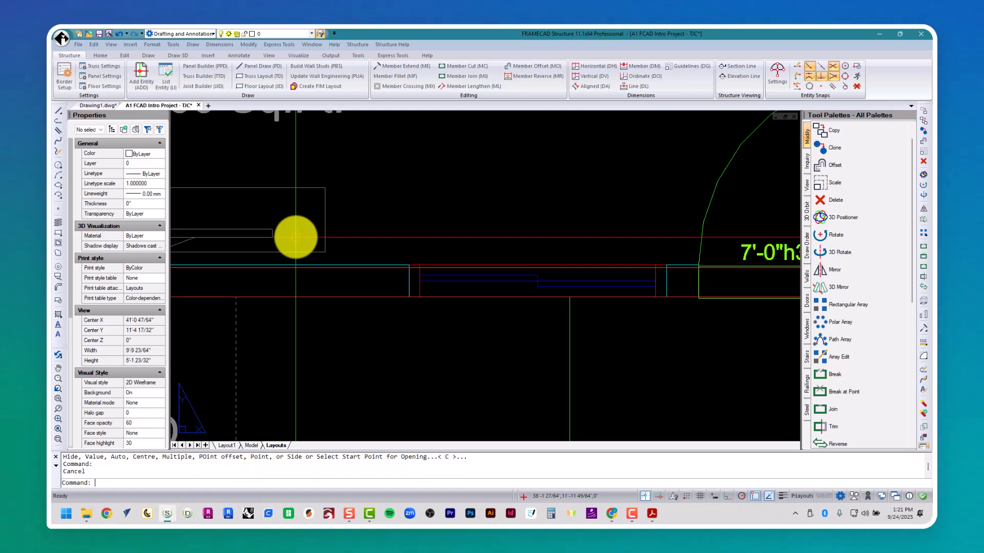
- Set the user defined window opening size to 4' high and 4' wide and exit before placing it
key("Return")
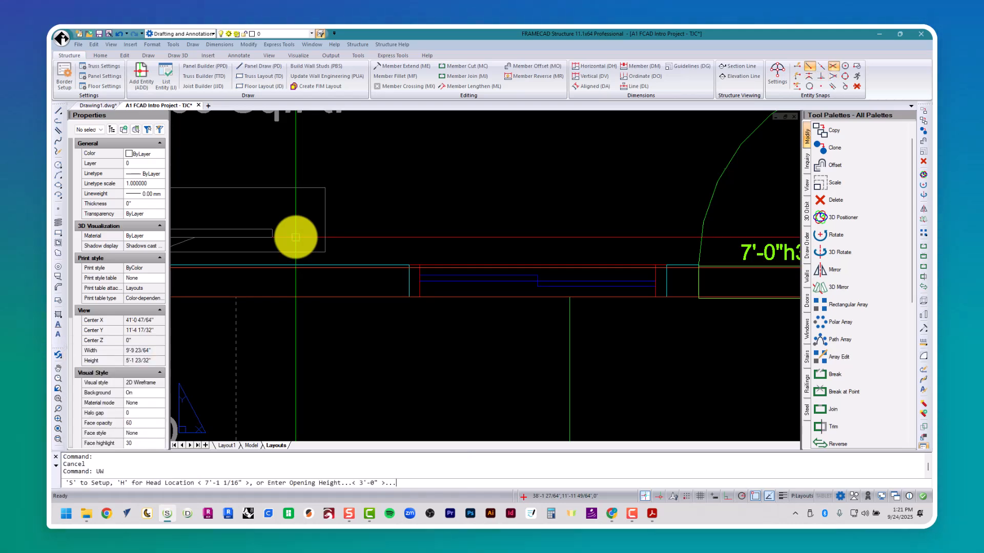
type("4")
key("Return")
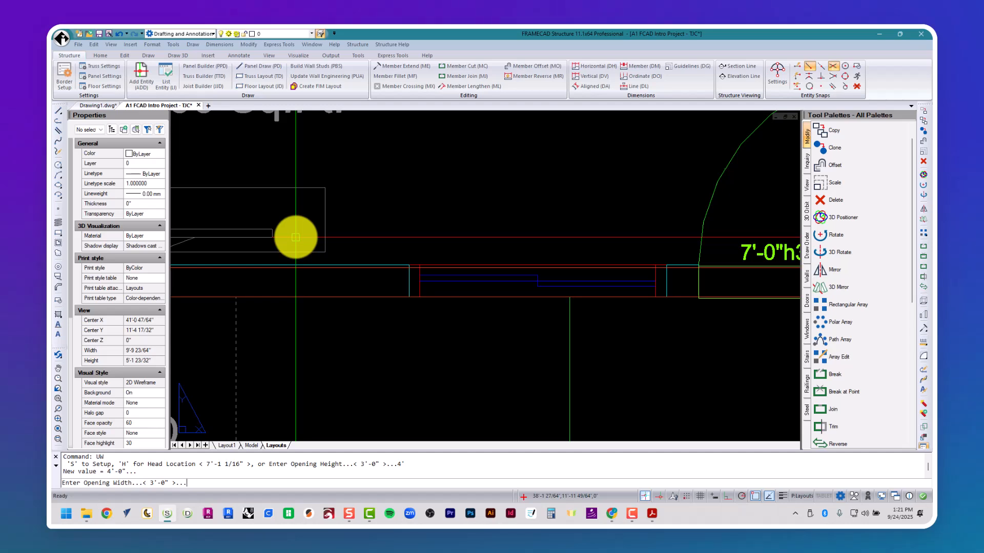
type("4")
key("Return")
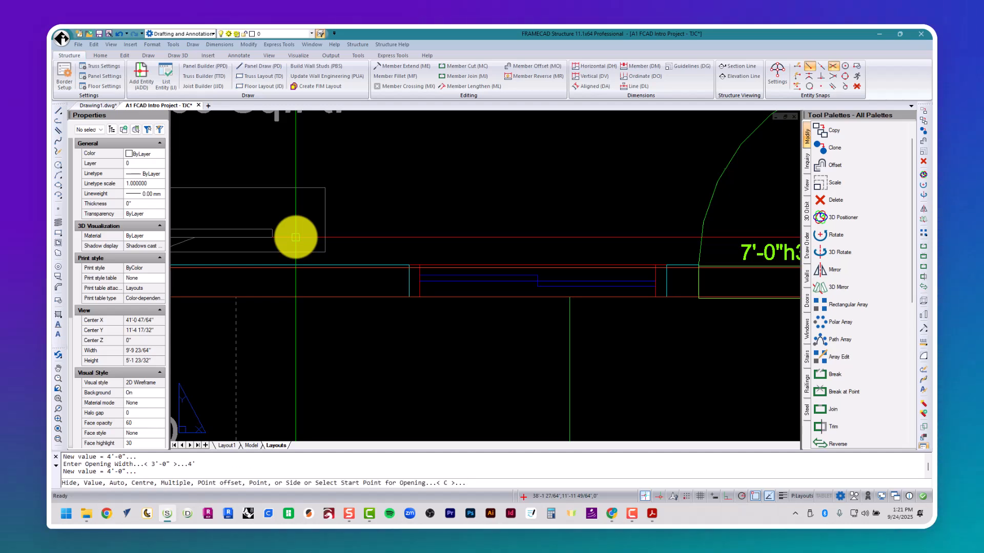
key("Escape")
key("Escape")
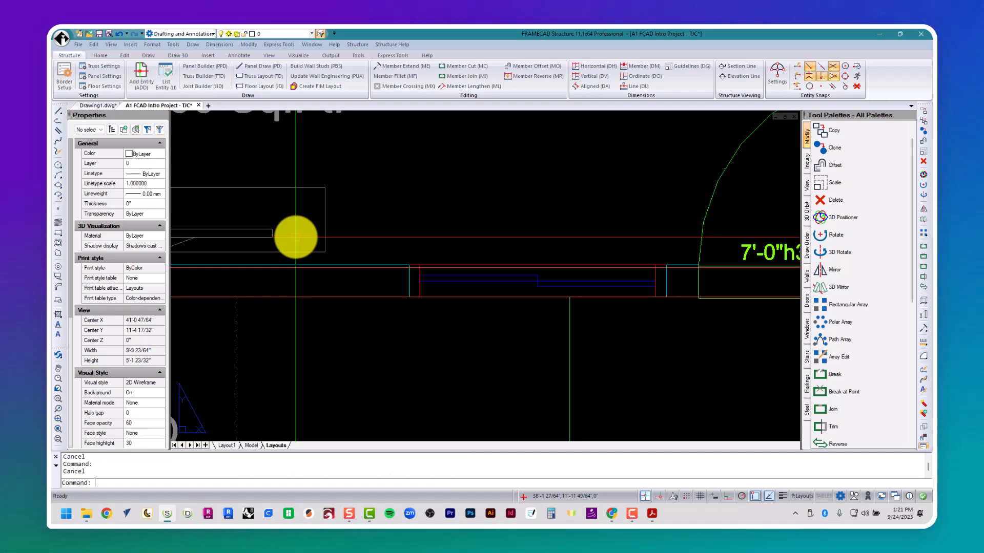
- Restart the user defined window opening and set its head location to 7'
type("UW")
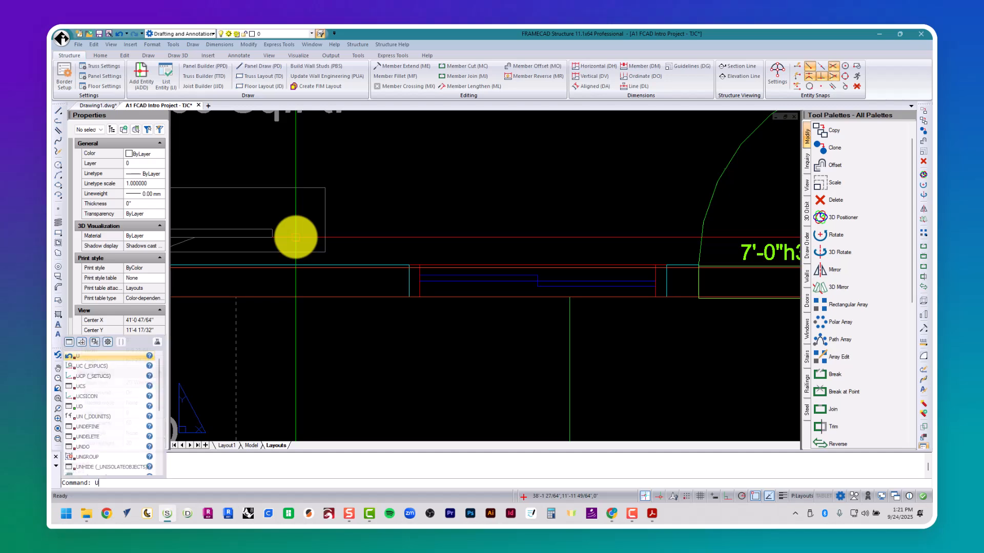
key("Return")
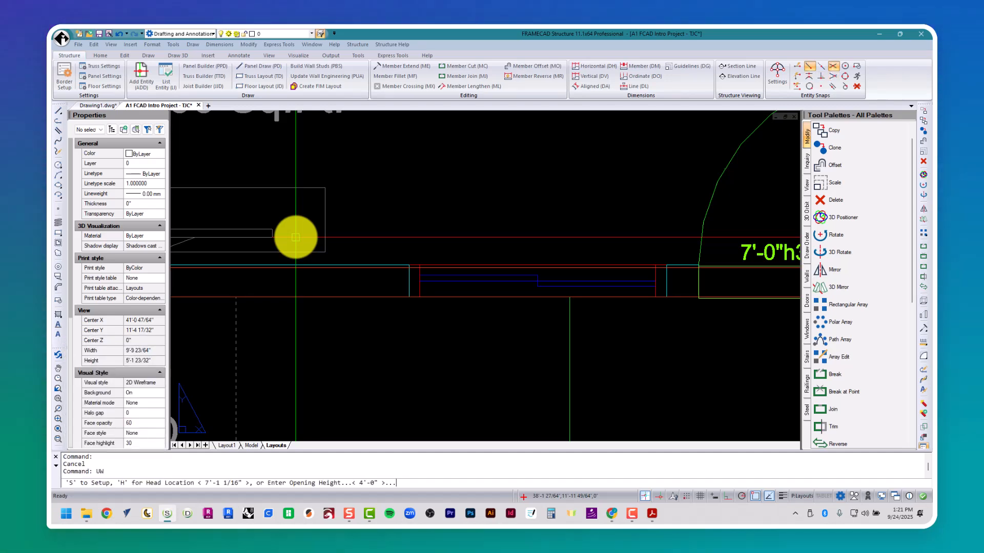
type("h")
key("Return")
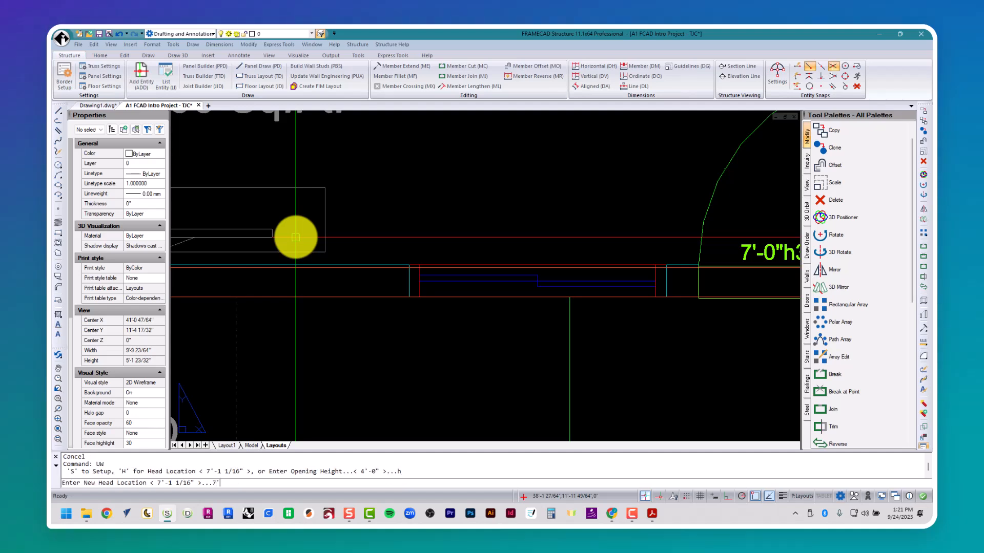
type("7'")
key("Return")
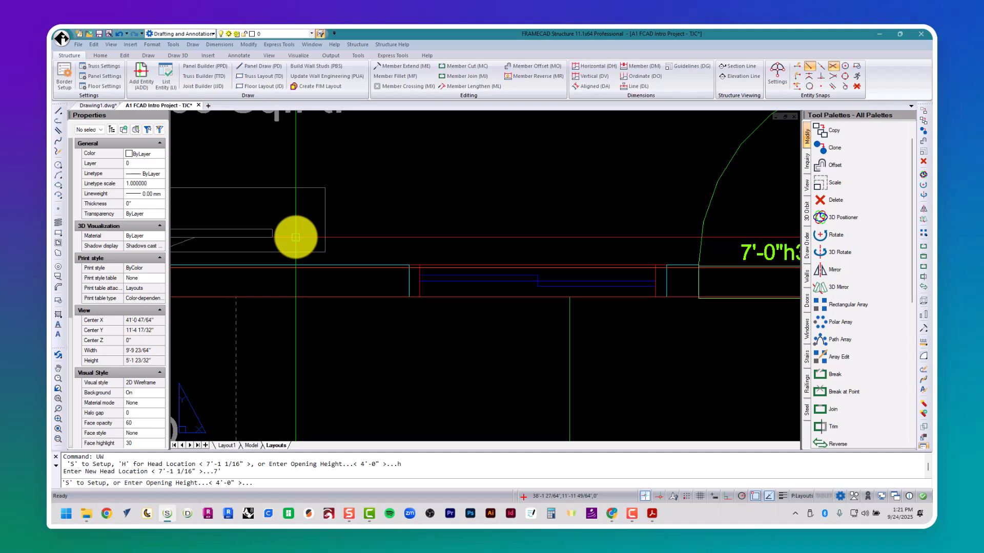
- Accept the 4' height and 4' width and place the opening across the living room window beside the entry door
key("Return")
key("Return")
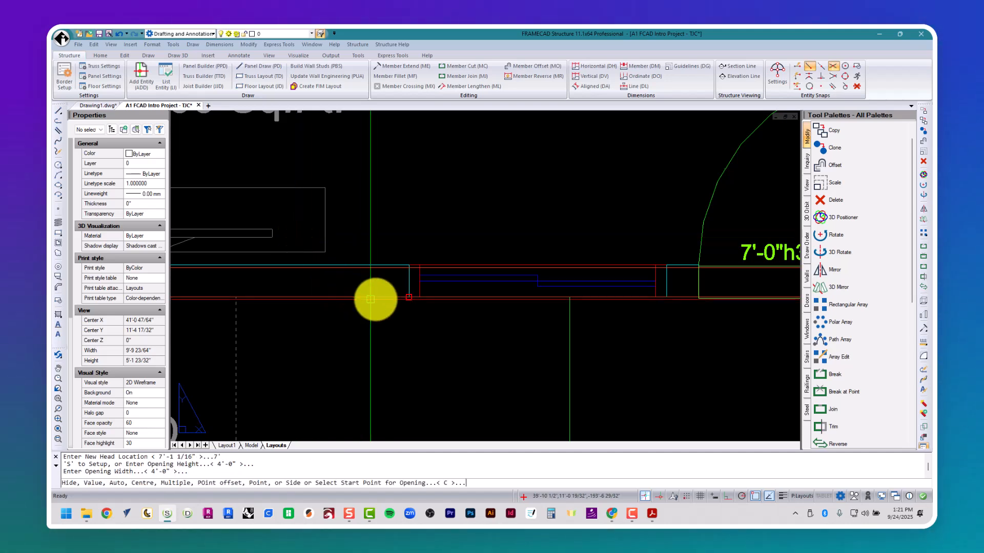
left_click(389, 297)
left_click(660, 298)
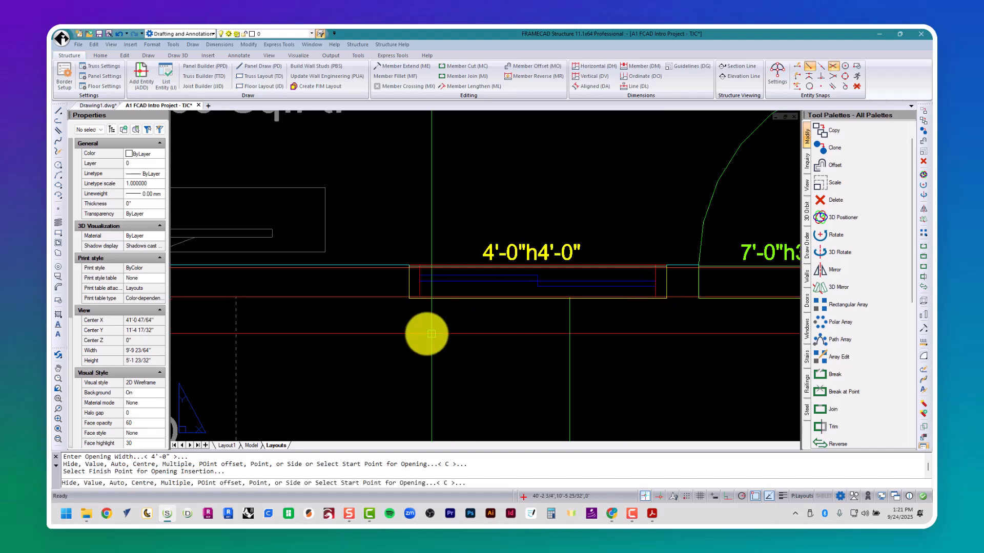
- End the window command and delete the existing window opening at the kitchen sink
scroll(415, 334, "down", 3)
scroll(609, 205, "up", 6)
scroll(611, 264, "up", 1)
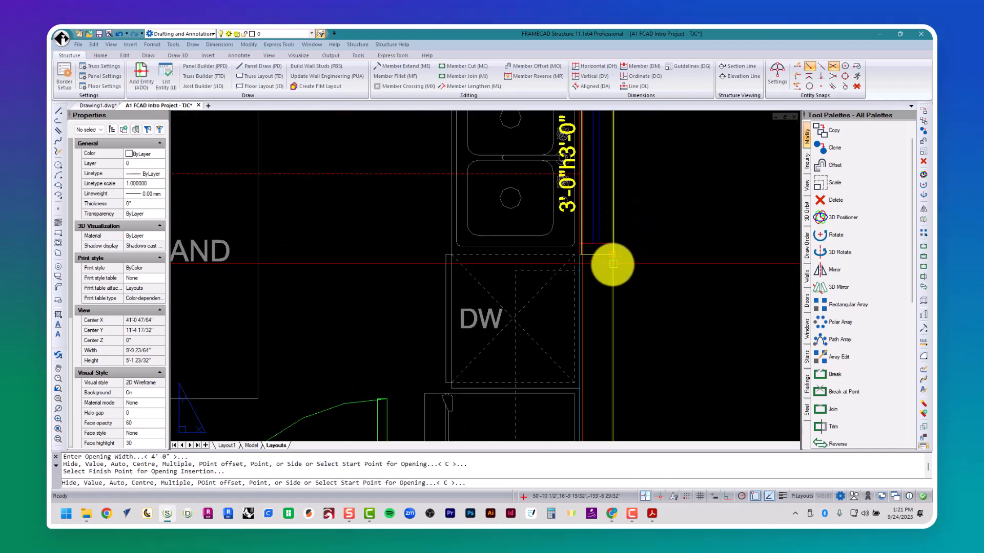
key("Escape")
key("Escape")
scroll(616, 250, "up", 4)
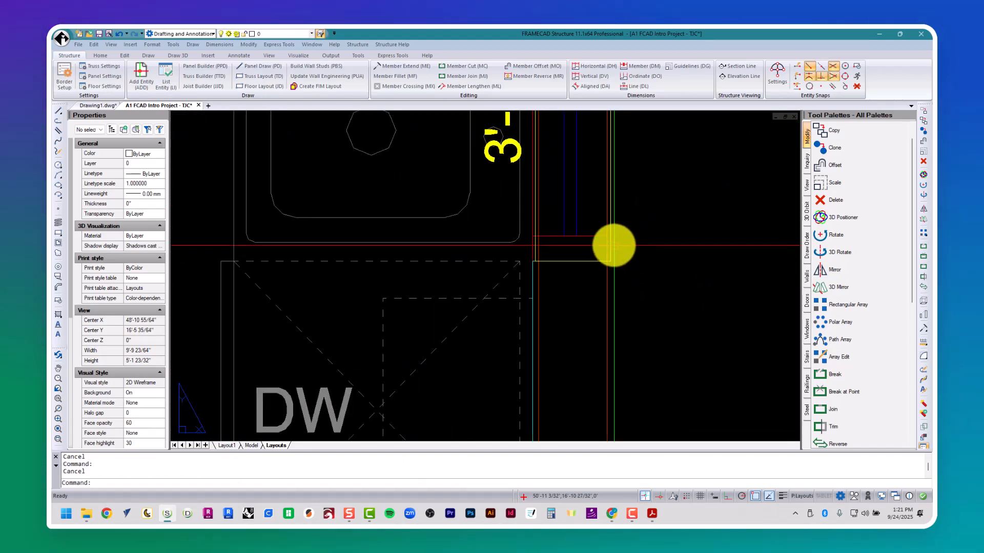
left_click(613, 247)
key("Delete")
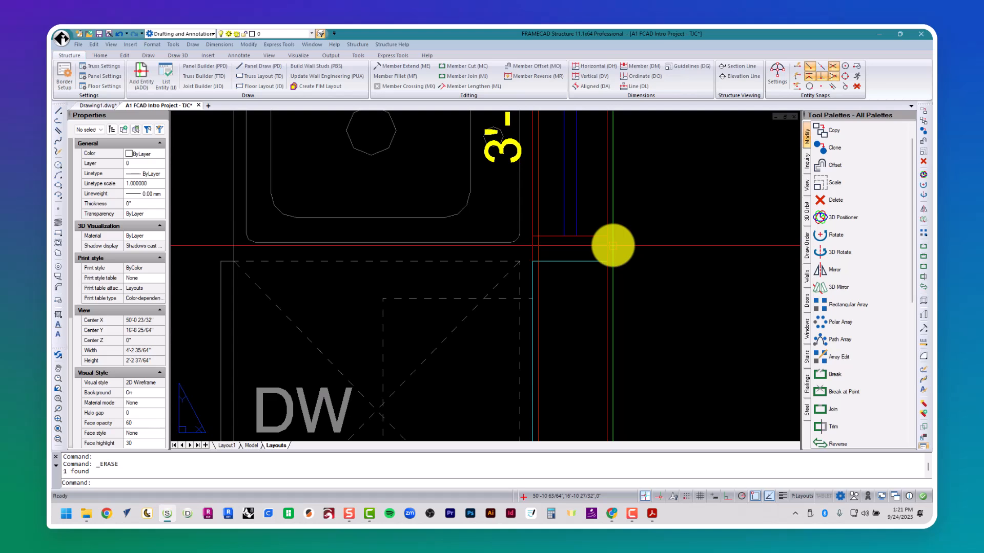
- Place a new user defined window opening 3' high and 3' wide across the kitchen sink window
type("uw")
key("Return")
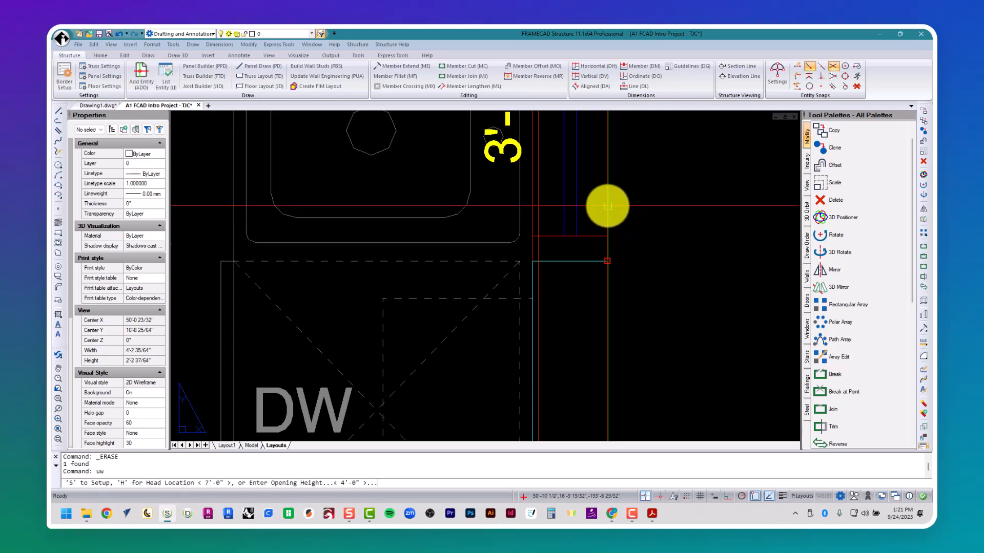
scroll(676, 215, "down", 3)
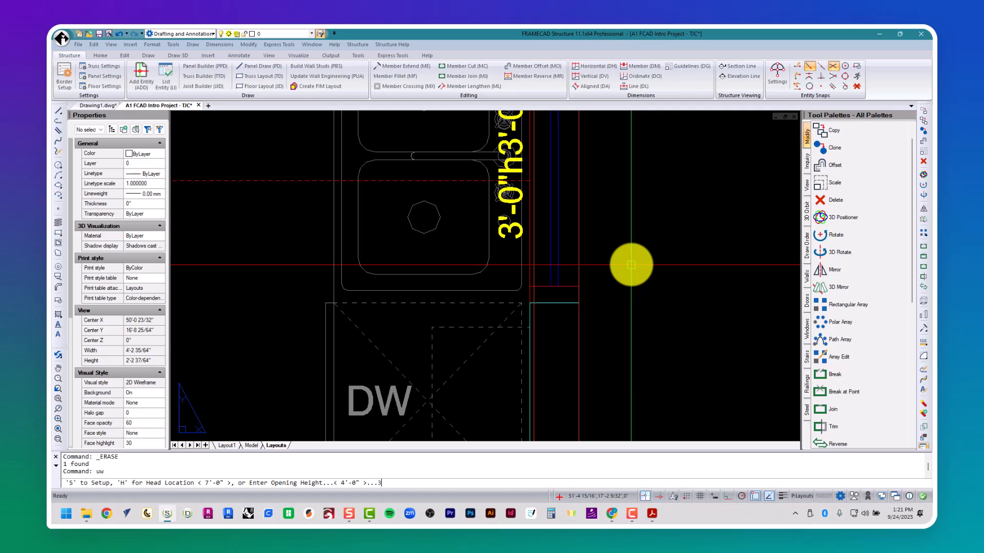
type("3'")
key("Return")
type("3")
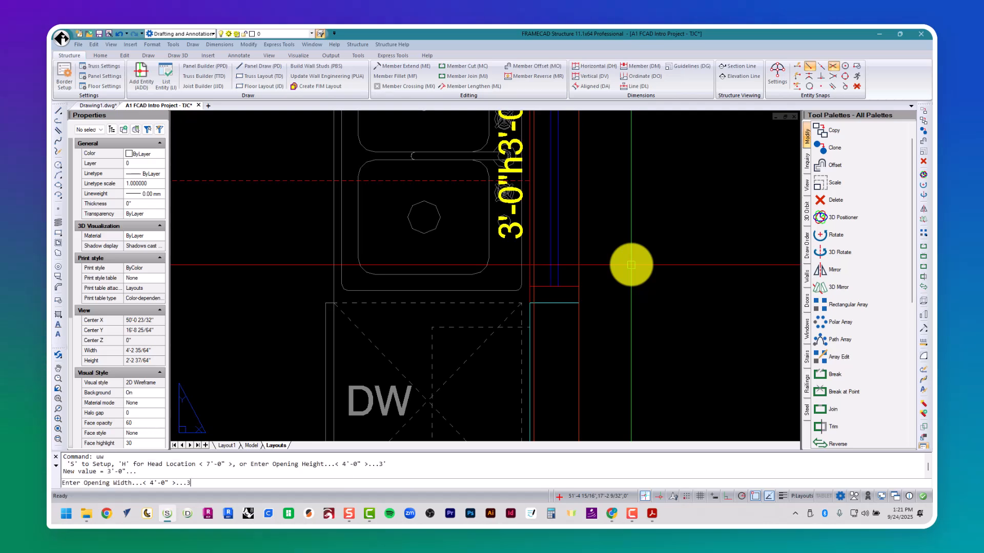
type("'")
key("Return")
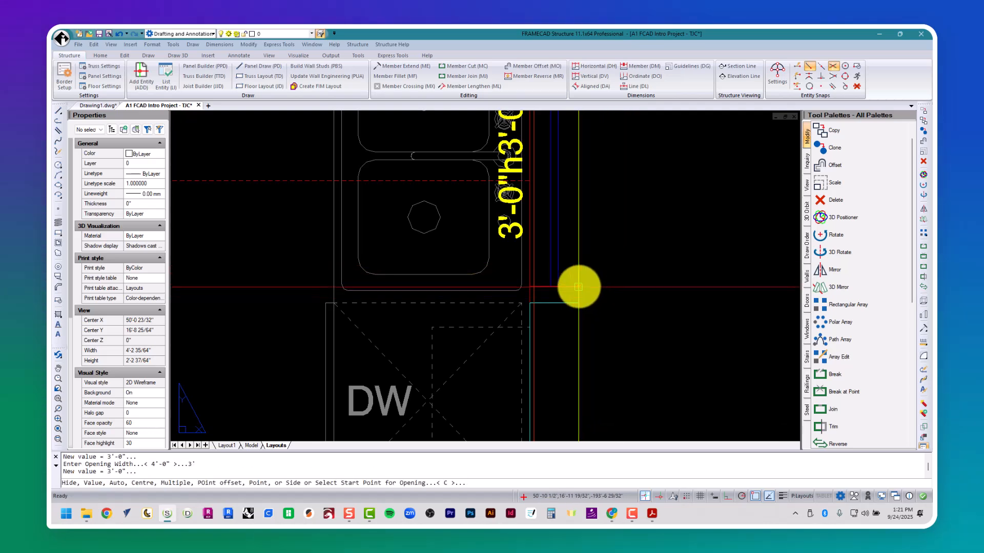
scroll(579, 286, "down", 2)
left_click(566, 332)
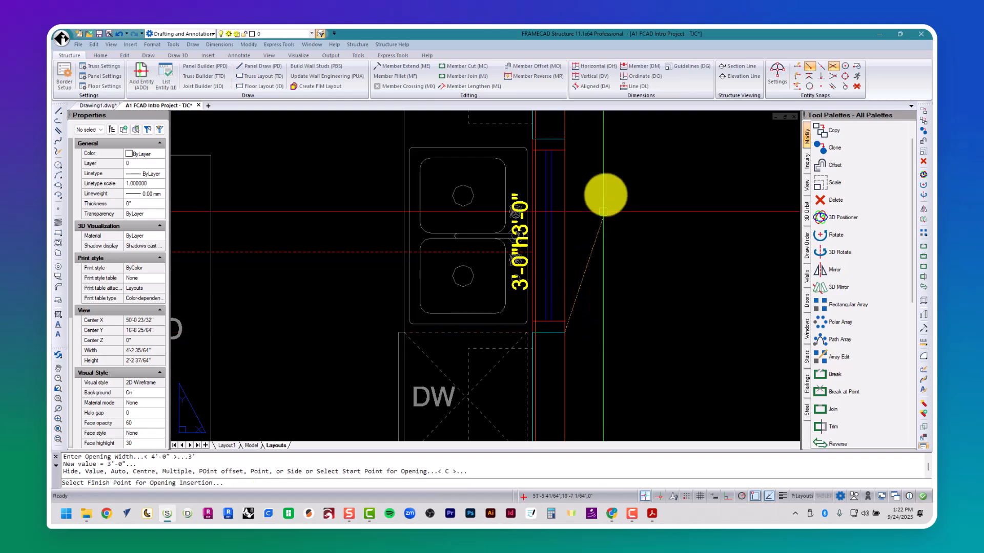
left_click(564, 140)
- Look up the size of Bath #2 window 2-3 in the PDF's window schedule and end the current window command
scroll(626, 255, "down", 4)
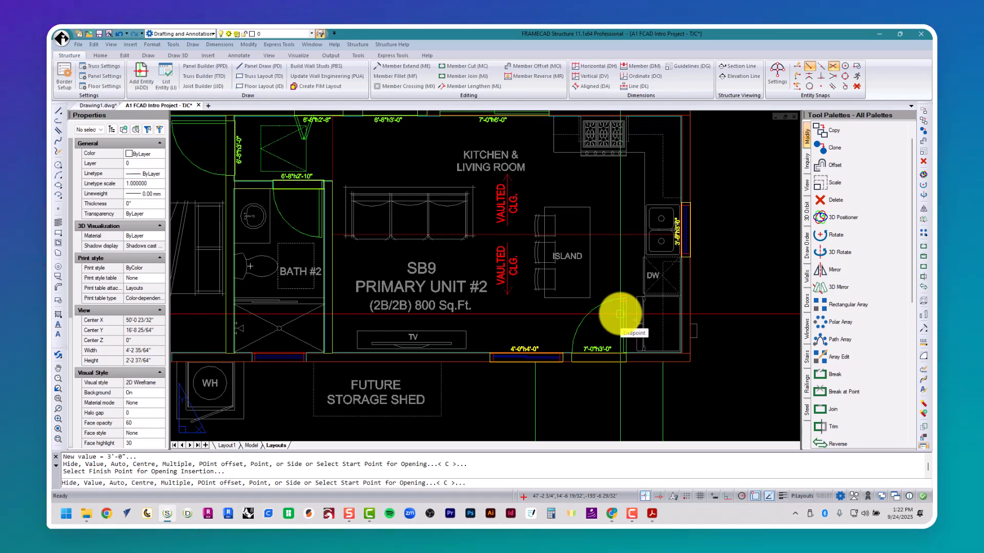
scroll(259, 367, "up", 6)
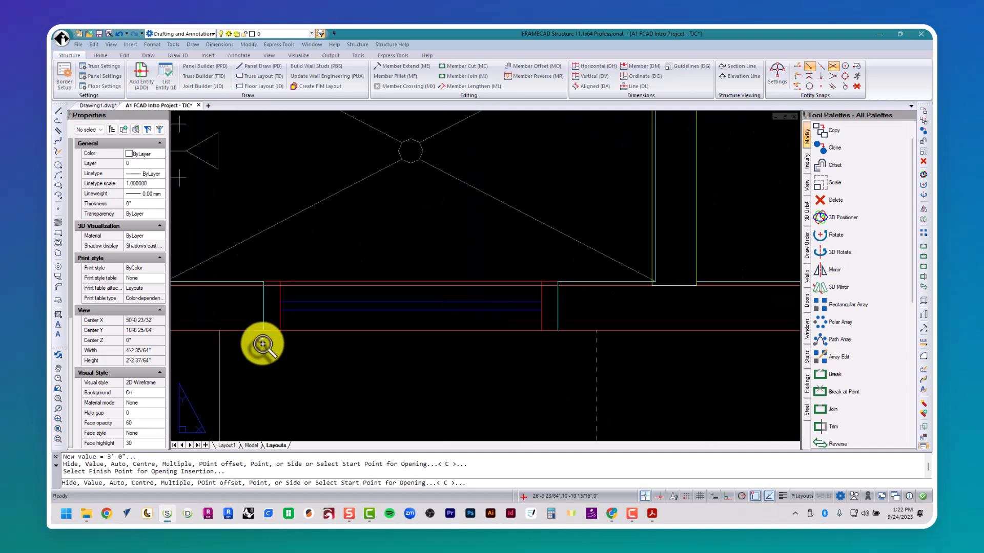
key("alt+Tab")
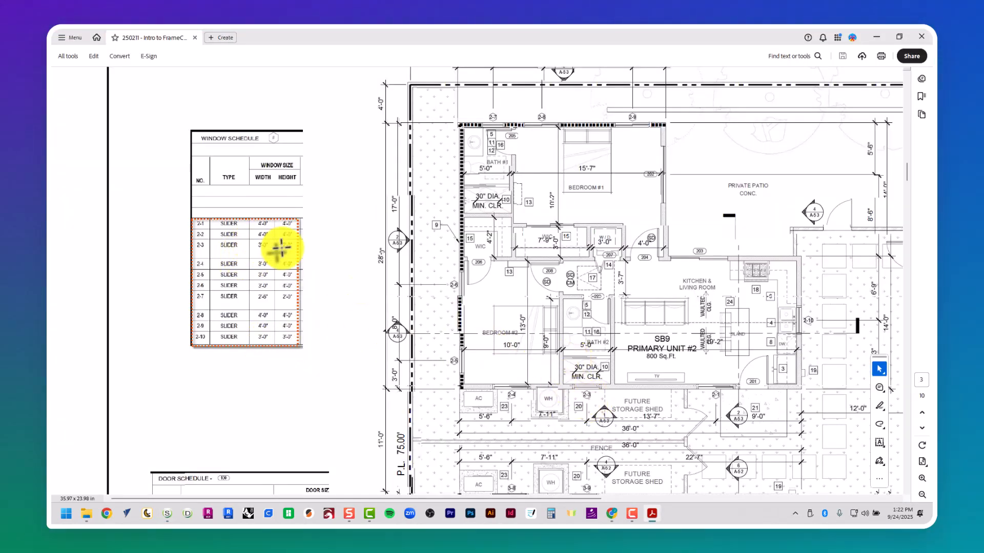
key("alt+Tab")
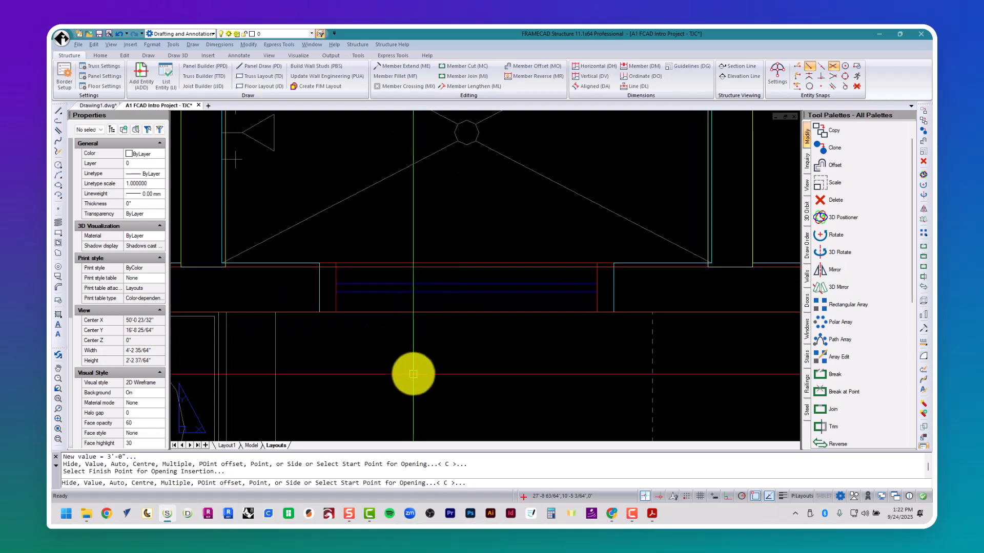
key("Escape")
key("Escape")
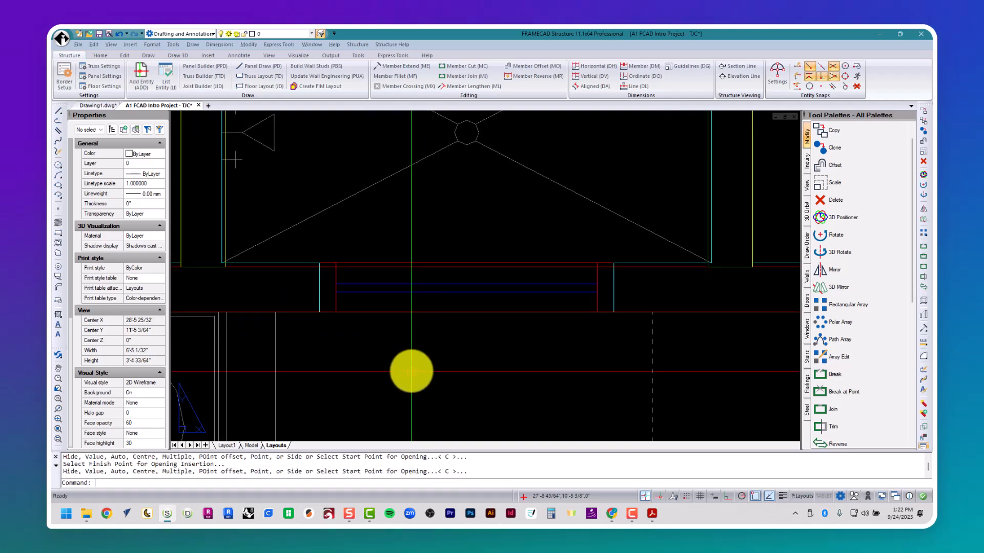
- Start a user defined window opening for Bath #2, 2' high and 3' wide, checking both sizes against the PDF's window schedule
type("uw")
key("Return")
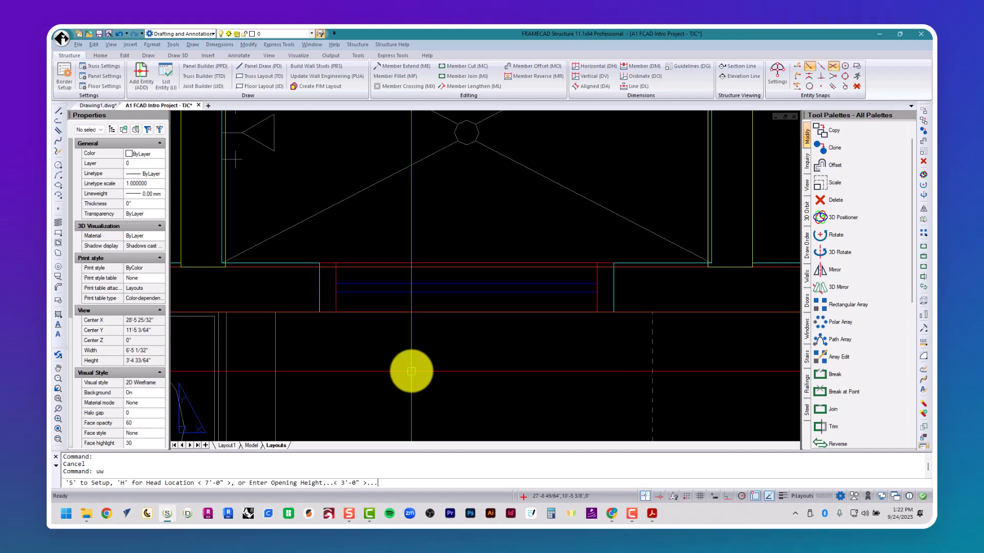
key("alt+Tab")
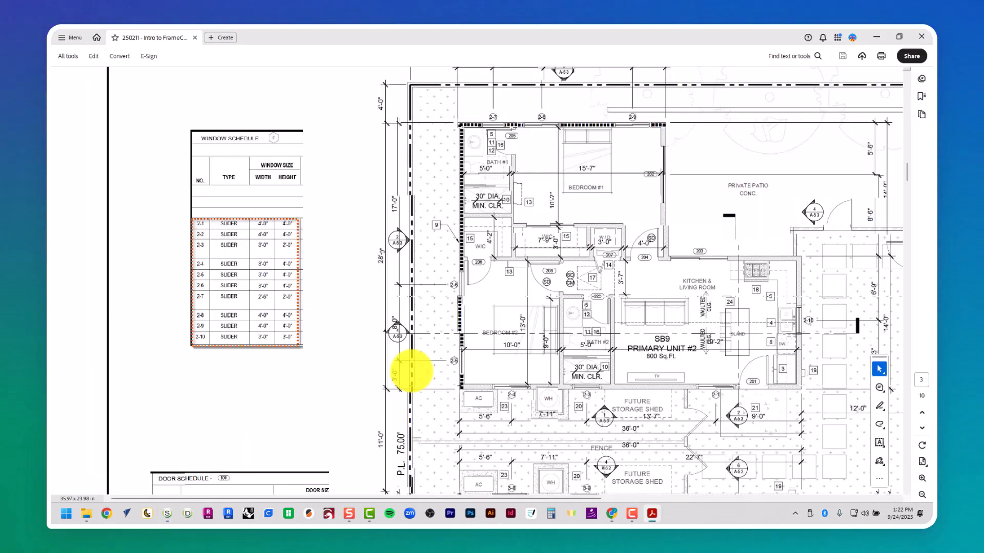
key("alt+Tab")
type("2")
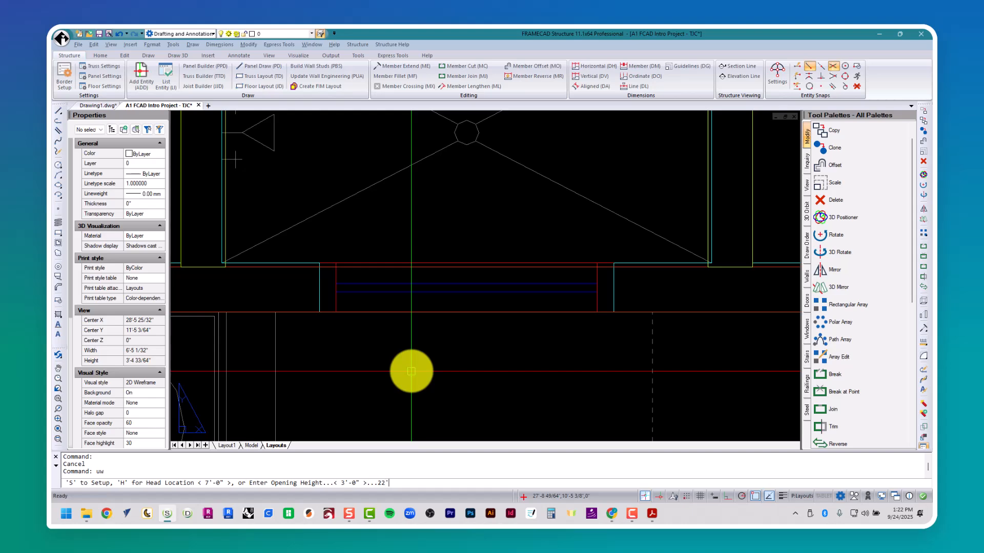
key("Return")
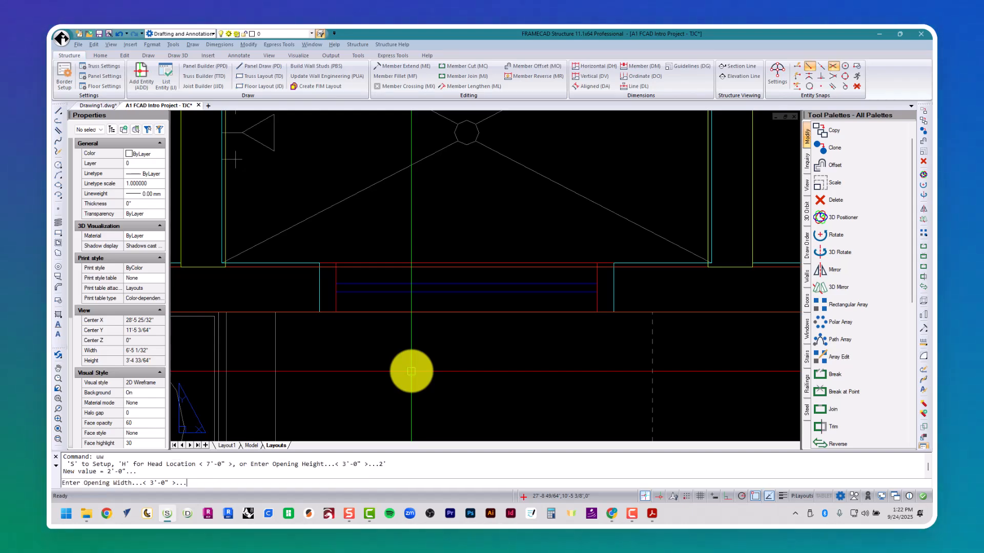
key("alt+Tab")
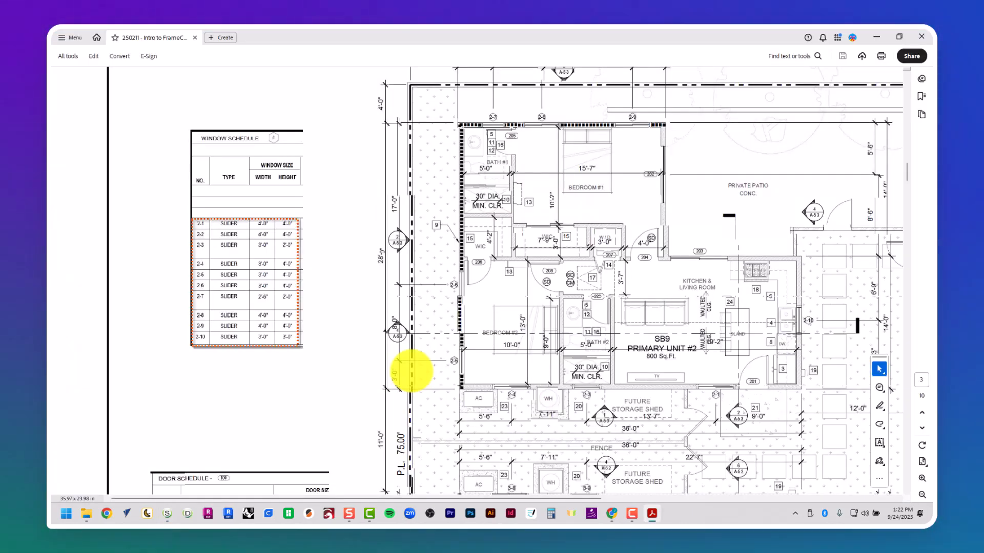
key("alt+Tab")
type("3")
key("Return")
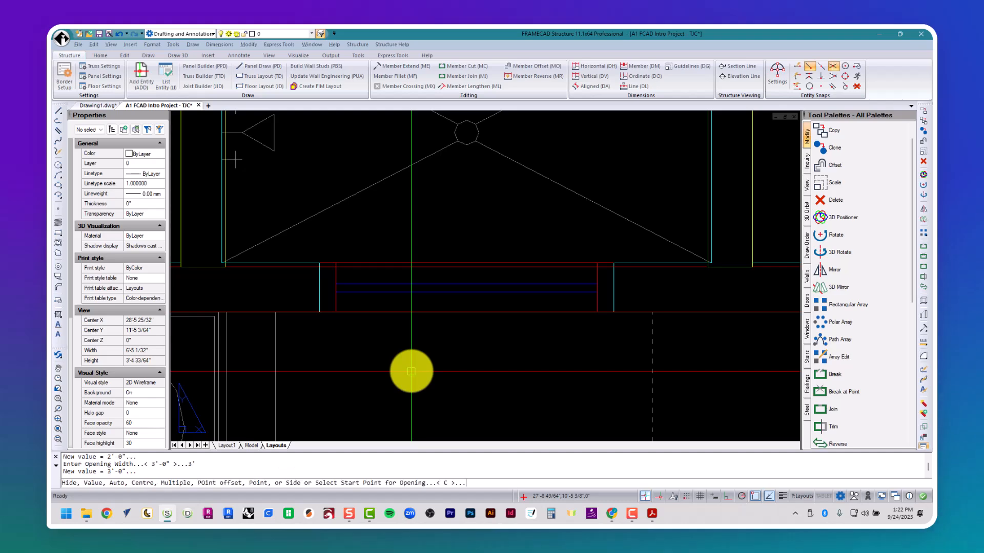
- Place the 2'-0" high by 3'-0" wide opening over the Bath #2 window, then check the window schedule and end the command
left_click(319, 312)
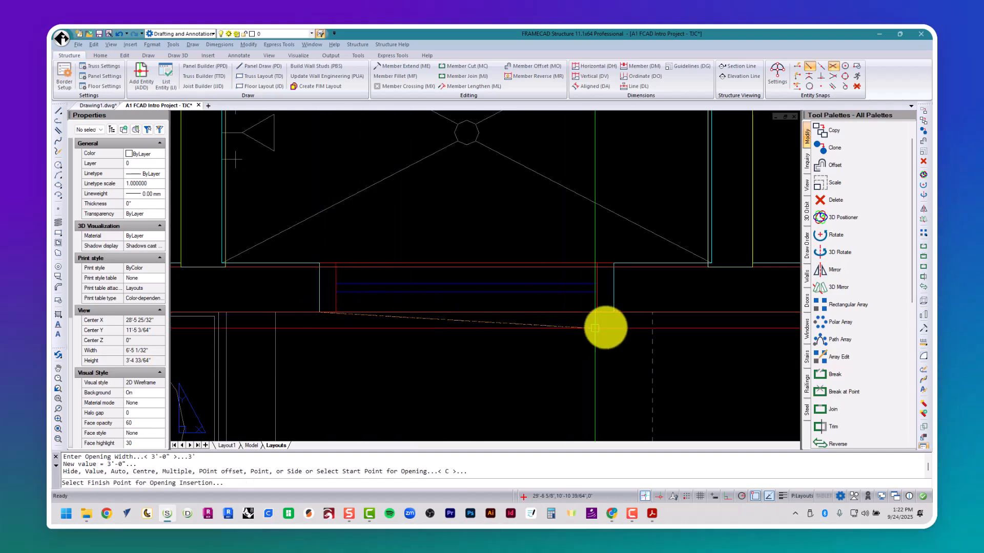
left_click(616, 314)
scroll(610, 338, "down", 3)
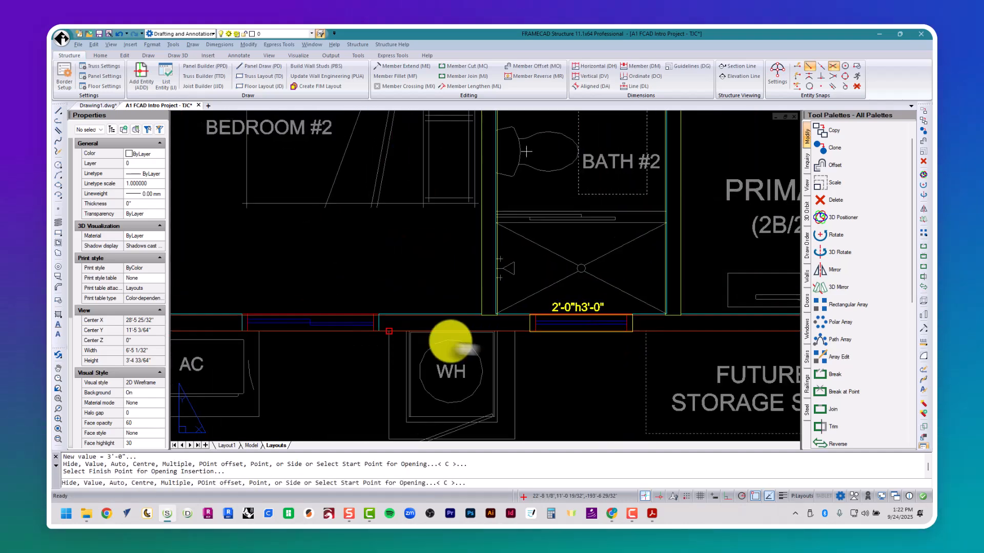
scroll(441, 347, "up", 3)
key("alt+Tab")
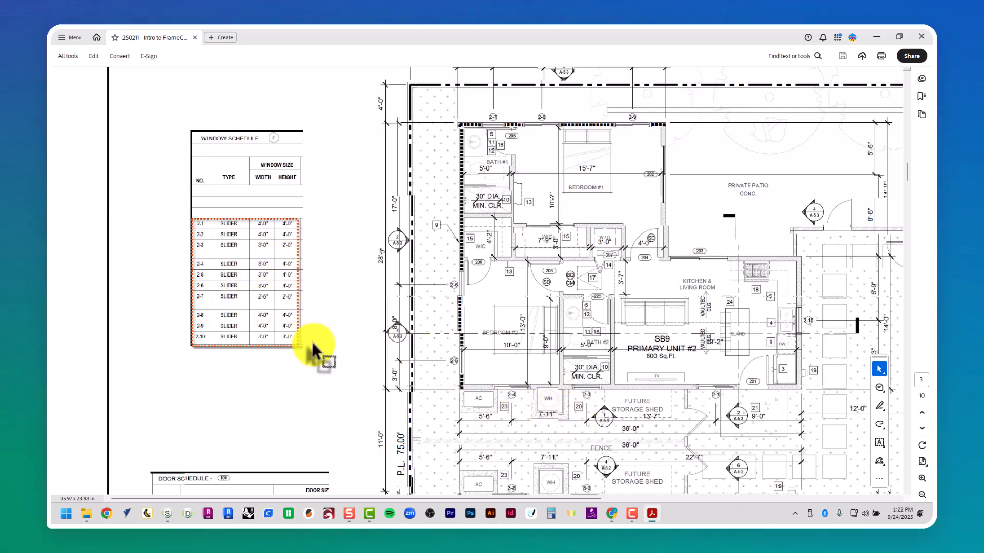
key("alt+Tab")
key("Escape")
key("Escape")
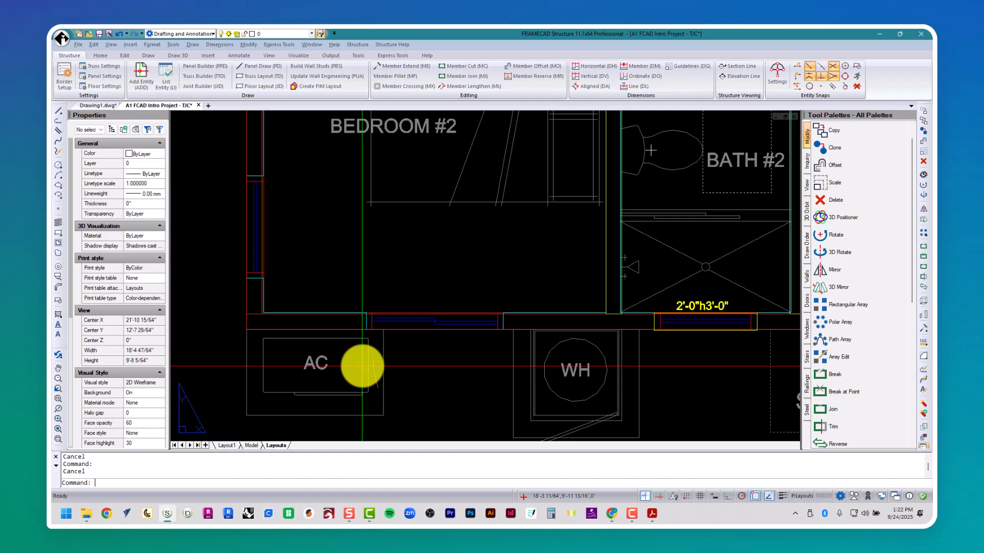
- Insert a window opening 4' high and 3'-0" wide over the Bedroom #2 window between the AC and WH units
type("uw")
key("Return")
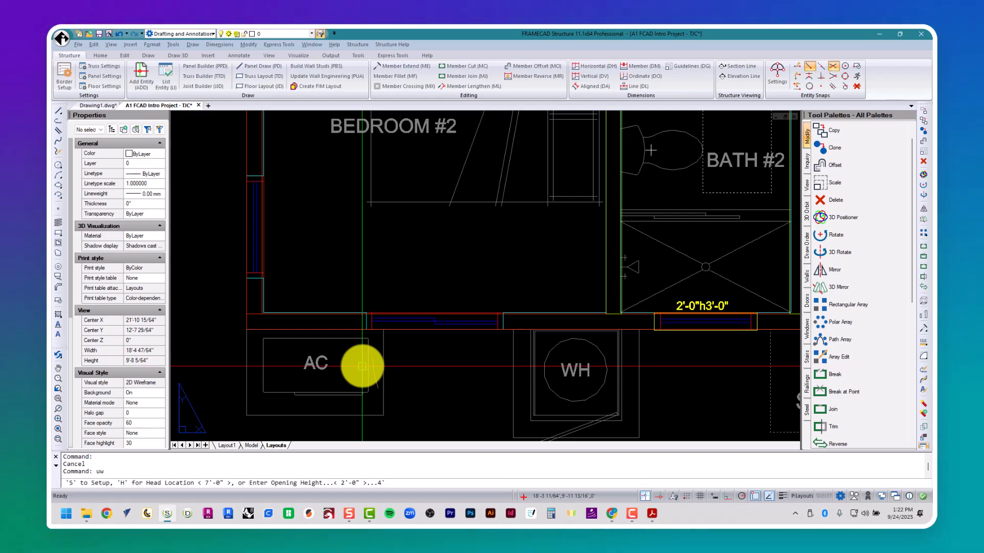
key("Return")
key("alt+Tab")
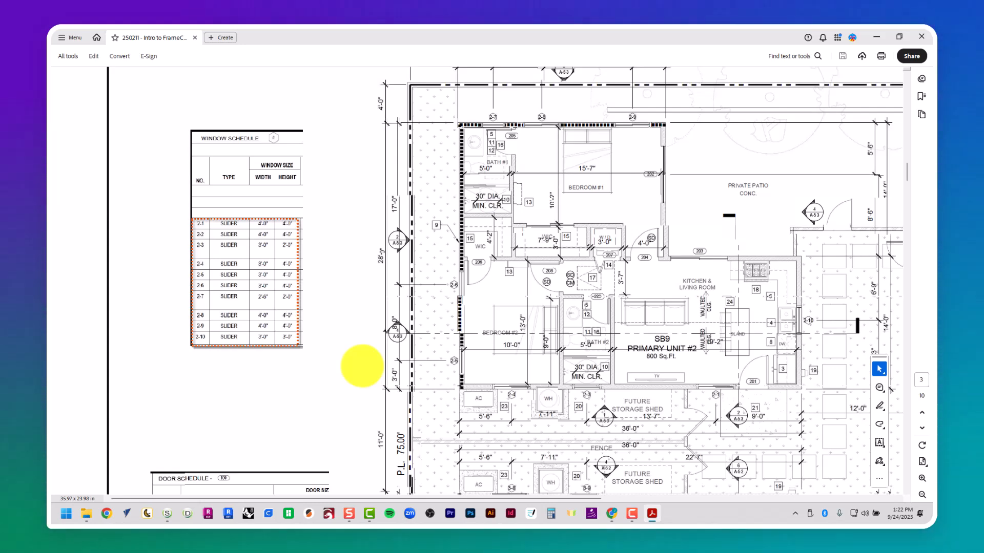
key("alt+Tab")
key("Return")
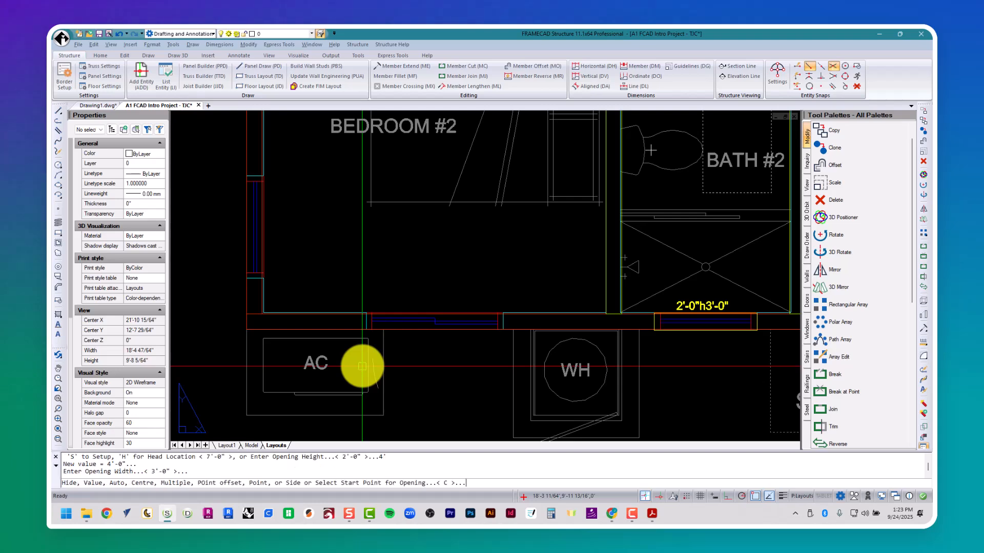
left_click(365, 330)
left_click(503, 333)
scroll(373, 296, "up", 2)
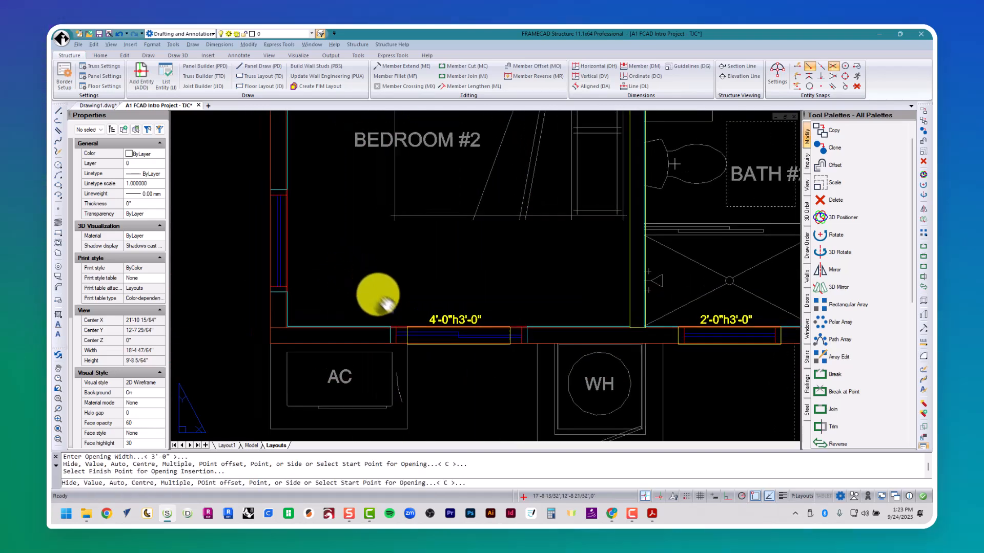
- Place a 4'-0" high by 3'-0" wide opening over the side-wall window of Bedroom #2 nearest the AC unit, checking the reference plan
key("alt+Tab")
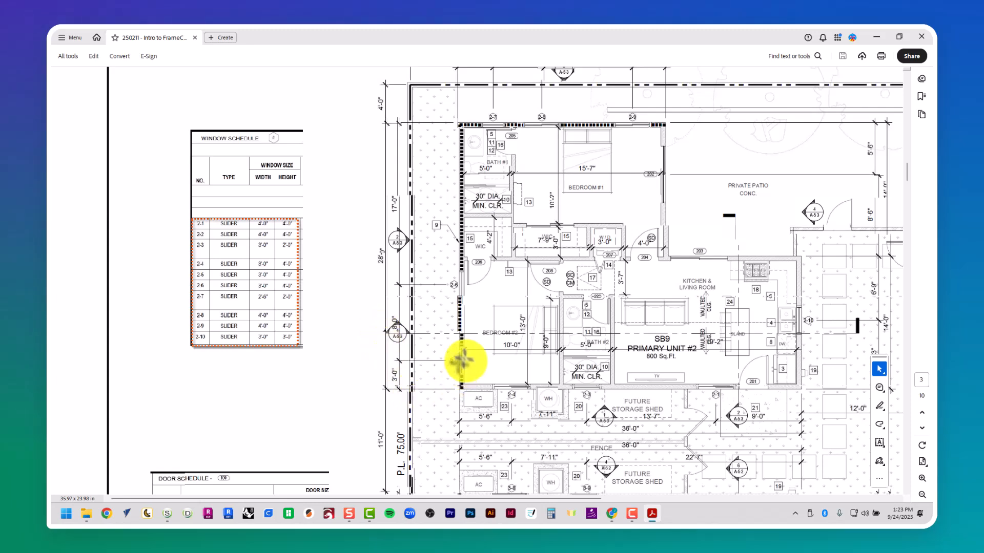
key("alt+Tab")
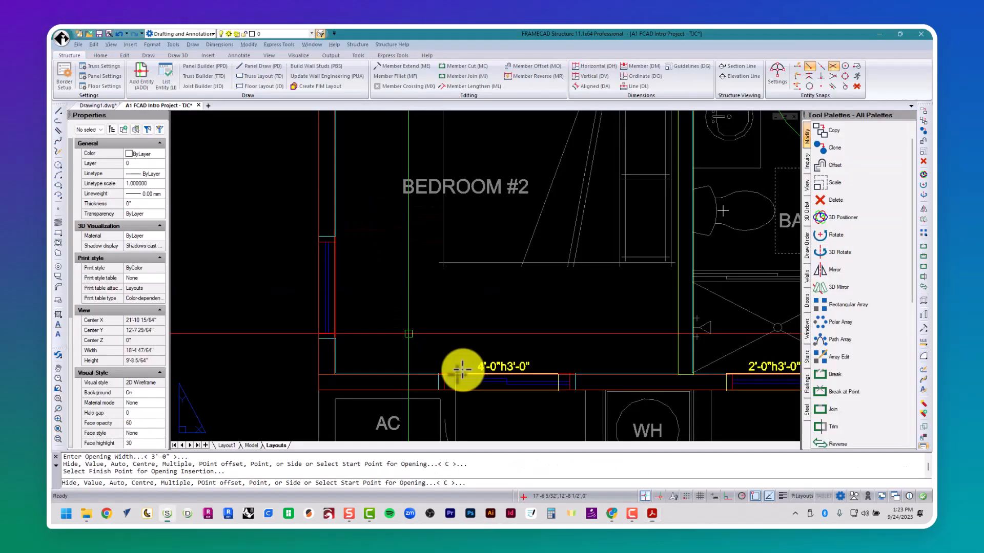
left_click(339, 340)
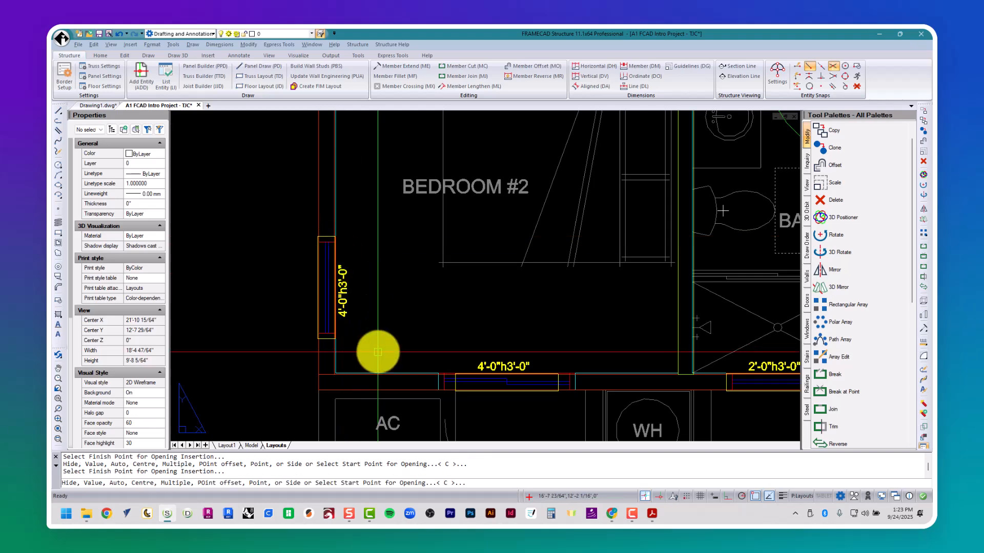
- Place another 4'-0" high by 3'-0" wide opening over the Bedroom #2 side-wall window nearest the WIC
key("alt+Tab")
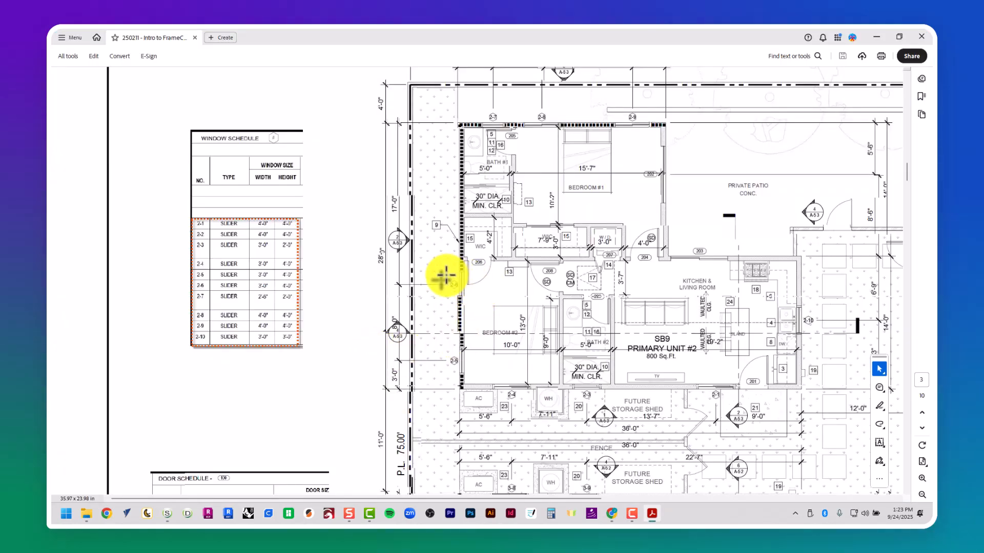
key("alt+Tab")
middle_click_drag(408, 231, 405, 357)
scroll(403, 355, "down", 2)
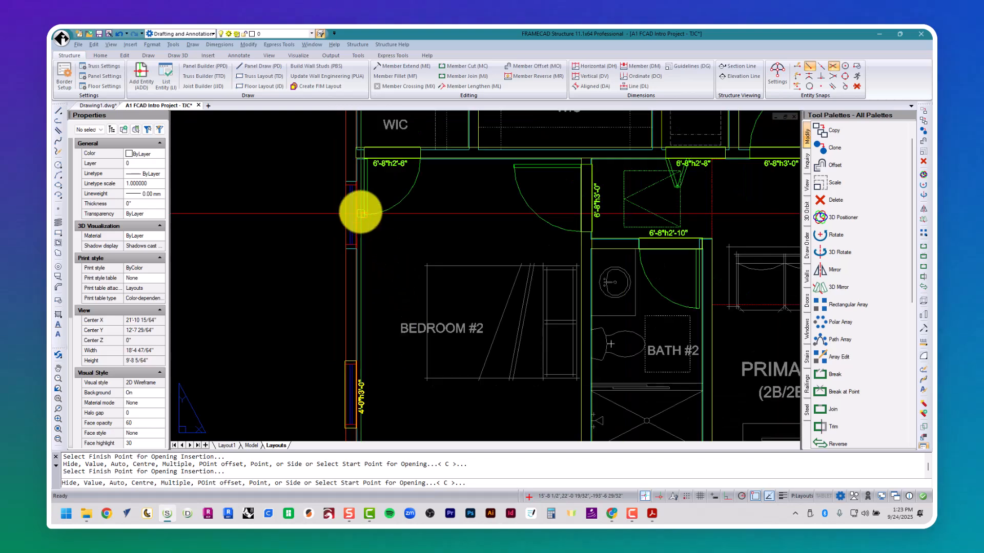
scroll(348, 195, "up", 3)
left_click(351, 172)
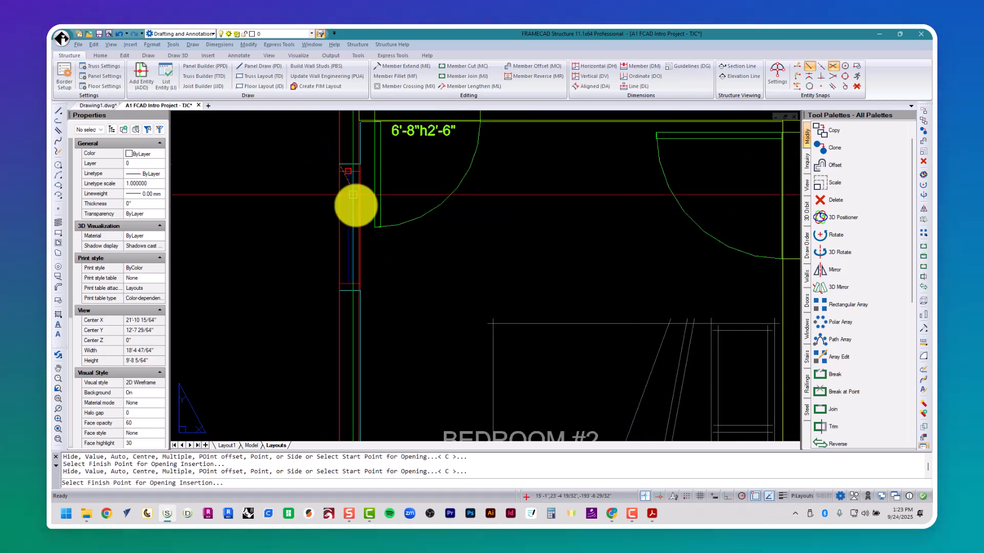
left_click(336, 302)
- Locate the Bath #1 window on the reference plan and in the drawing, and end the current opening command
key("alt+Tab")
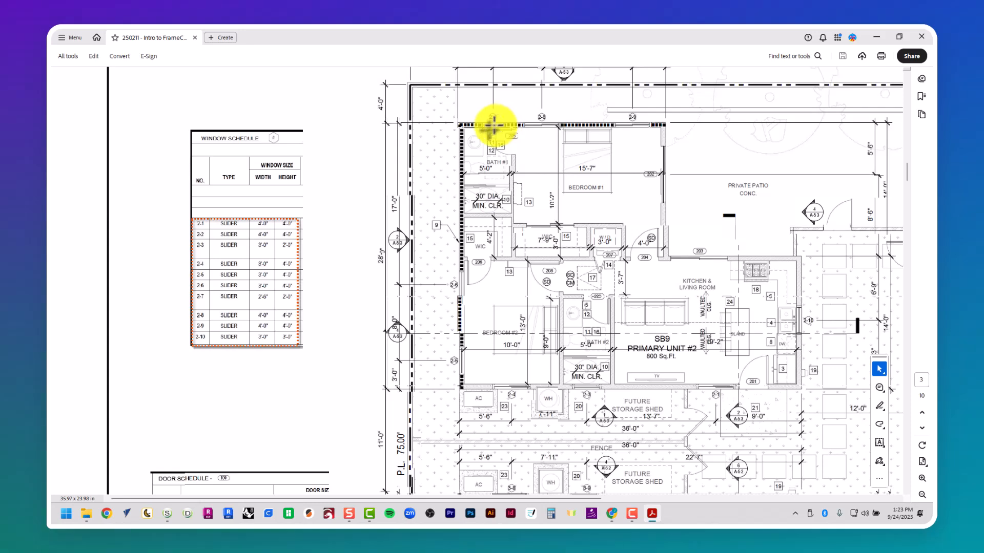
key("alt+Tab")
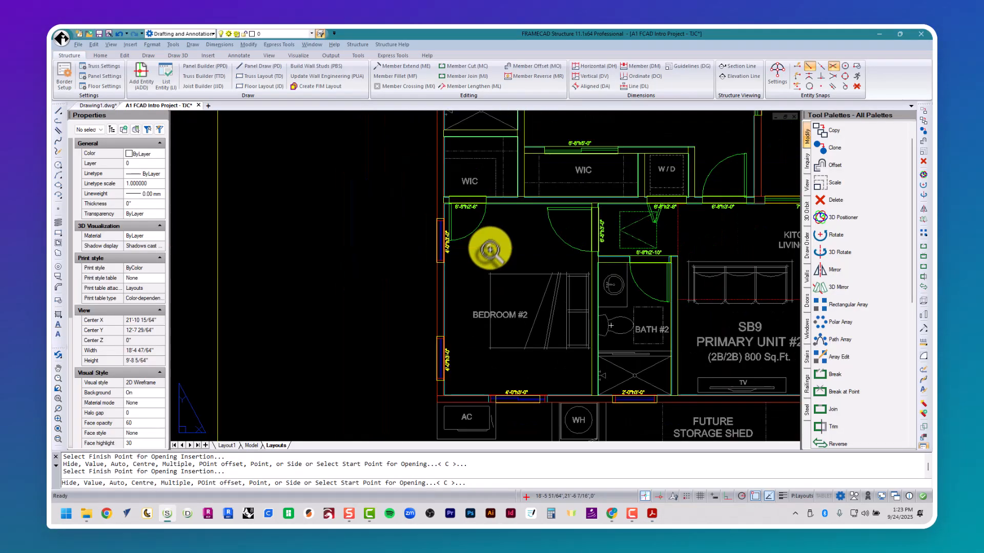
scroll(490, 249, "down", 5)
scroll(472, 154, "up", 10)
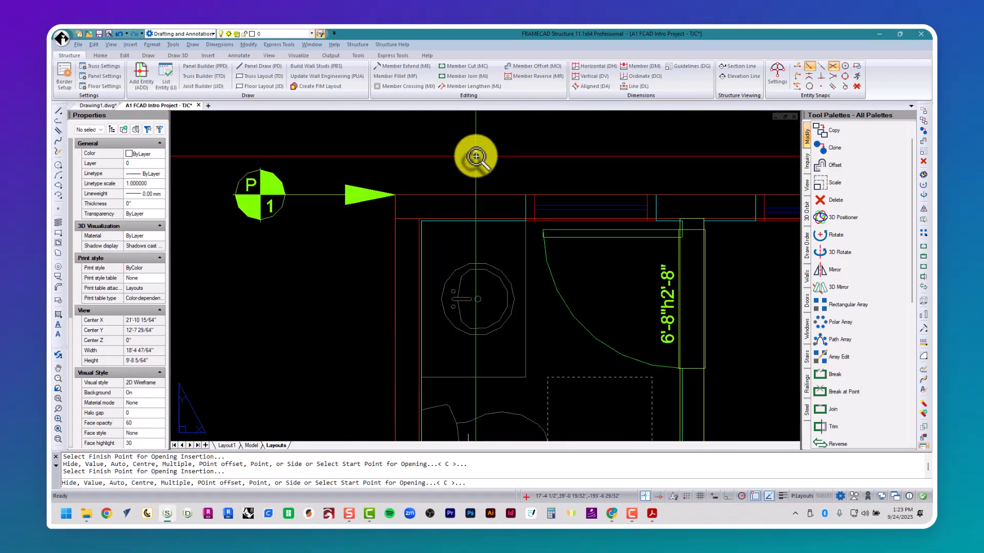
key("Escape")
key("Escape")
key("Escape")
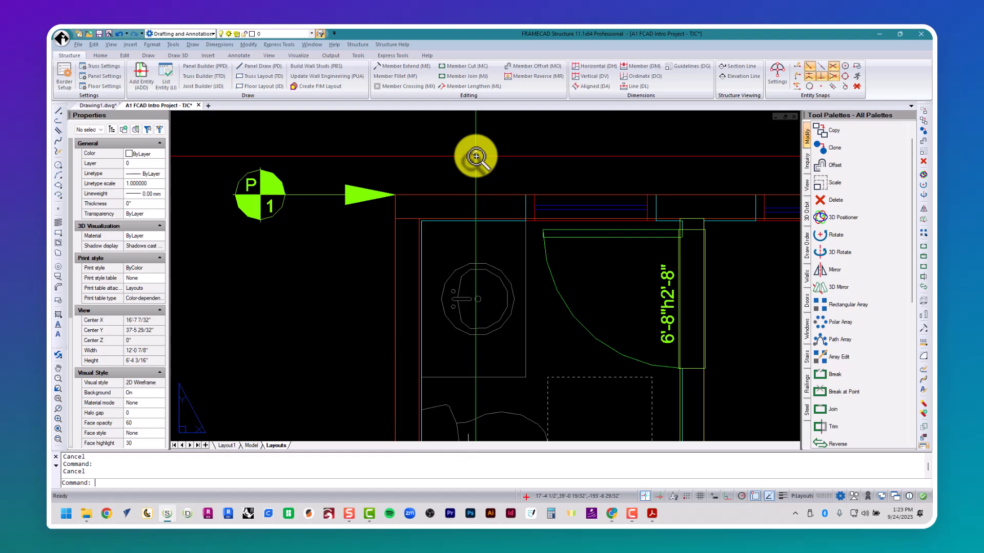
- Insert a window opening 2' high and 2'6" wide over the Bath #1 window, using the sizes in the window schedule
type("uw")
key("Return")
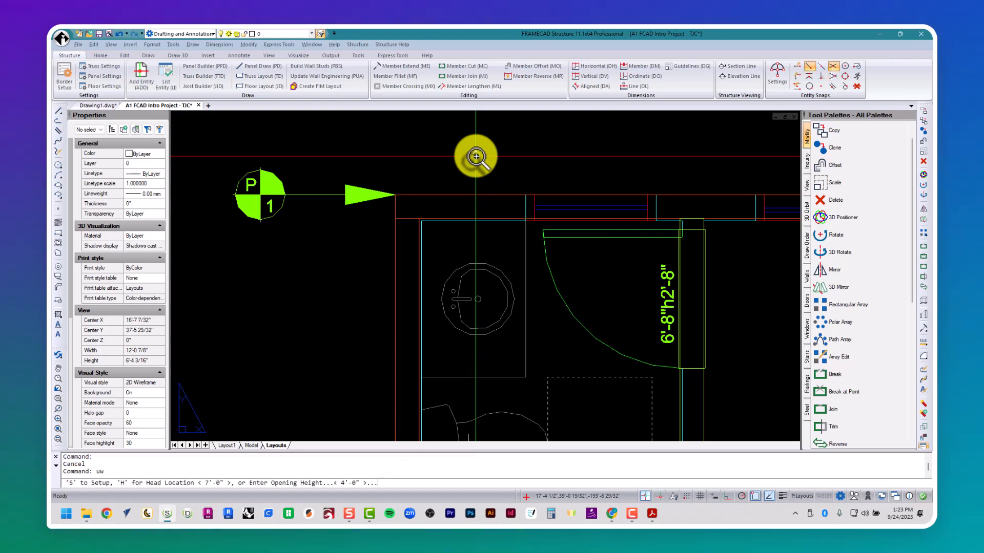
key("alt+Tab")
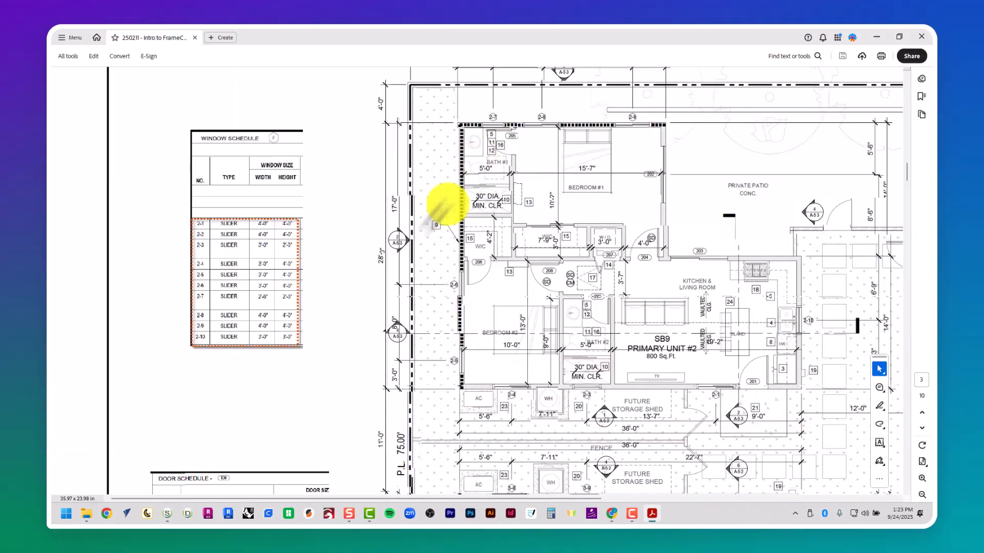
key("alt+Tab")
type("2")
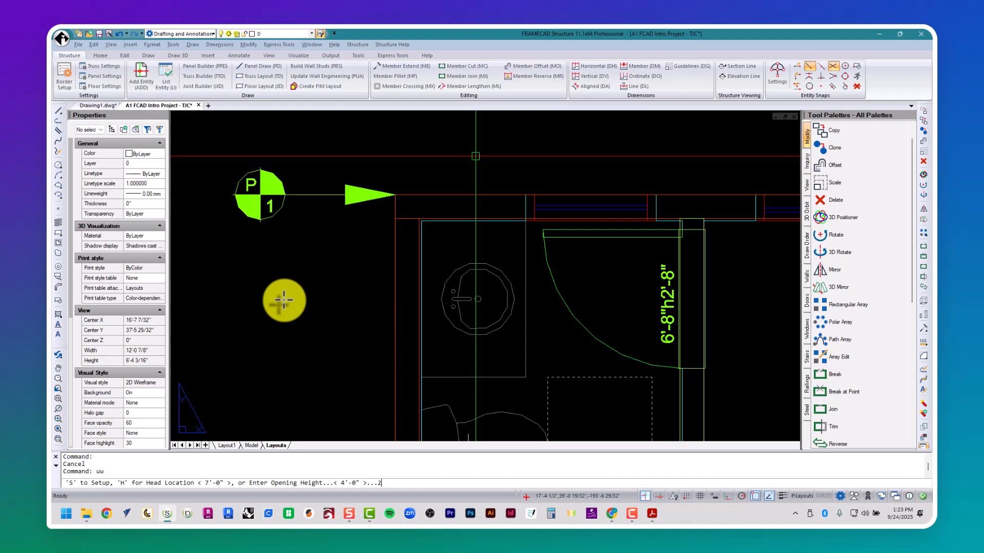
type("'")
key("Return")
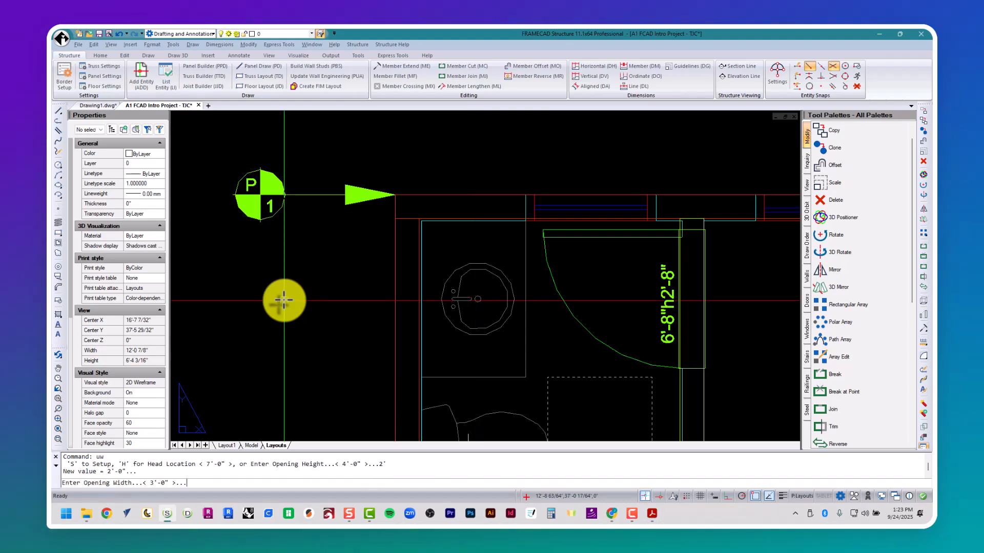
key("alt+Tab")
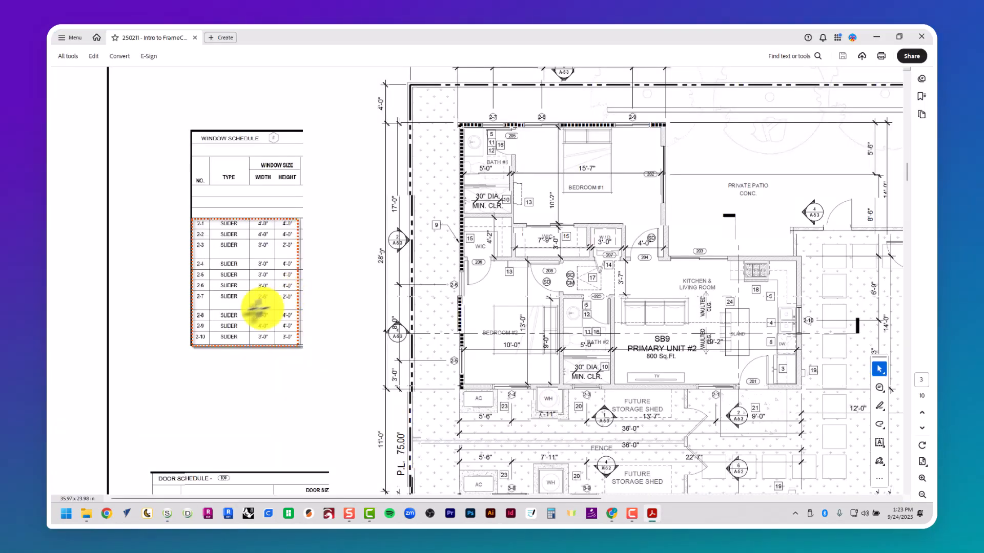
key("alt+Tab")
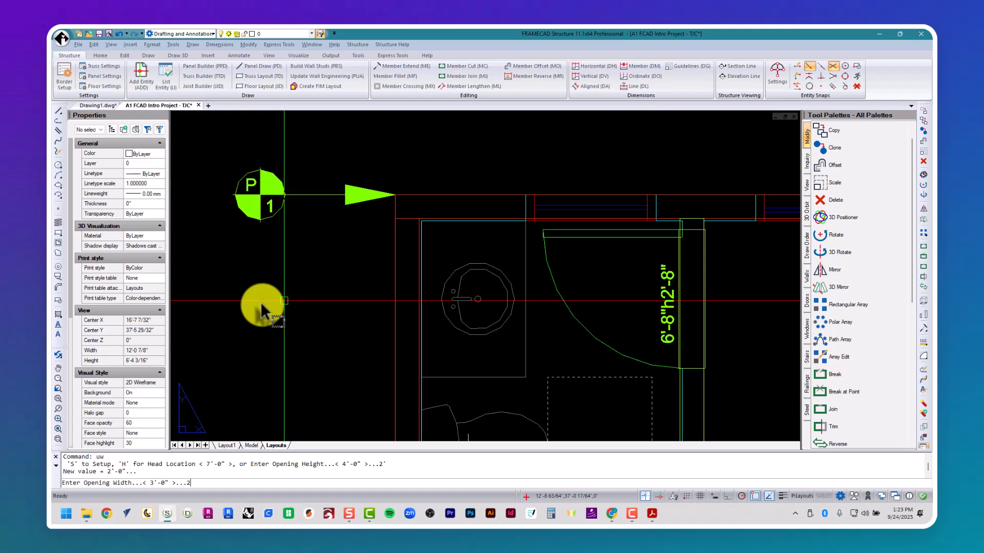
key("Return")
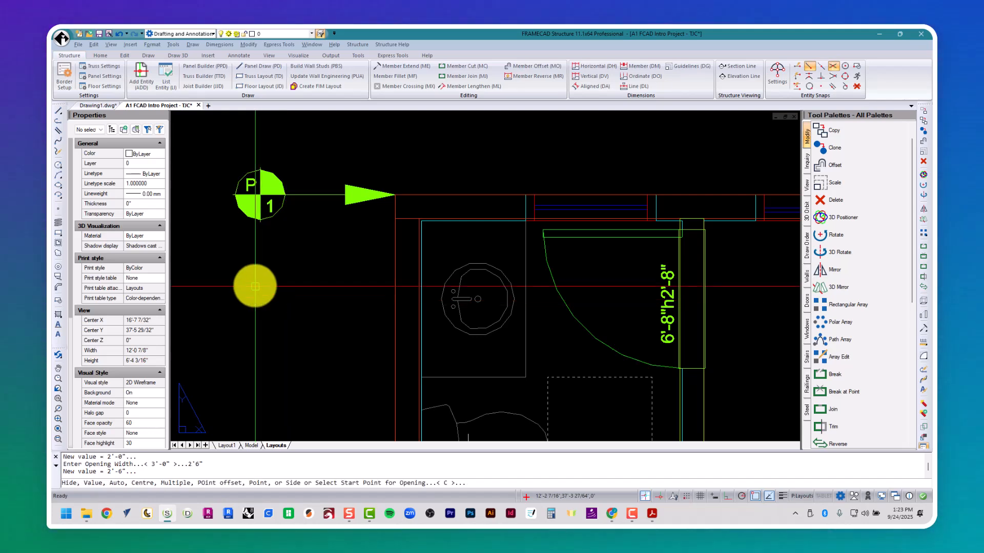
left_click(526, 202)
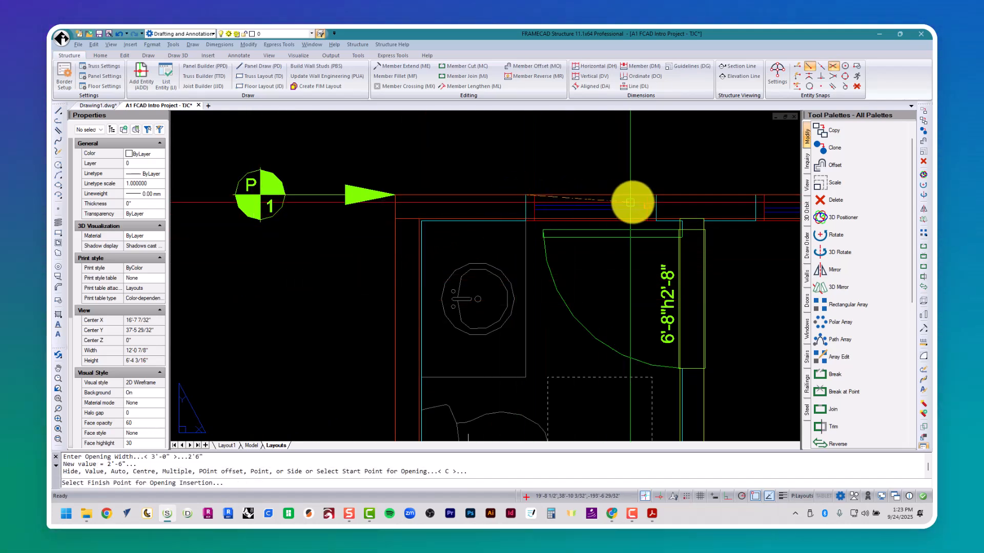
scroll(558, 207, "down", 10)
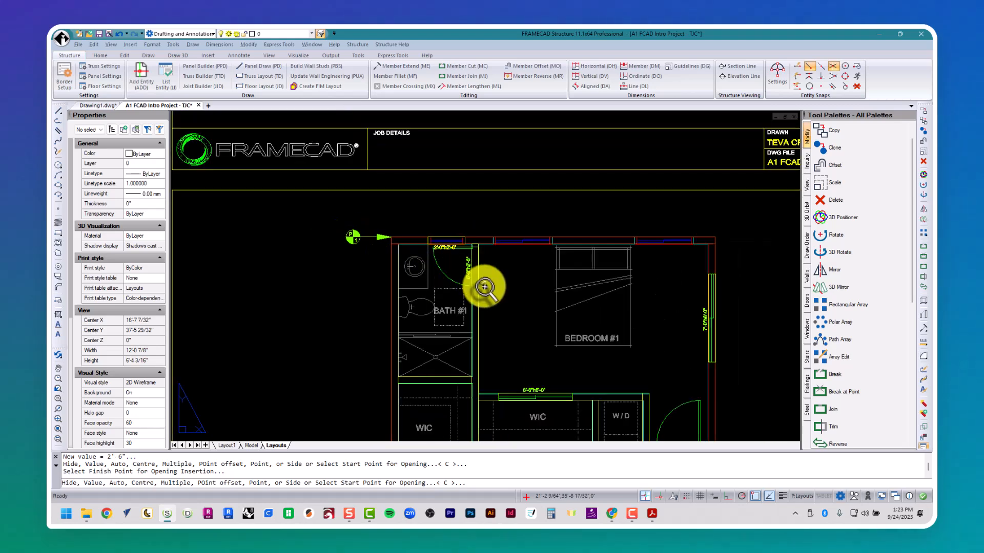
- Insert a window opening 4' high and 4' wide over the Bedroom #1 window nearest Bath #1, checking the window schedule
mouse_move(424, 213)
middle_mouse_down()
mouse_move(323, 203)
mouse_move(374, 149)
middle_mouse_up()
scroll(259, 202, "up", 5)
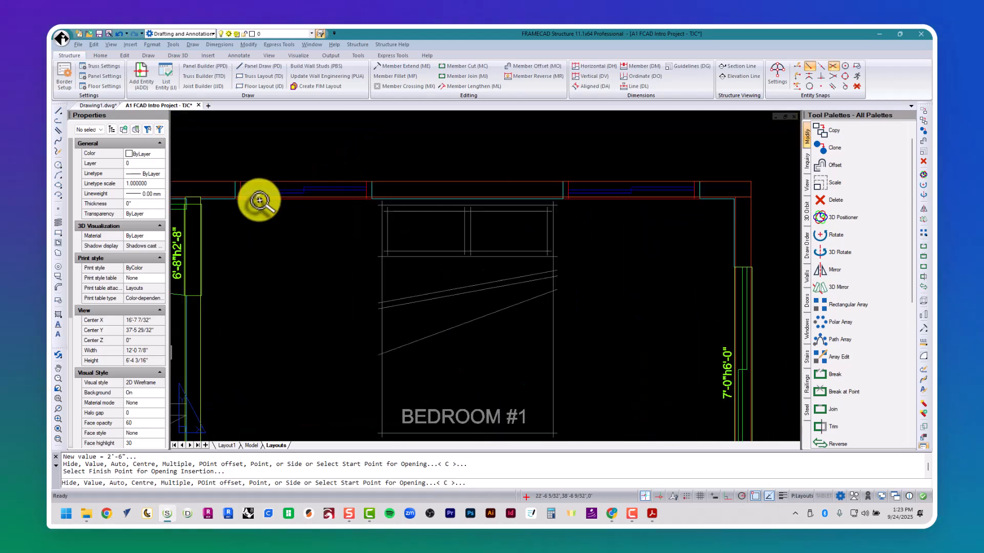
key("Return")
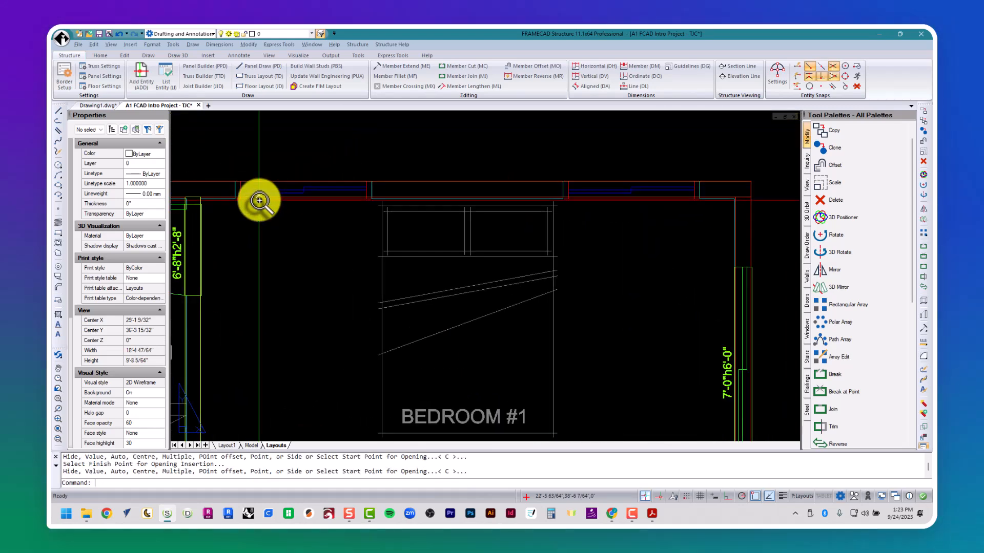
key("Escape")
key("Escape")
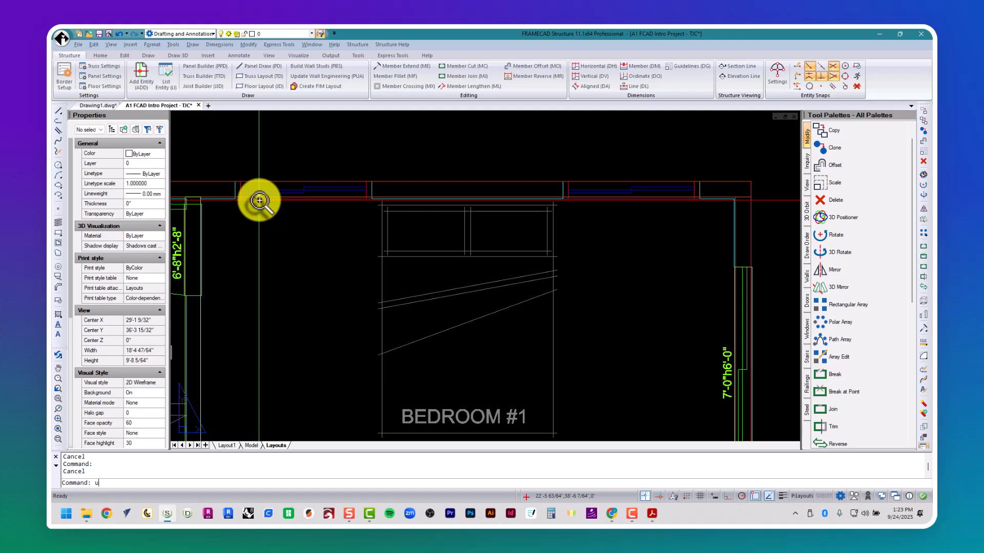
key("Return")
key("alt+Tab")
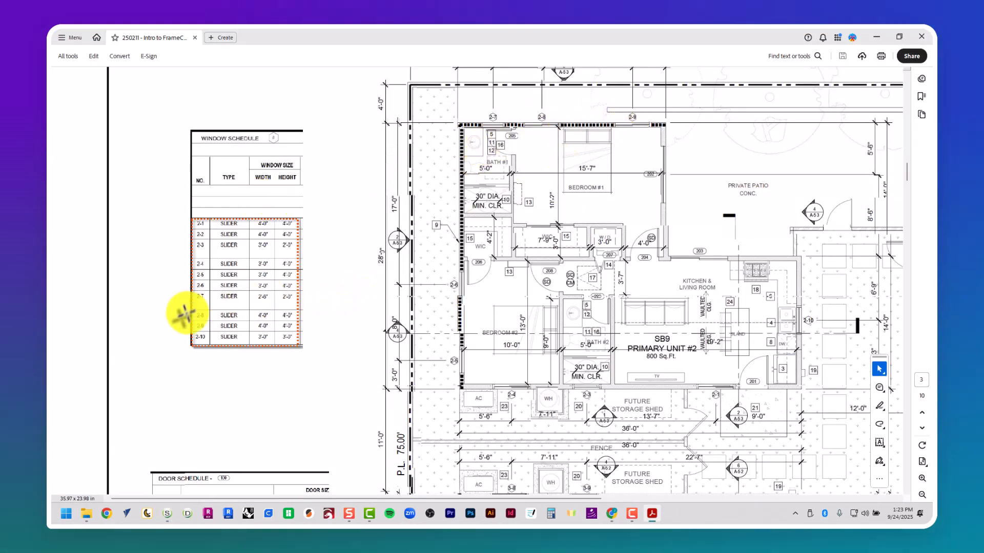
key("alt+Tab")
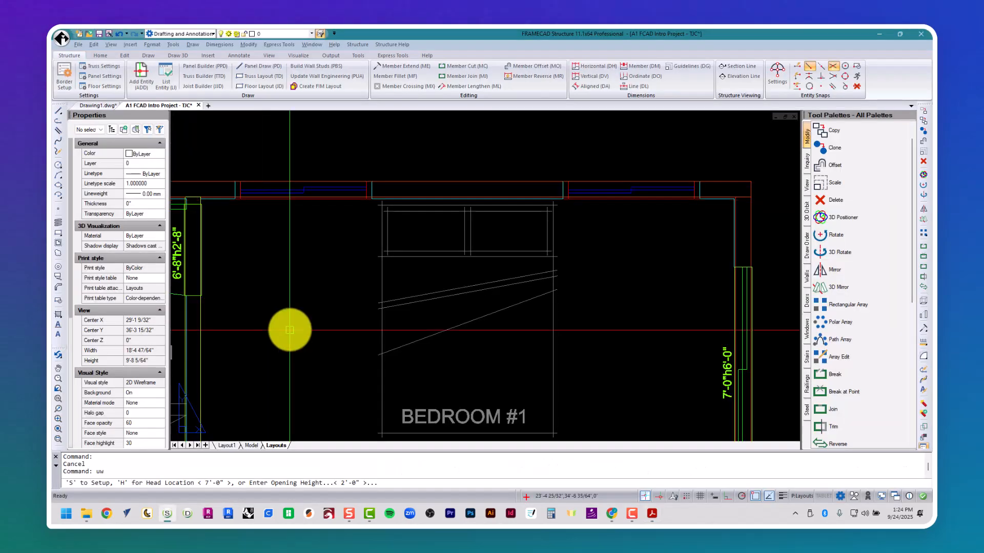
type("4")
key("Return")
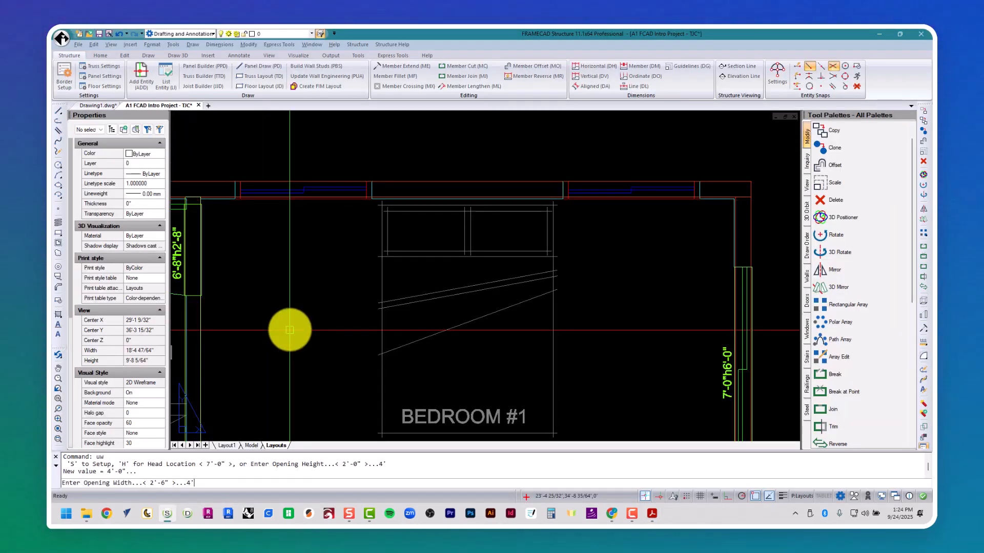
key("Return")
left_click(238, 182)
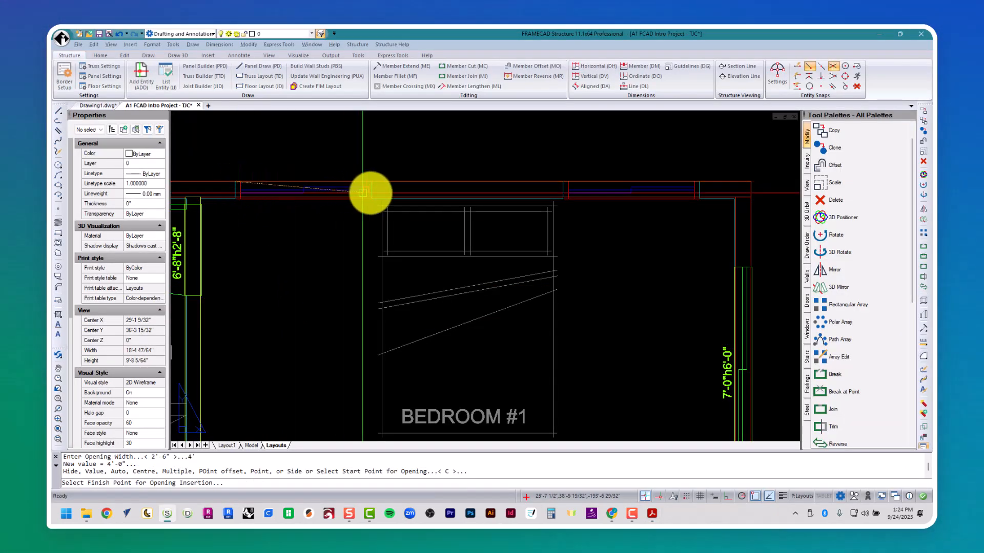
left_click(372, 190)
- Place a second opening of the same size over the other Bedroom #1 window, nearest the private patio, and end the opening command
left_click(569, 182)
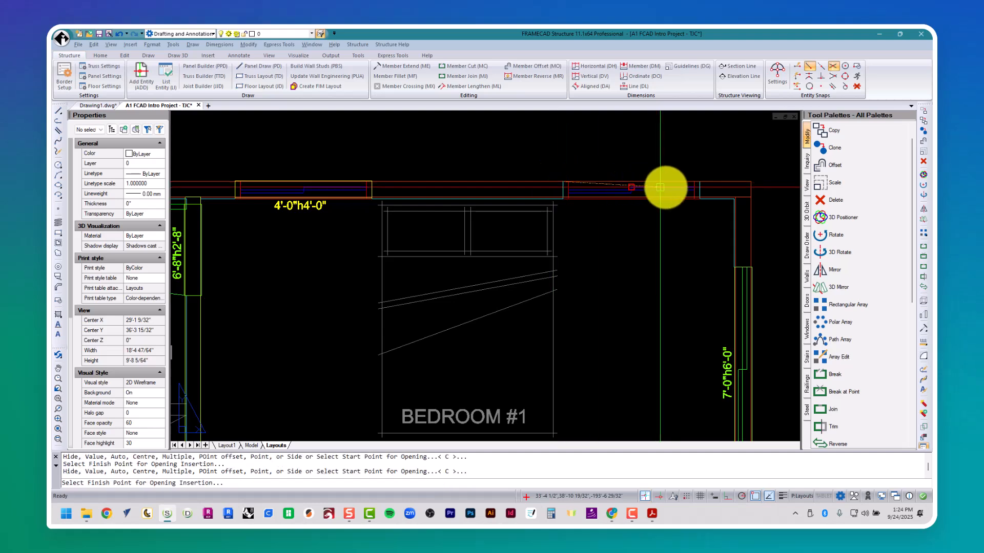
left_click(700, 185)
scroll(590, 342, "down", 3)
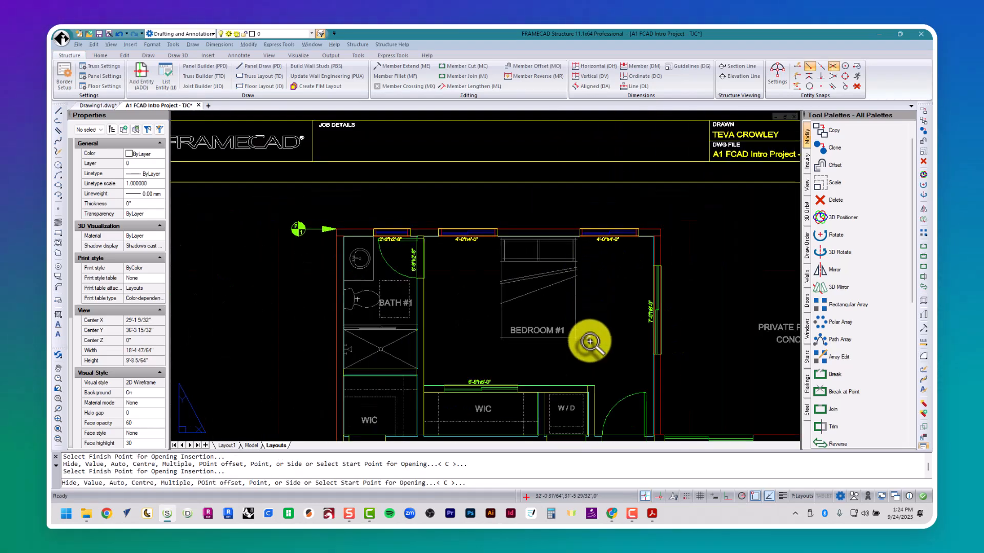
middle_click_drag(590, 342, 487, 220)
key("Escape")
key("Escape")
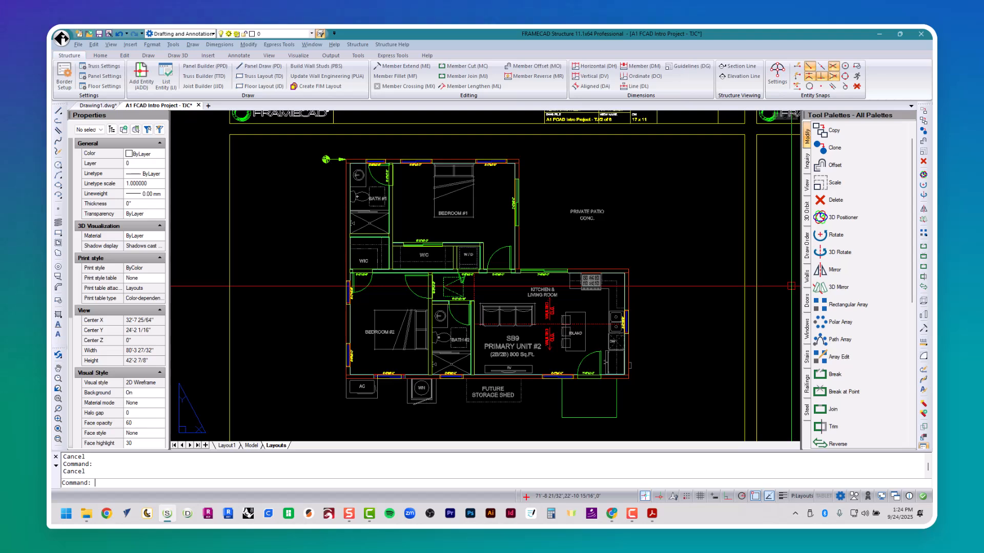
- Save the drawing under the new file name "A2 FCAD Intro Project - TJC" in the 2 - Lectures folder
left_click(207, 225)
middle_click_drag(208, 224, 329, 238)
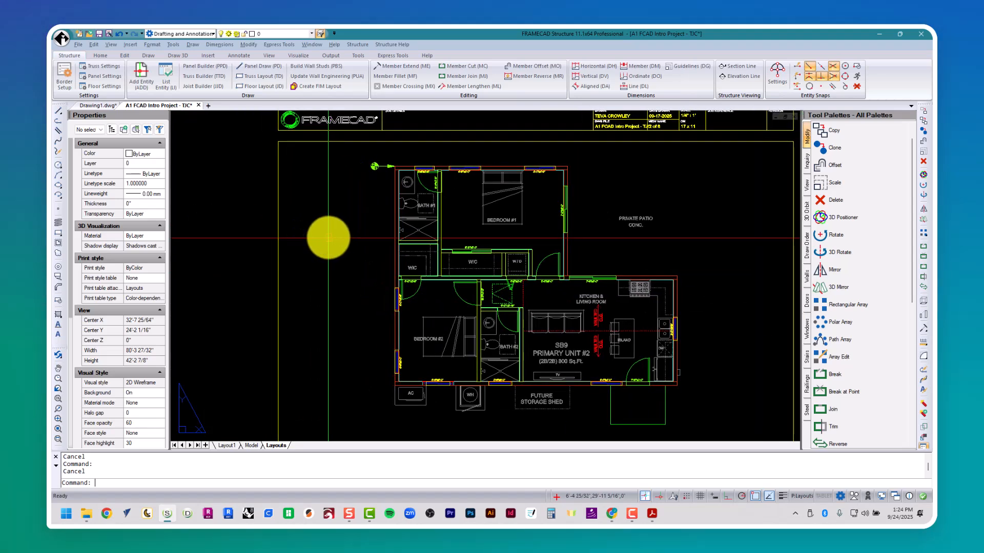
type("saveas")
key("Return")
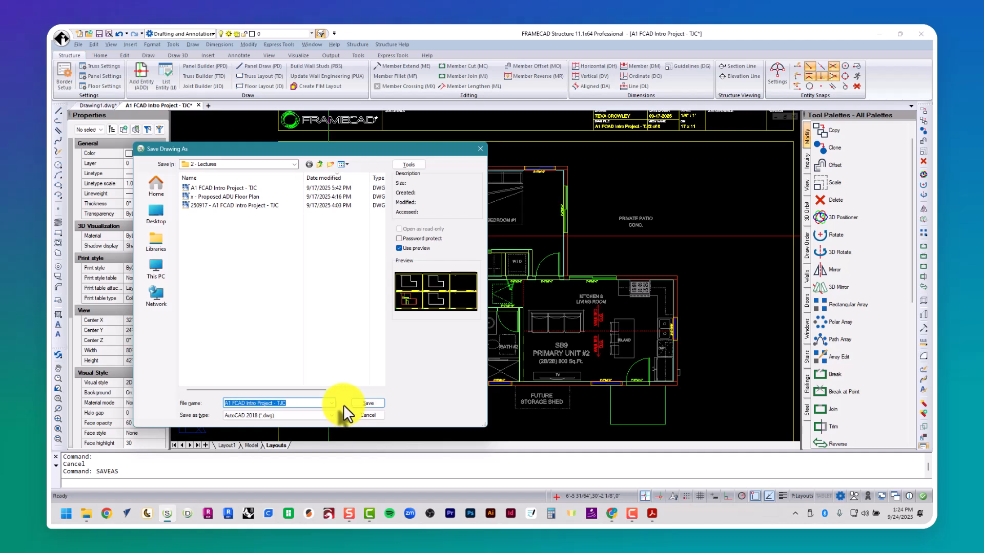
type("A2")
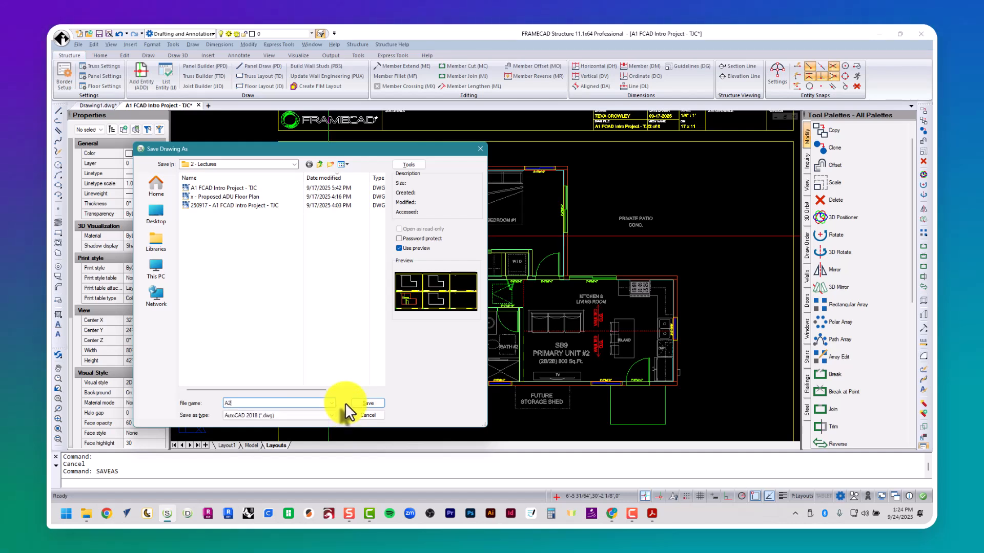
type(" FCAC")
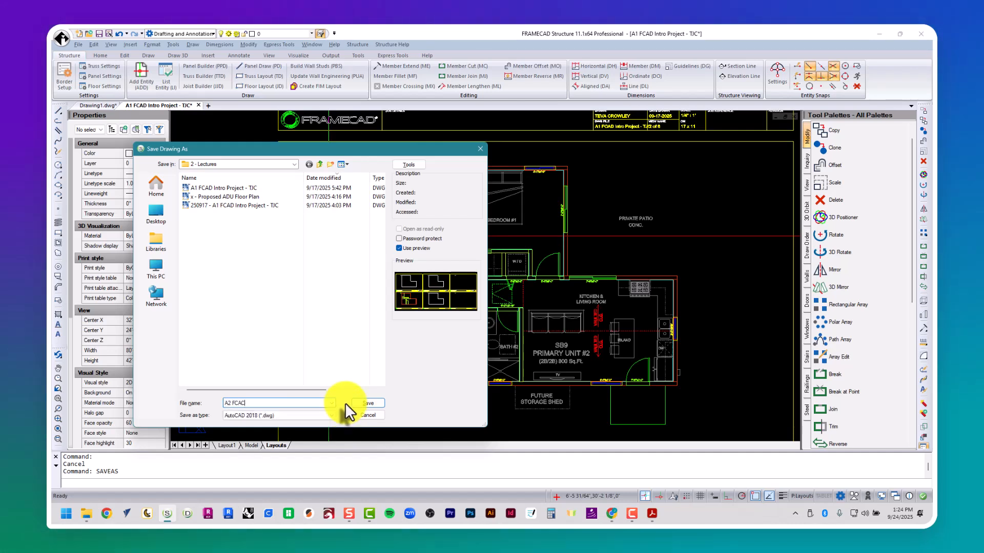
key("BackSpace")
type("D R")
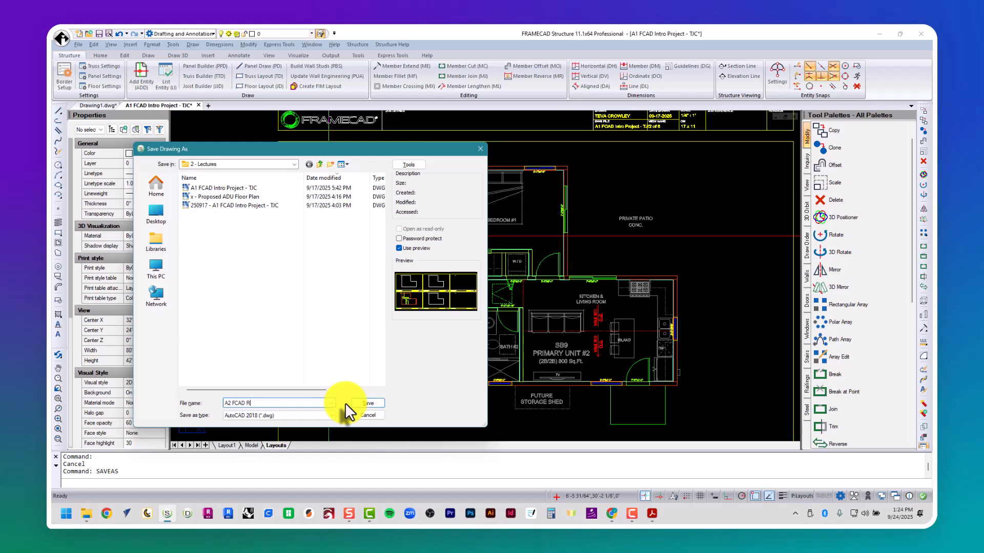
key("BackSpace")
type("Intro Proje")
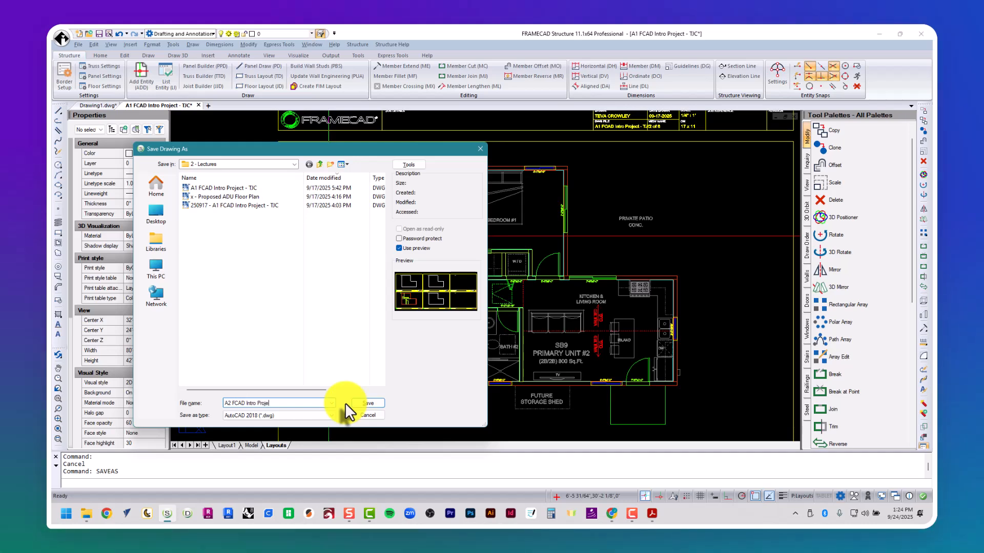
type("ct - TJC")
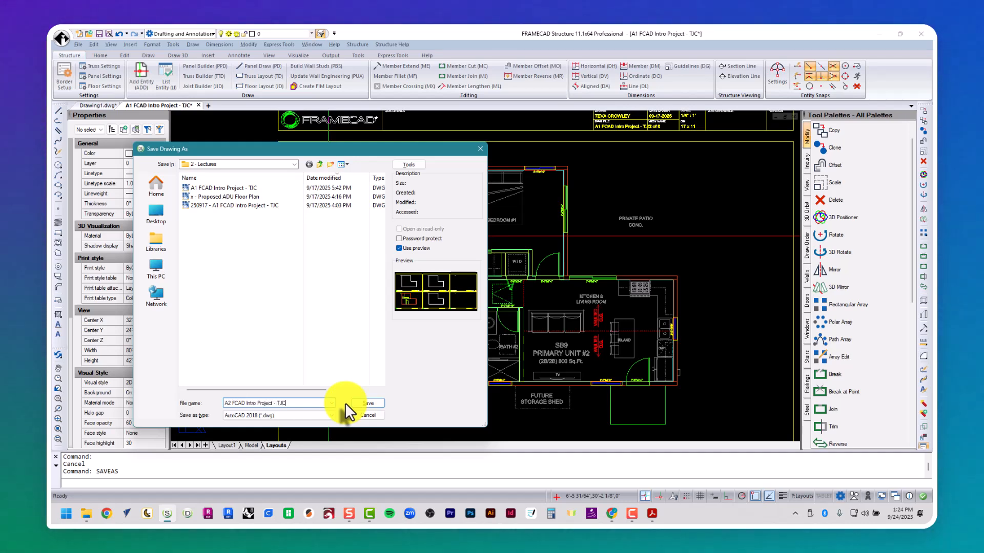
key("ctrl+a")
key("Return")
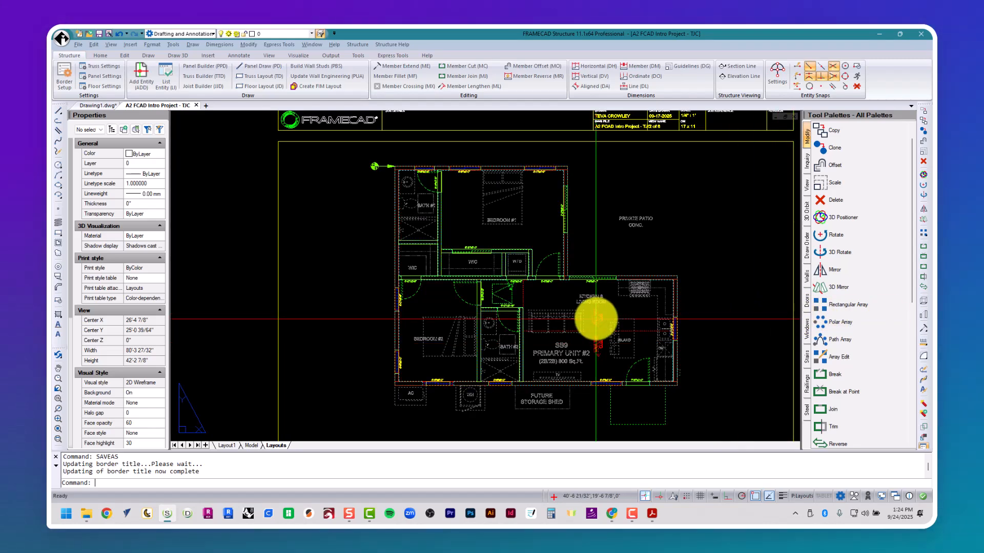
- Switch to view 2, which holds the plain building outline
middle_click_drag(378, 249, 353, 252)
type("v")
key("Return")
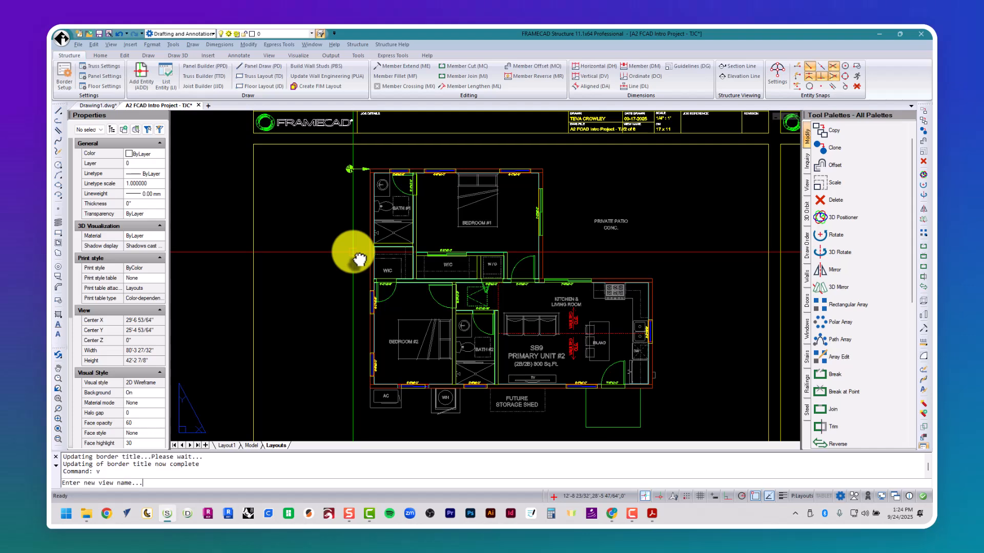
type("2")
key("Return")
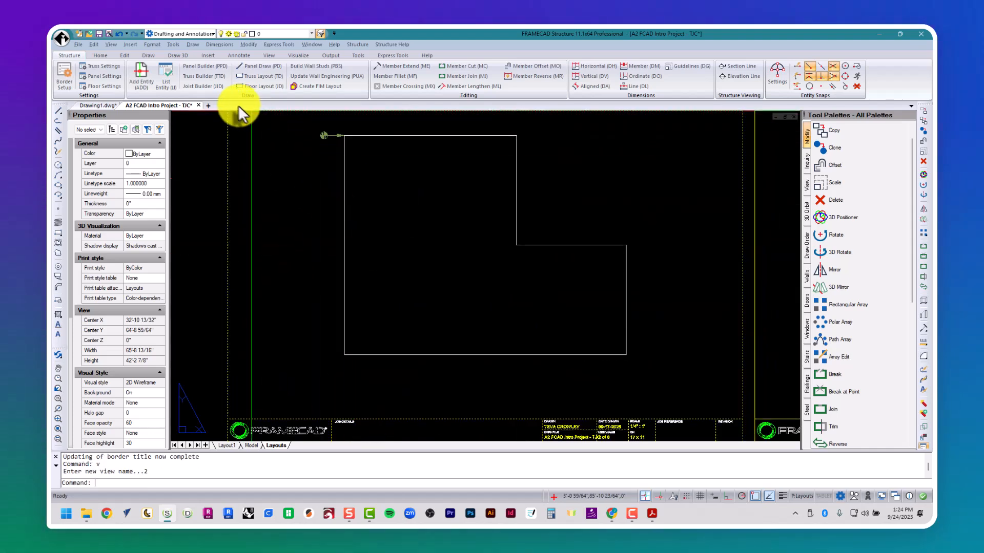
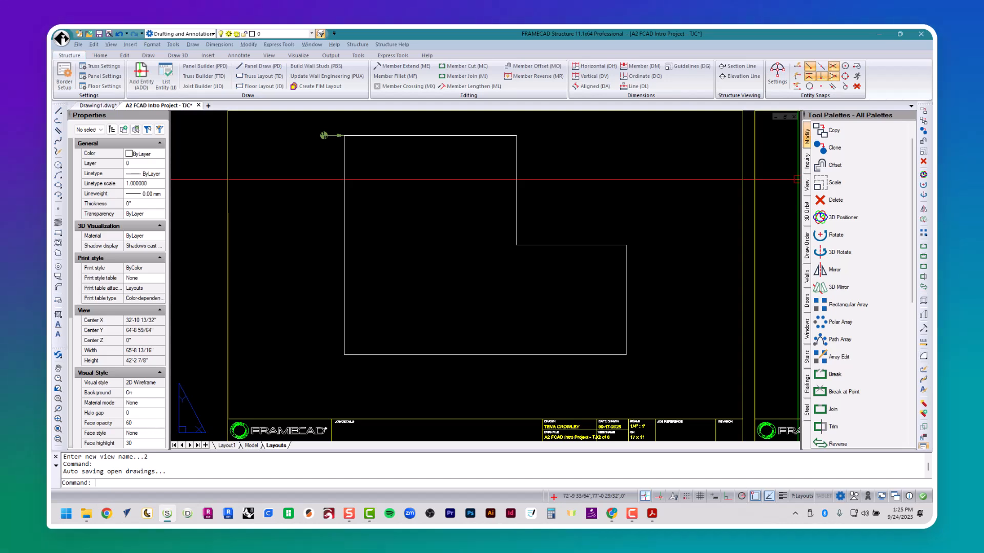
- Offset the building outline 12" outward to form the roof overhang line, and end the Offset command
middle_click_drag(418, 271, 415, 276)
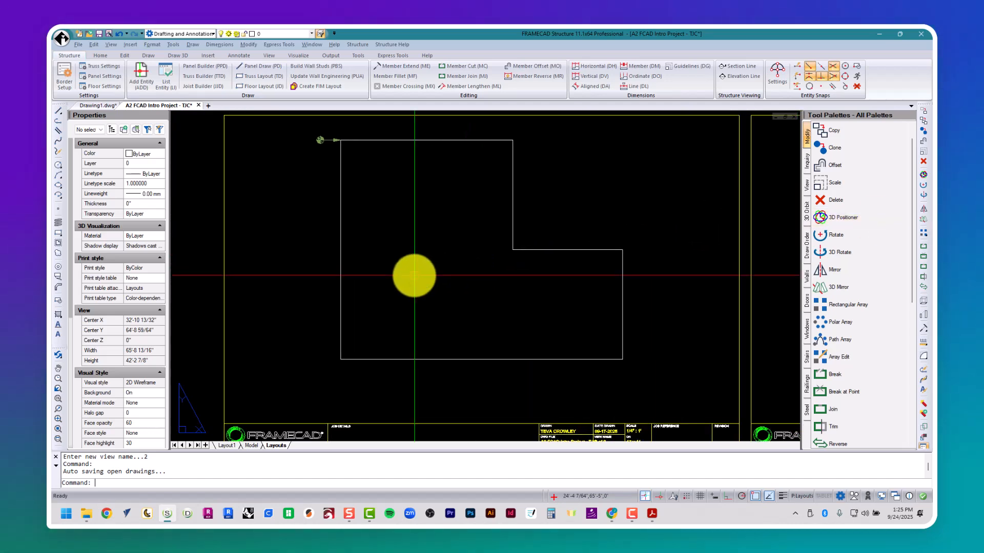
type("offset")
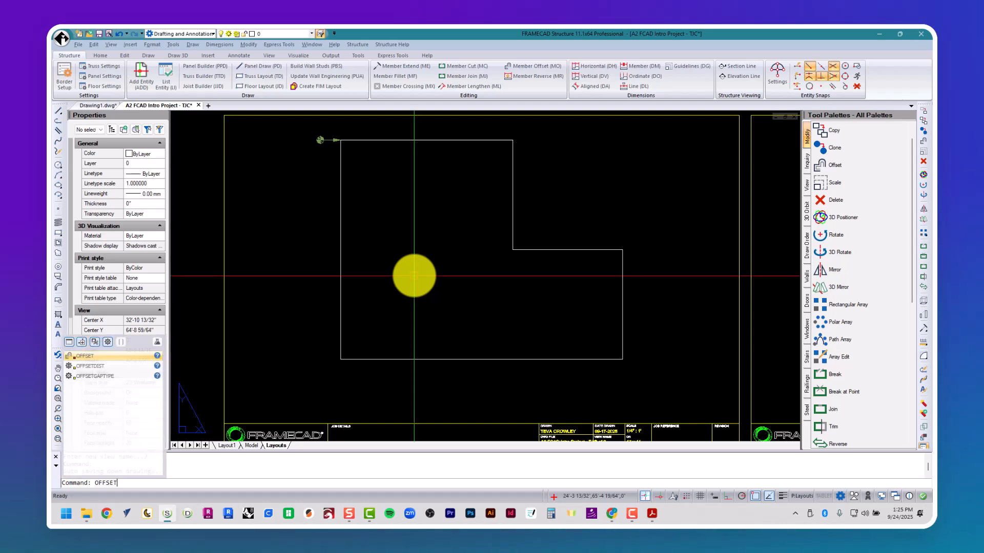
key("Return")
type("12\"")
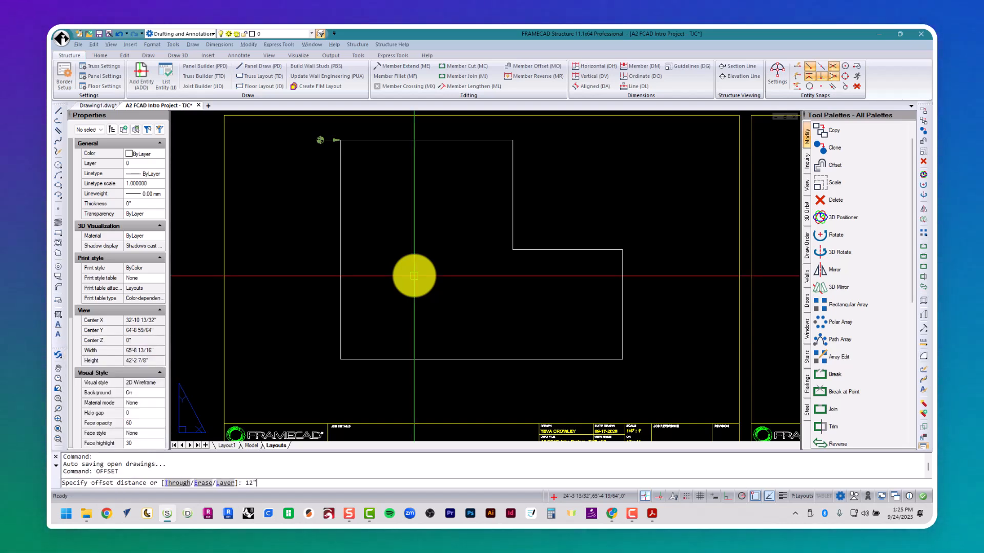
key("Return")
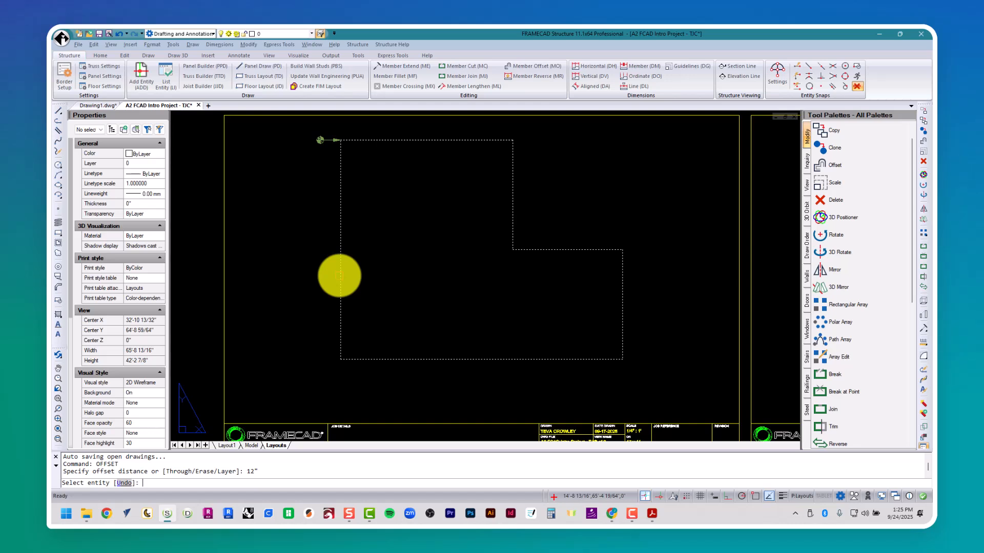
left_click(339, 276)
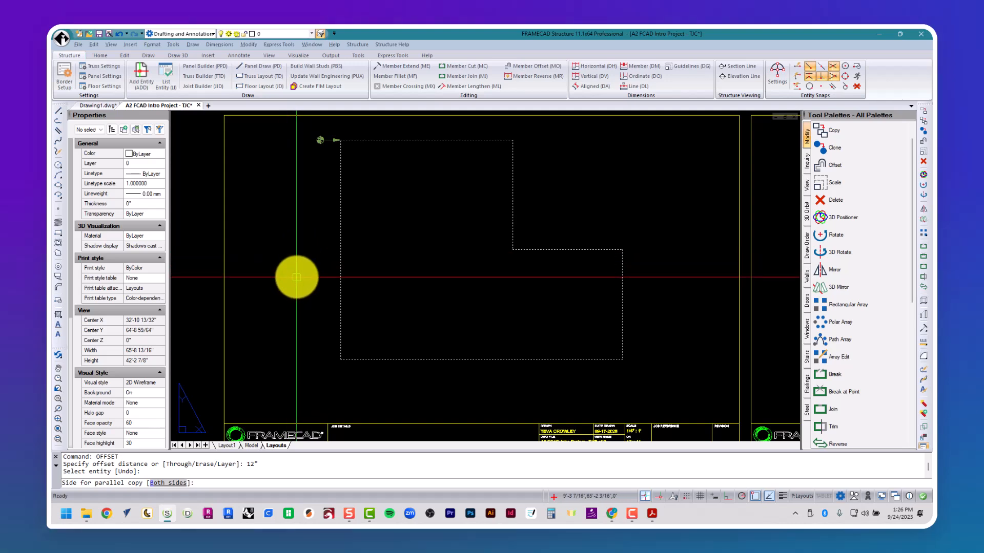
left_click(296, 277)
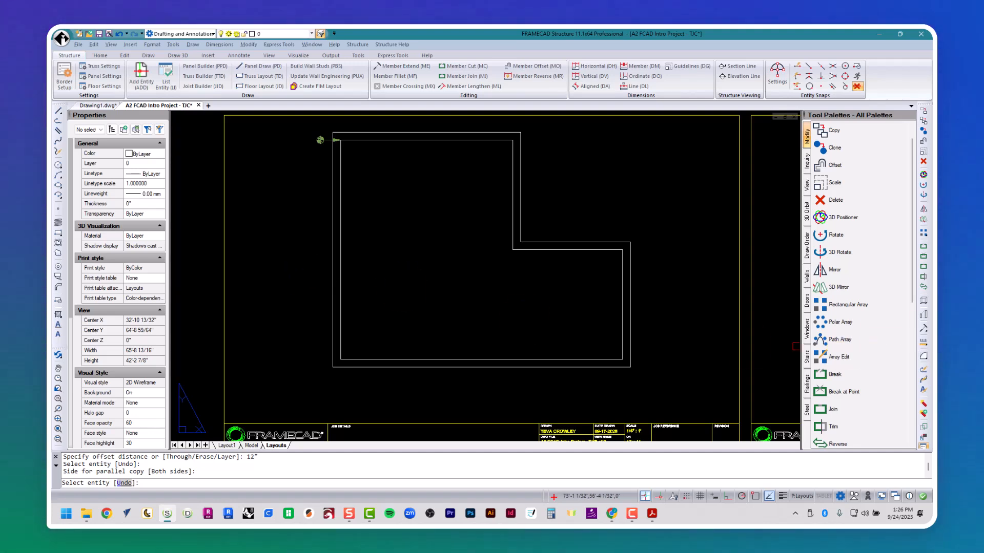
left_click(401, 348)
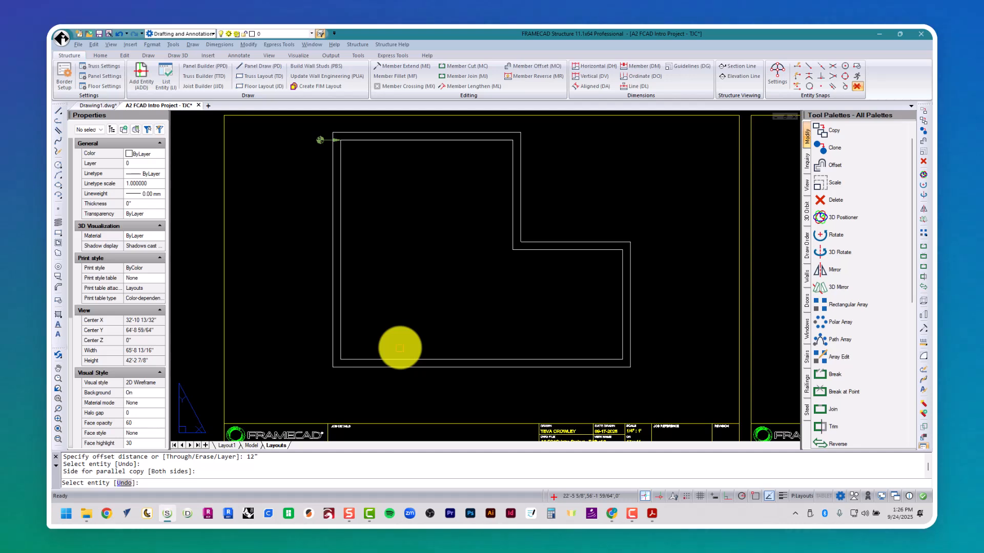
key("Return")
key("Escape")
key("Escape")
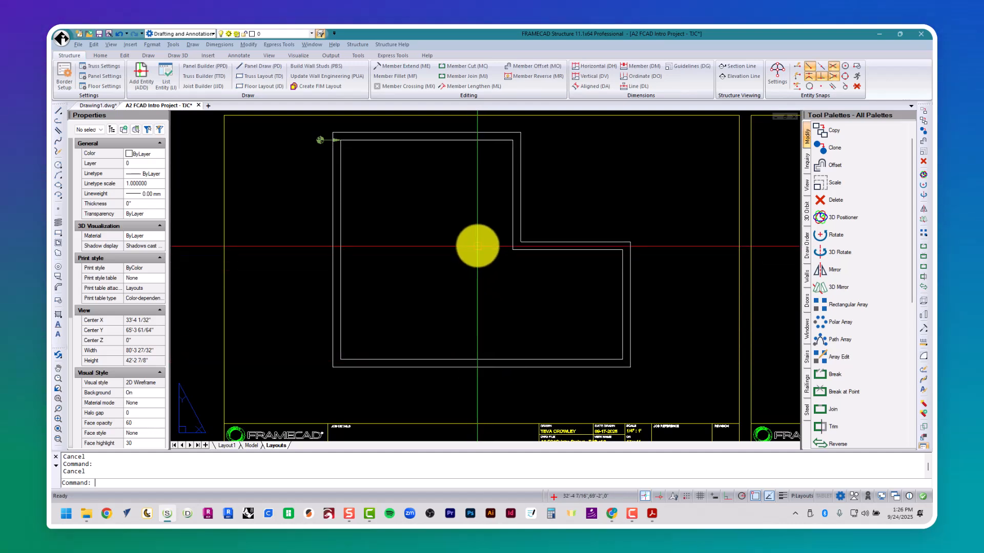
- Code the inner building outline as a truss support line
left_click(353, 45)
mouse_move(390, 120)
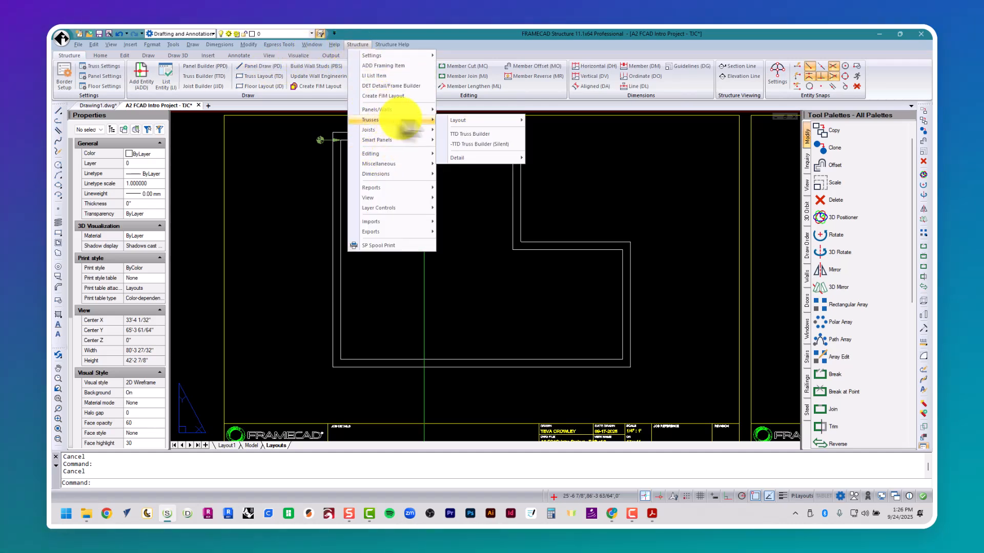
mouse_move(480, 123)
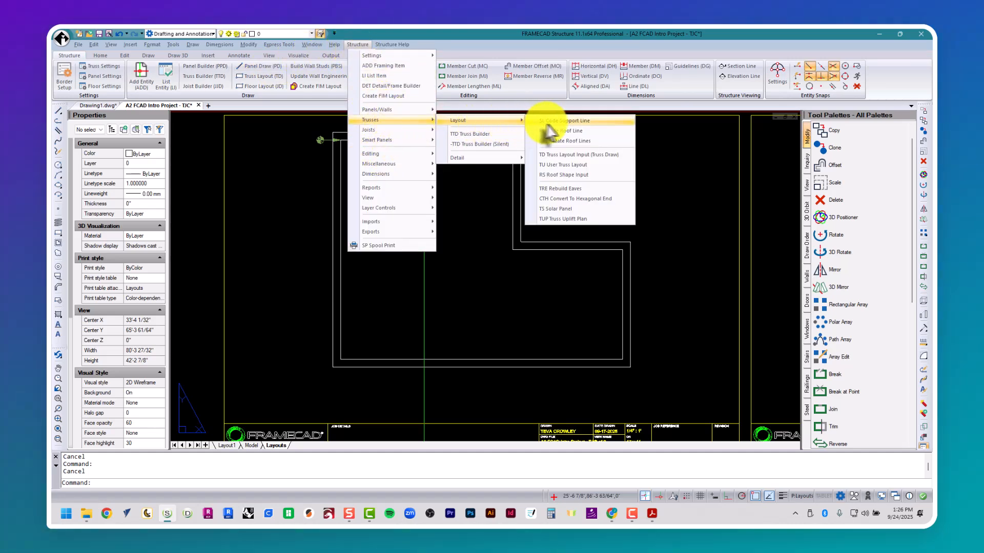
left_click(588, 121)
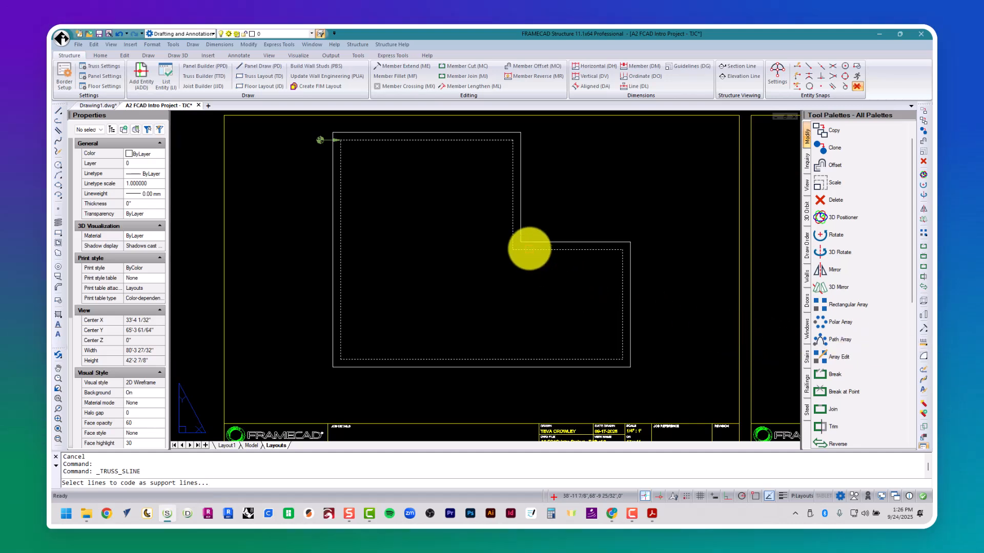
left_click(529, 249)
key("Return")
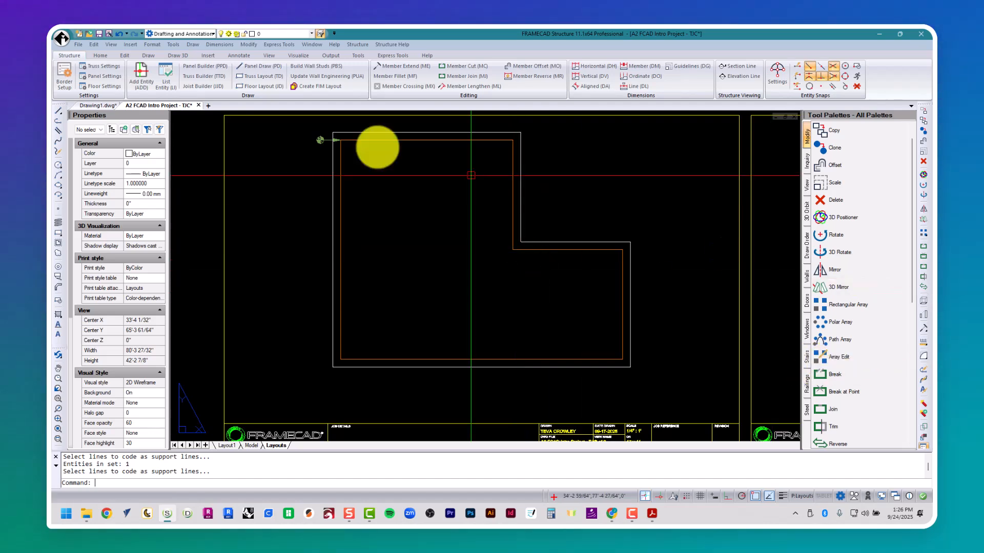
- Code the outer overhang outline as a truss roof line
left_click(357, 45)
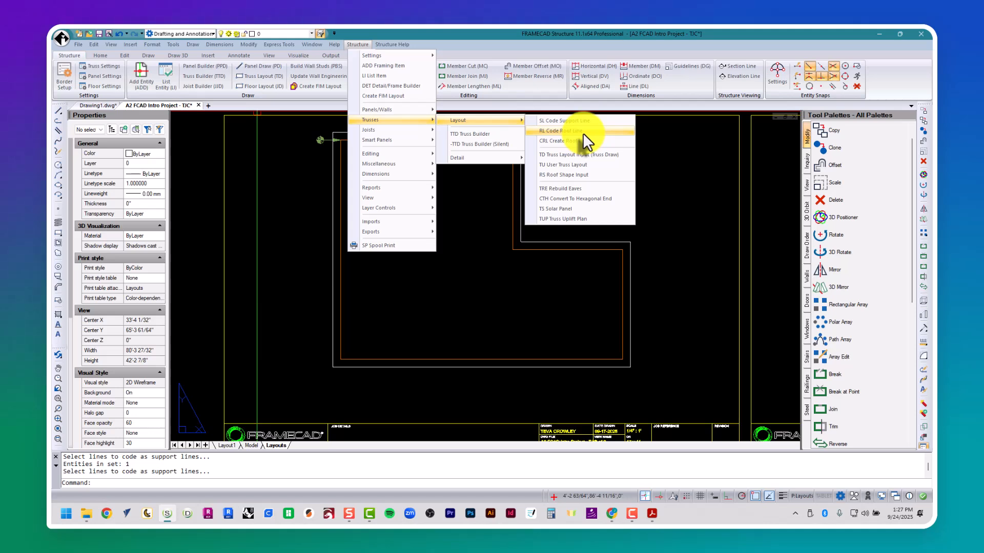
left_click(583, 132)
left_click(566, 243)
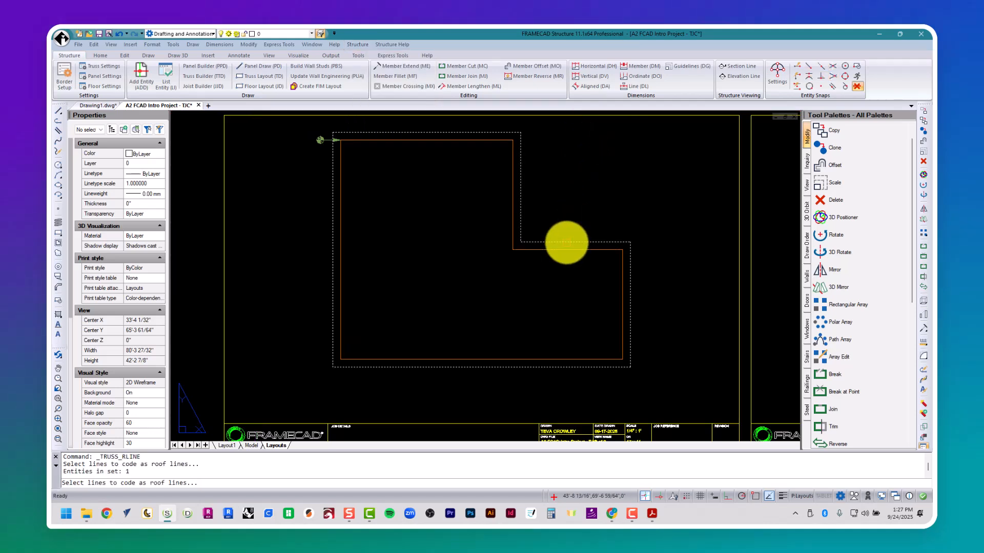
key("Return")
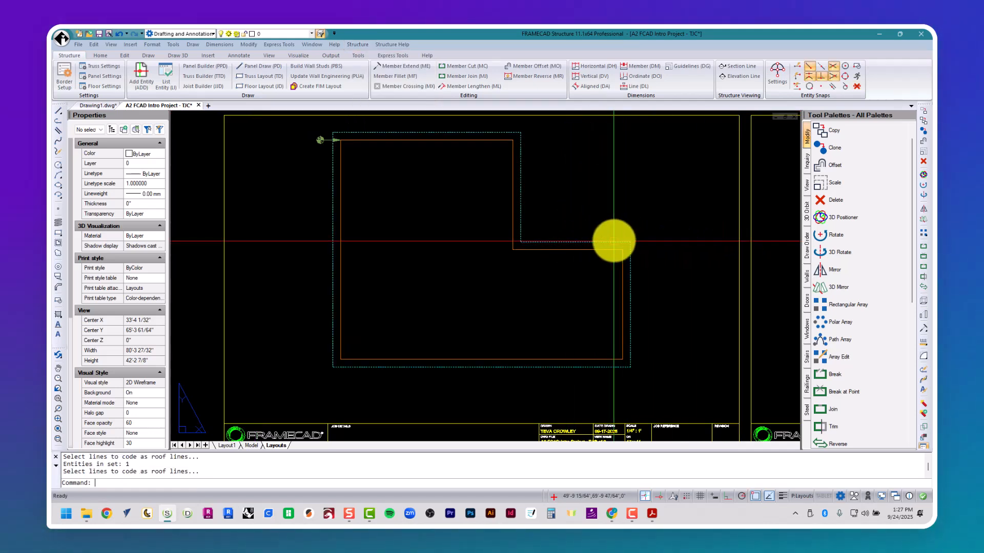
scroll(609, 246, "up", 5)
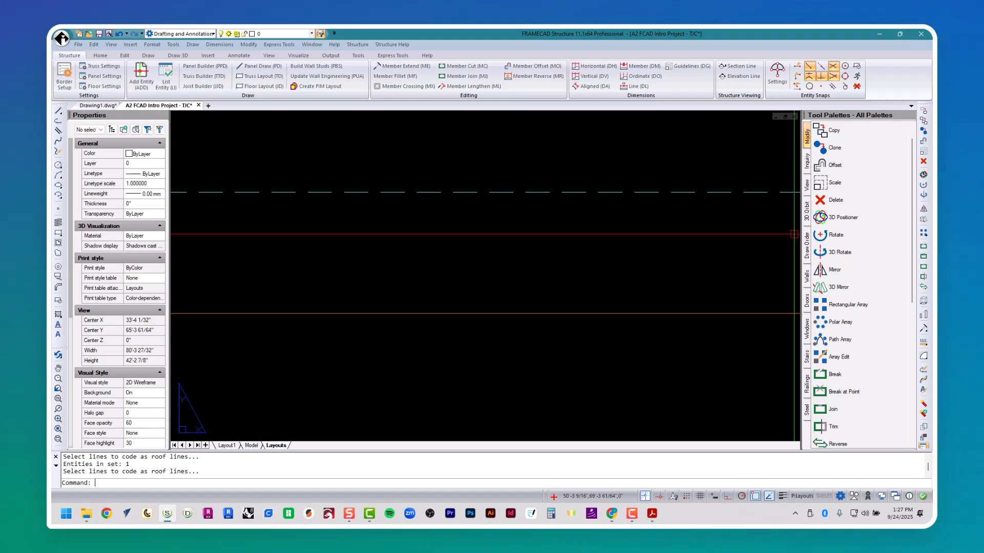
- Switch to the project guide in Google Docs and read the roof block examples and the Create Roof Lines instructions
key("alt+Tab")
scroll(403, 264, "down", 1)
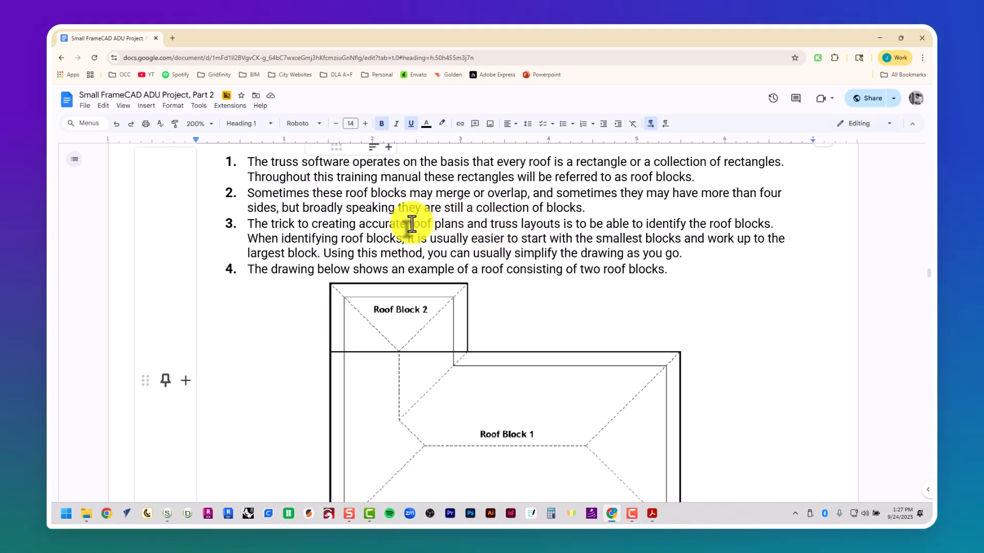
scroll(412, 224, "down", 2)
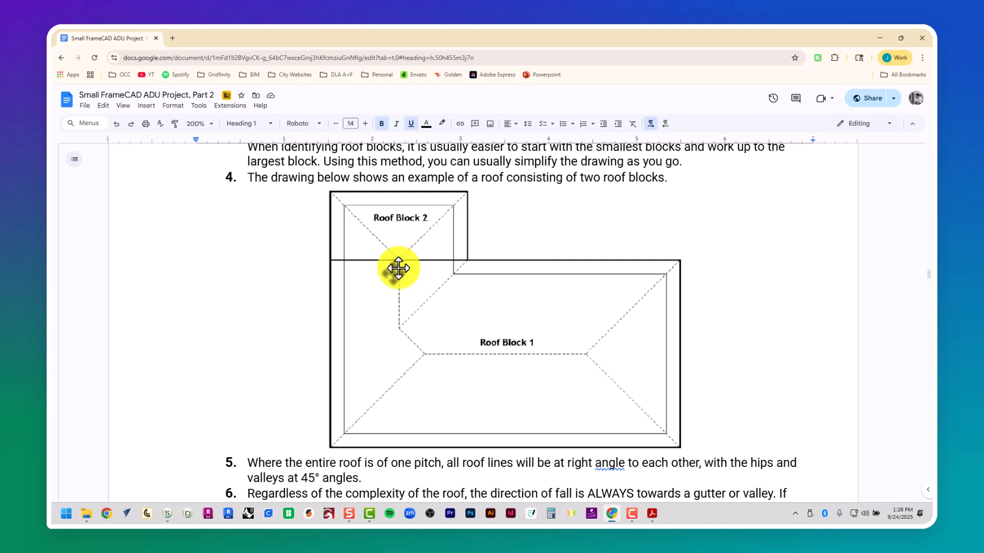
scroll(398, 268, "down", 2)
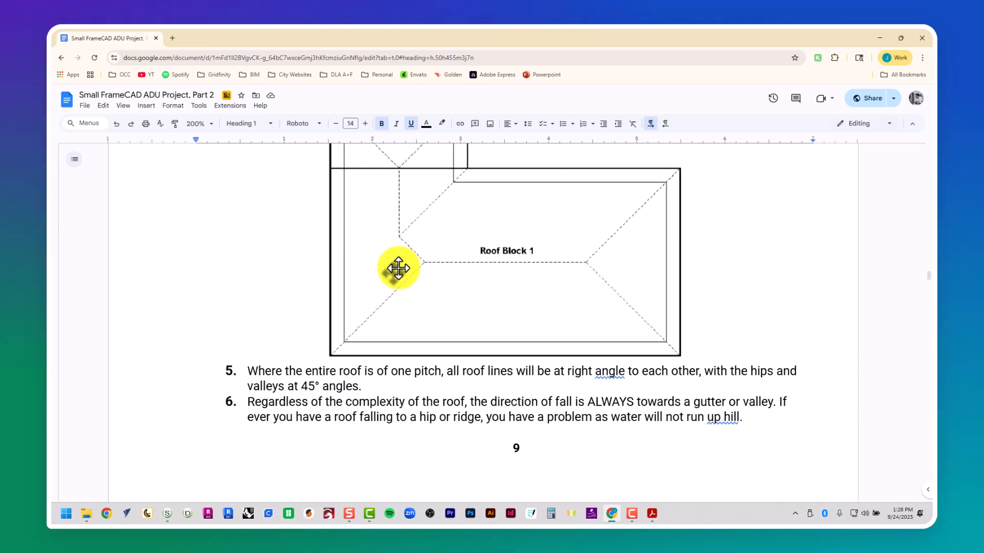
scroll(398, 268, "up", 2)
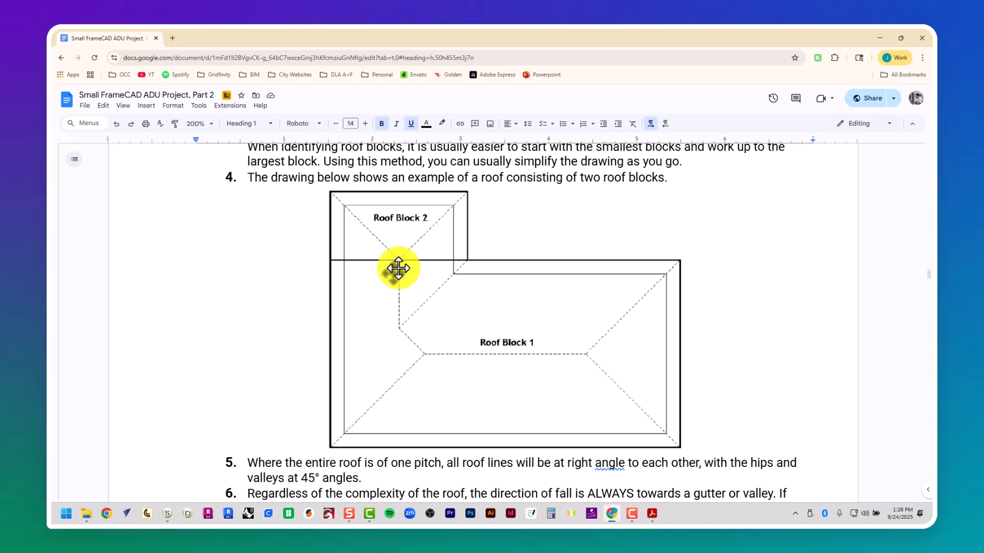
scroll(398, 268, "down", 2)
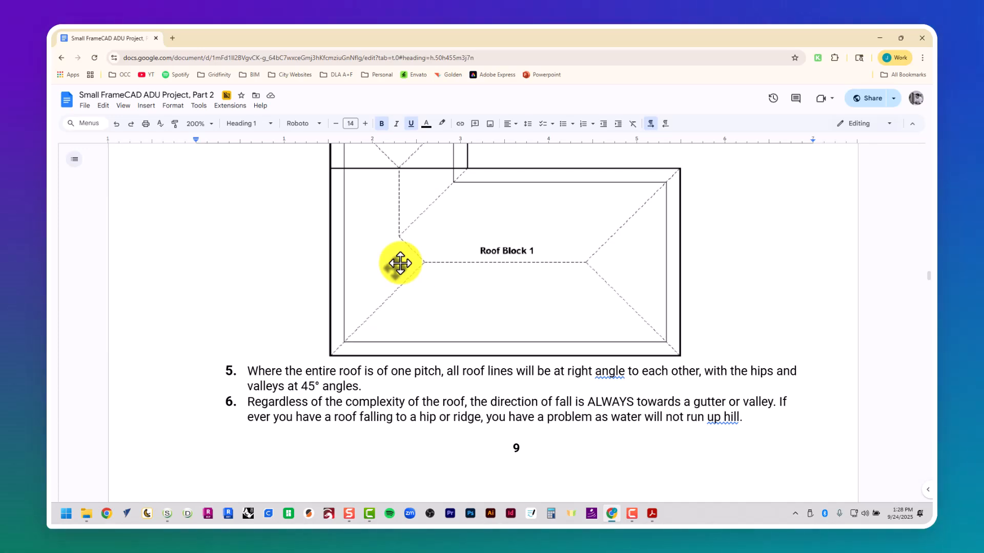
scroll(400, 264, "down", 10)
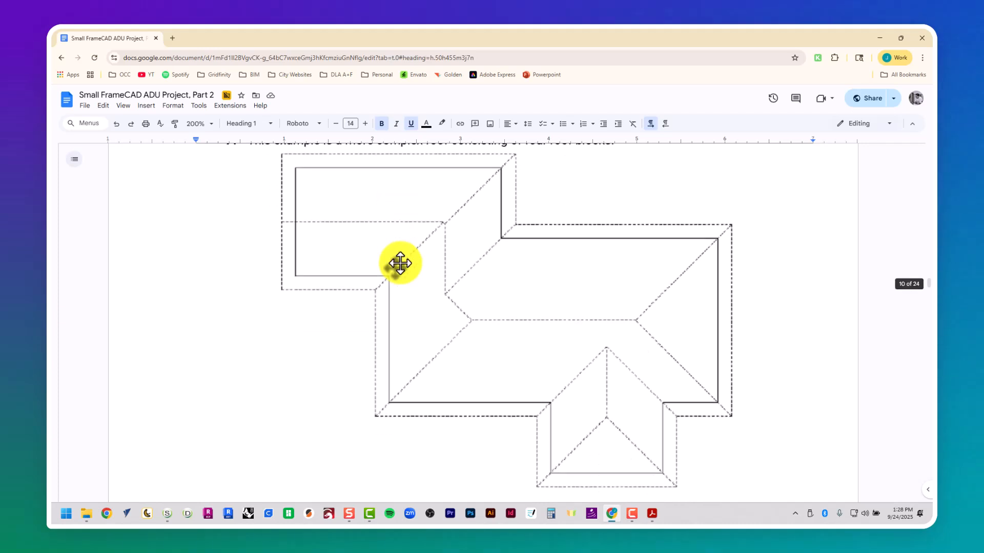
scroll(400, 263, "up", 1)
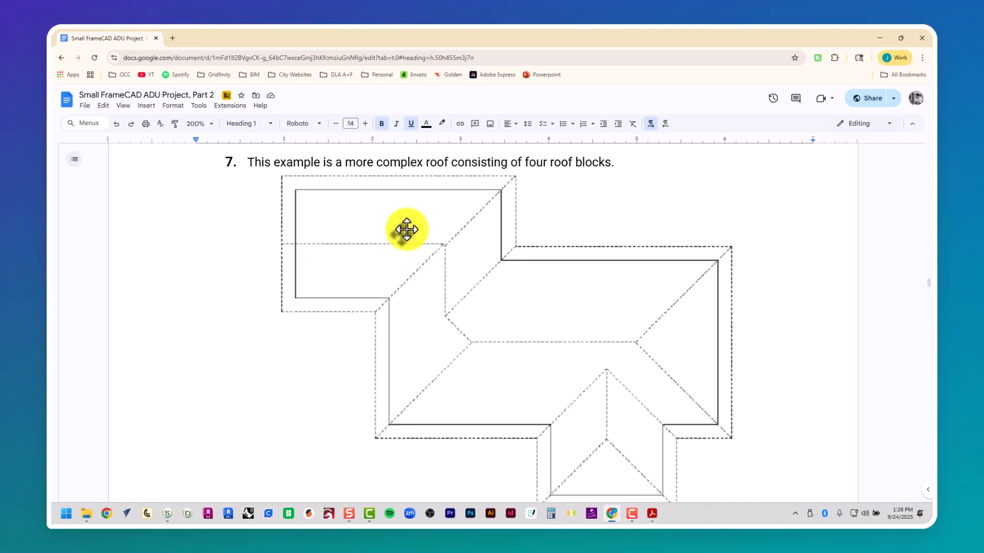
scroll(406, 229, "down", 10)
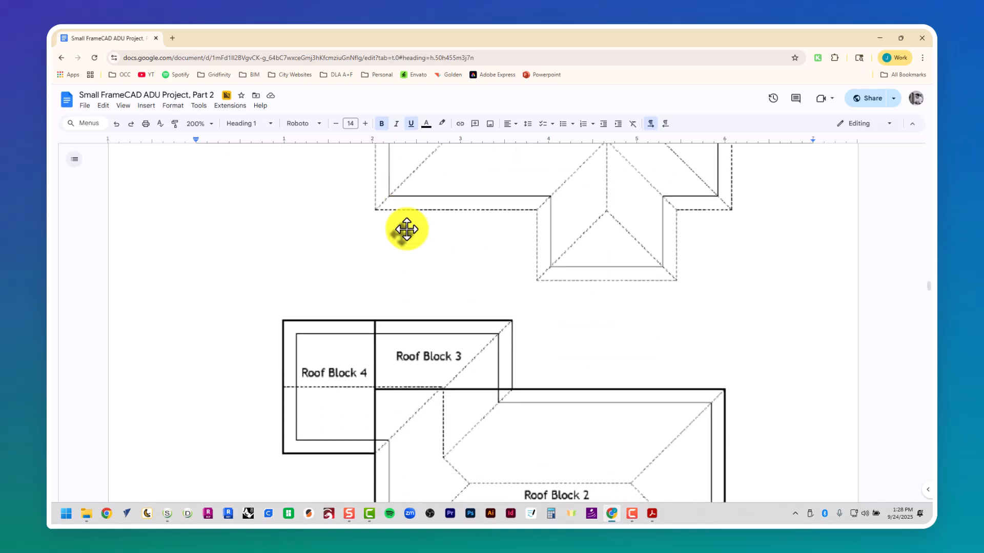
scroll(406, 229, "down", 7)
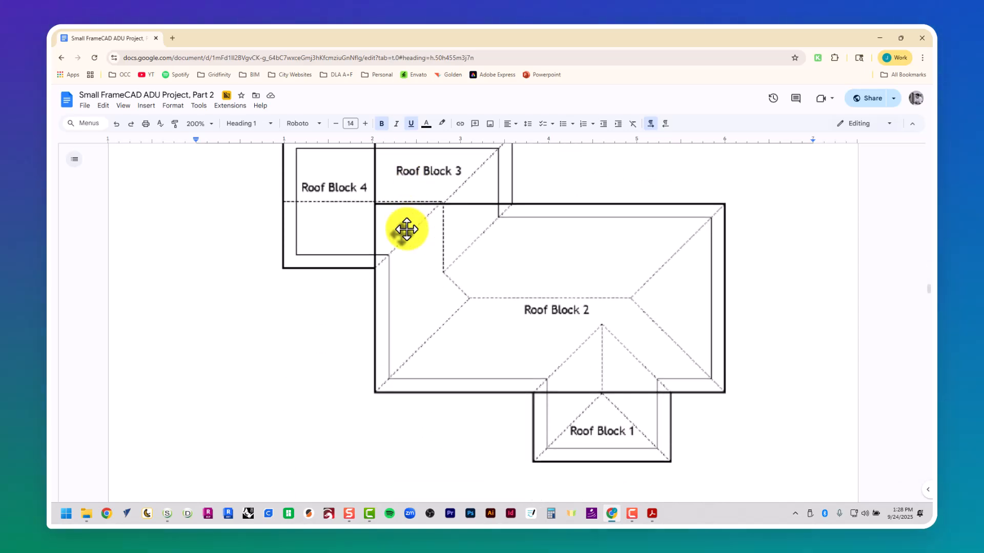
scroll(406, 229, "down", 5)
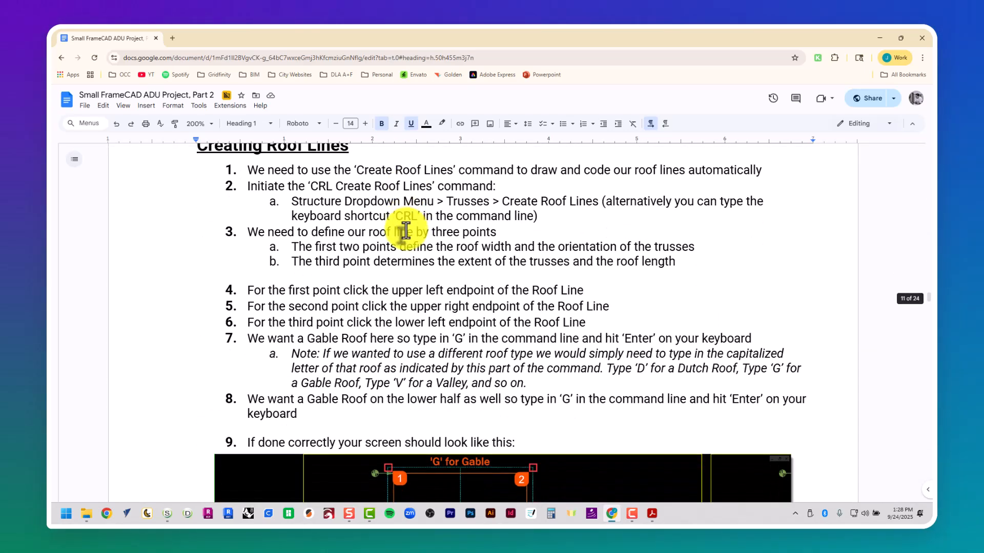
scroll(403, 232, "up", 1)
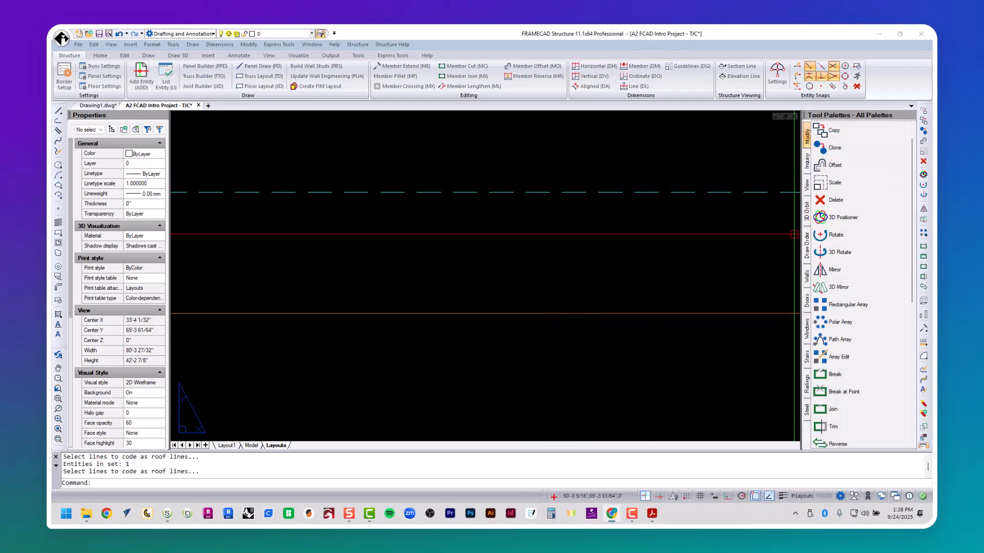
- Return to FRAMECAD Structure and define the main block with Create Roof Lines, using the outer outline's upper-left, upper-right and lower-left corners
scroll(724, 323, "up", 10)
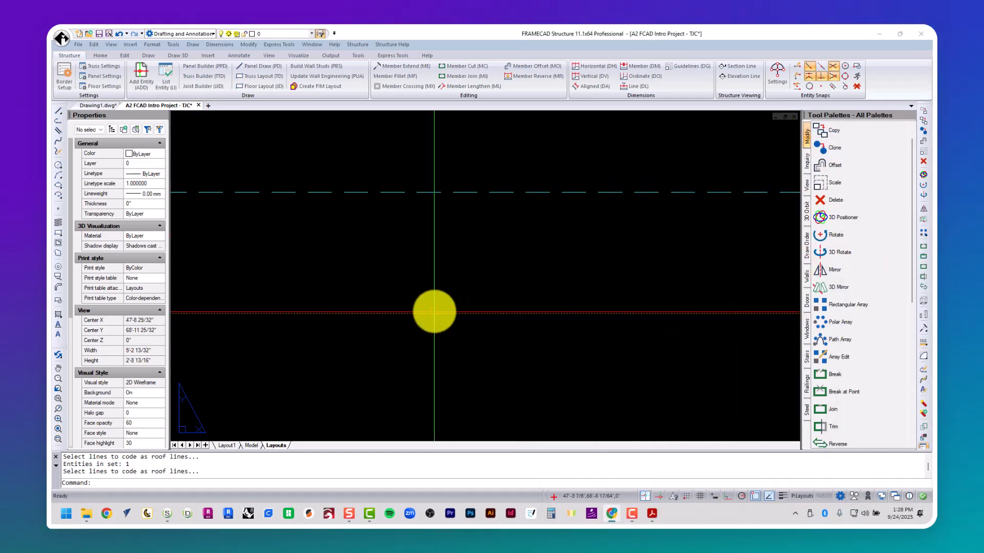
middle_click_drag(451, 330, 477, 323)
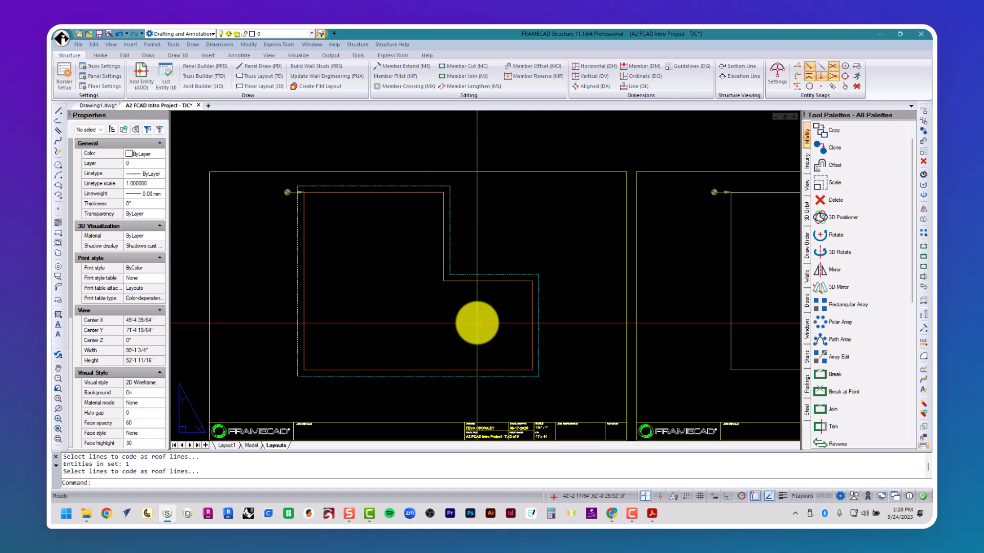
left_click(358, 45)
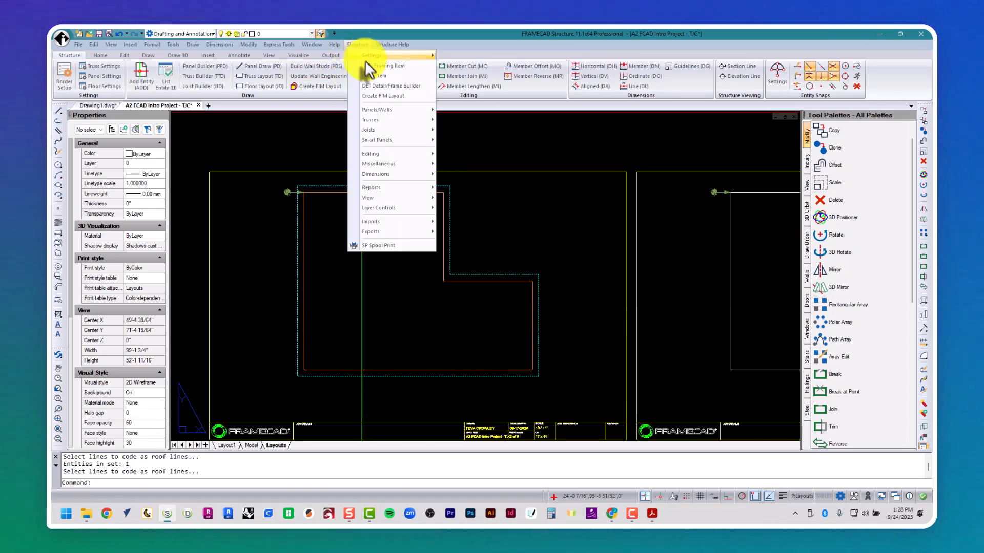
mouse_move(384, 121)
mouse_move(476, 121)
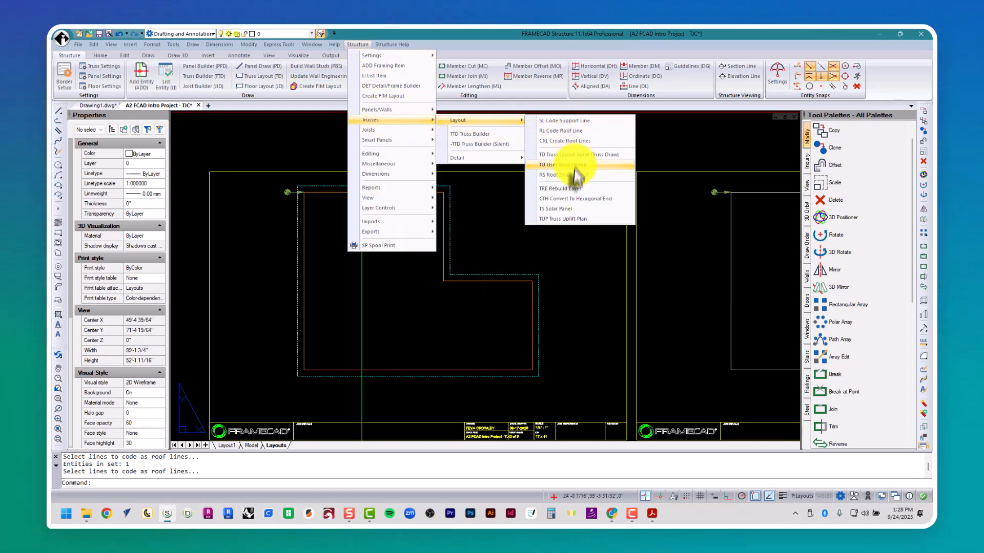
left_click(595, 140)
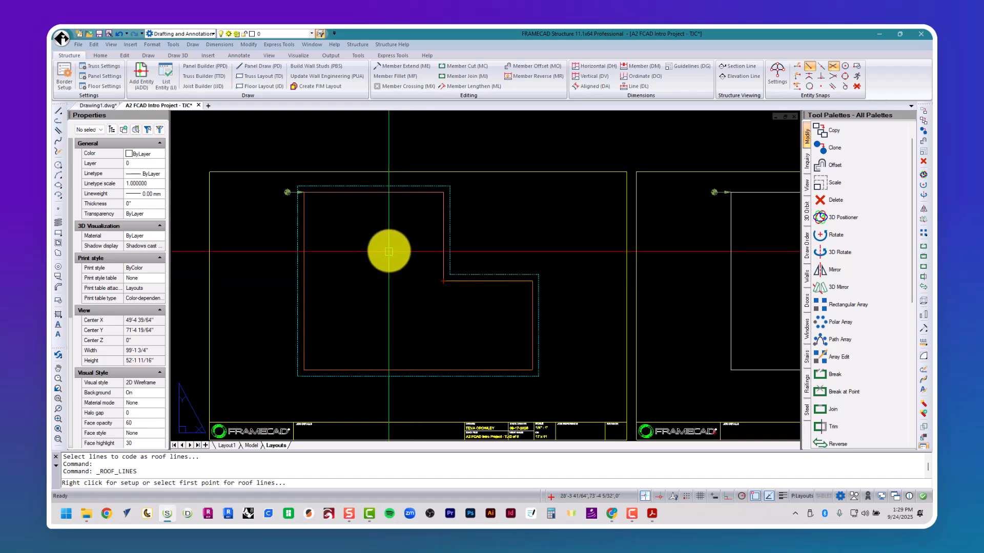
left_click(296, 183)
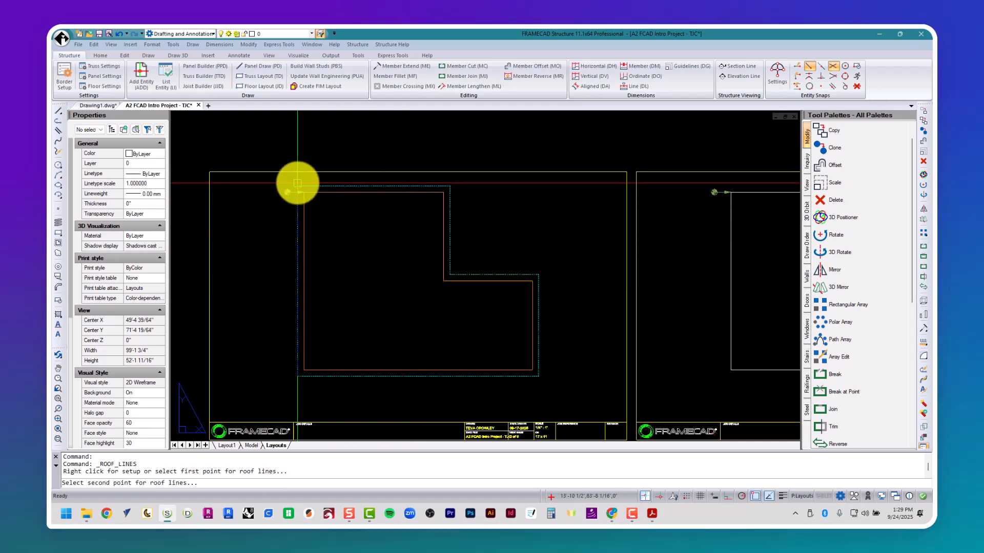
left_click(450, 186)
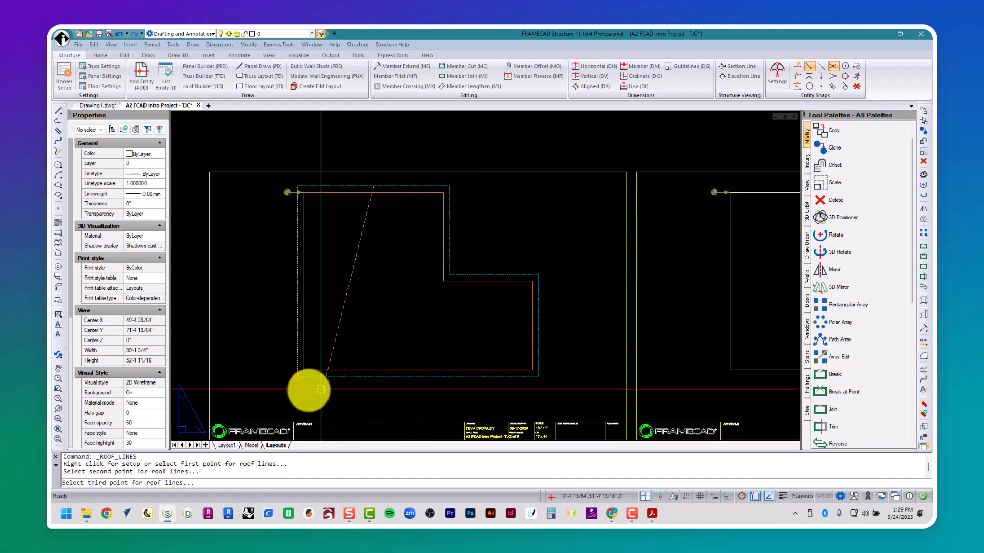
left_click(296, 377)
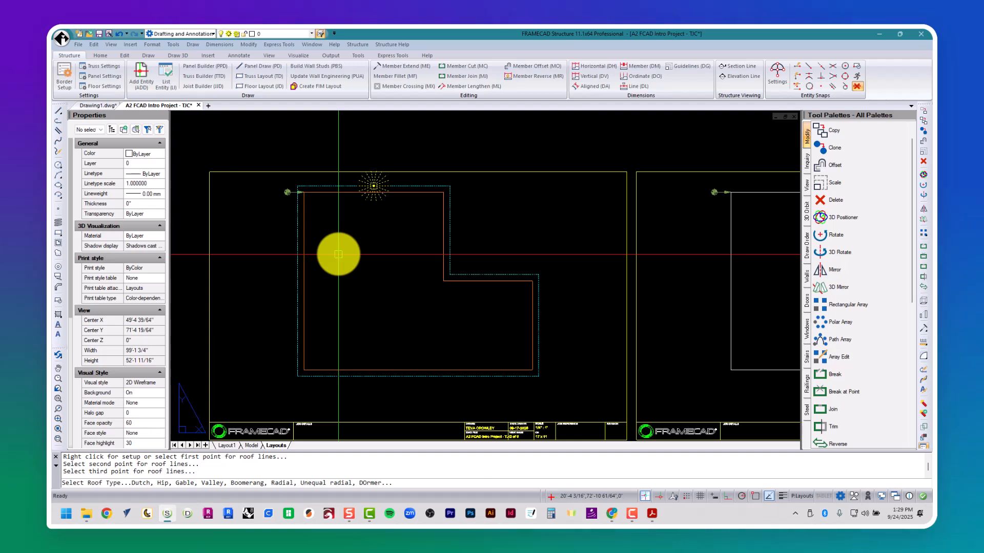
- Assign the Gable roof type to both ends of the main roof block and select its ridge line for inspection
type("g")
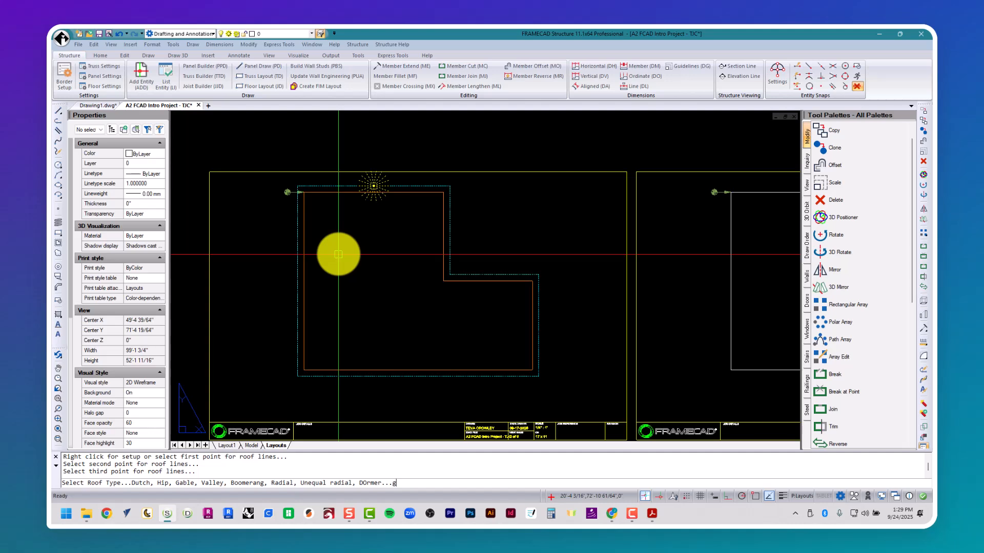
key("BackSpace")
type("g")
key("Return")
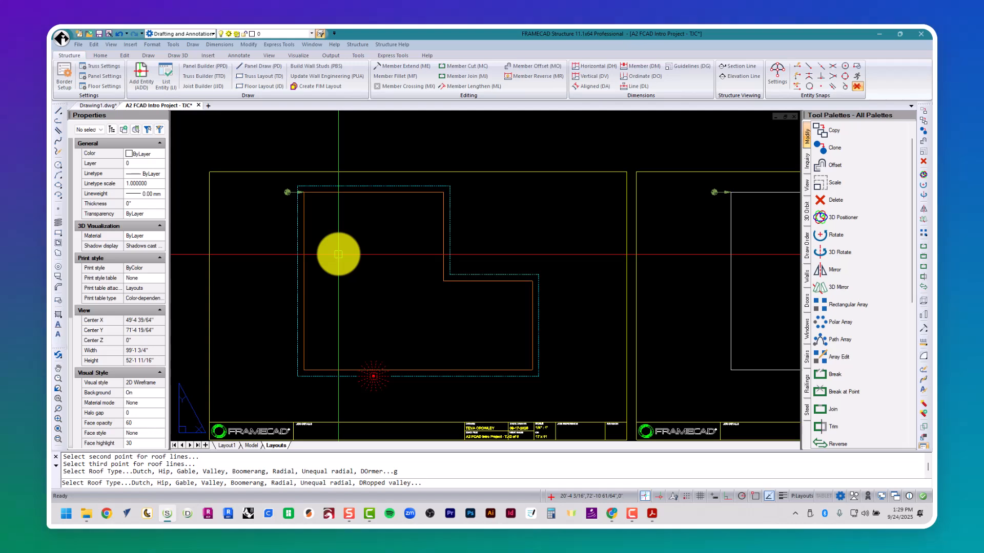
type("g")
key("Return")
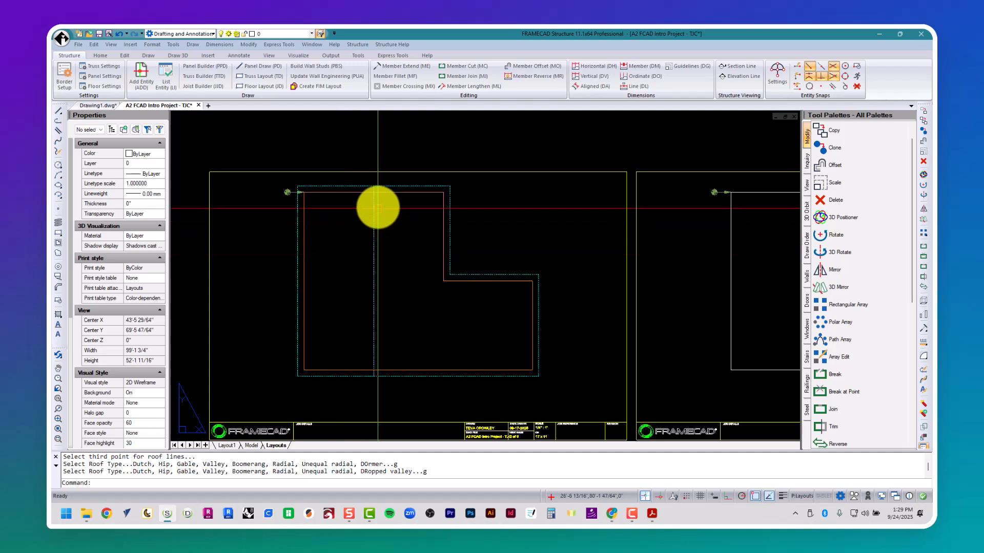
left_click(374, 197)
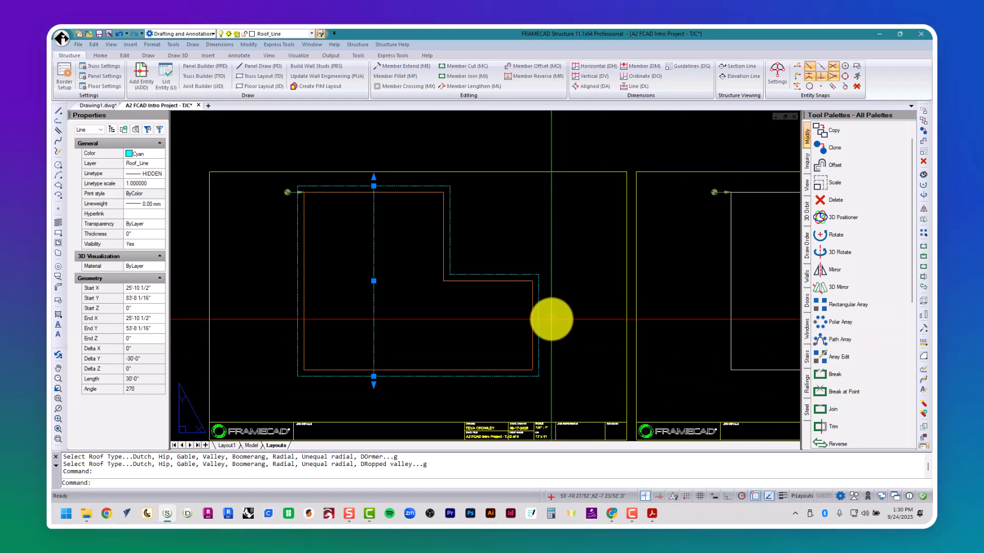
- Define the right wing's block with Create Roof Lines (CRL), using the roof line's upper-right, lower-right and inside corners
type("CRL")
key("Return")
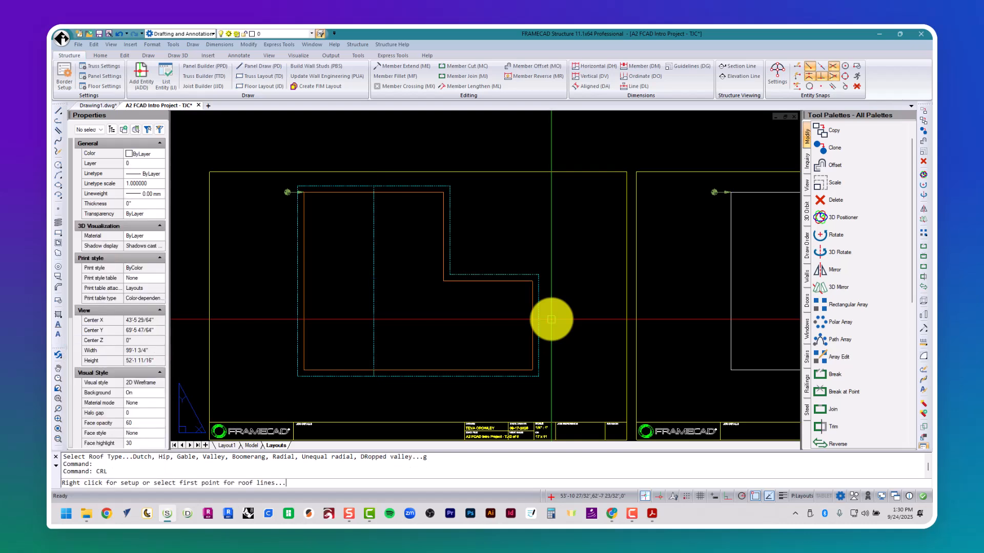
left_click(540, 286)
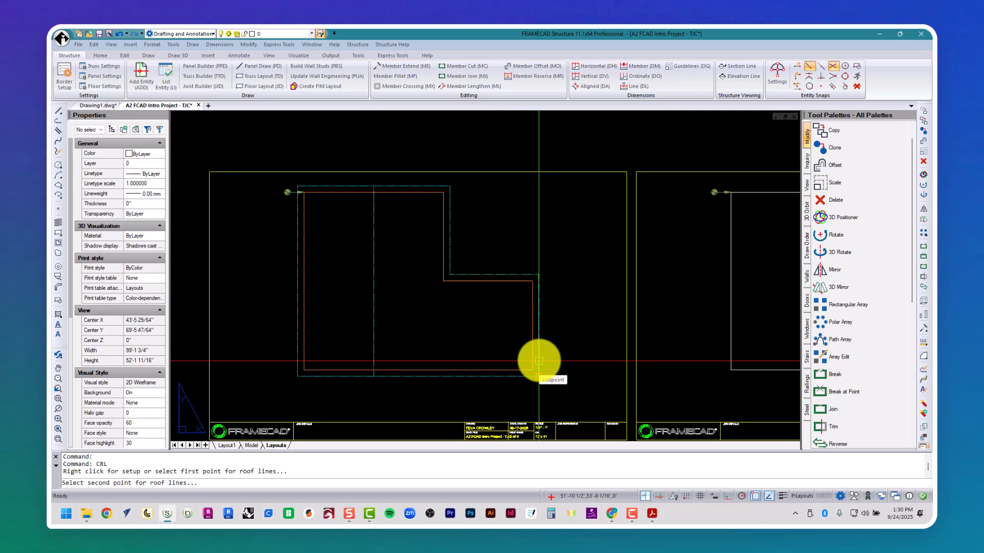
left_click(539, 361)
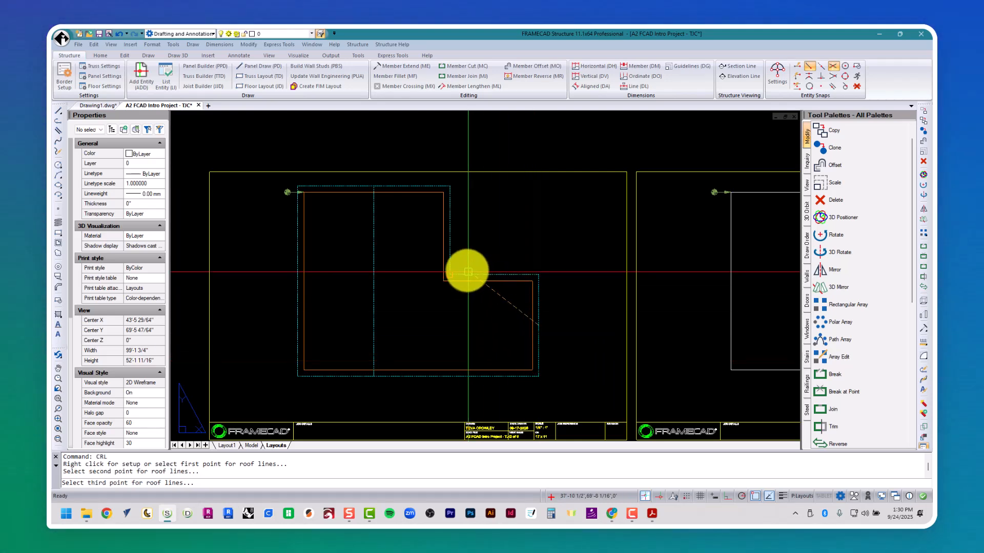
left_click(449, 272)
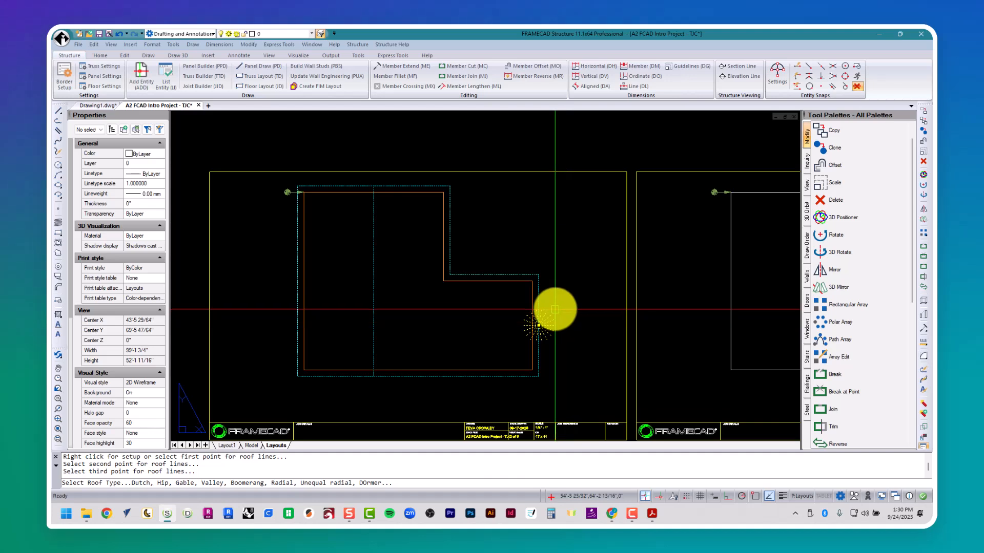
- Assign Gable to the wing's outer end and Valley to the end meeting the main roof block
type("g")
key("Return")
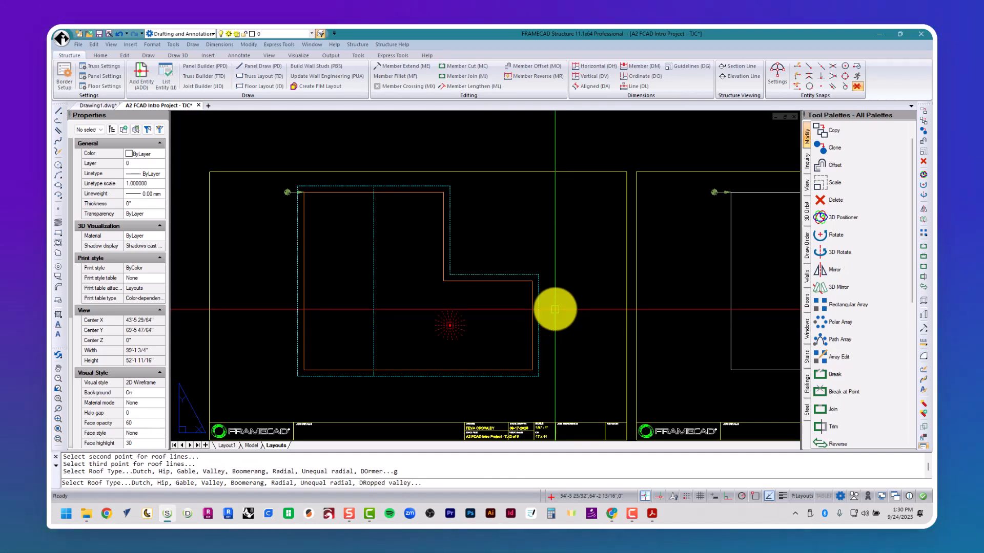
type("v")
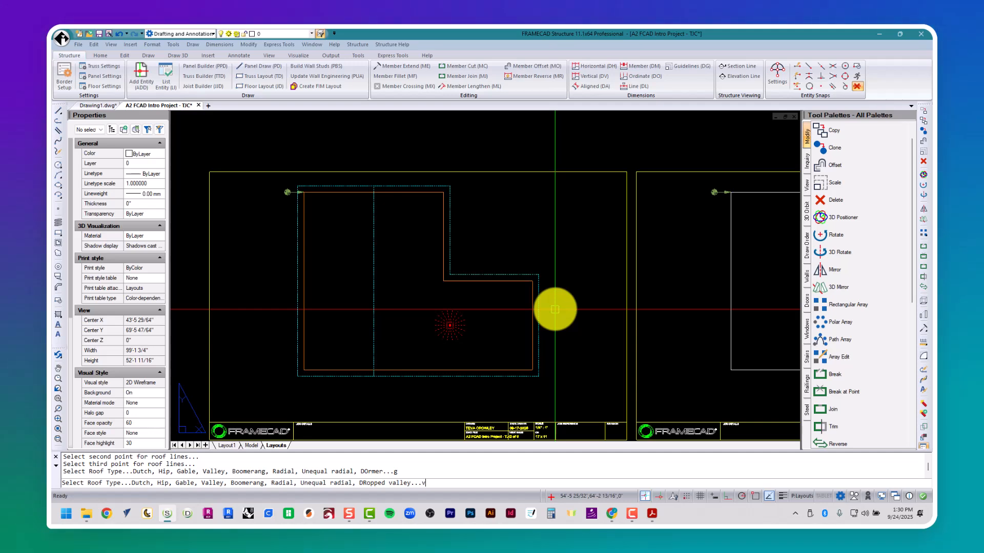
key("Return")
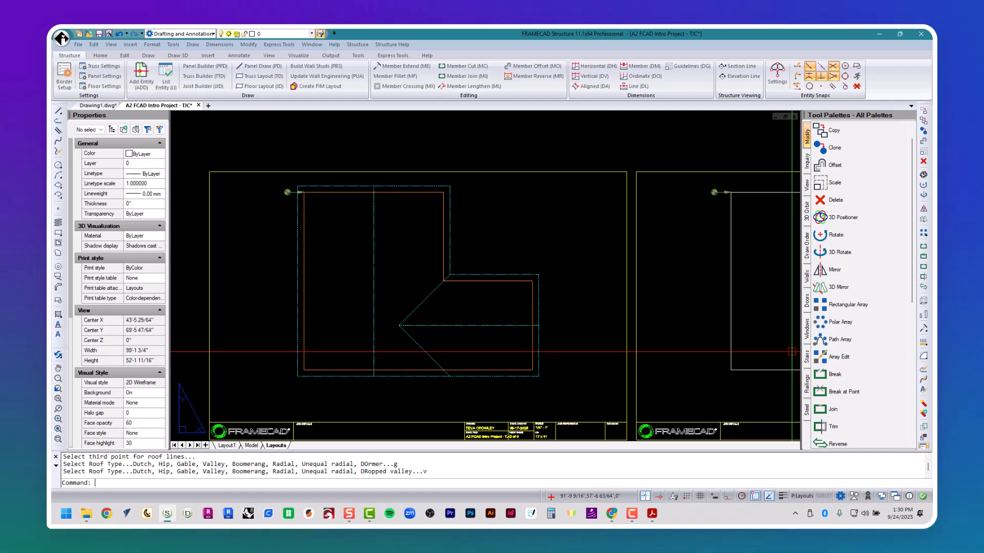
- Save the drawing with its completed roof lines
left_click(78, 44)
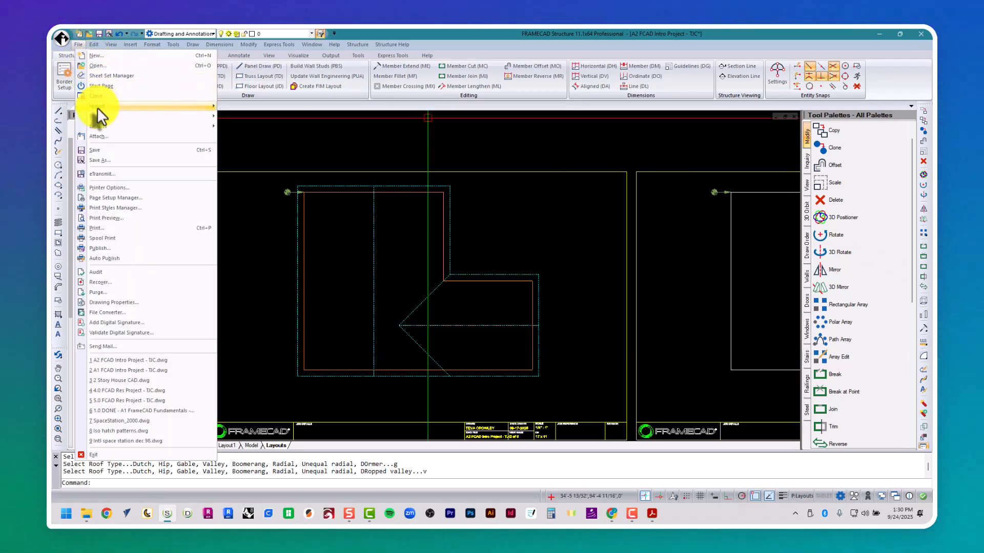
left_click(111, 150)
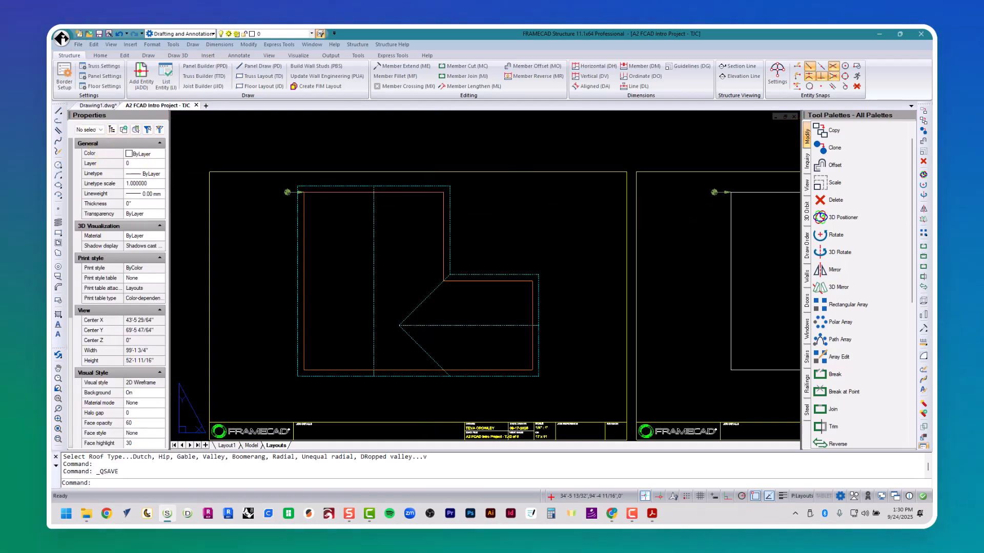
key("alt+Tab")
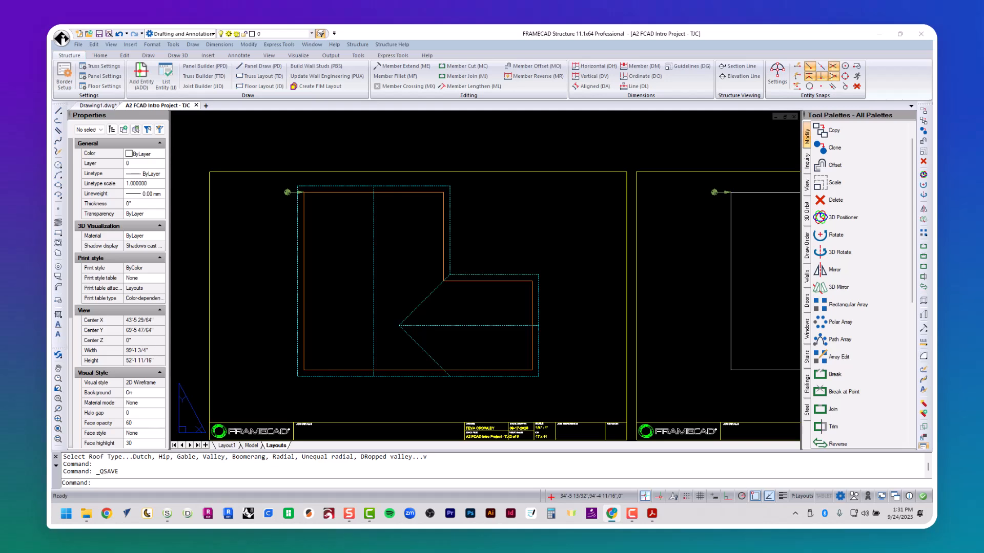
- Define the main truss block with Truss Layout Input (TD), using the support line's upper-left, upper-right and lower-left corners
left_click(357, 44)
mouse_move(392, 123)
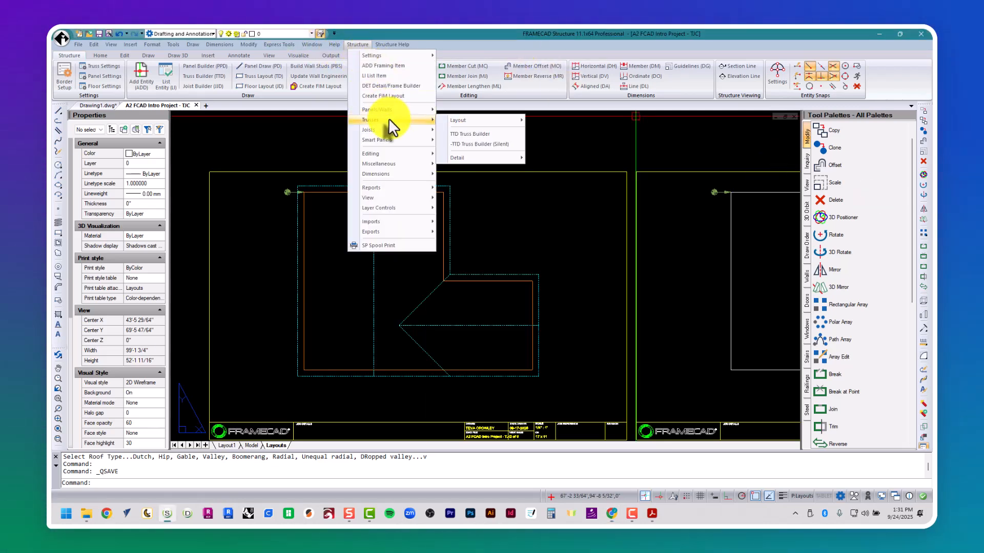
mouse_move(494, 122)
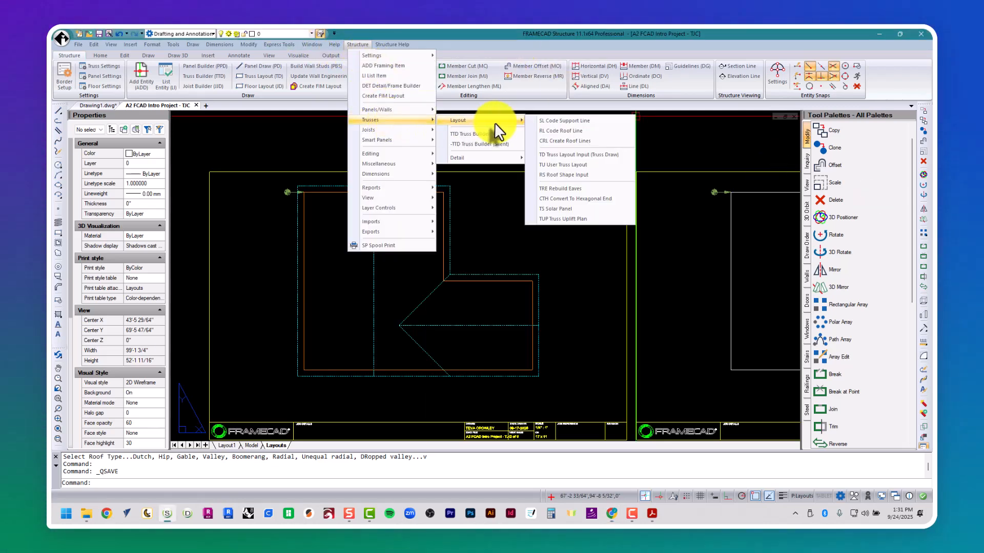
left_click(608, 154)
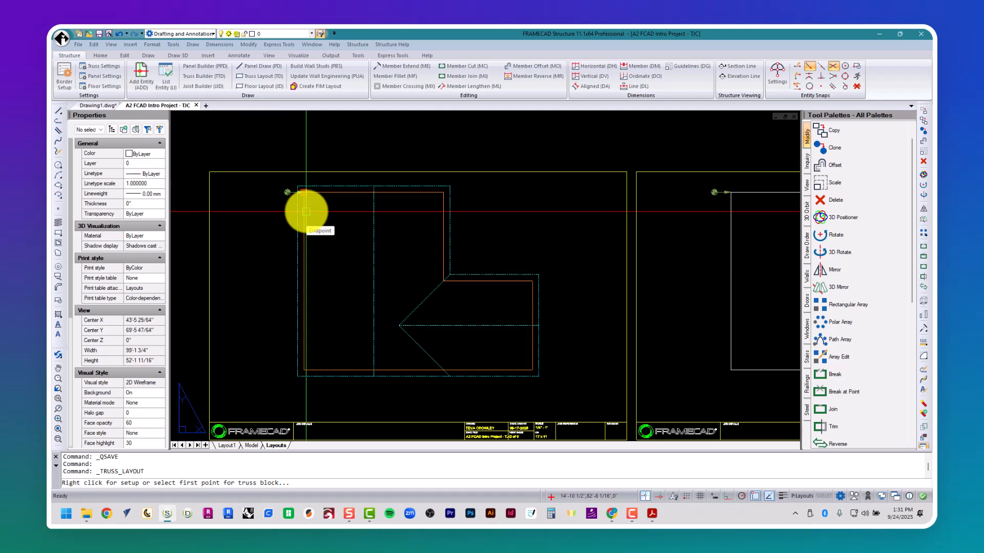
scroll(303, 205, "up", 5)
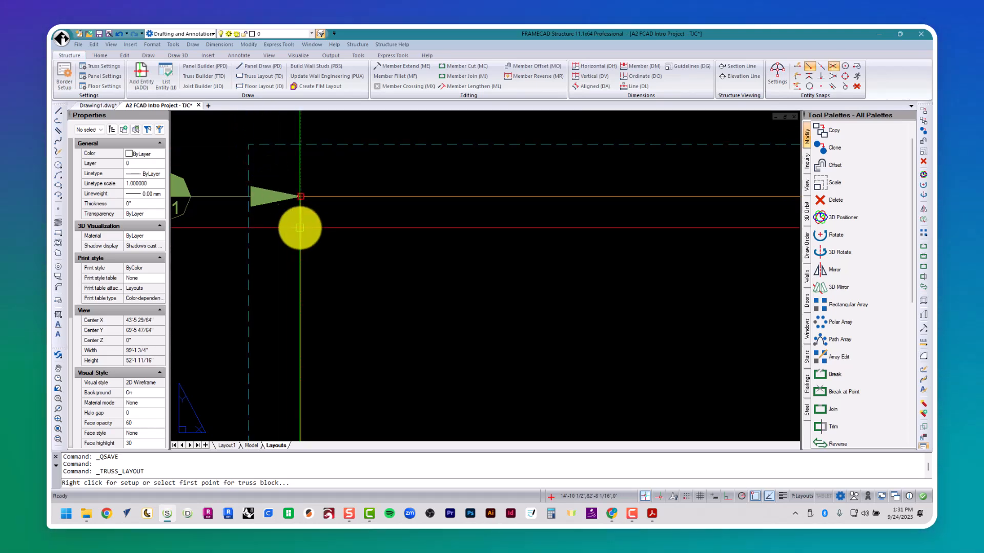
scroll(300, 228, "down", 5)
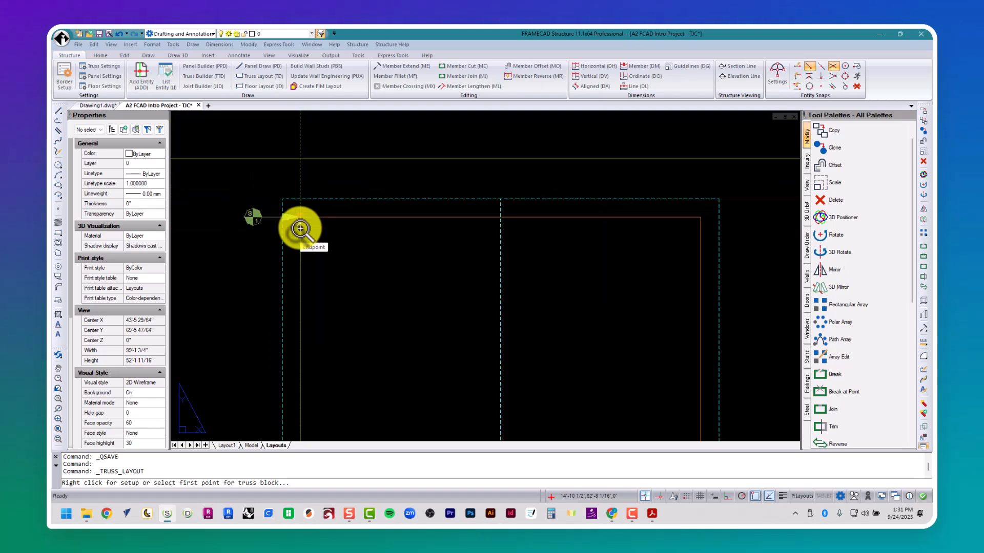
left_click(299, 234)
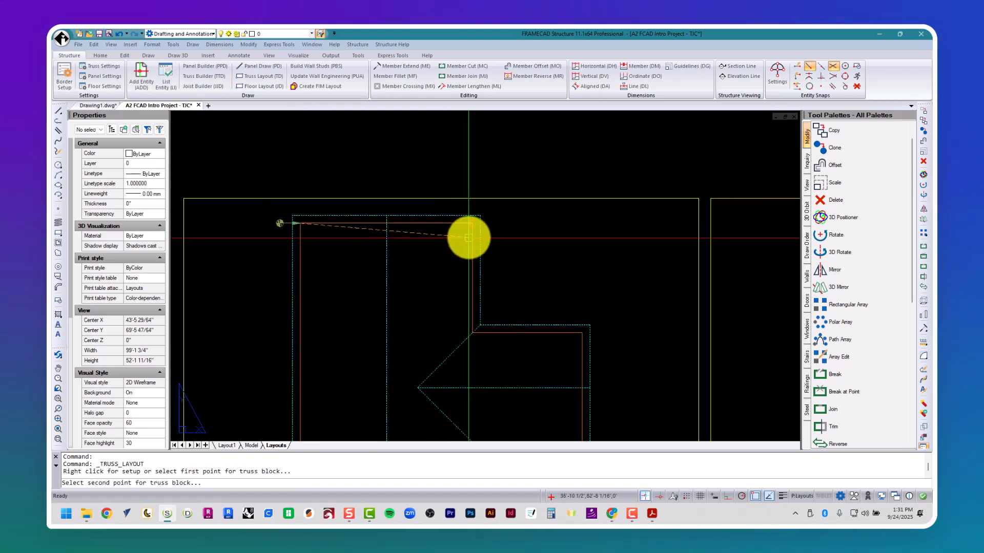
left_click(463, 239)
scroll(451, 241, "down", 2)
middle_click_drag(334, 364, 358, 290)
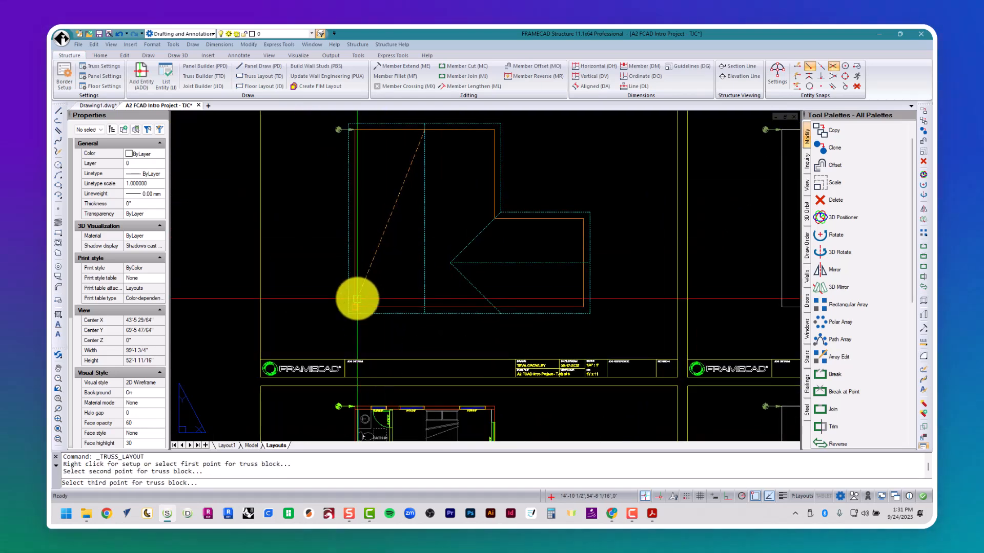
left_click(357, 299)
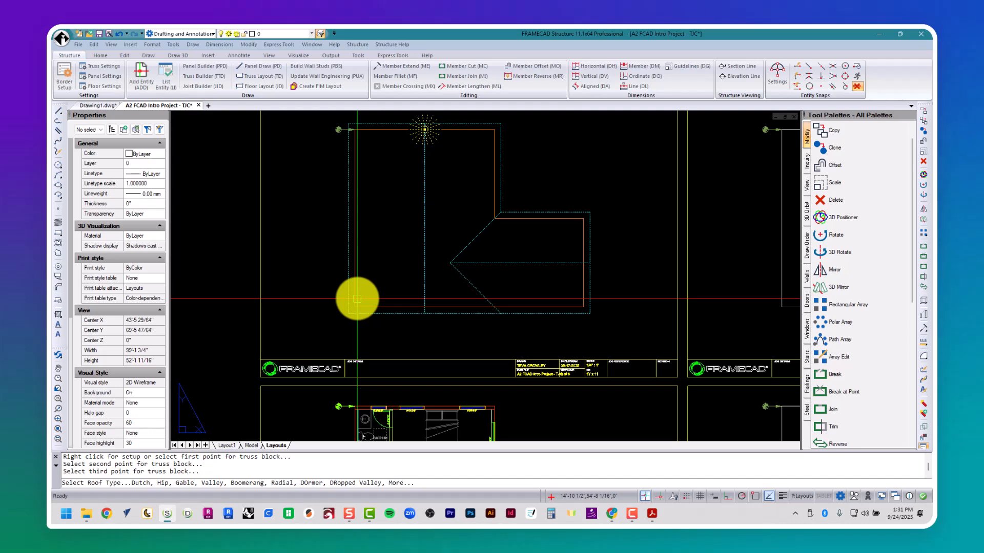
- Assign the Gable roof type to both ends of the main truss block to generate its trusses
type("g")
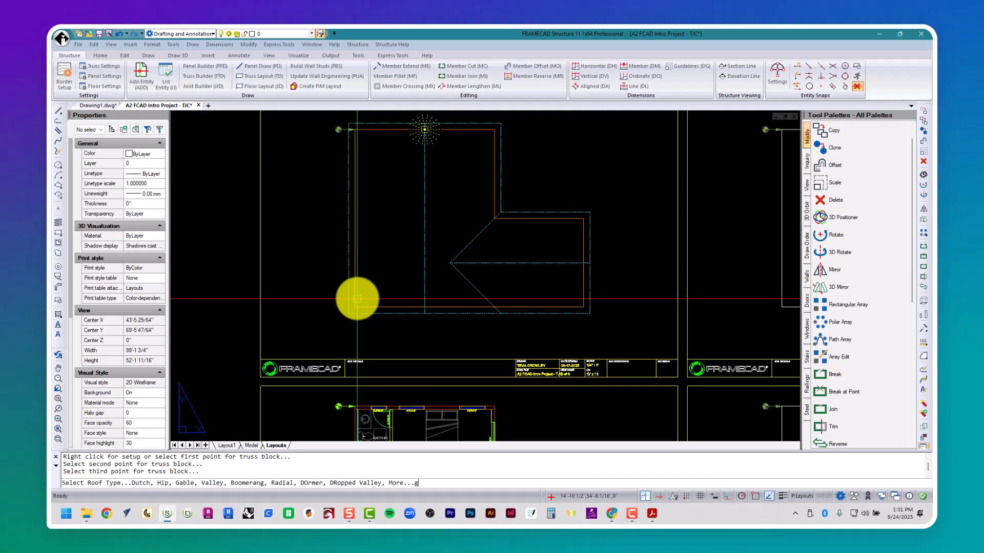
key("Return")
type("g")
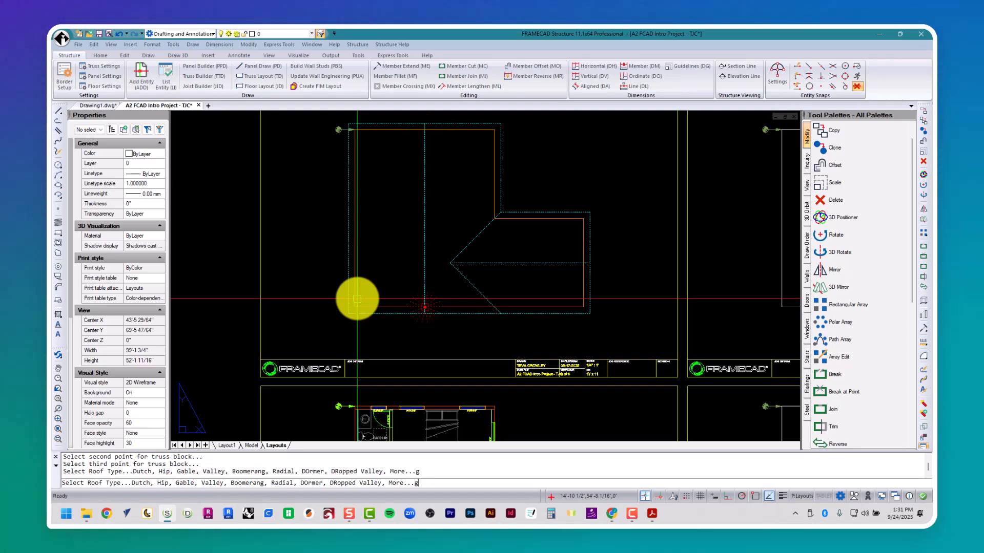
key("Return")
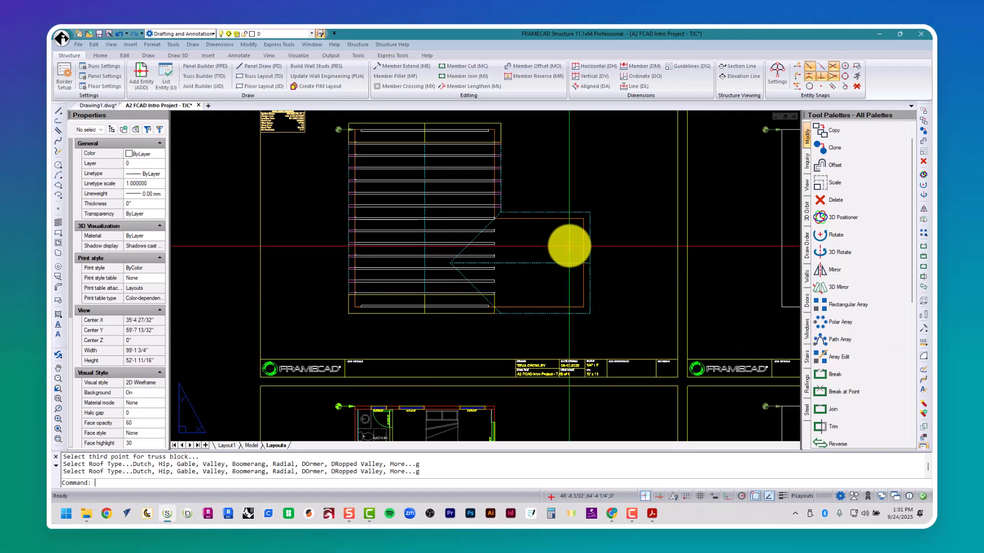
key("Return")
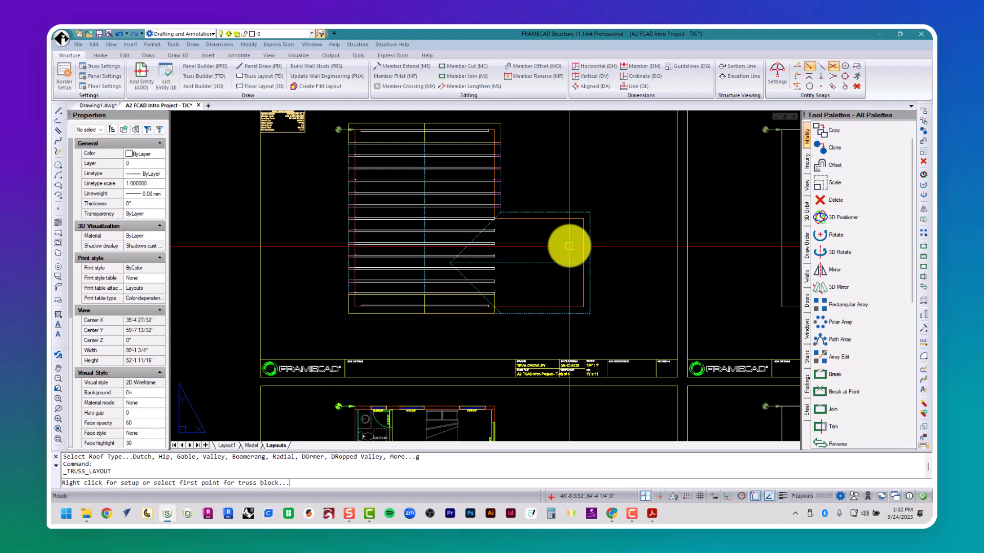
left_click(582, 223)
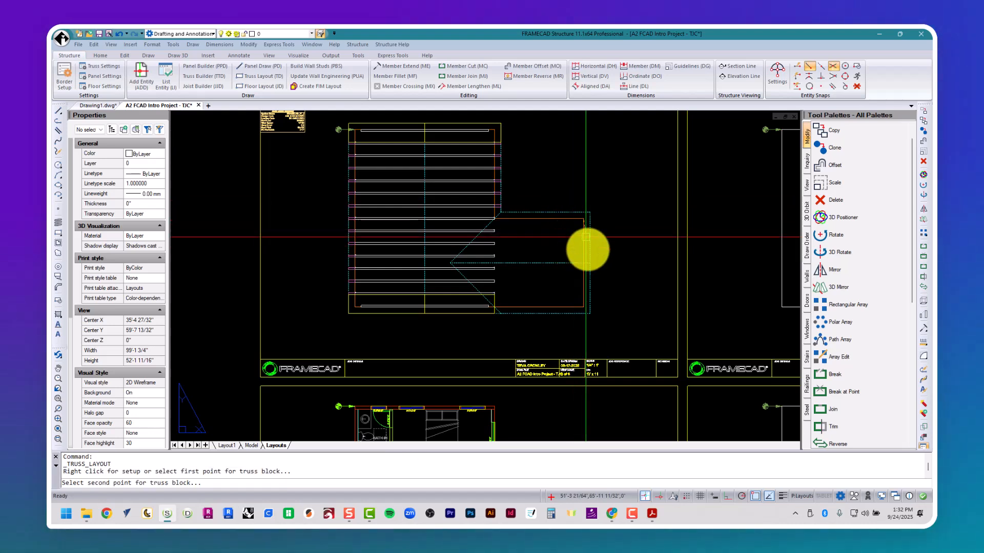
left_click(582, 293)
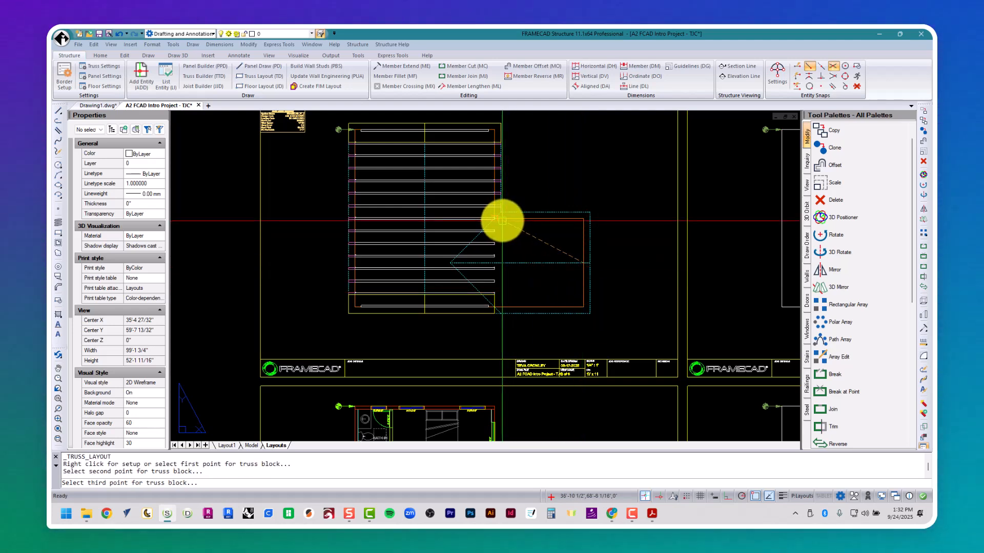
scroll(499, 223, "up", 6)
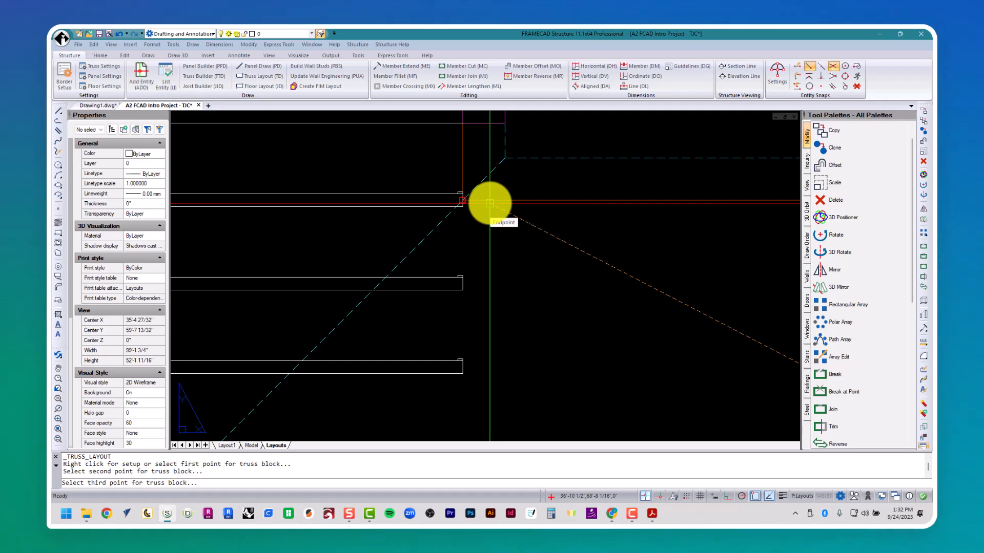
left_click(490, 204)
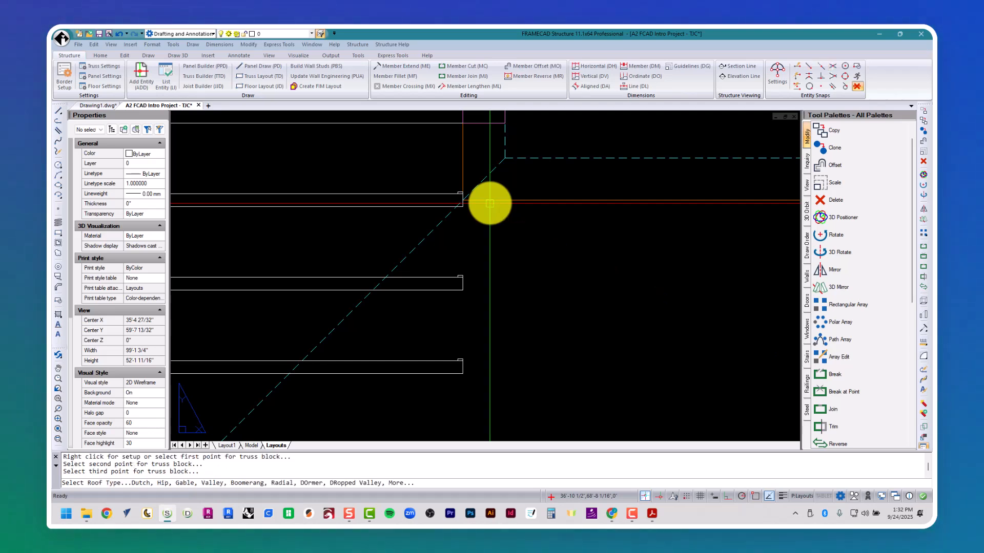
scroll(489, 203, "down", 4)
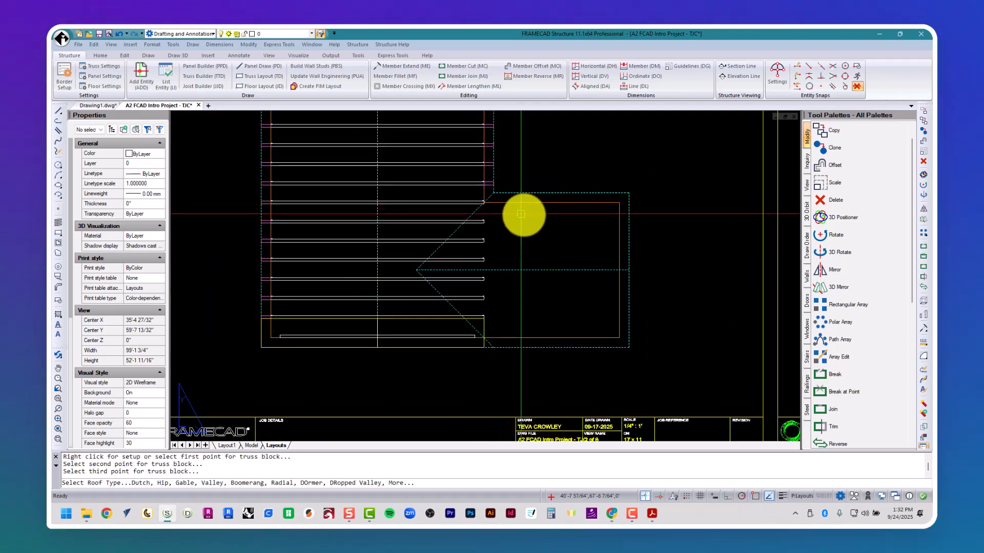
scroll(522, 225, "up", 2)
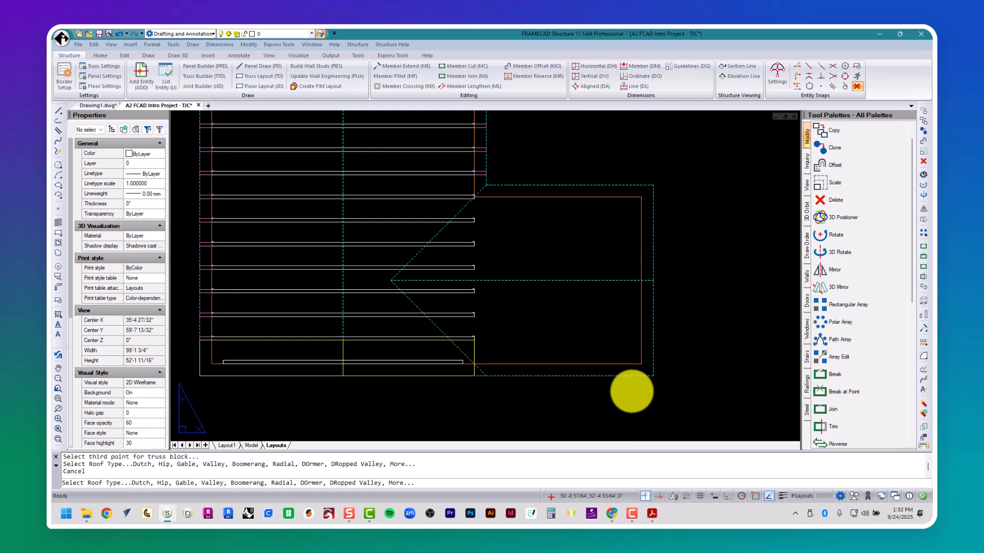
key("Escape")
key("Escape")
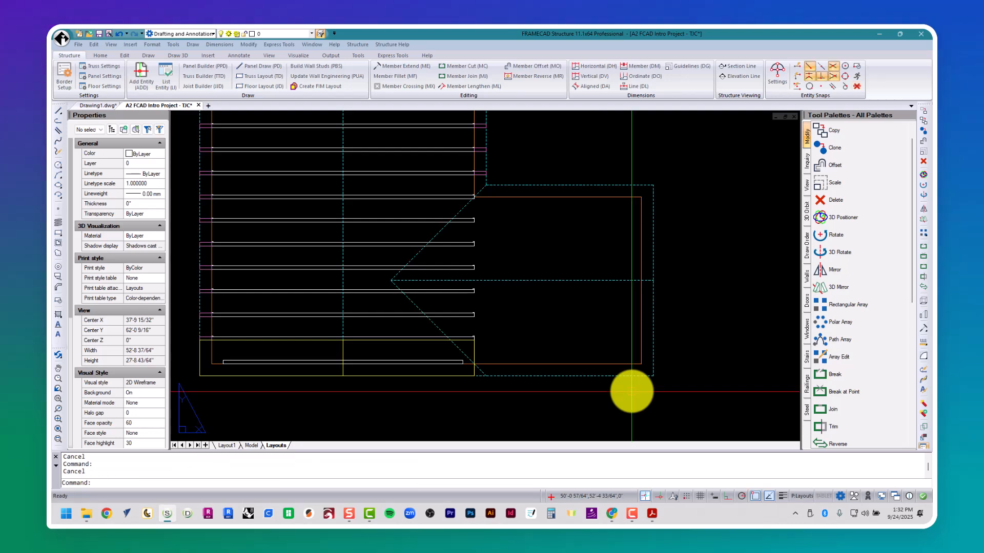
- Define the right wing's truss block with TD, using the support line's upper-right, lower-right and inside corners
type("TD")
key("Return")
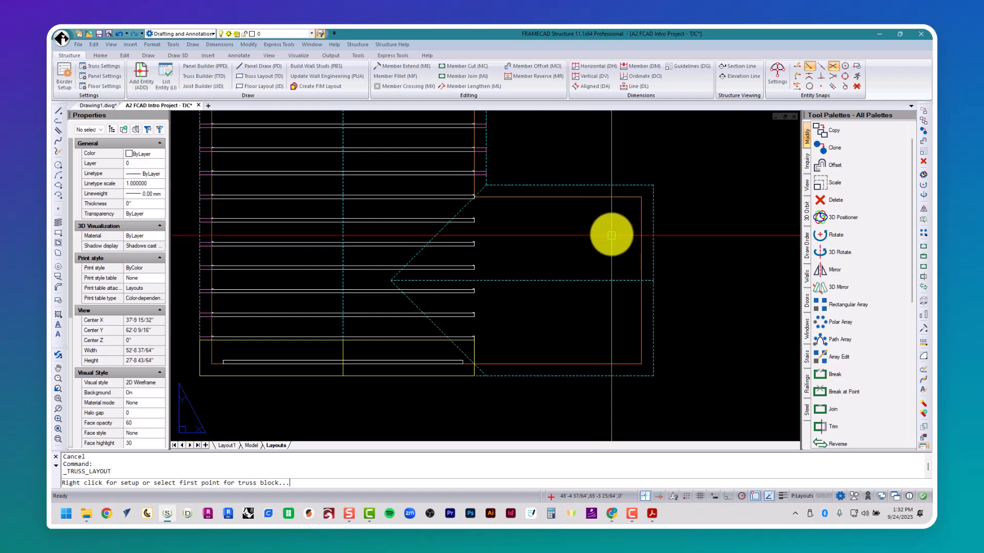
left_click(639, 220)
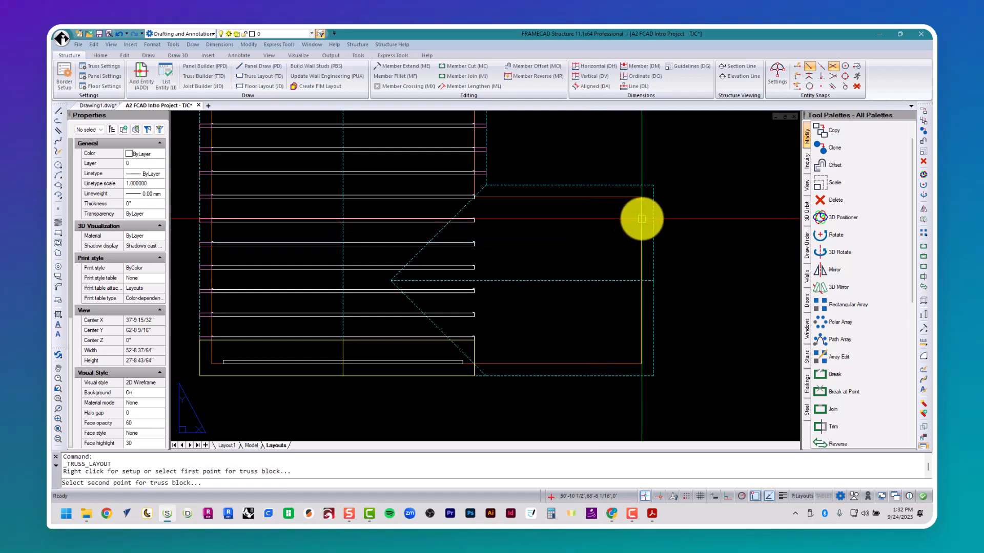
left_click(640, 303)
left_click(503, 197)
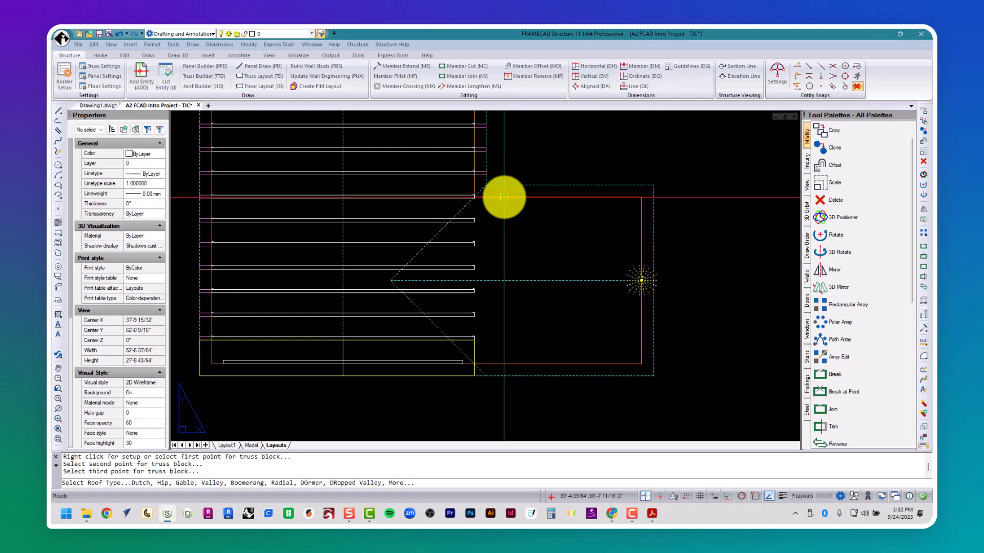
- Assign Gable to the wing truss block's outer end and Valley to the end meeting the main block, and save the drawing
type("g")
key("Return")
type("v")
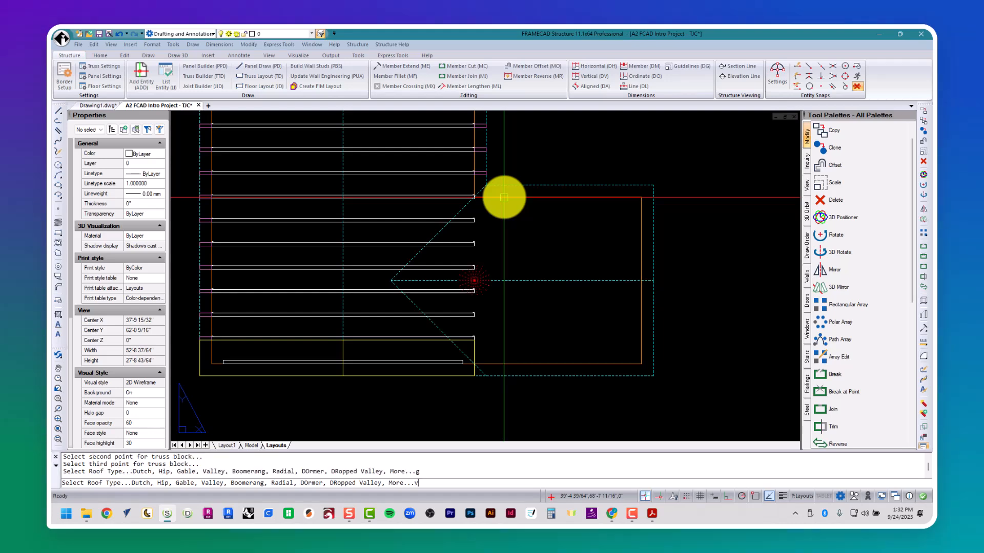
key("Return")
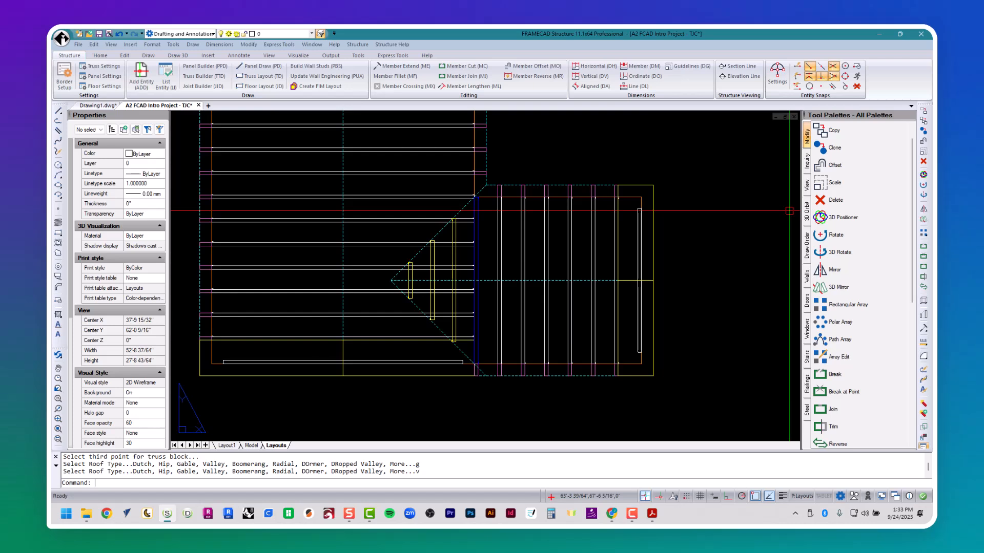
left_click(78, 44)
left_click(143, 151)
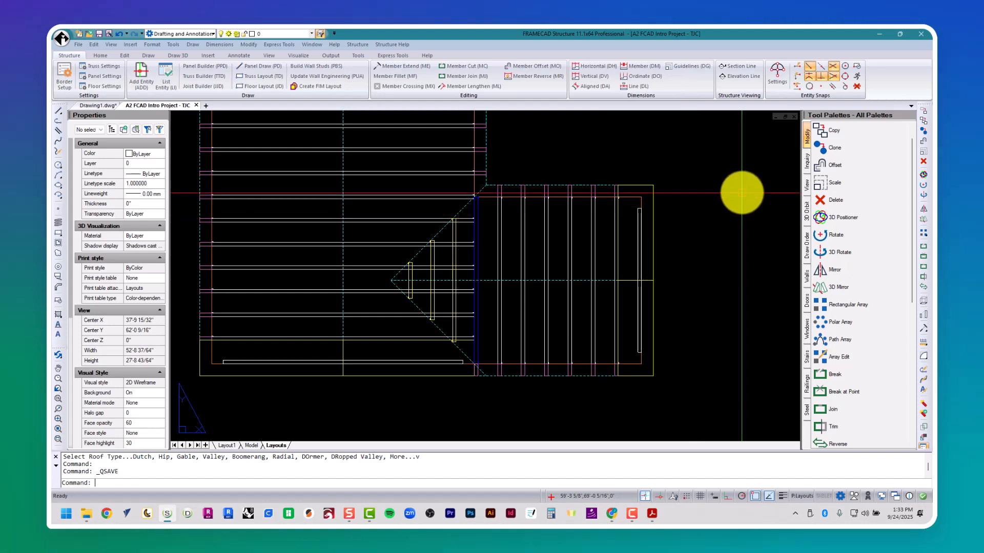
- Label all trusses of the main block and the right wing with the Label command's global selection
left_click(354, 45)
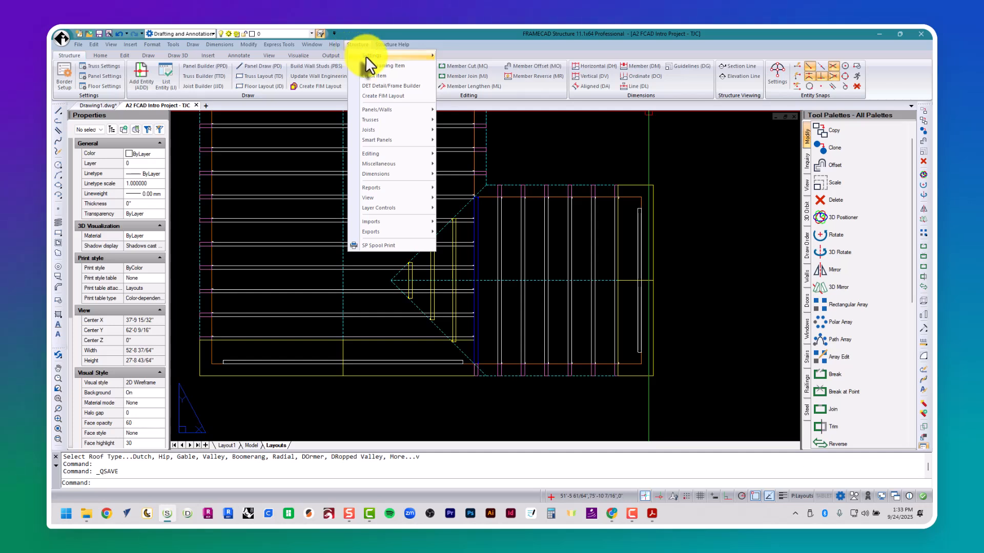
mouse_move(365, 56)
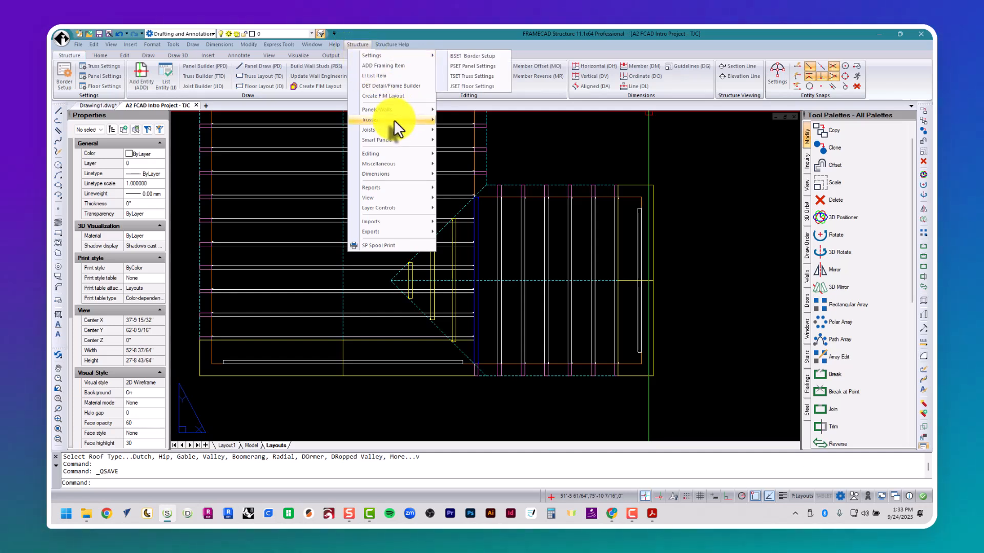
mouse_move(394, 120)
mouse_move(472, 119)
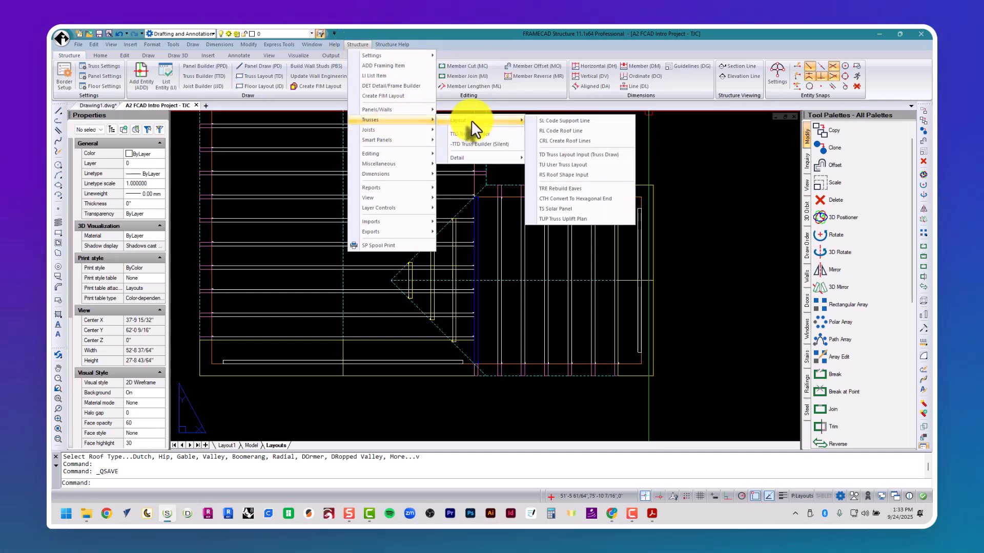
mouse_move(388, 153)
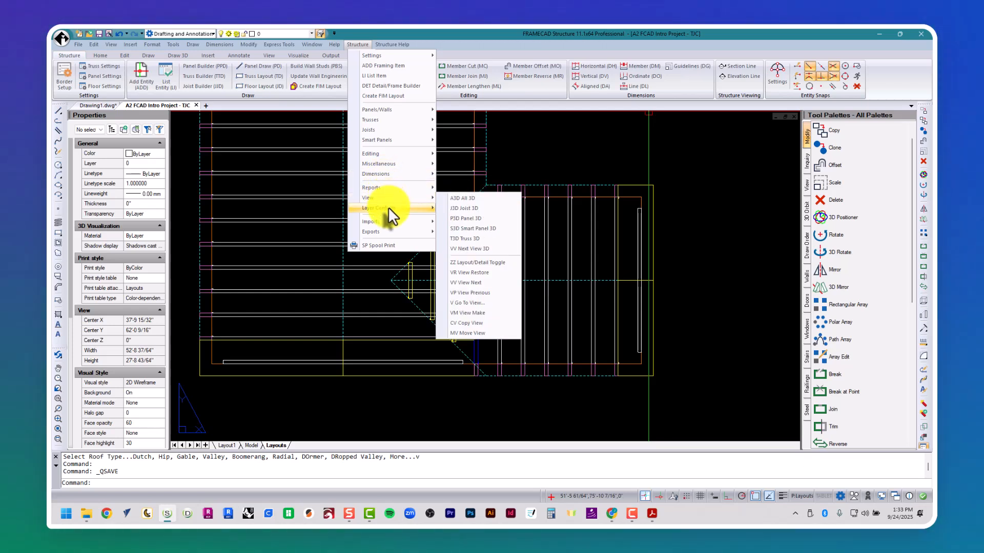
mouse_move(388, 207)
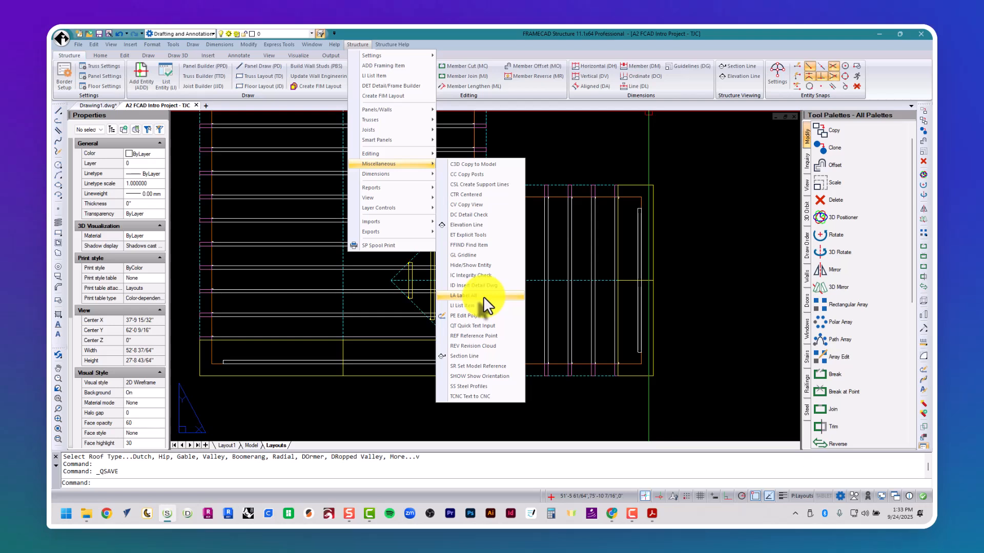
left_click(484, 296)
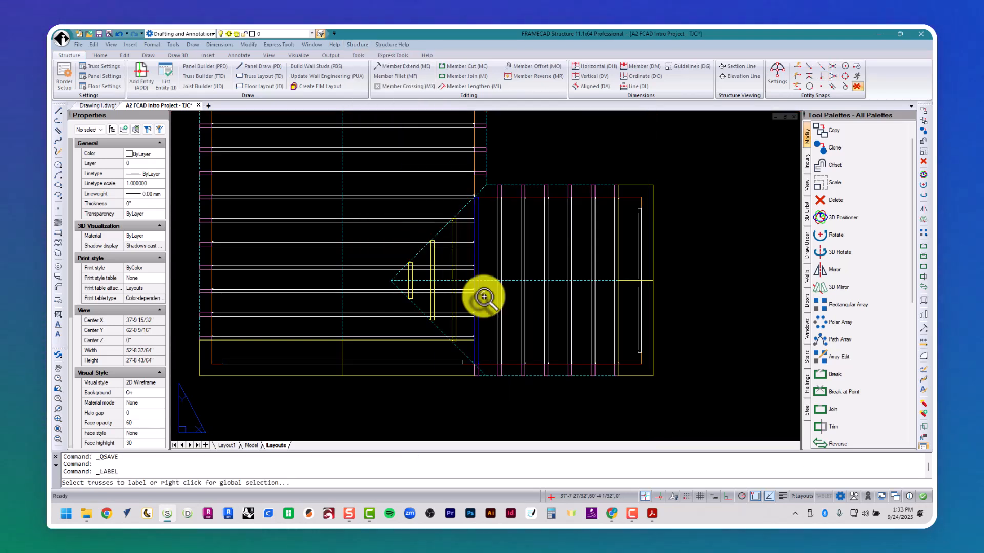
scroll(483, 296, "down", 4)
scroll(421, 226, "up", 1)
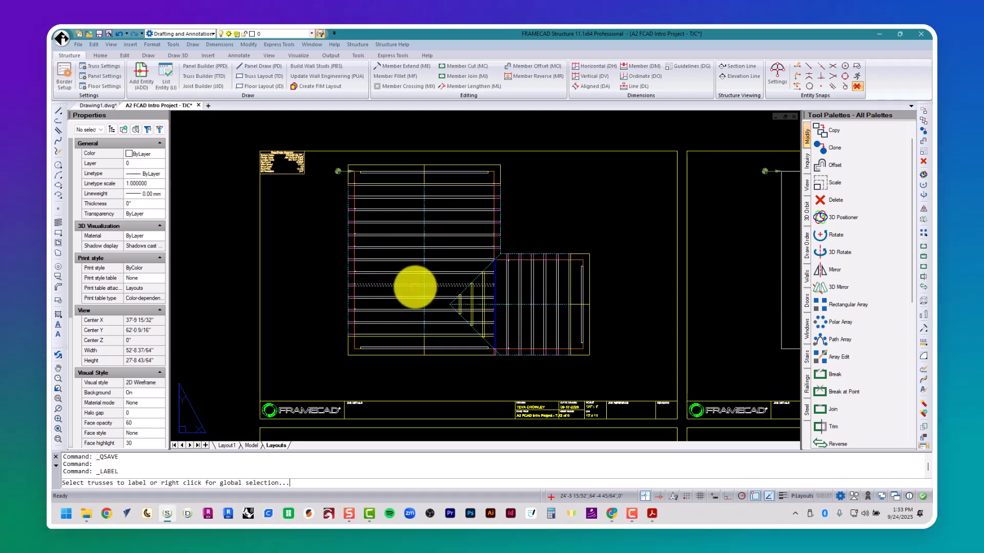
left_click(415, 287)
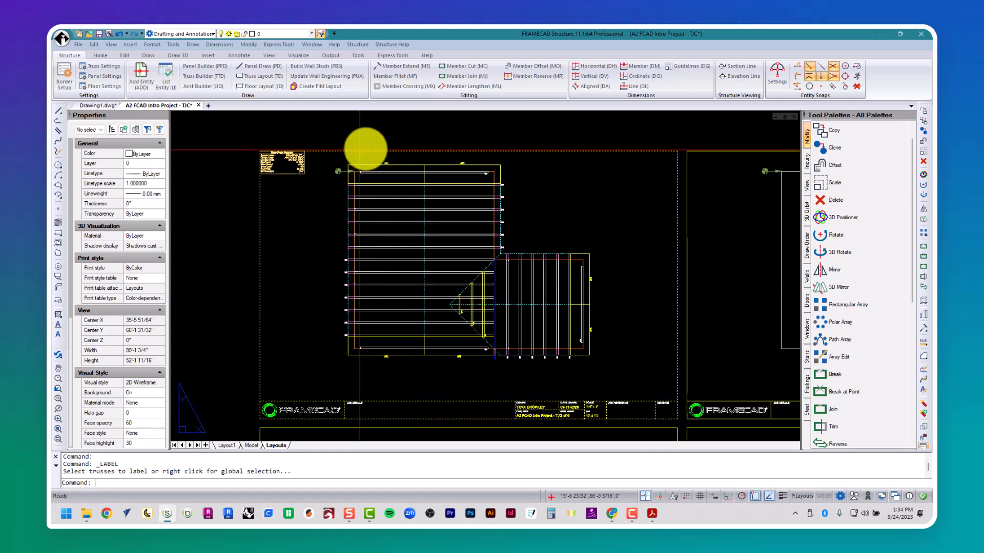
- Examine the truss labels along the main block's edges and around the right wing
scroll(376, 165, "up", 7)
scroll(589, 220, "up", 5)
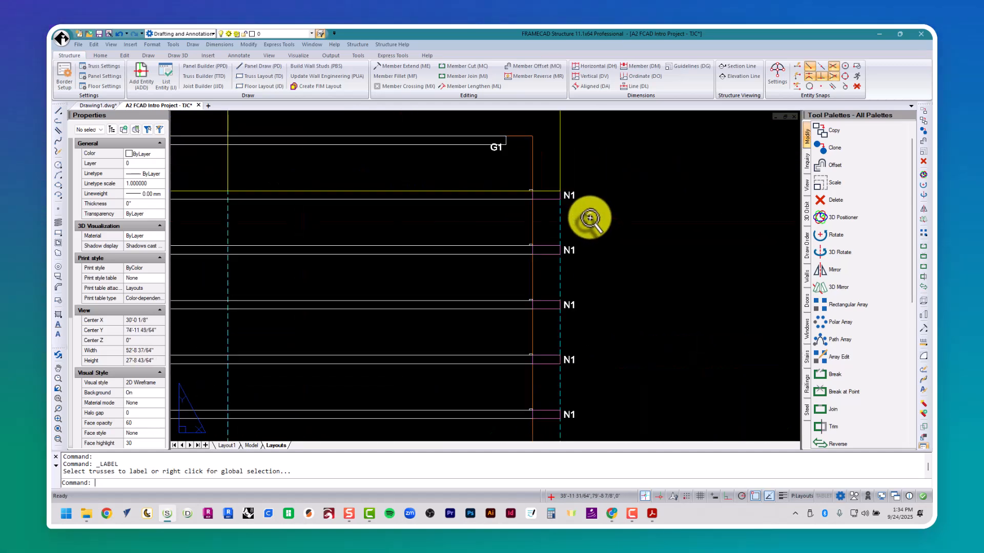
scroll(576, 241, "down", 2)
scroll(575, 373, "up", 4)
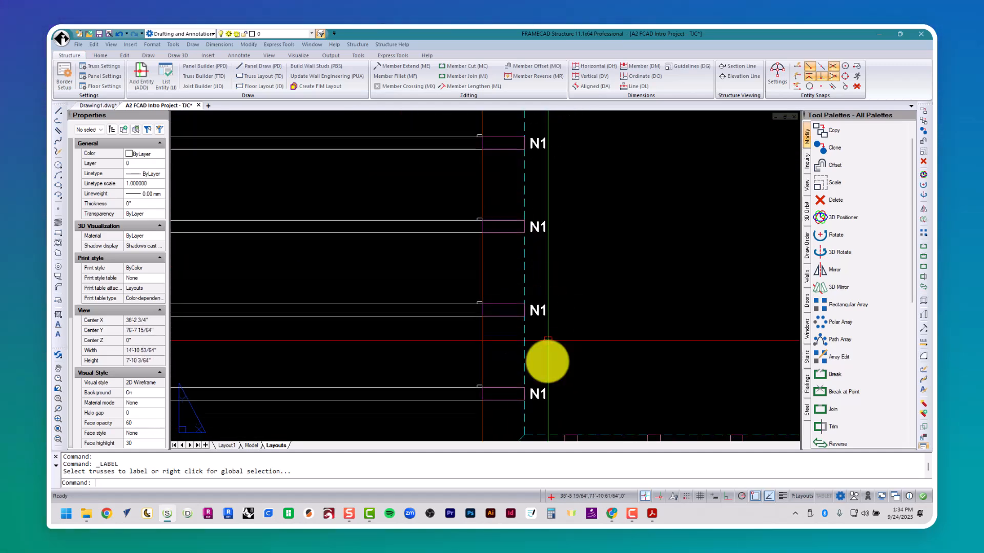
scroll(534, 351, "up", 3)
scroll(379, 239, "down", 2)
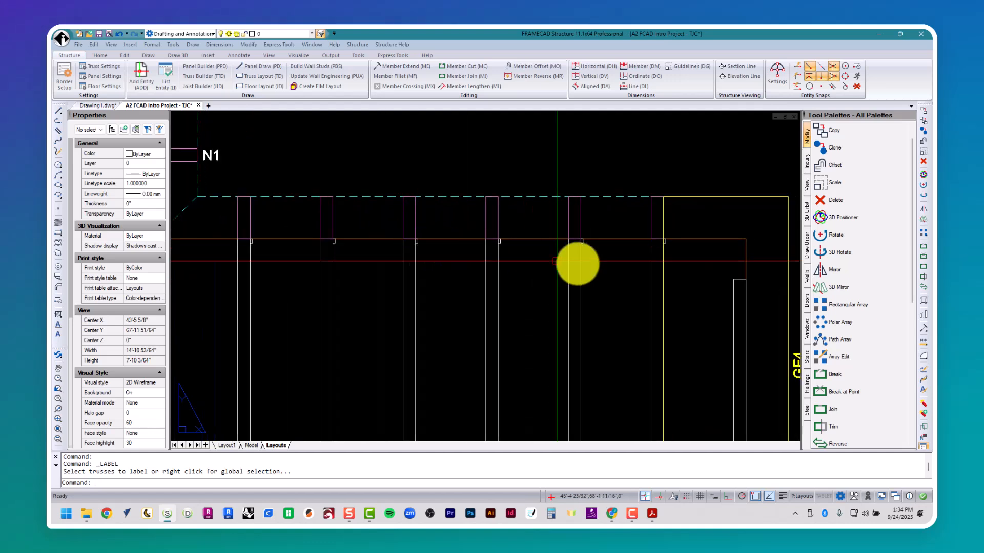
scroll(574, 256, "up", 2)
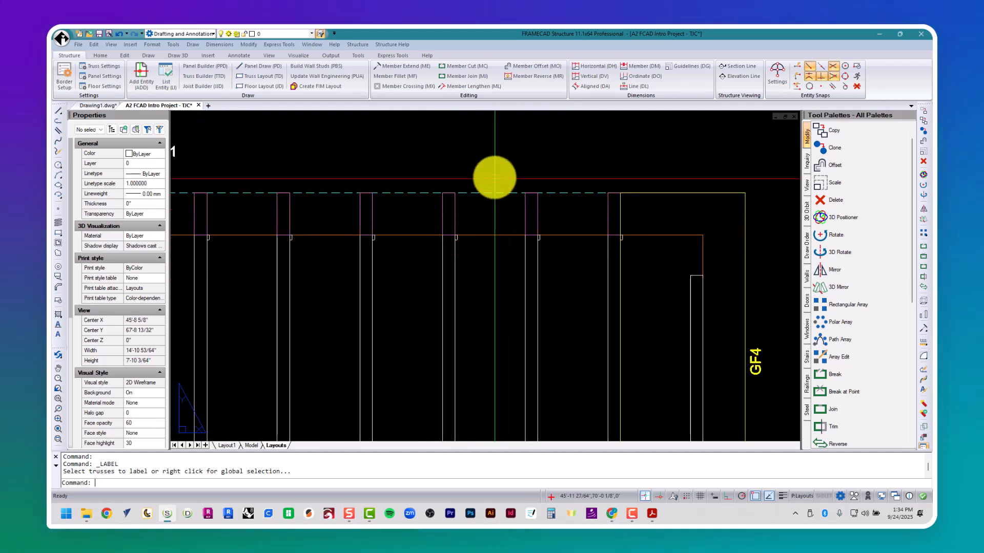
left_click(494, 169)
left_click(529, 169)
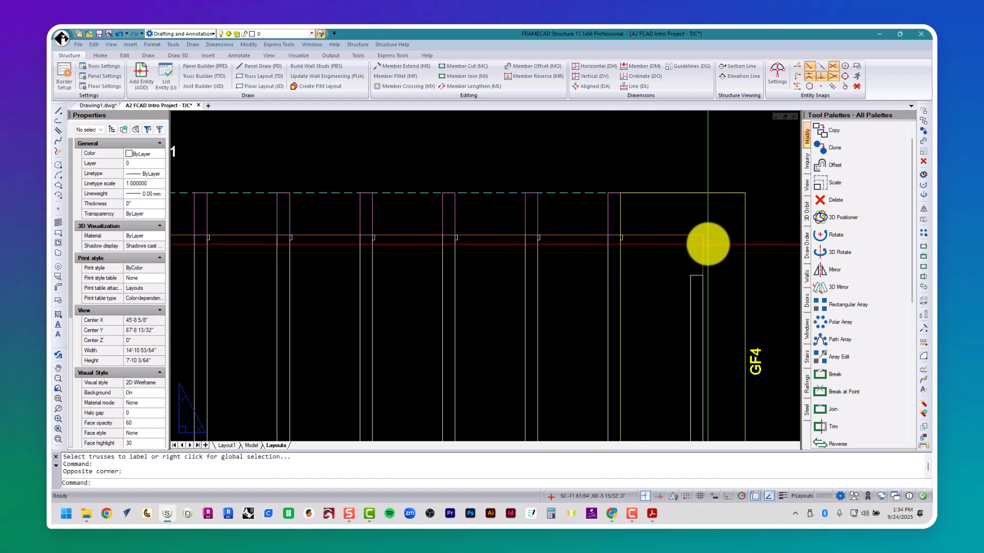
scroll(707, 245, "down", 2)
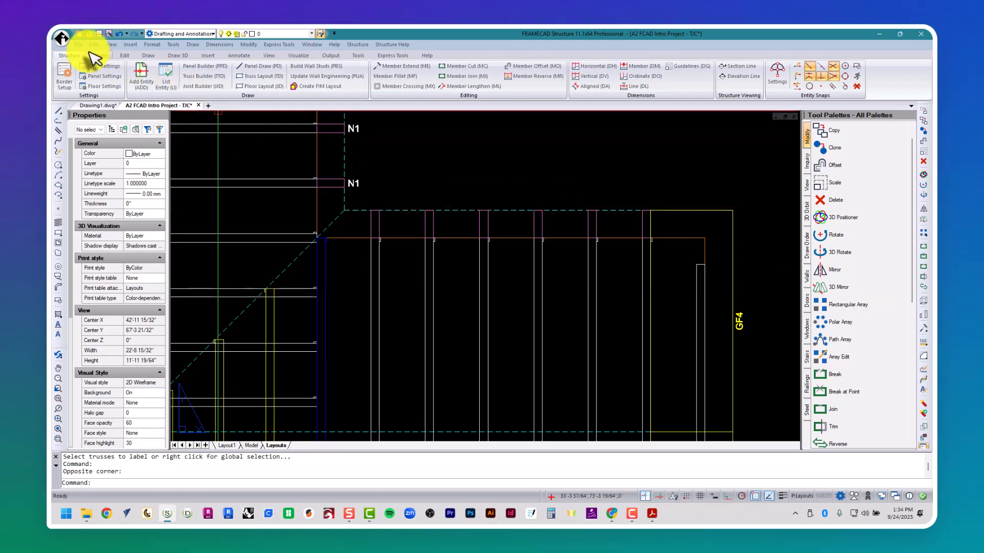
- Save the drawing and go to view 1, the floor plan layout
left_click(79, 45)
left_click(110, 150)
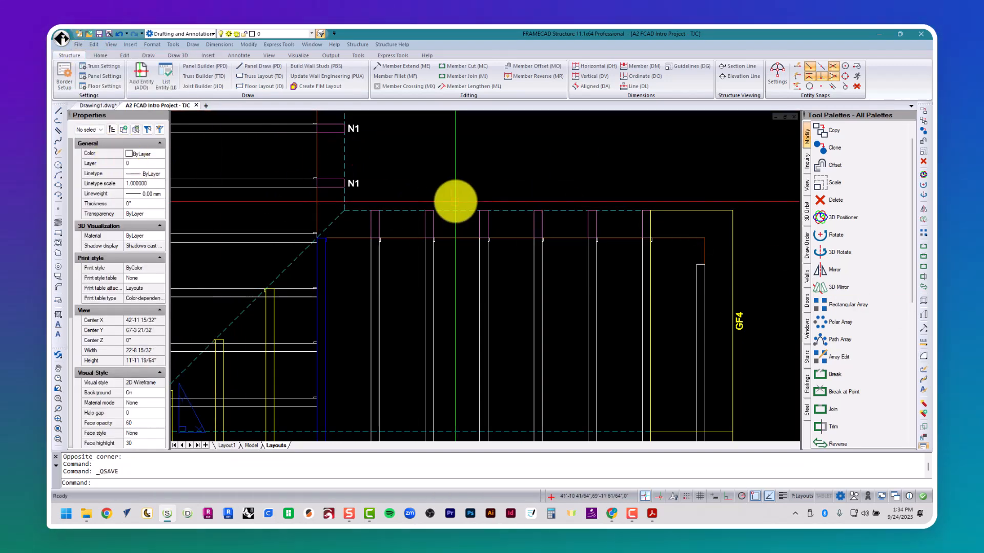
type("v")
key("Return")
type("1")
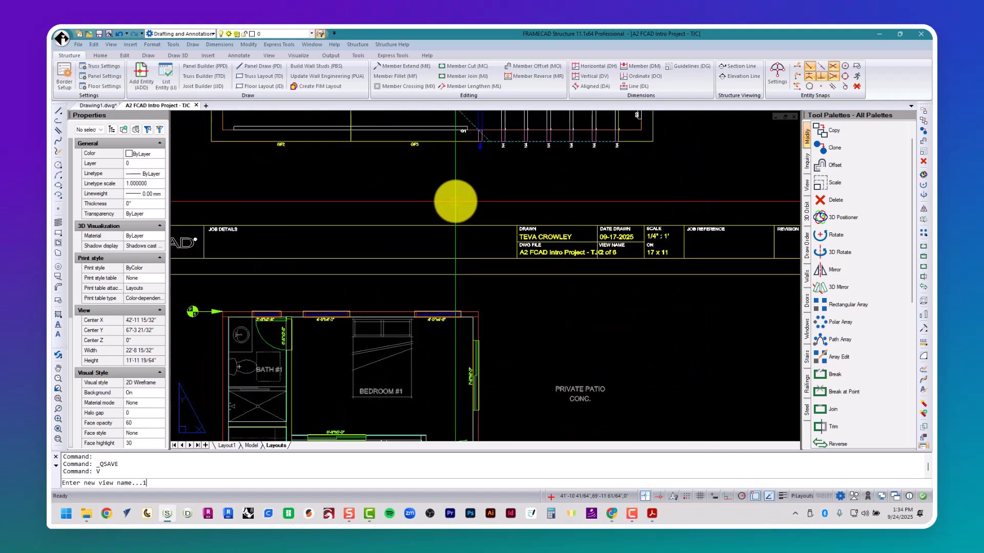
key("Return")
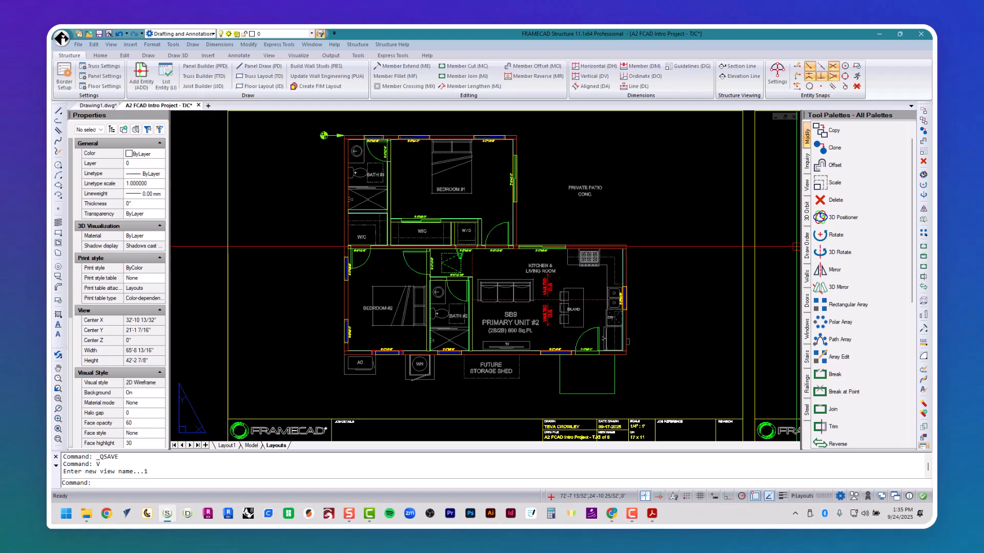
- In the panel settings (PSET), set the Panel Builder filter Current View Only to True and save the settings
type("pset")
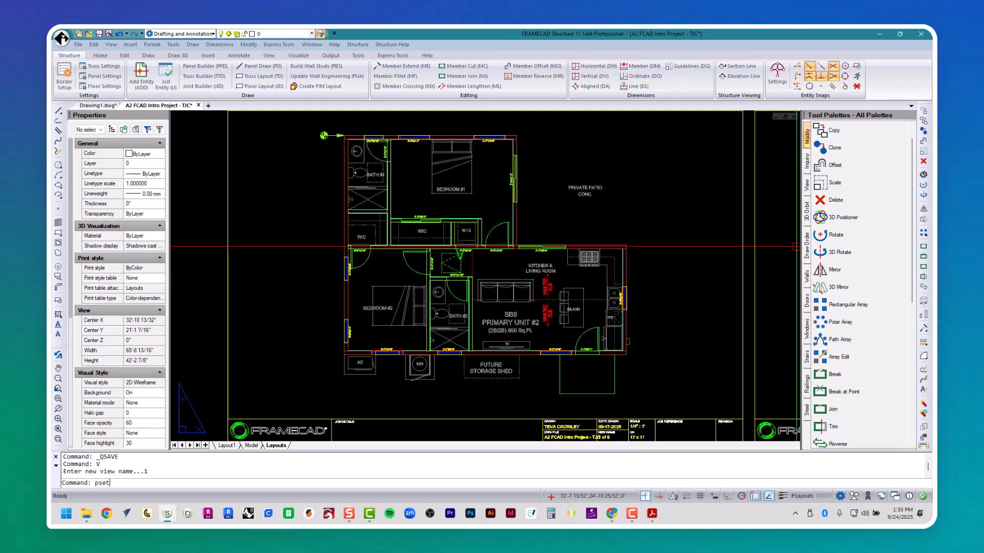
key("Return")
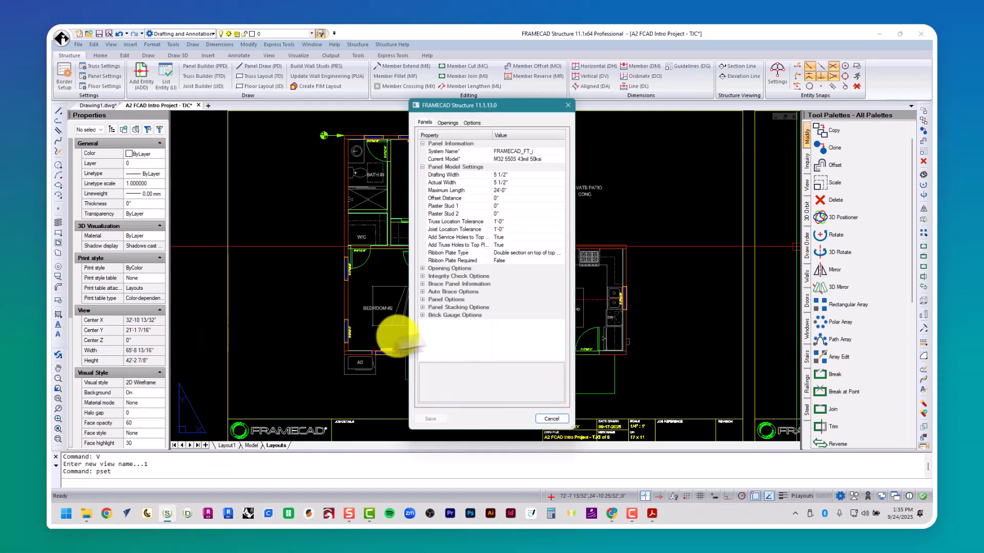
left_click(473, 123)
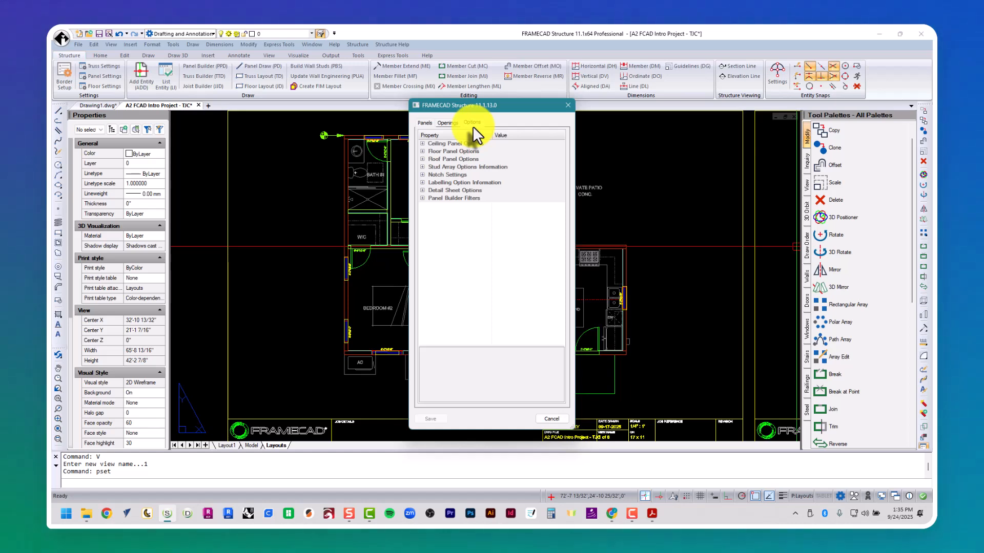
left_click(423, 198)
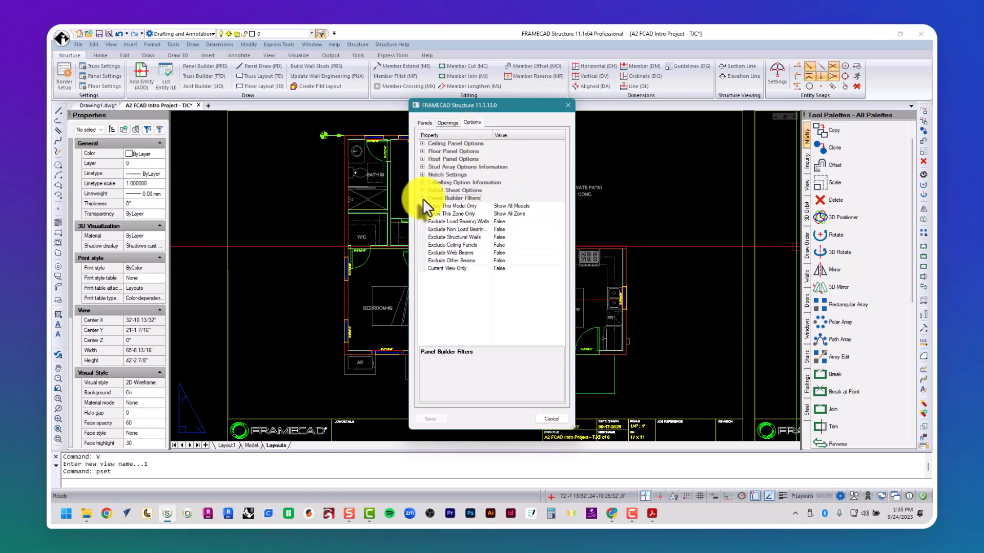
left_click(446, 269)
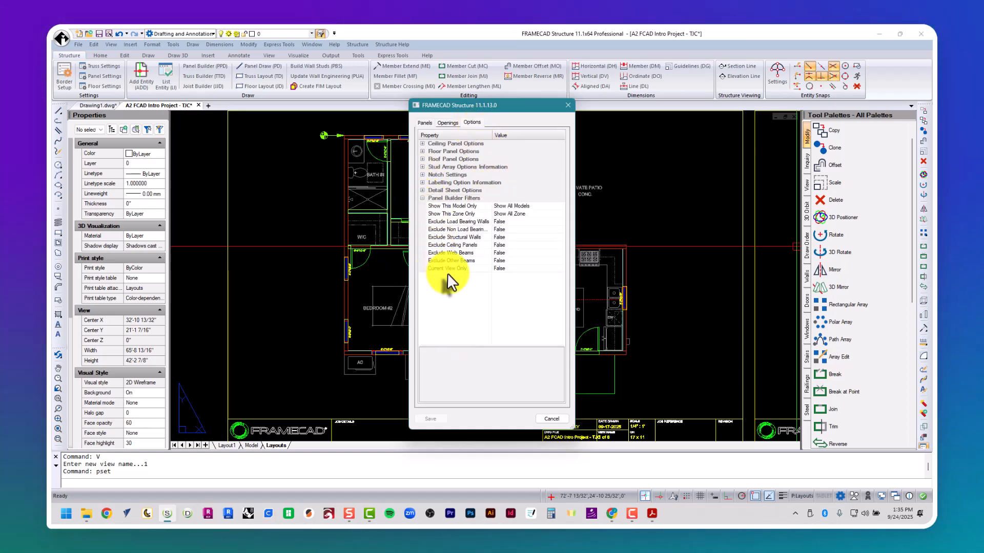
left_click(562, 269)
left_click(549, 276)
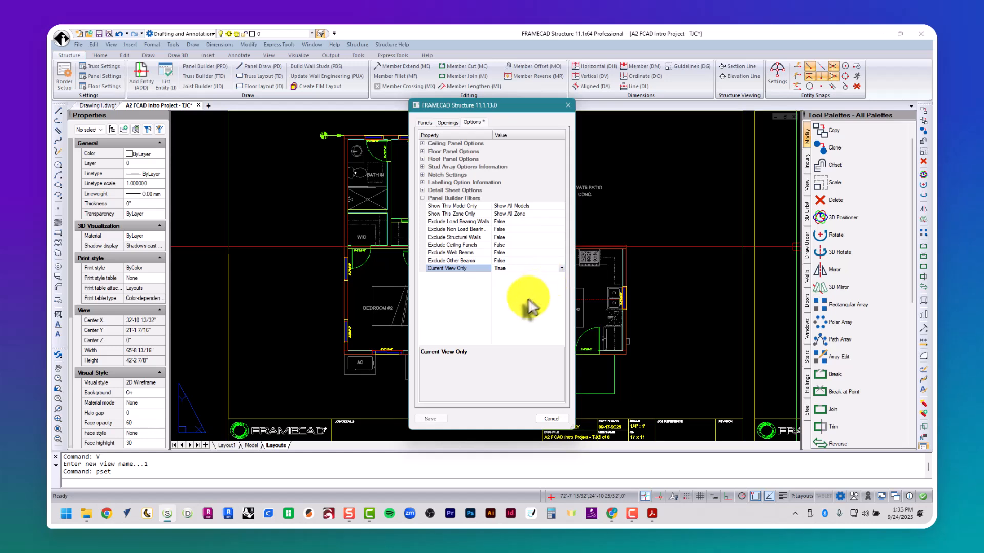
left_click(523, 300)
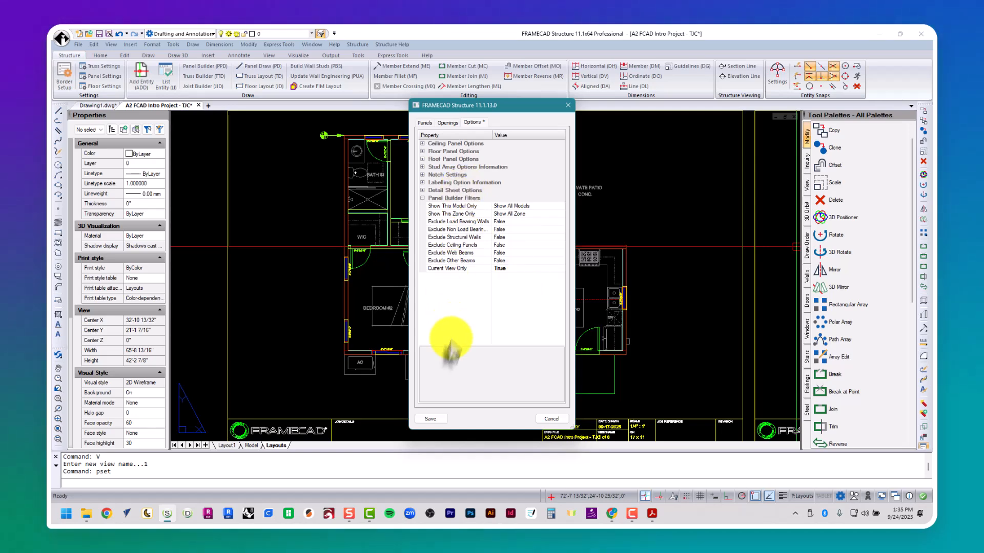
left_click(436, 416)
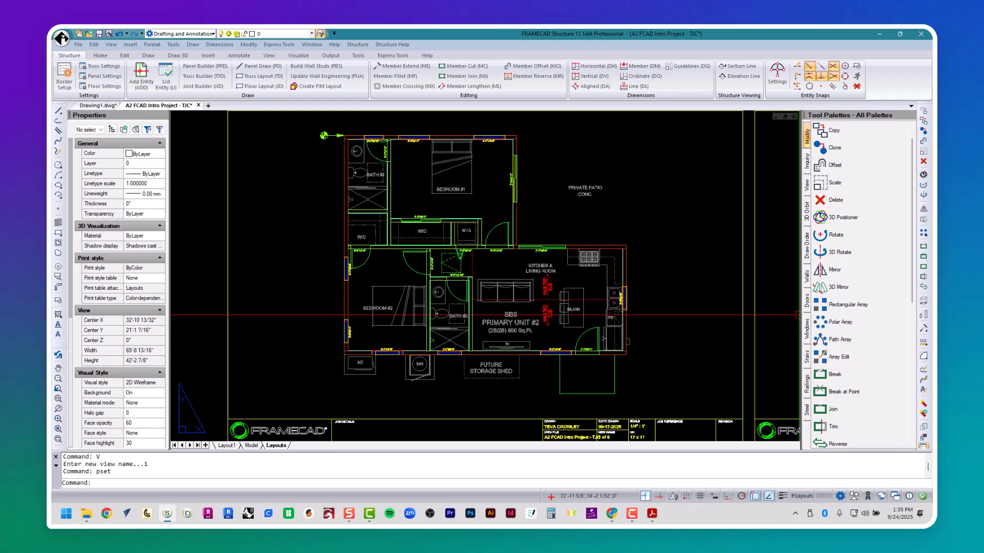
- Preview the fabrication drawings of several unlabelled wall panels in the Panel Builder (PPD) and close it
left_click(358, 44)
mouse_move(365, 57)
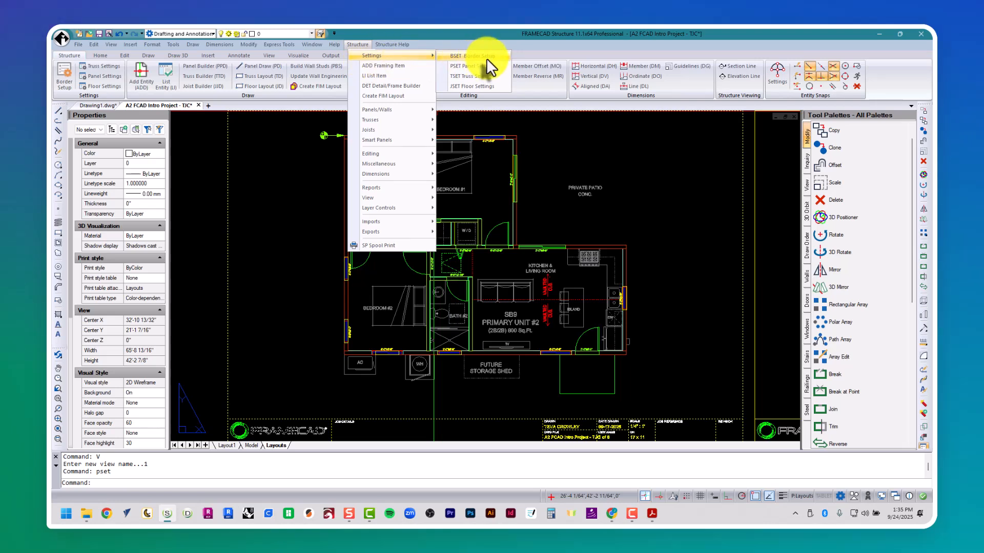
mouse_move(405, 109)
mouse_move(501, 115)
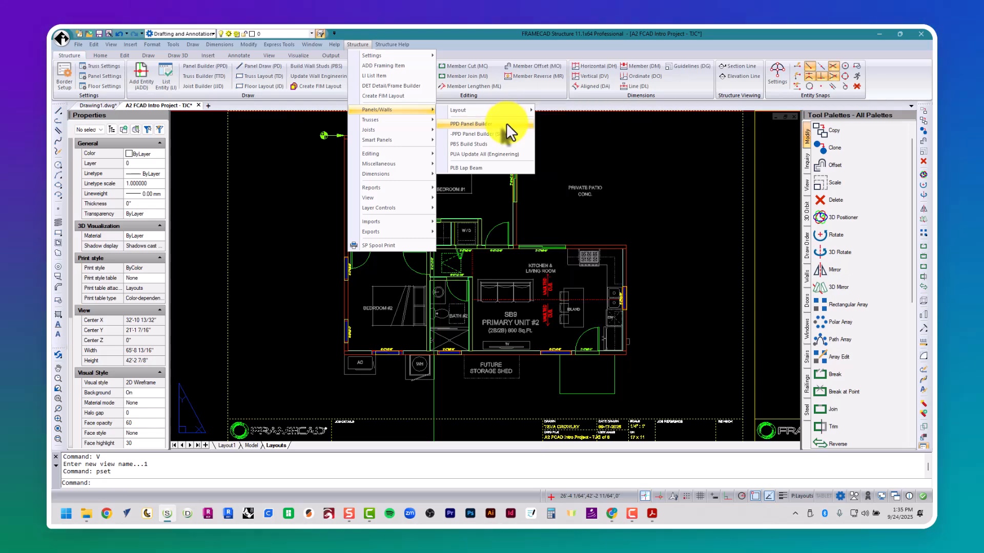
left_click(506, 123)
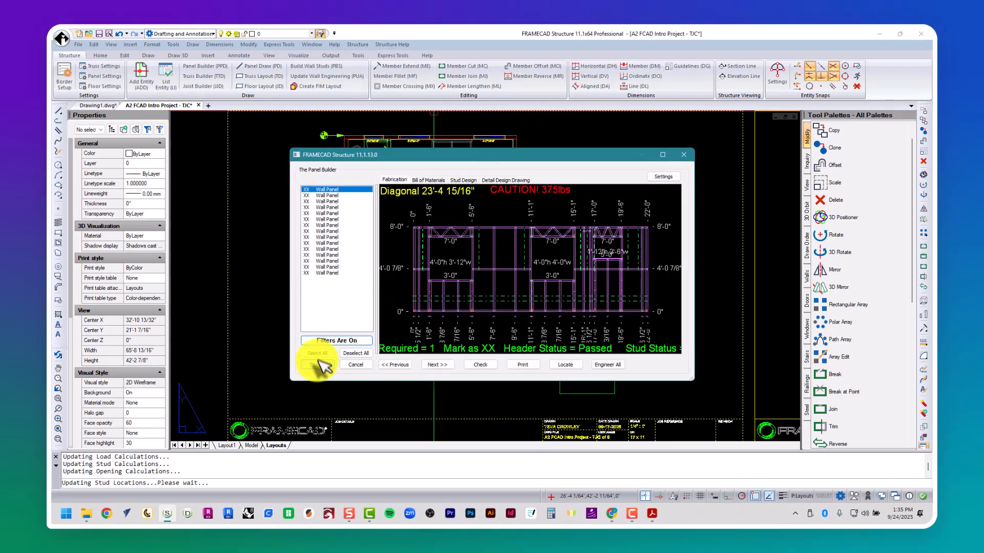
left_click(311, 196)
left_click(307, 201)
left_click(309, 207)
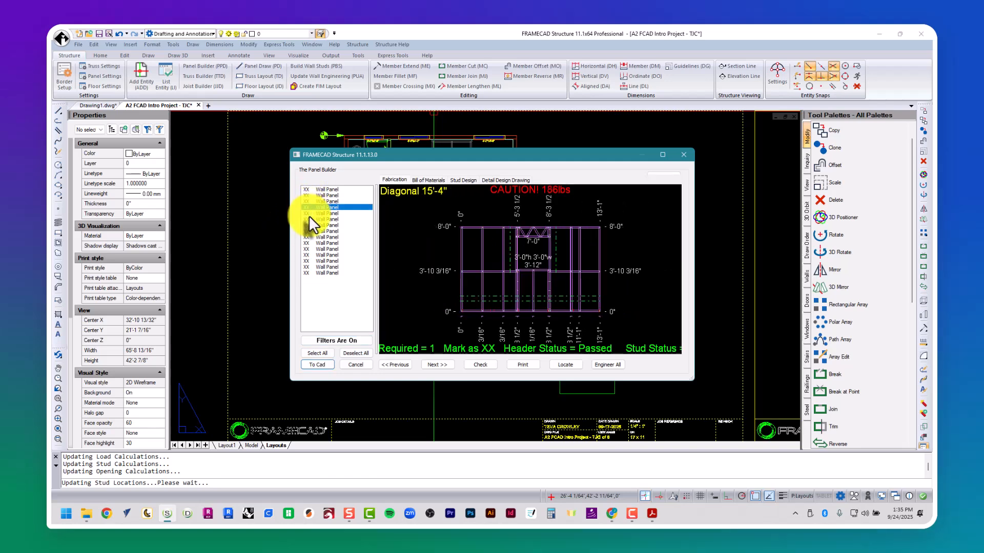
left_click(308, 219)
left_click(306, 226)
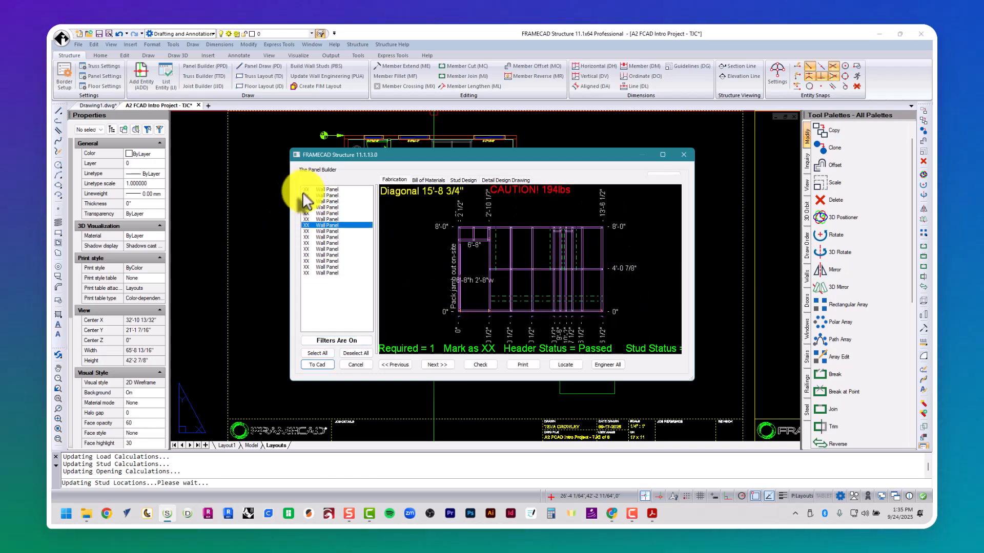
left_click(683, 155)
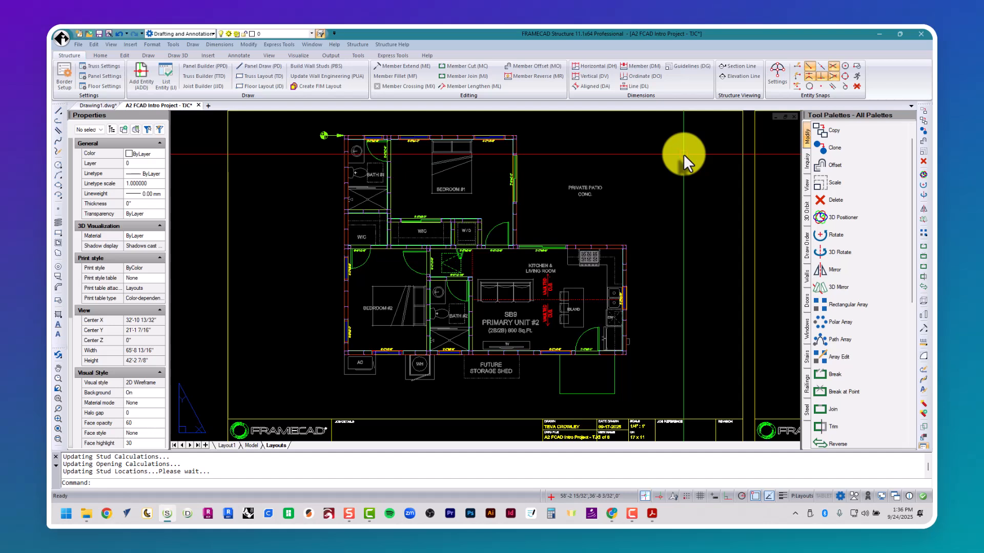
- Label all wall panels in view 1 with the LA command's global selection
type("LA")
key("Return")
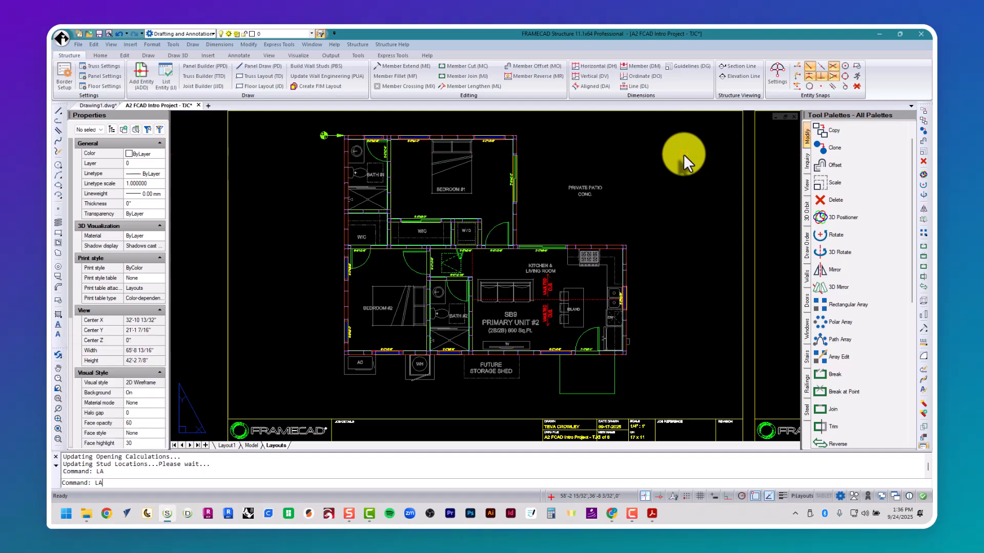
key("Return")
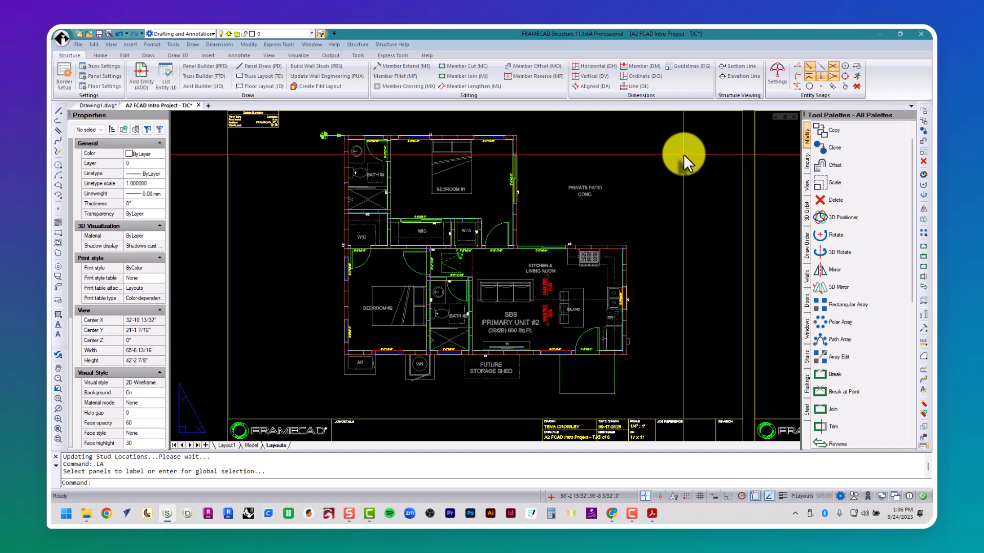
- Open the Panel Builder (PPD) and review the fabrication drawings of labelled wall panels L1 through N5
type("ppd")
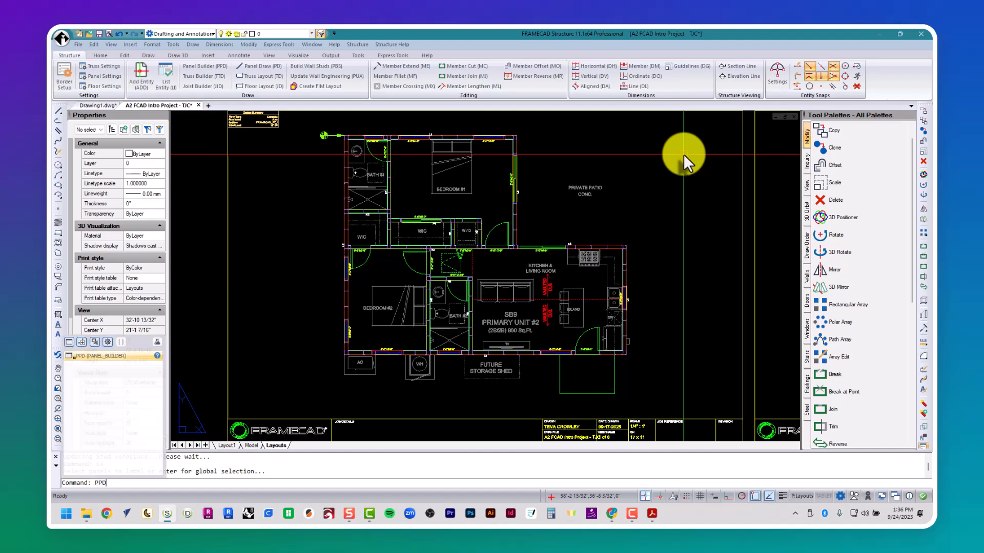
key("Return")
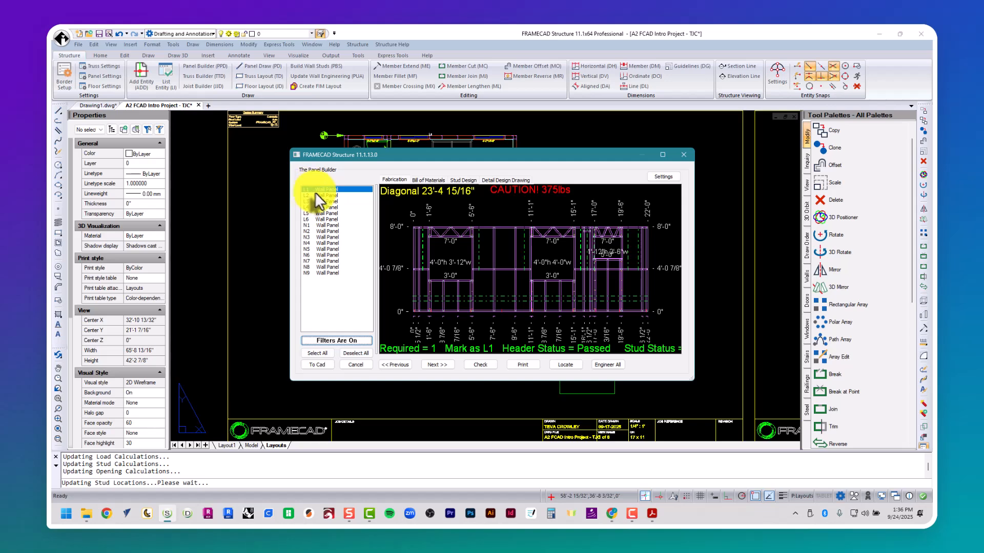
left_click(334, 195)
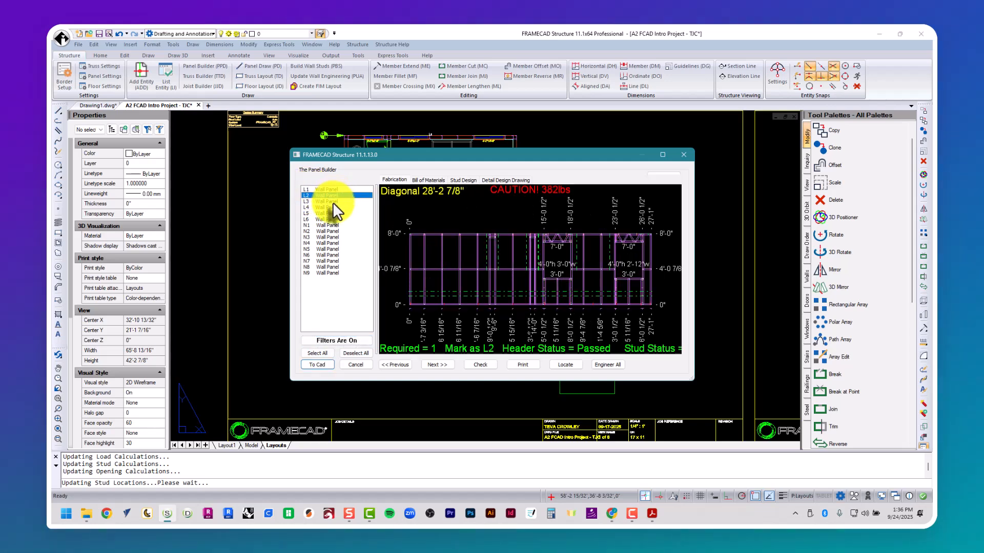
left_click(333, 202)
left_click(332, 208)
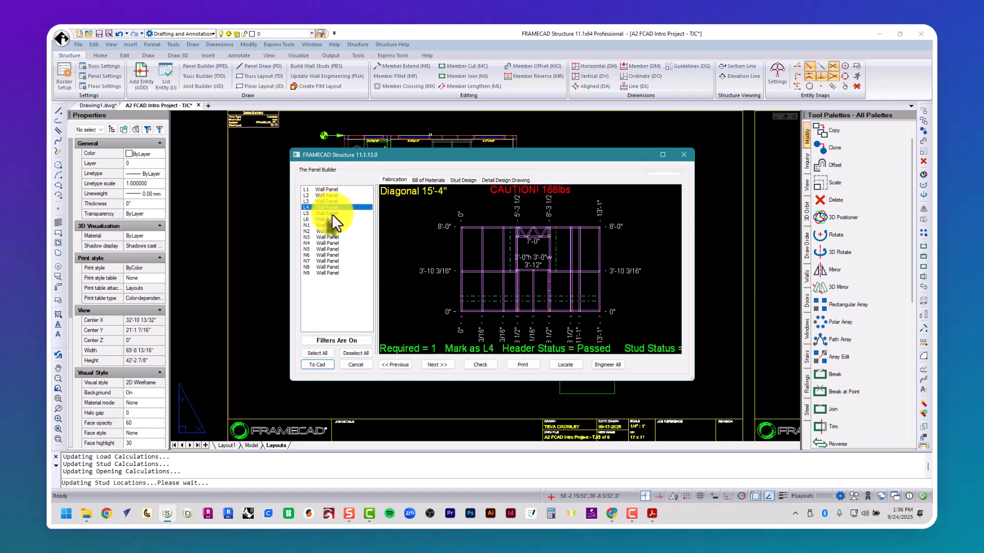
left_click(331, 213)
left_click(330, 220)
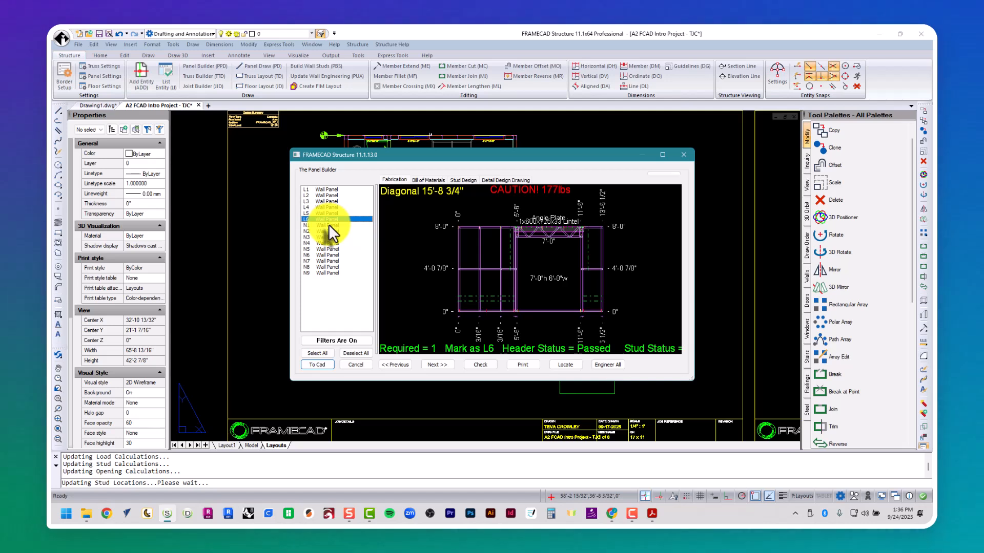
left_click(329, 225)
left_click(329, 231)
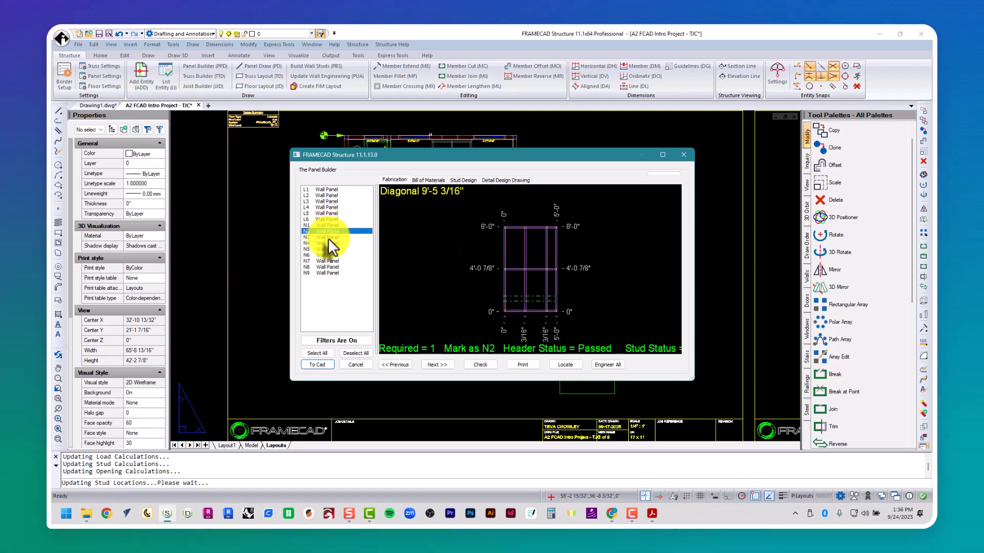
left_click(328, 237)
left_click(327, 244)
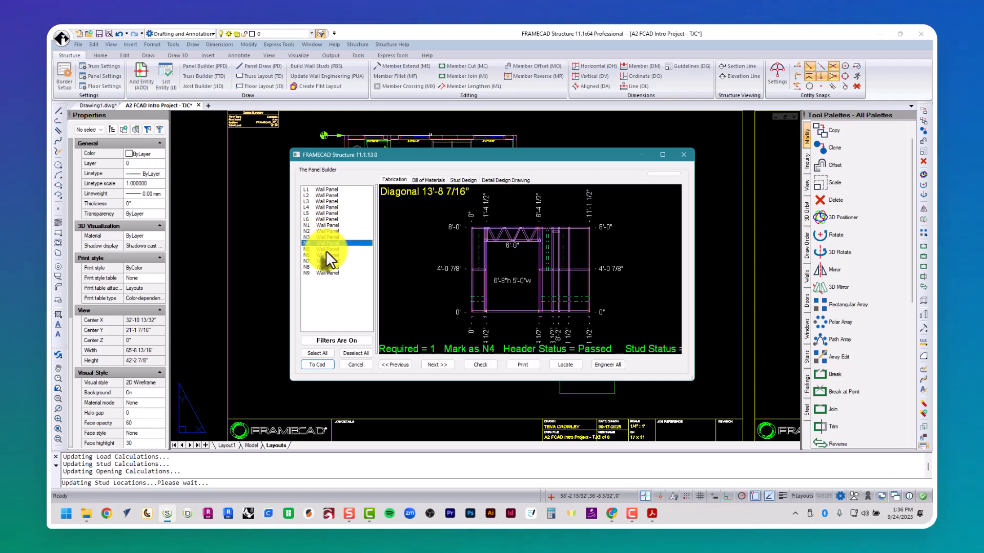
left_click(326, 249)
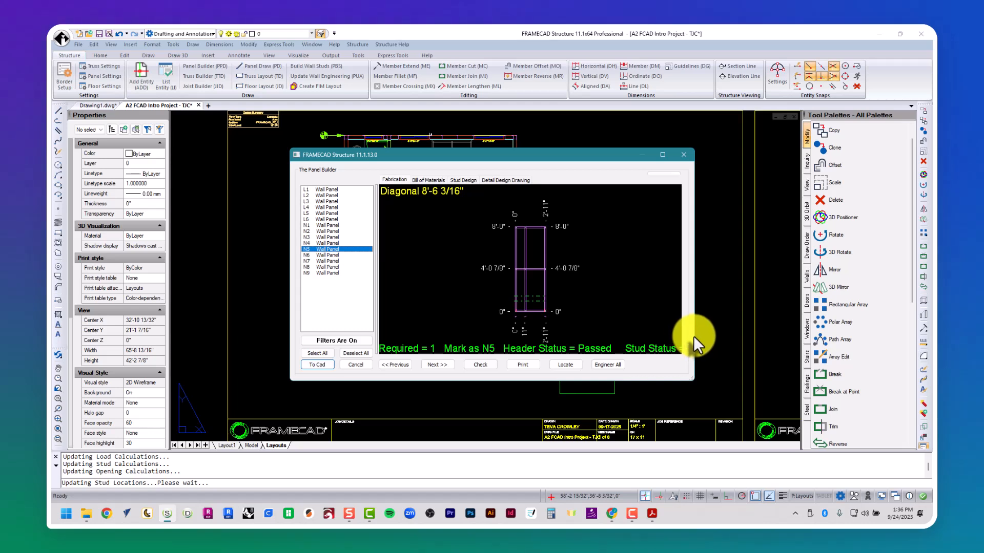
- Widen the Panel Builder window to expose the full status line, and review the remaining wall panels up to N9
left_click_drag(694, 336, 848, 342)
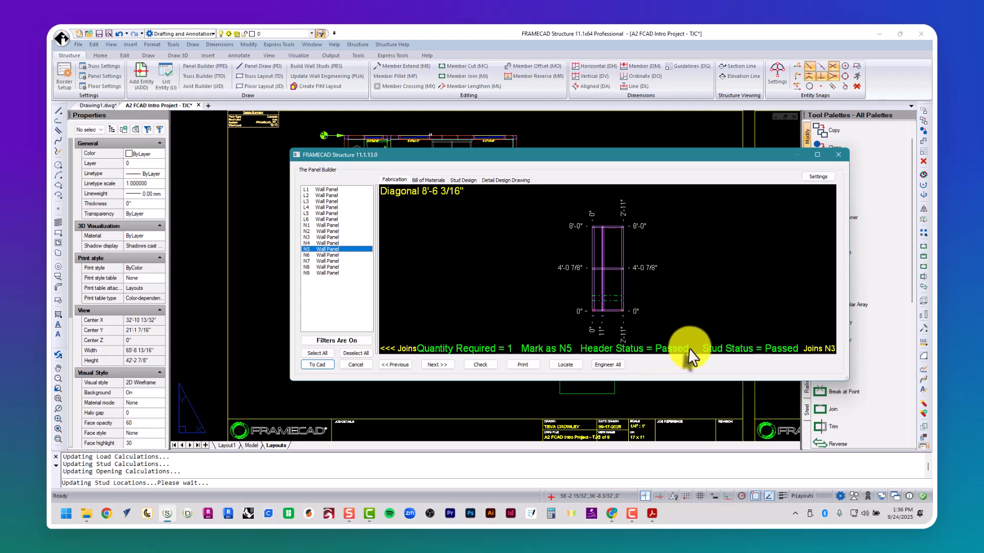
left_click(322, 255)
left_click(321, 267)
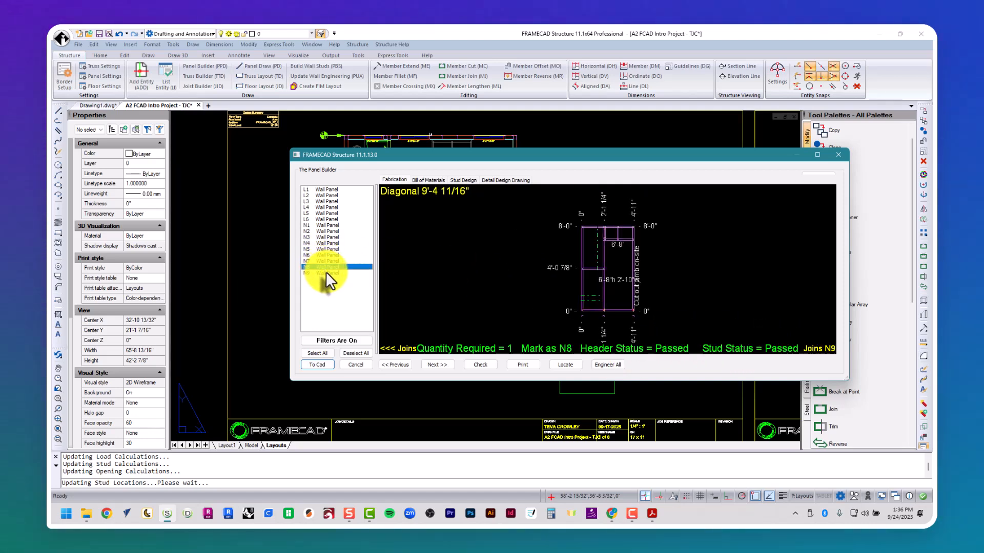
left_click(325, 273)
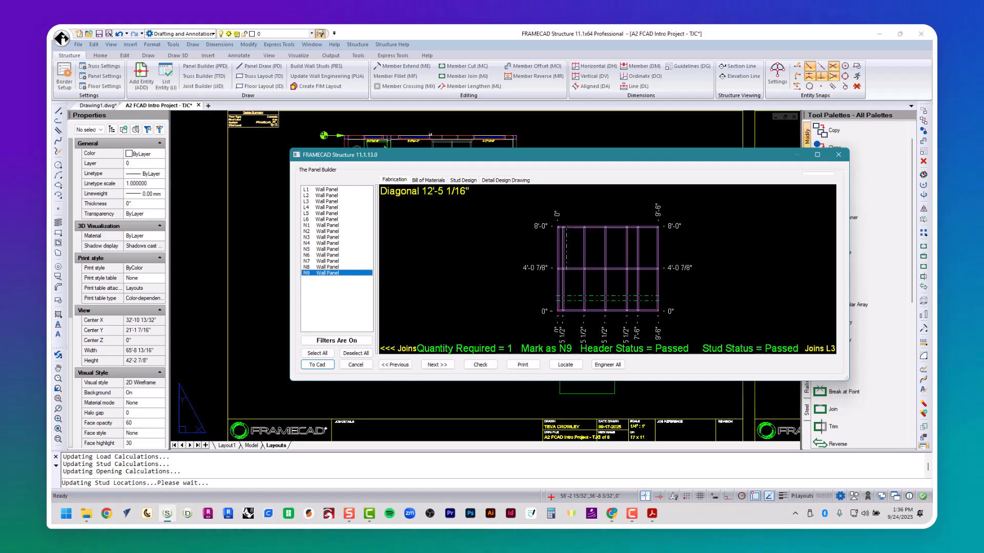
- Select all wall panels, send their fabrication drawings to CAD, and fit the generated sheets in view
left_click(316, 353)
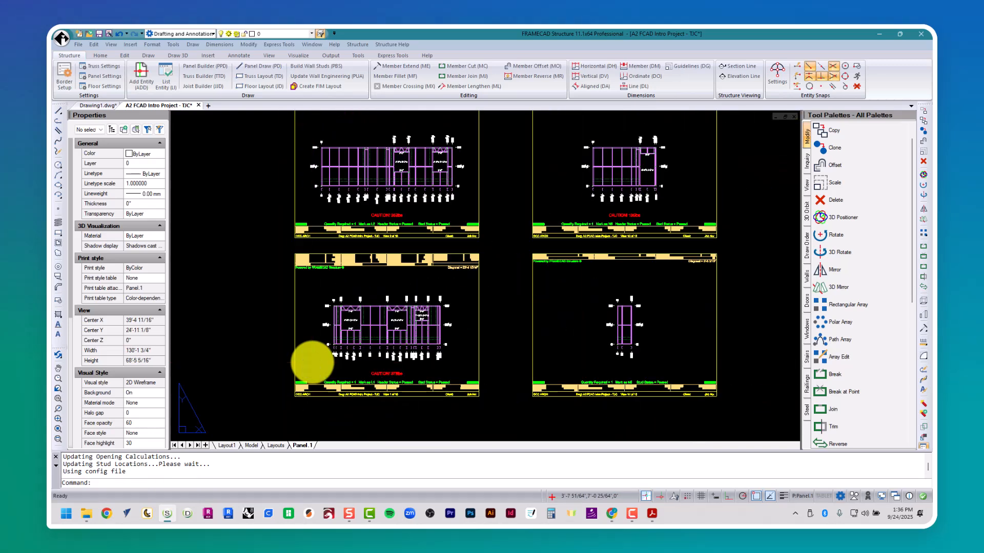
middle_click(313, 363)
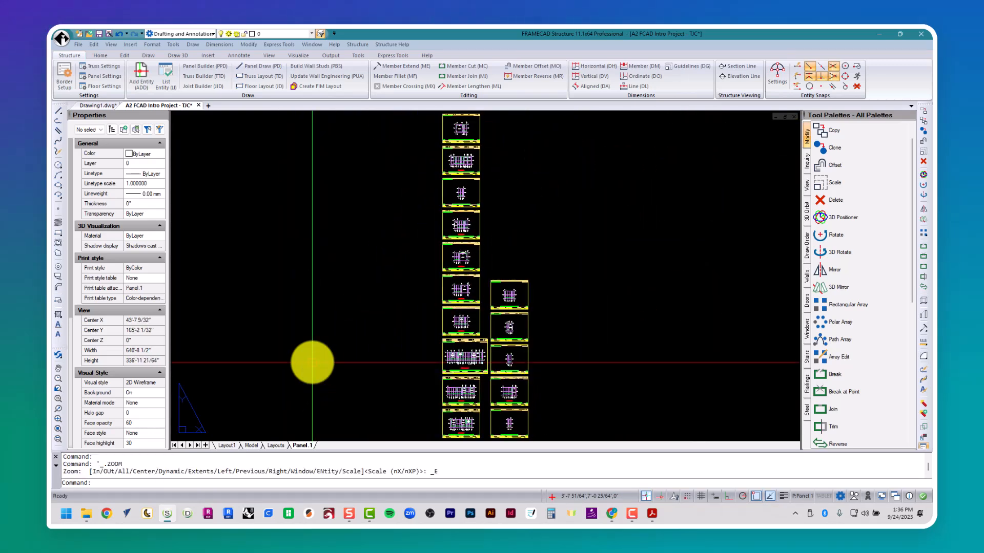
- Examine the generated panel sheets, including panel N4's dimensions, header and stud status, and title block details
scroll(428, 126, "up", 5)
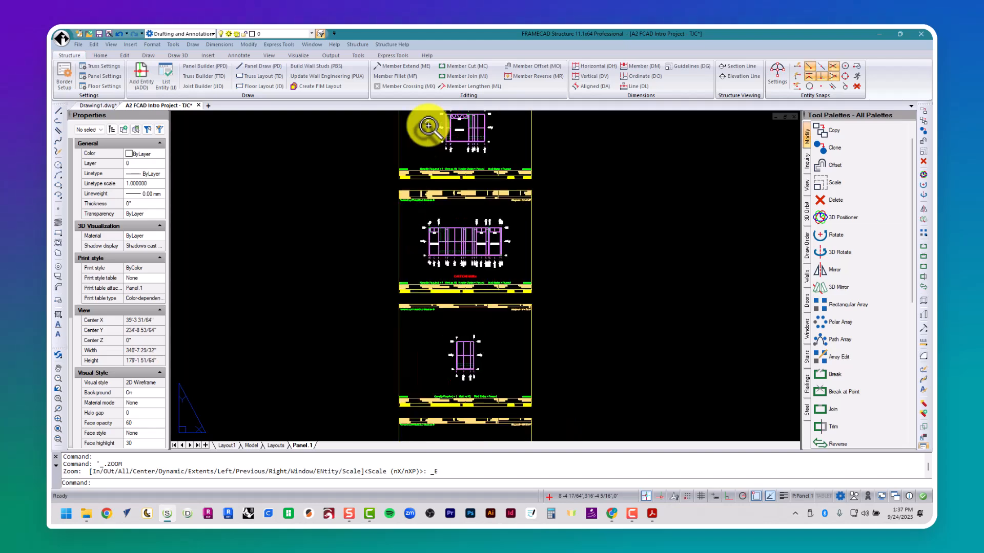
scroll(435, 144, "up", 2)
middle_click_drag(395, 193, 391, 319)
scroll(405, 351, "up", 3)
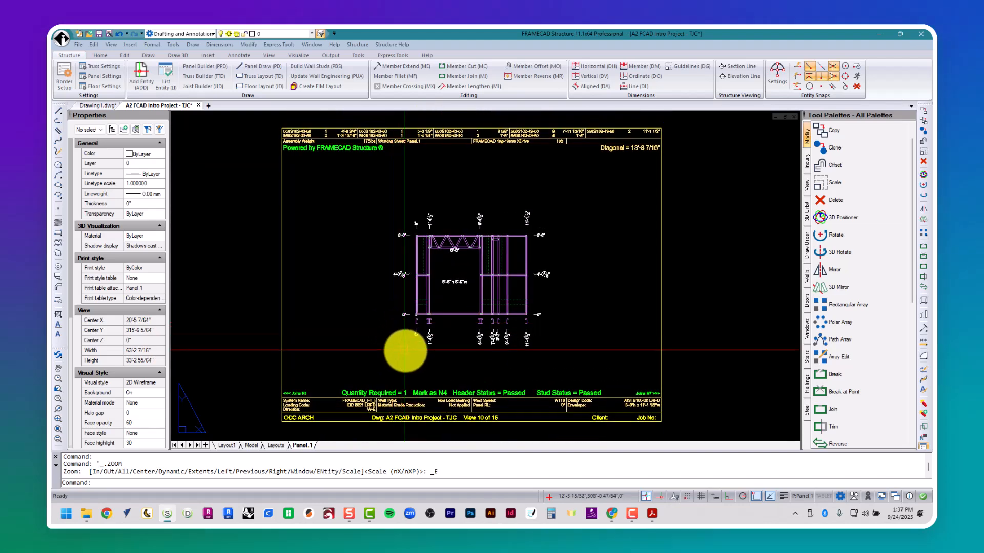
scroll(405, 410, "up", 4)
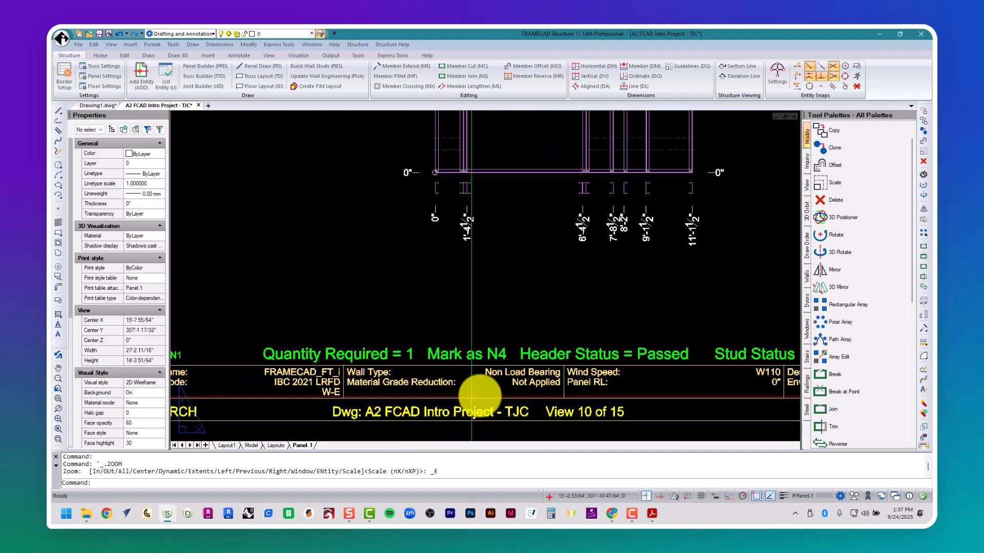
mouse_move(471, 395)
middle_mouse_down()
mouse_move(468, 236)
mouse_move(468, 325)
middle_mouse_up()
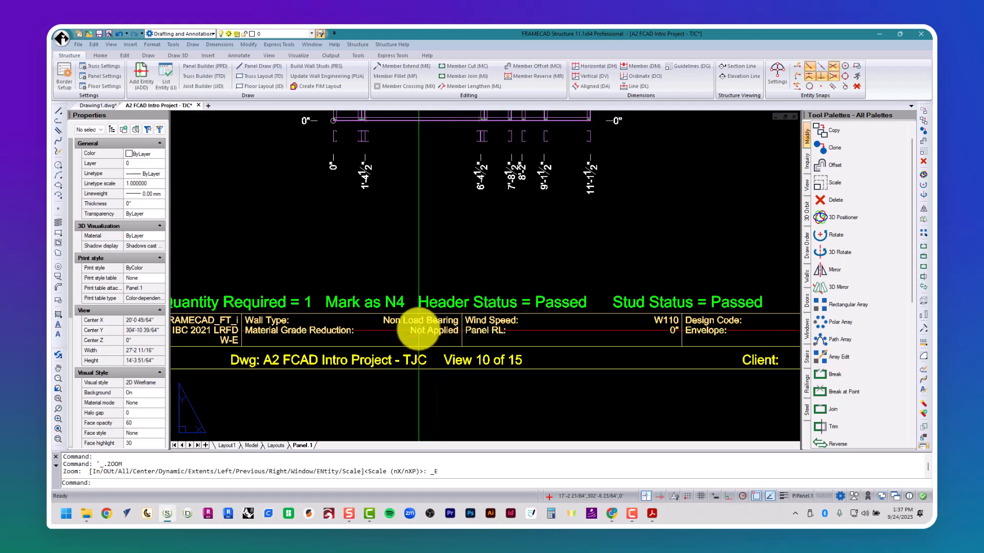
scroll(395, 330, "up", 4)
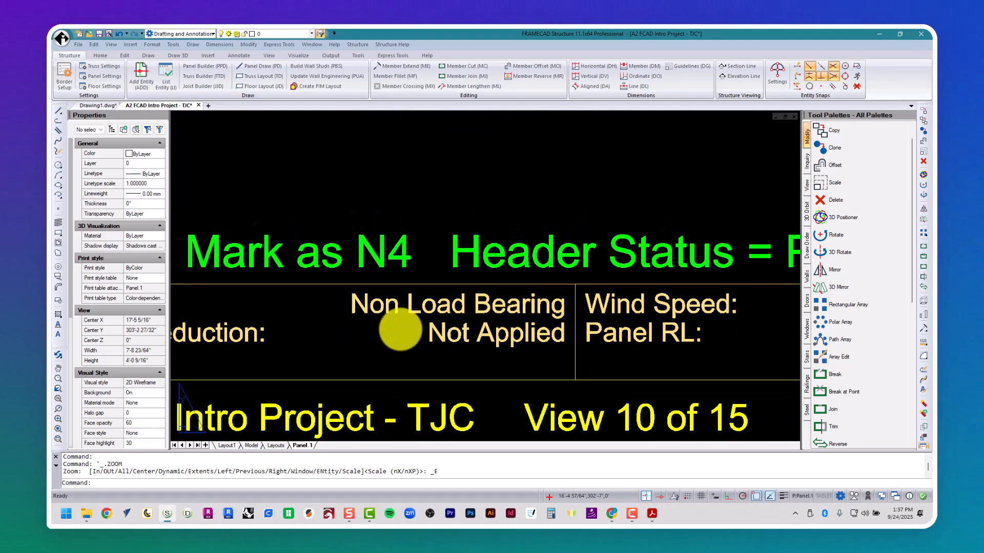
scroll(398, 330, "down", 5)
middle_click_drag(398, 329, 433, 336)
scroll(443, 359, "up", 4)
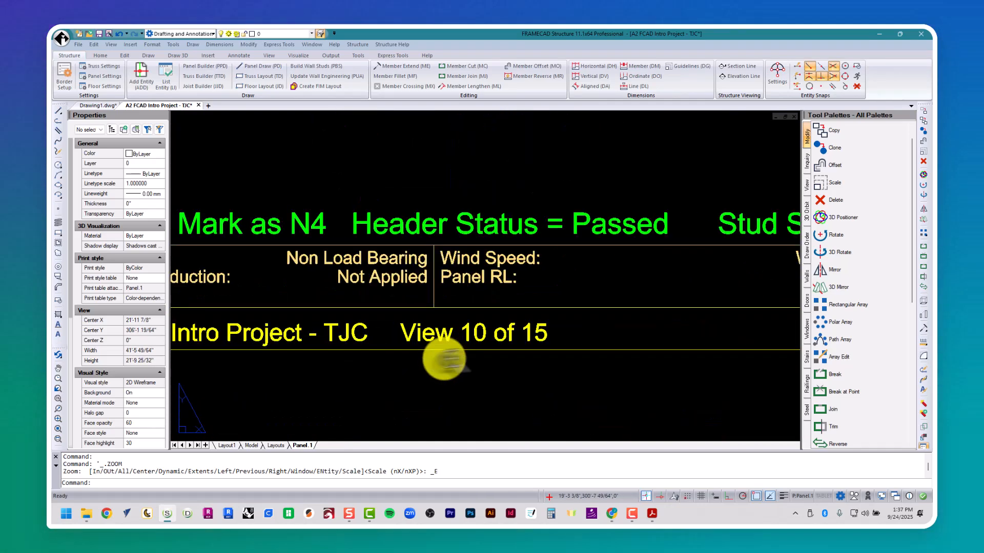
scroll(518, 353, "up", 4)
scroll(519, 354, "down", 10)
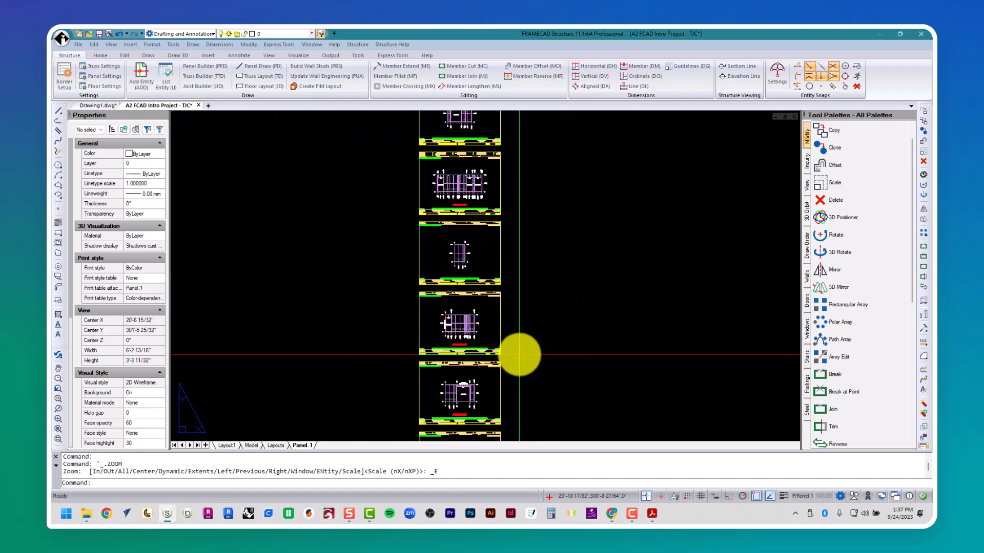
scroll(519, 355, "down", 4)
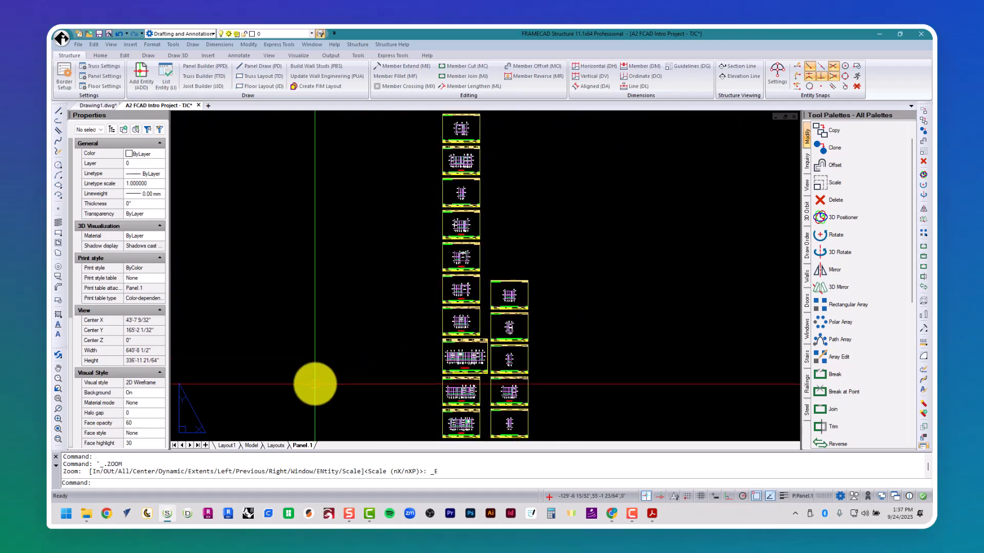
- Rename the Panel.1 layout as Walls
right_click(303, 447)
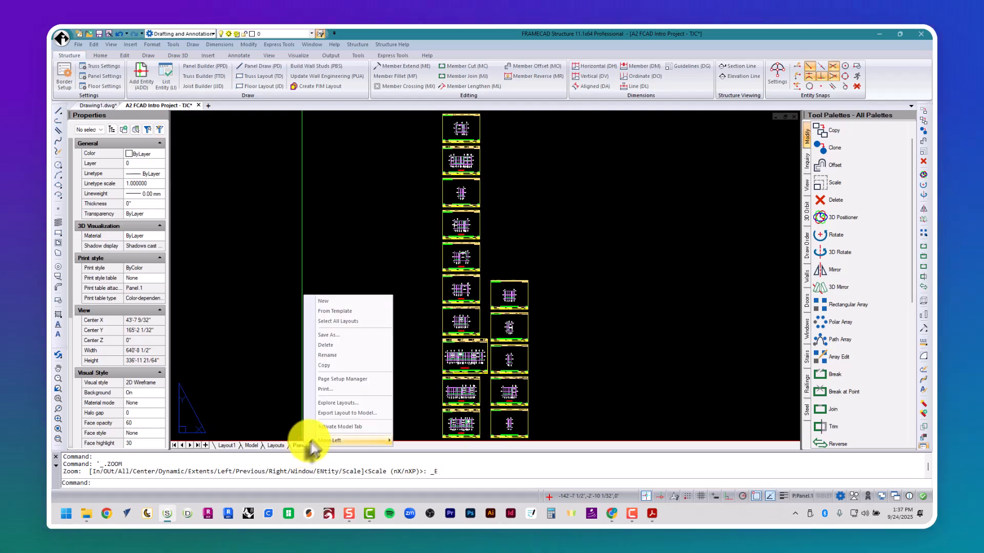
left_click(350, 355)
type("Walls")
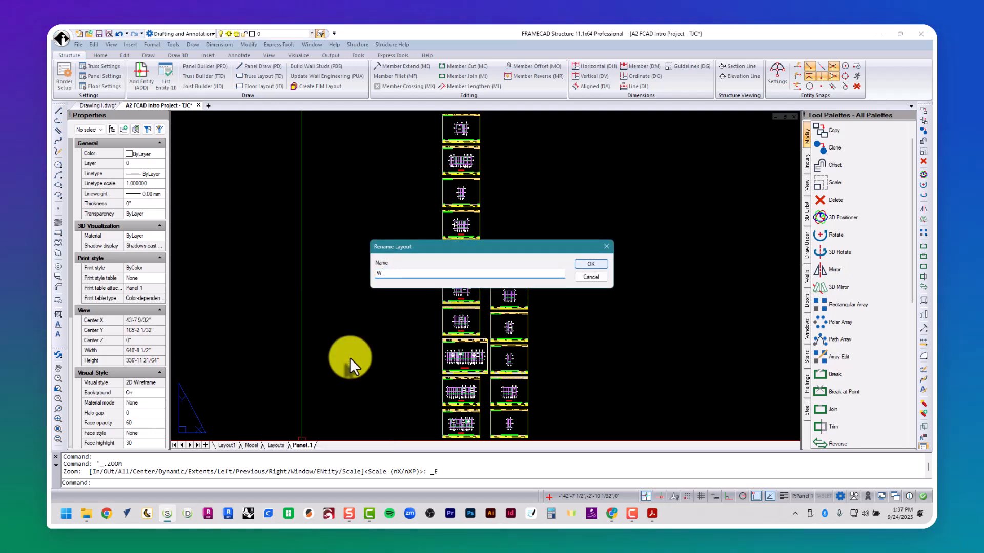
key("Return")
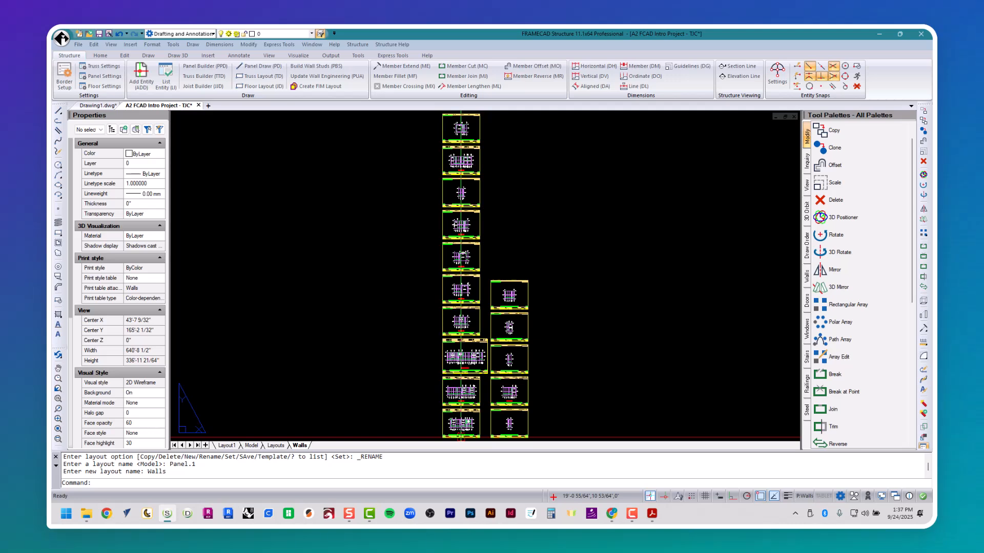
- Return to the Layouts layout and generate a 3D model of all walls with P3D's global selection
key("alt+Tab")
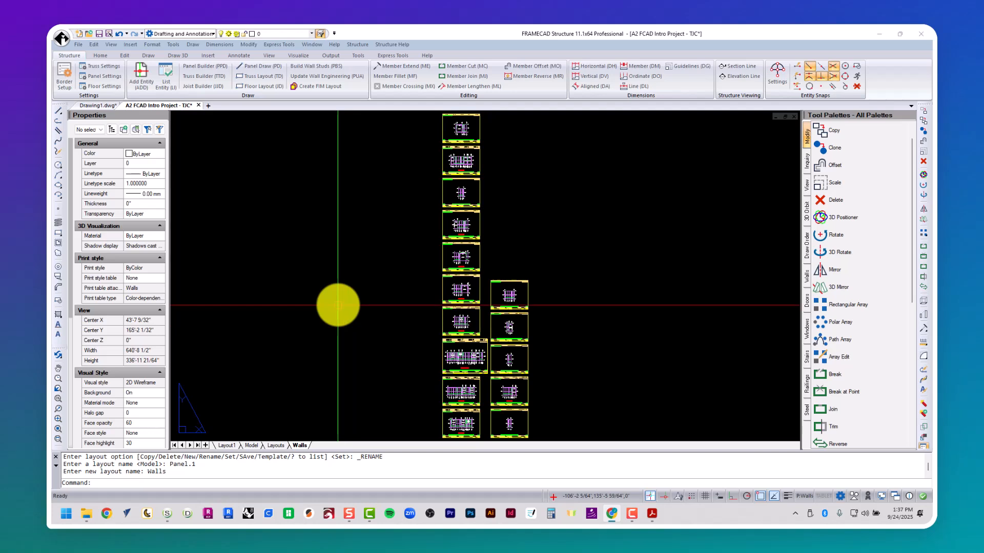
left_click(281, 447)
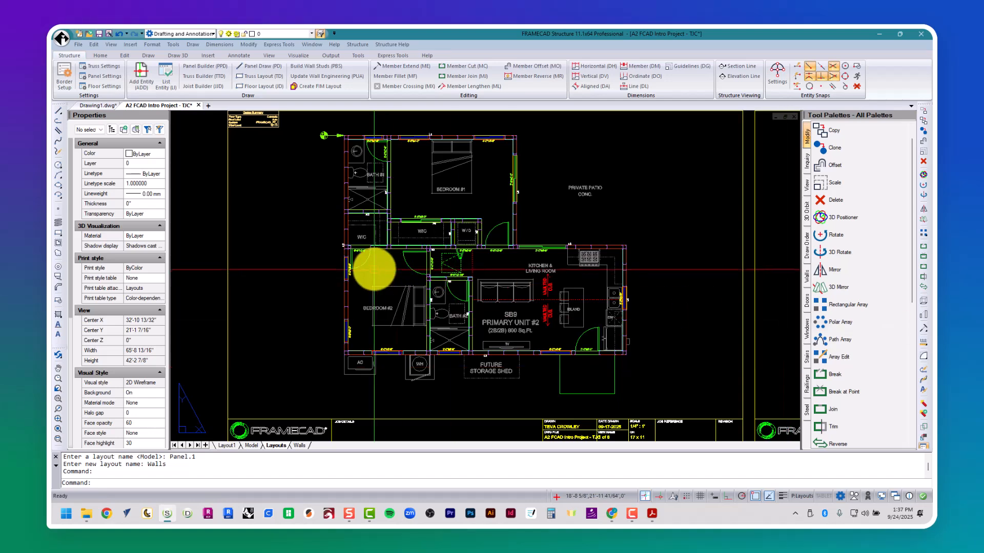
type("P3D")
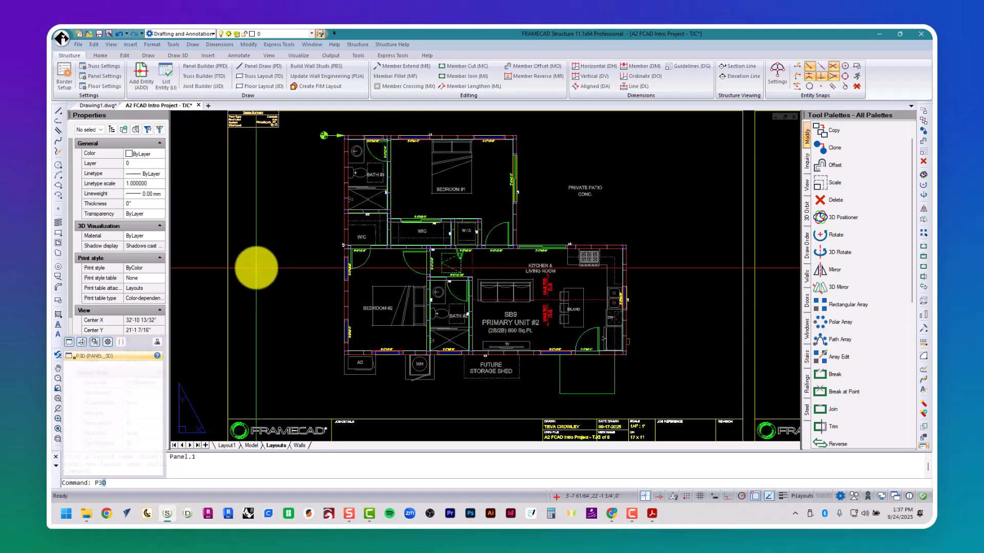
key("Return")
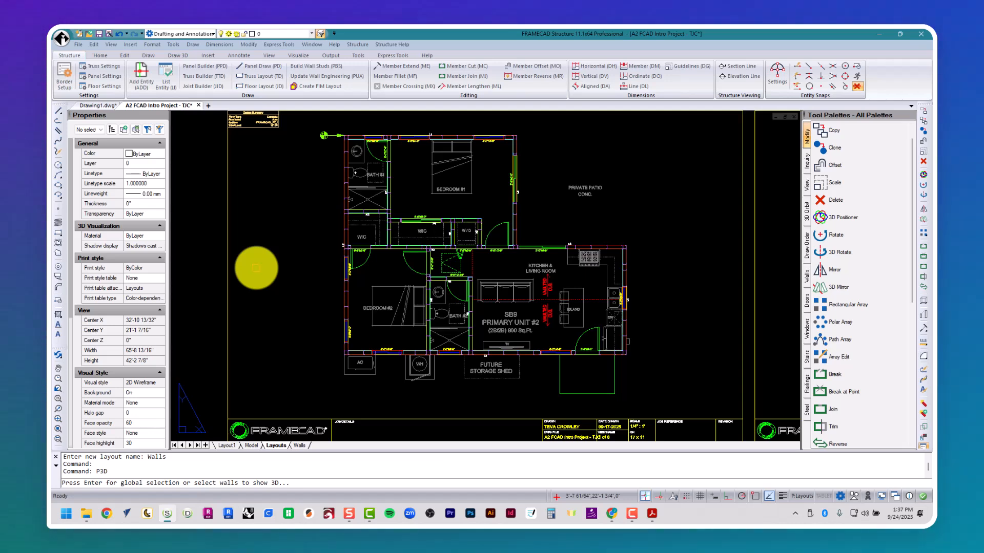
key("Return")
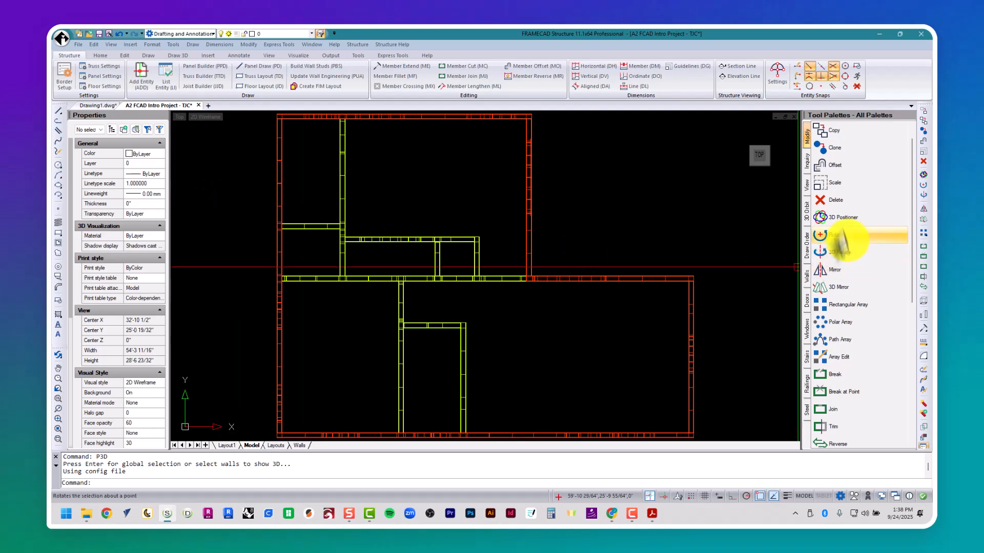
- Rotate the 3D wall frame model through several views, ending on the left-front isometric view
left_click(768, 146)
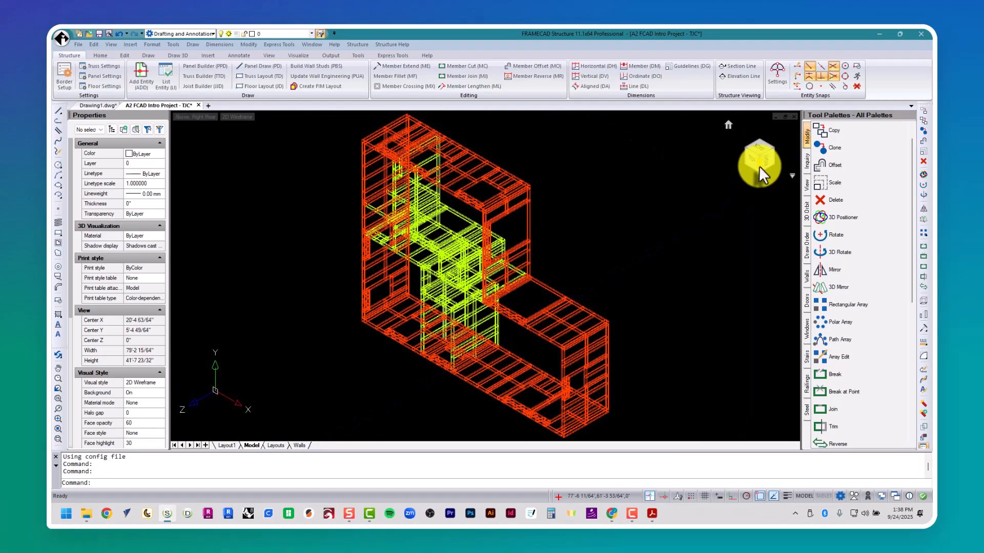
left_click(760, 172)
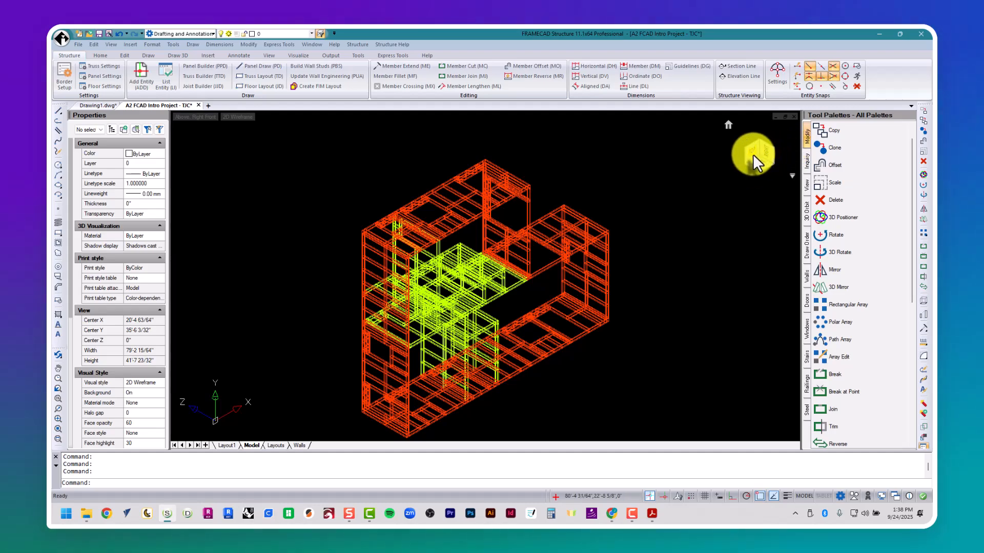
left_click(754, 158)
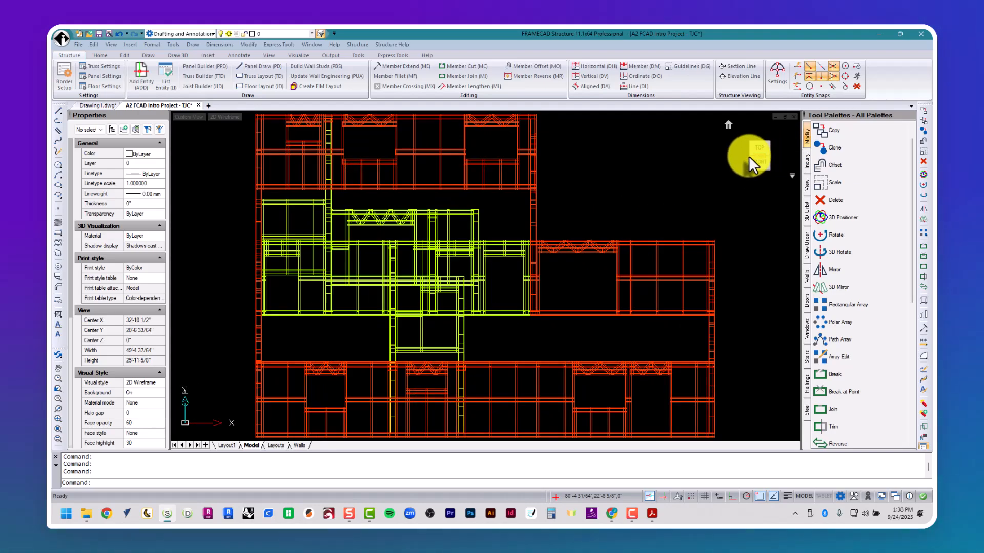
left_click(752, 156)
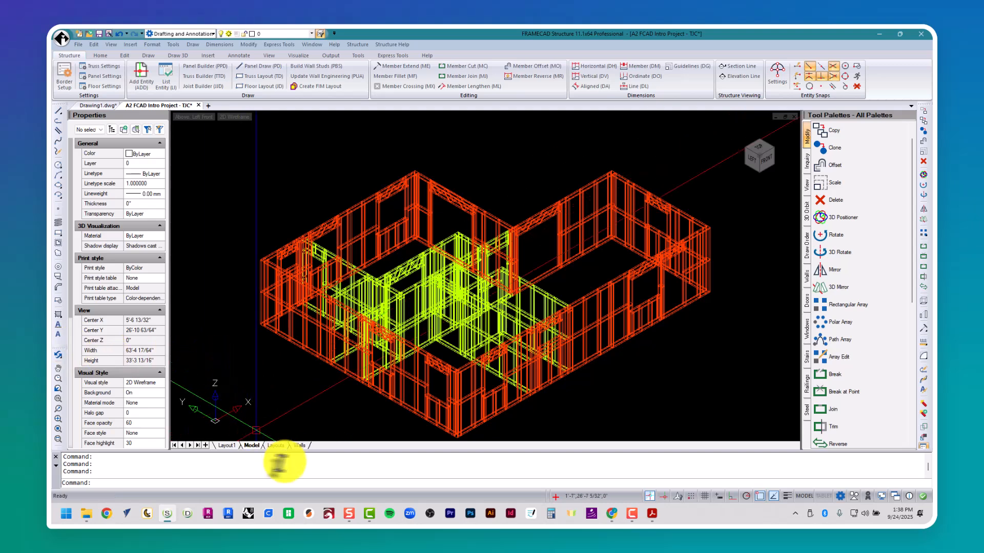
- Go back to the Layouts layout and erase the whole floor plan with its wall panels from view 1
left_click(276, 445)
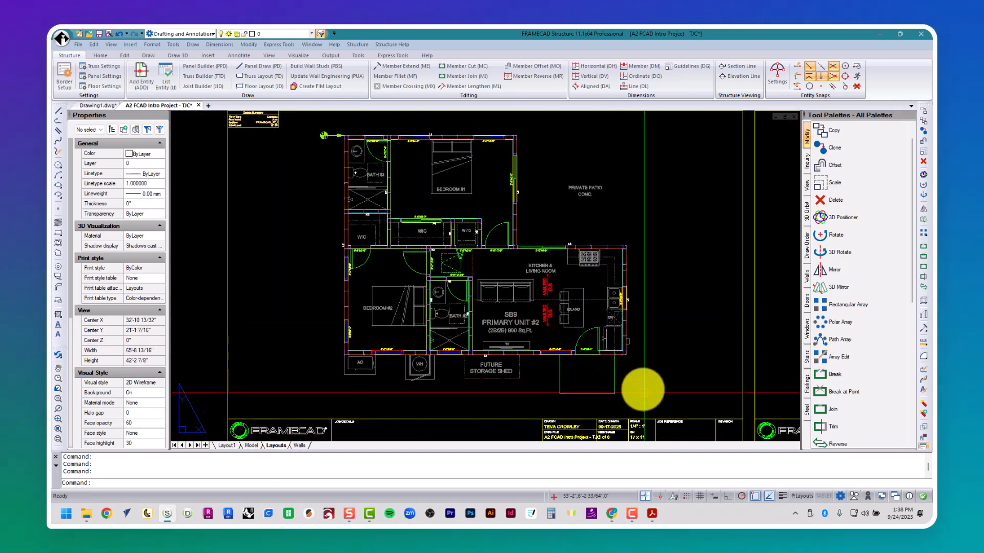
left_click(666, 404)
left_click(301, 125)
key("Delete")
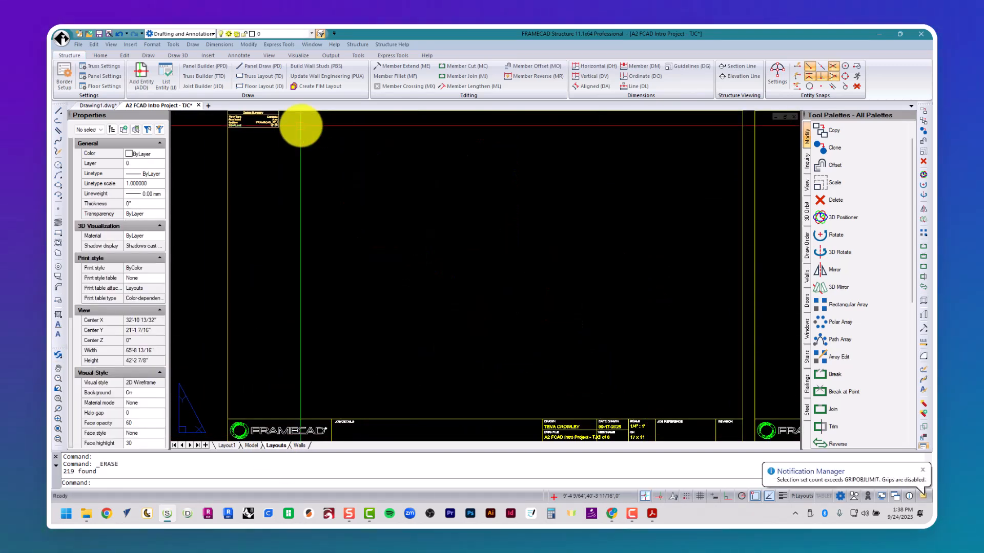
- Check the 3D wall frame in model space and undo the erasure of the floor plan in view 1
left_click(252, 445)
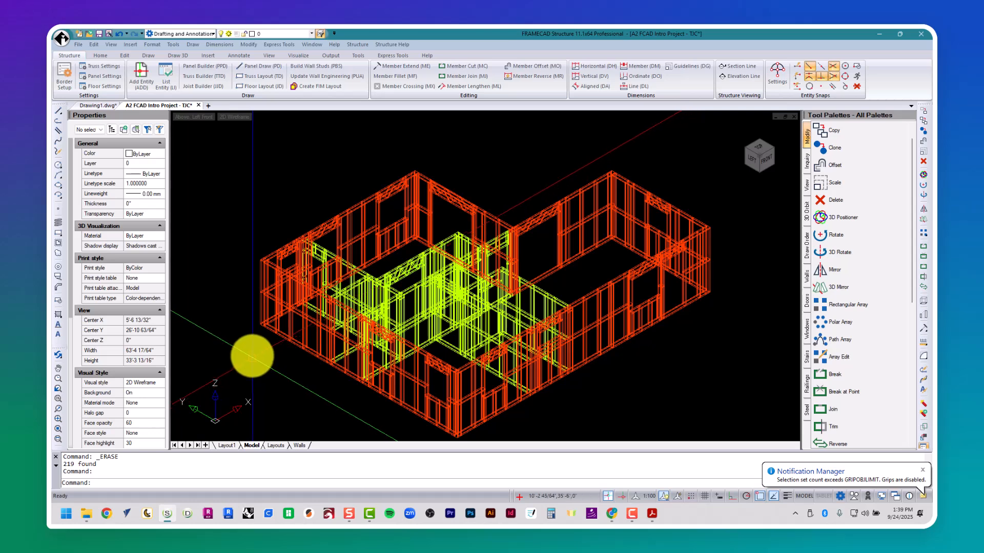
key("ctrl+z")
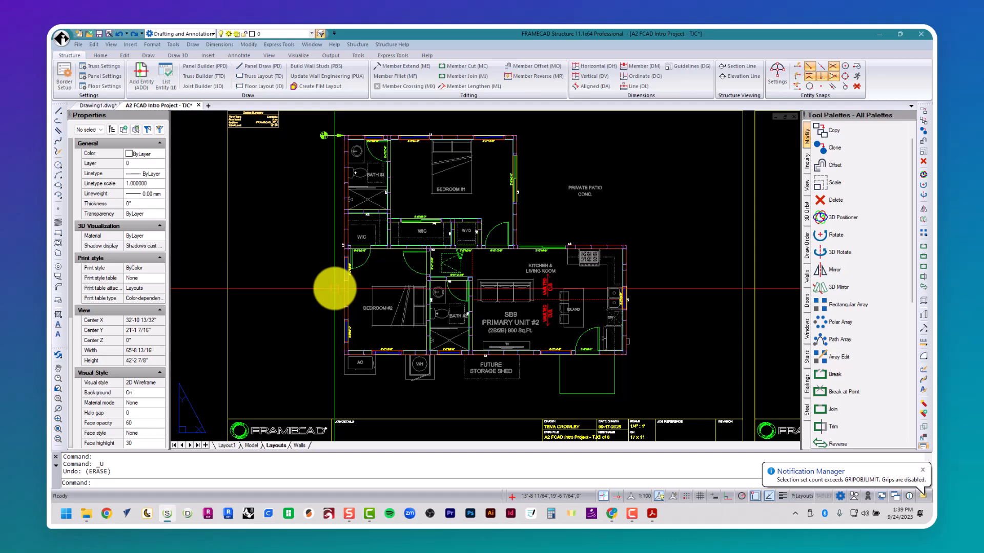
- In model space, clear the existing 3D wall entities and regenerate the wall frame with P3D
left_click(251, 444)
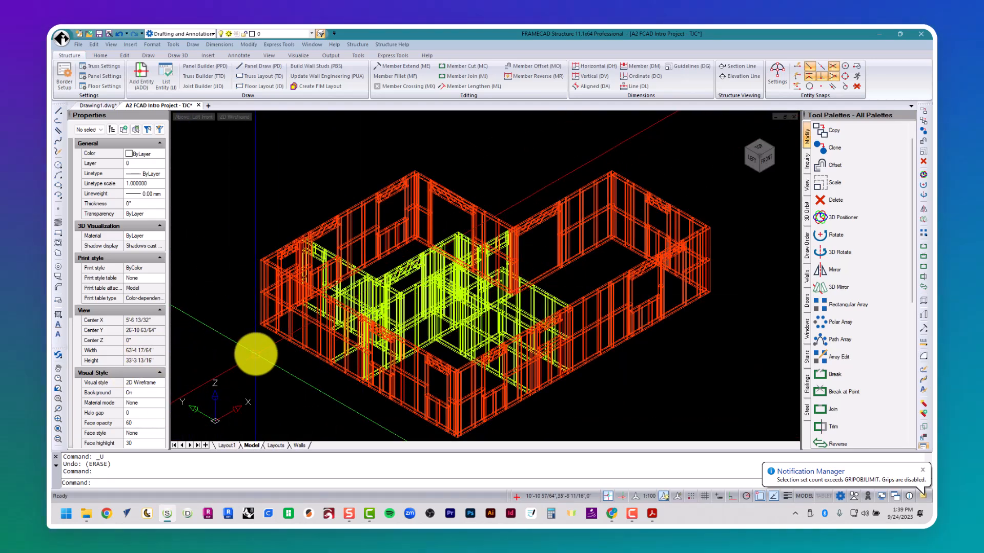
type("P3D")
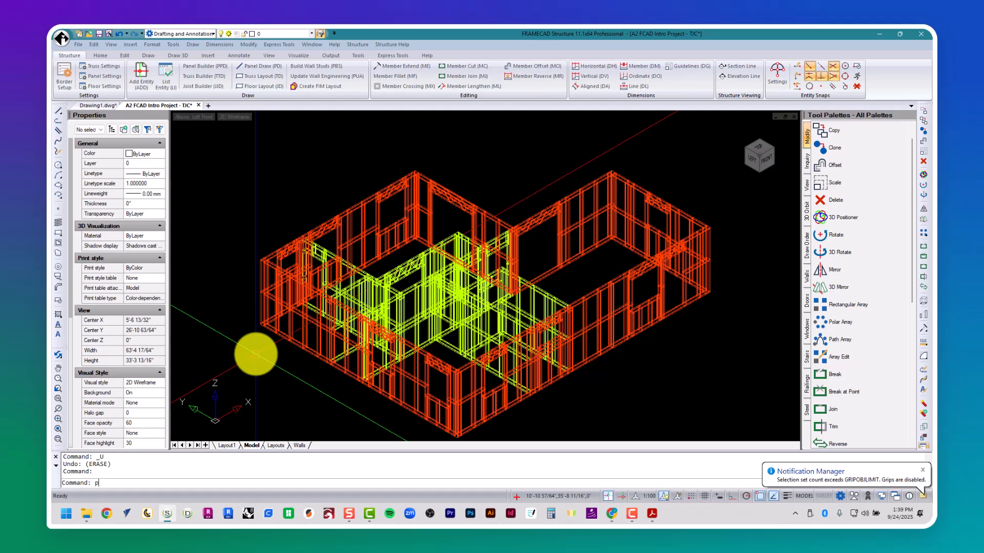
key("Return")
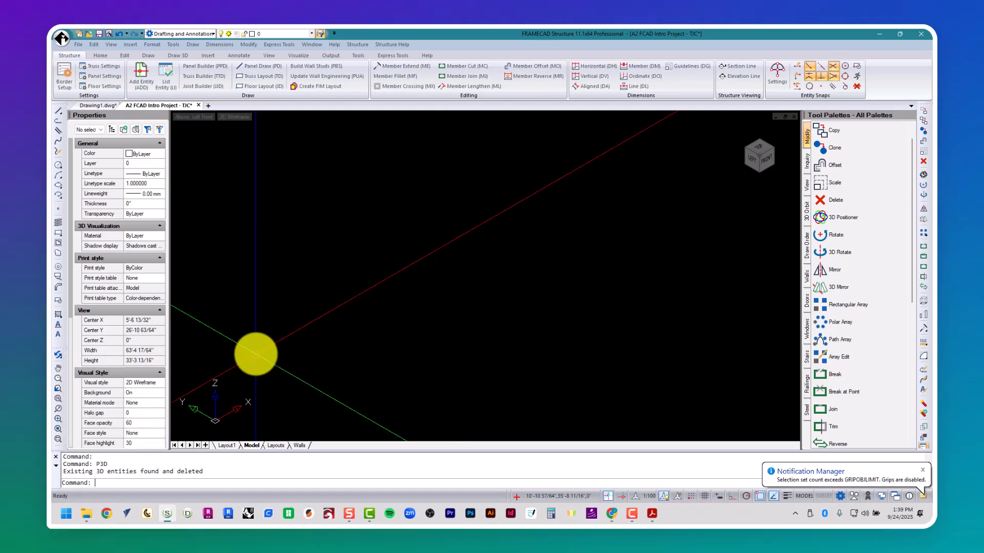
type("P3D")
key("Return")
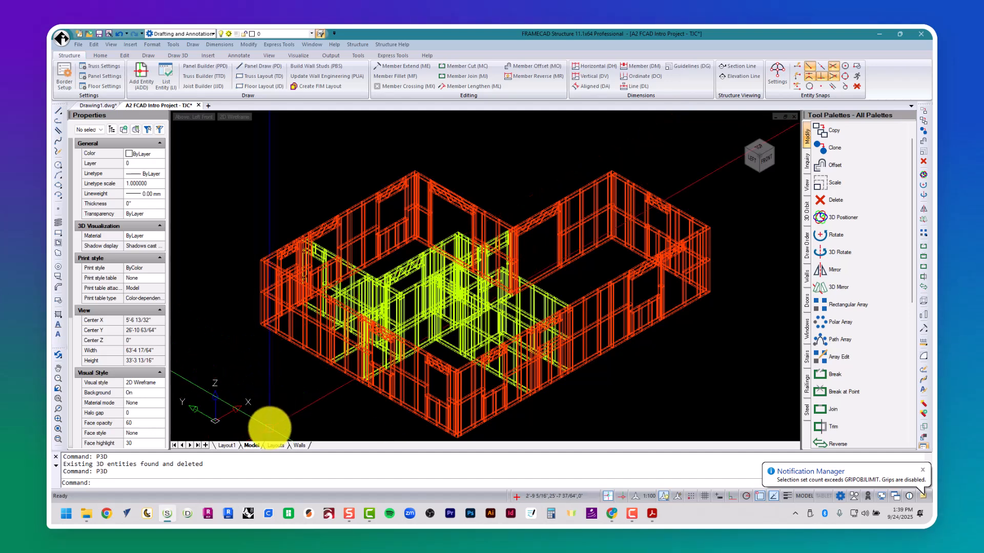
- Return to the Layouts layout and erase the exterior wall between the kitchen/living room and the private patio
left_click(276, 445)
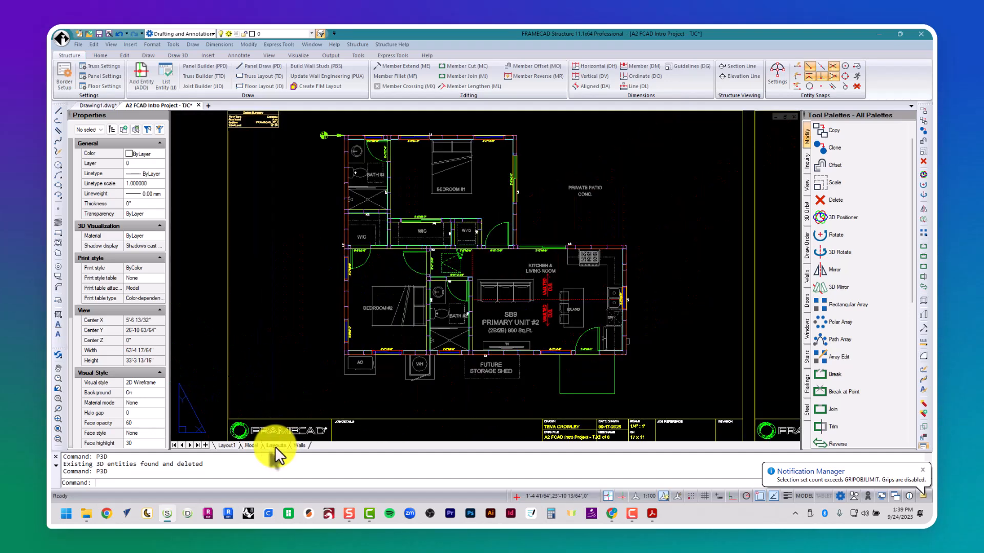
left_click(612, 247)
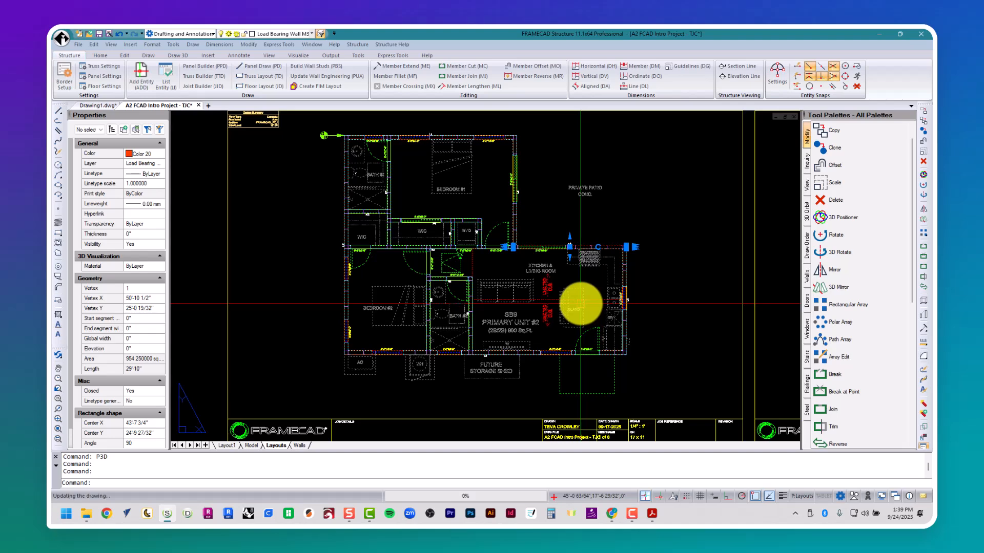
key("Delete")
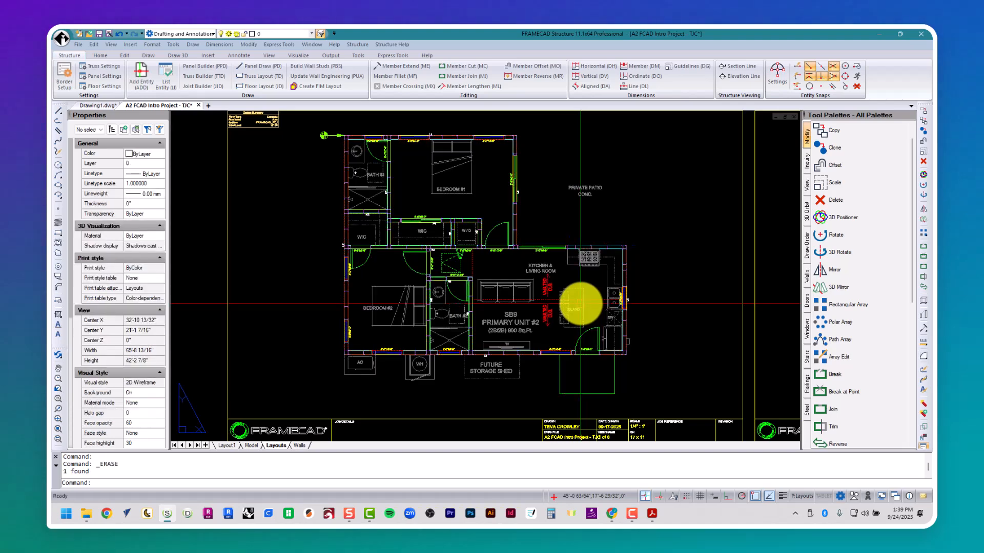
- Clear and rebuild the 3D walls in model space with P3D, and check the location of the erased patio-side wall
left_click(253, 446)
type("P3D")
key("Return")
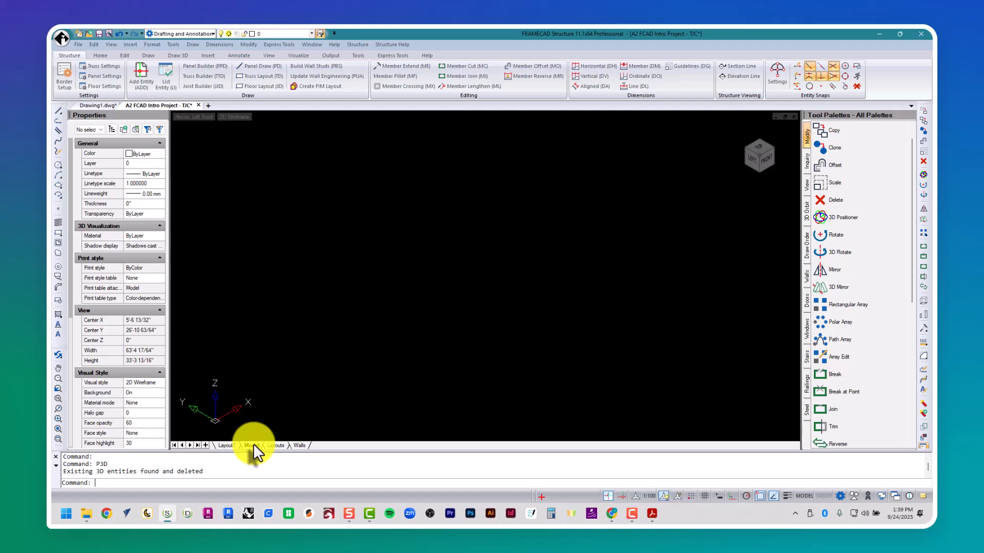
type("P3D")
key("Return")
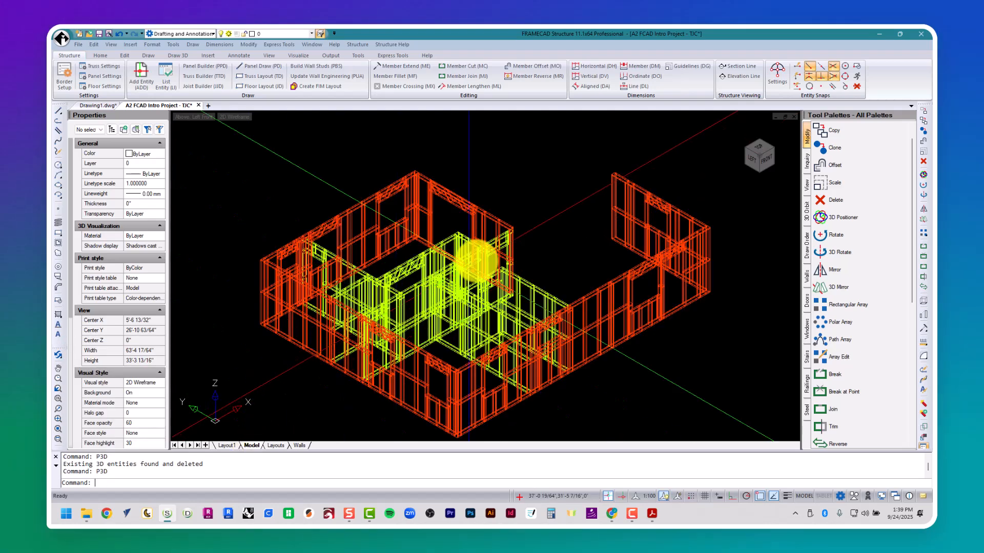
left_click(599, 149)
left_click(544, 254)
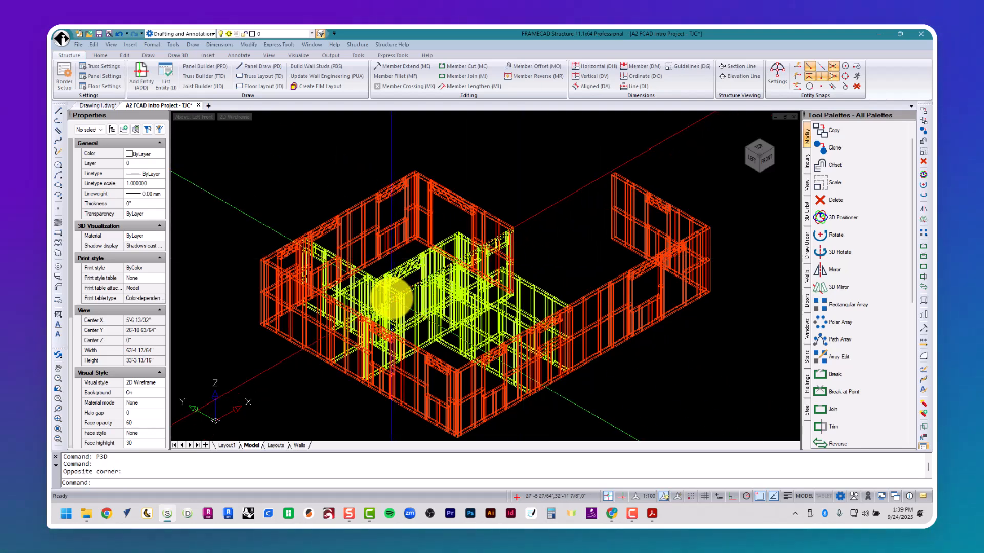
- Undo the latest P3D rebuild and the erasure of the patio-side wall
key("ctrl+z")
key("ctrl+z")
key("ctrl+z")
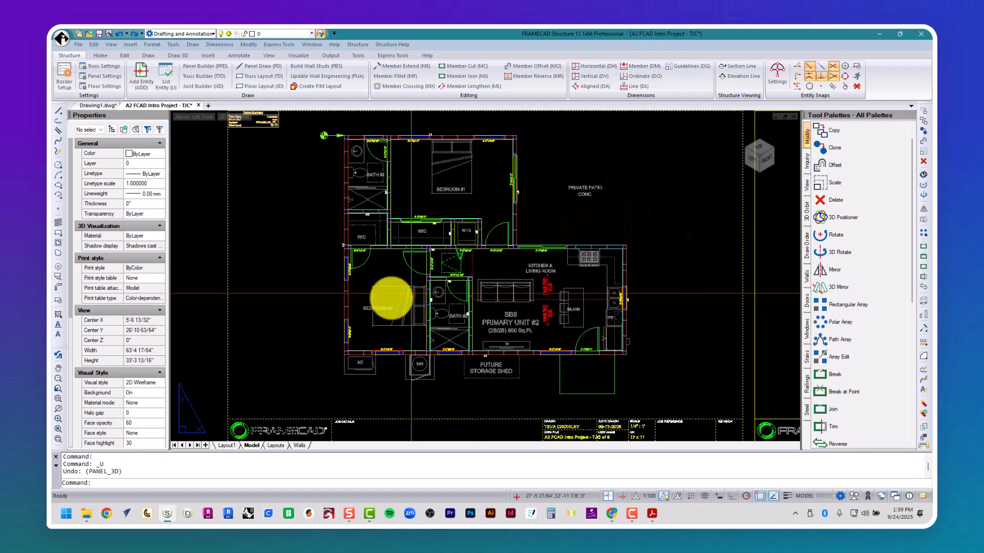
key("ctrl+z")
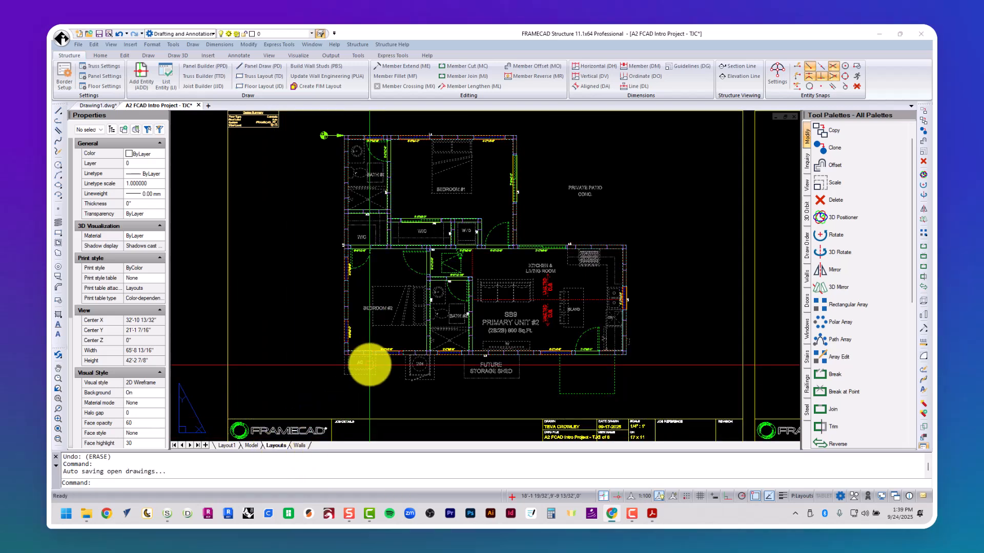
- Switch the Layouts layout to view 2, which holds the roof truss plan
type("v")
key("Return")
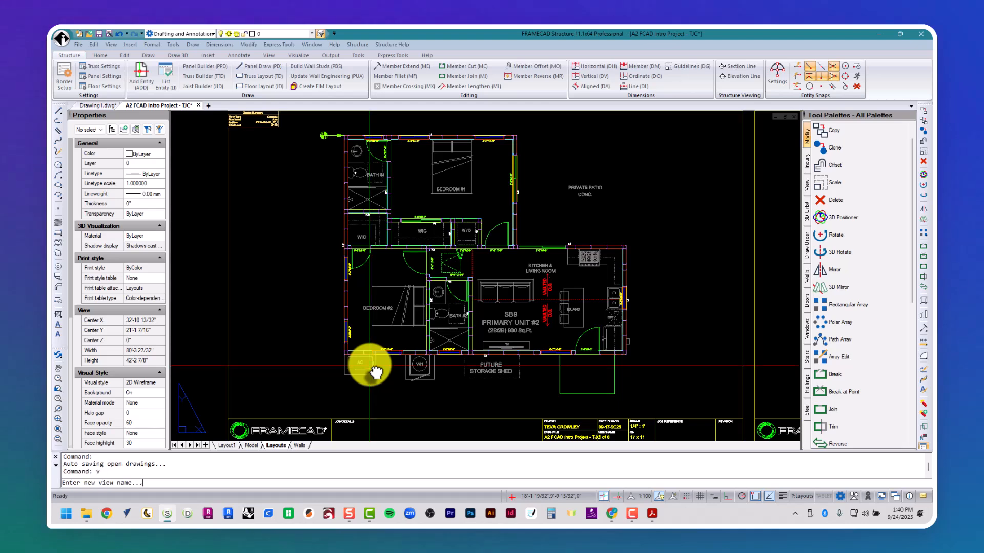
type("2")
key("Return")
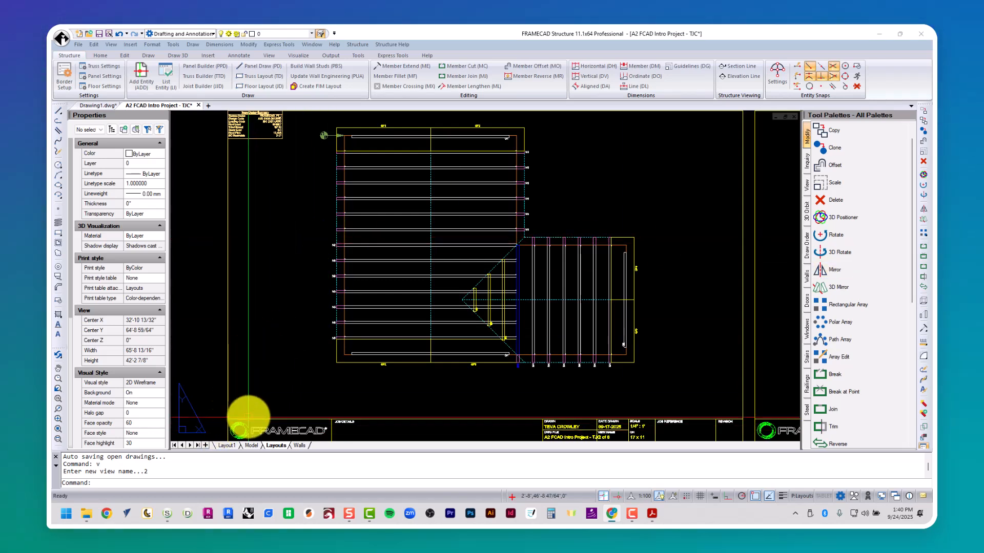
- Open the Truss Builder and preview the standard, GI1 girder, gable and S3 saddle truss results
left_click(354, 43)
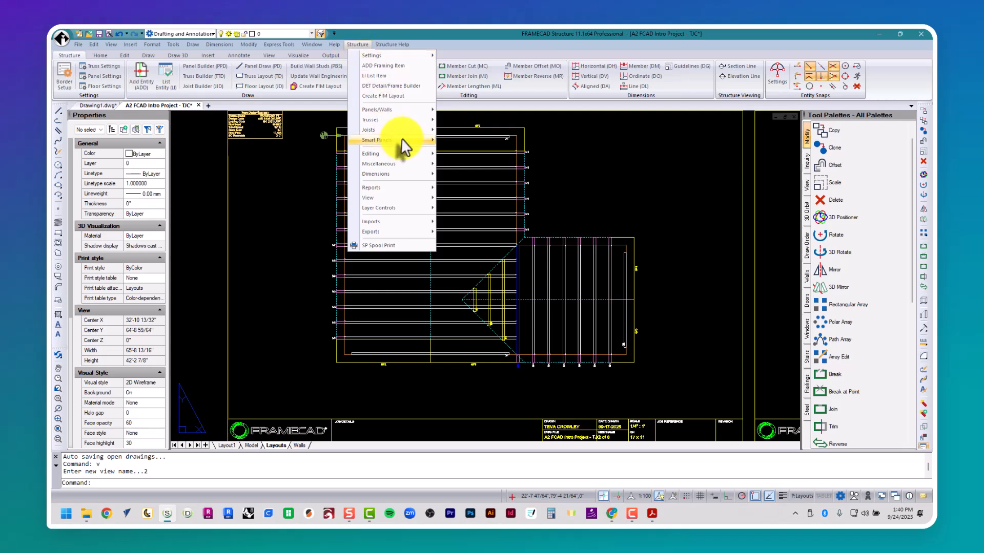
mouse_move(414, 119)
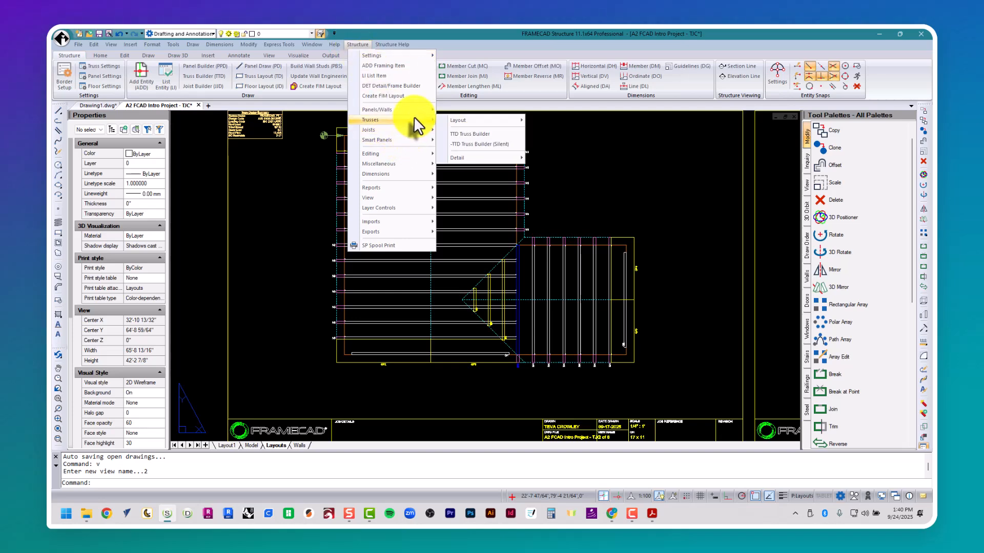
left_click(502, 133)
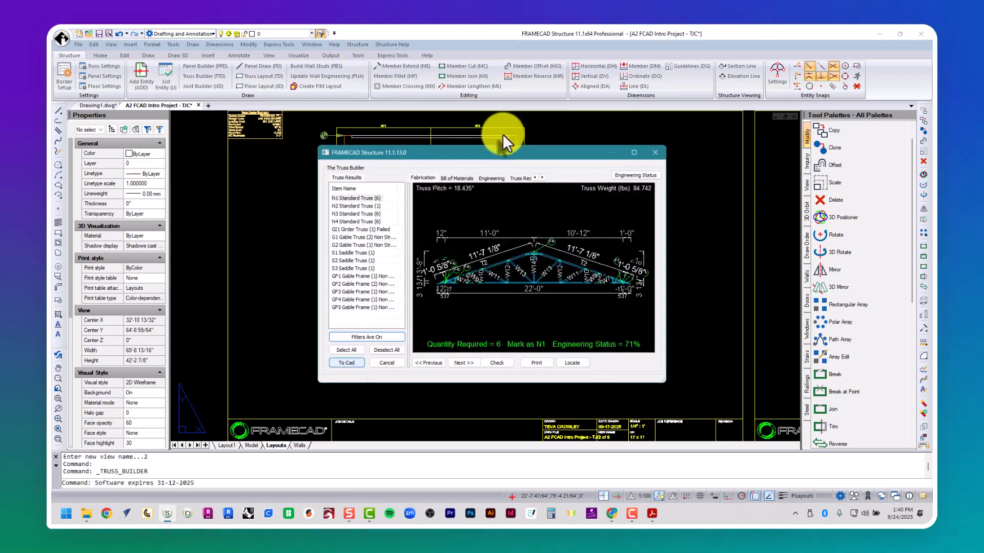
left_click(364, 206)
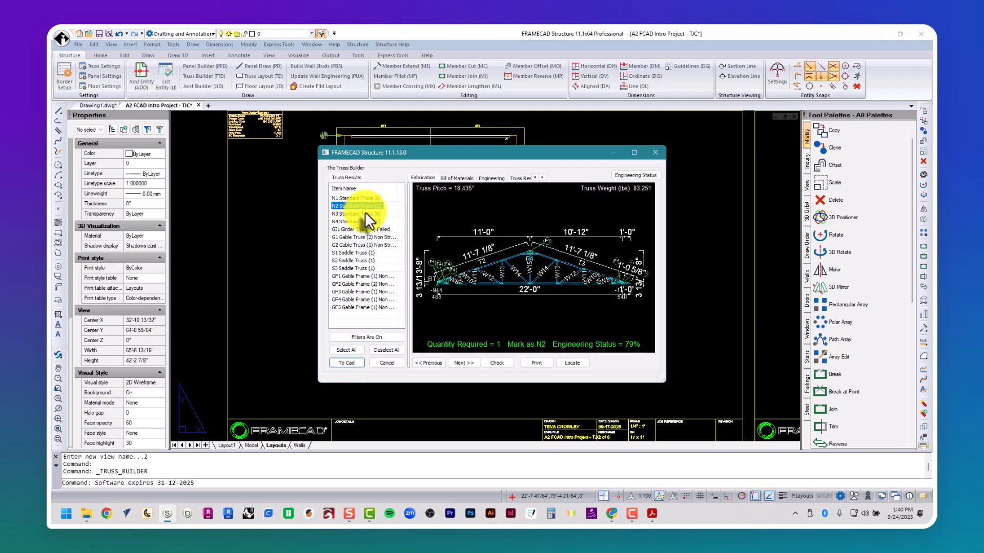
left_click(365, 214)
left_click(365, 221)
left_click(365, 229)
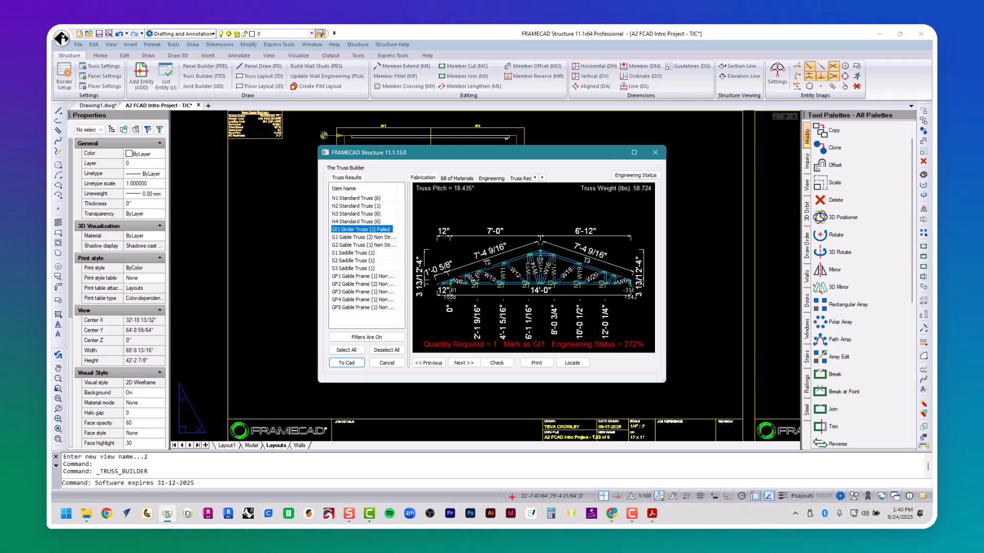
left_click(364, 244)
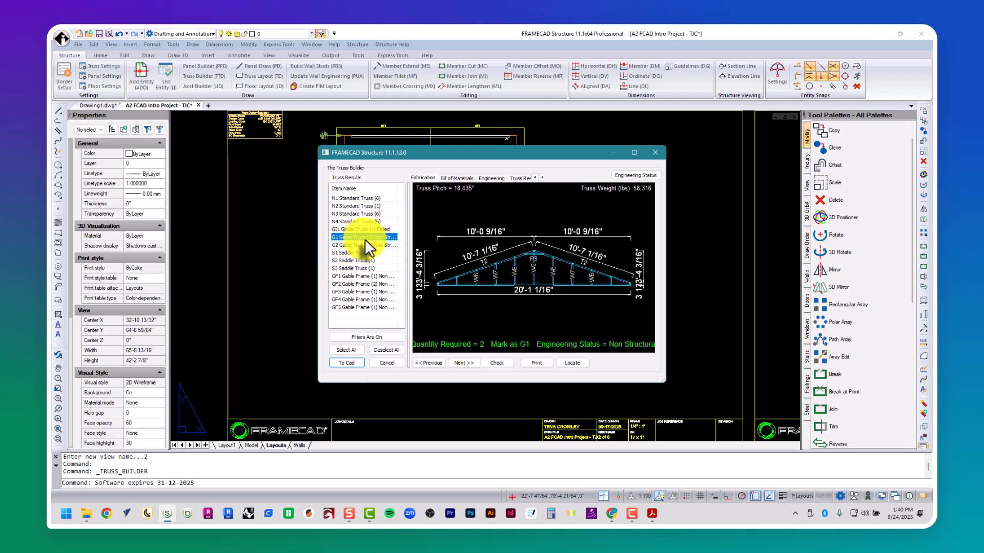
left_click(366, 268)
- Output all listed trusses from the Truss Builder to CAD and show the full set of truss drawings
left_click(343, 350)
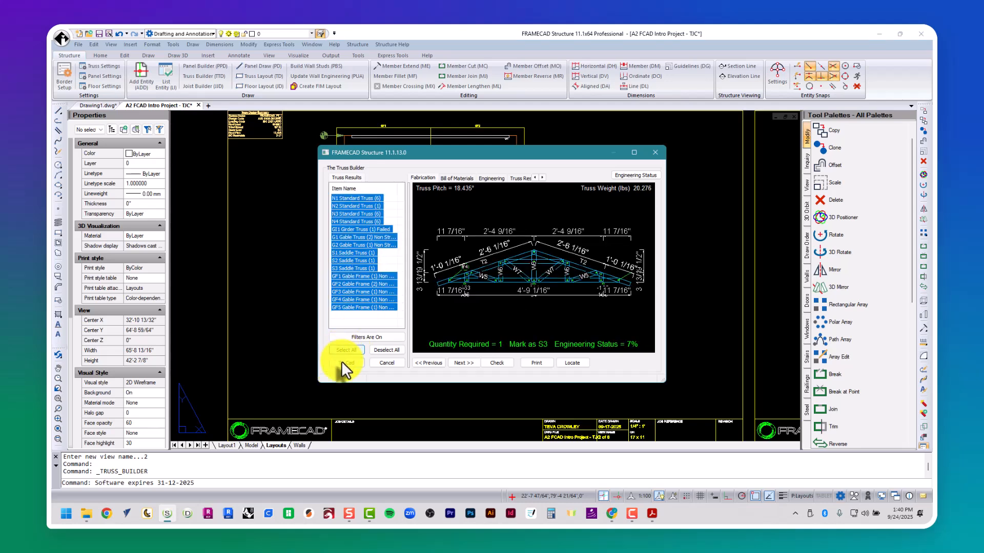
left_click(341, 362)
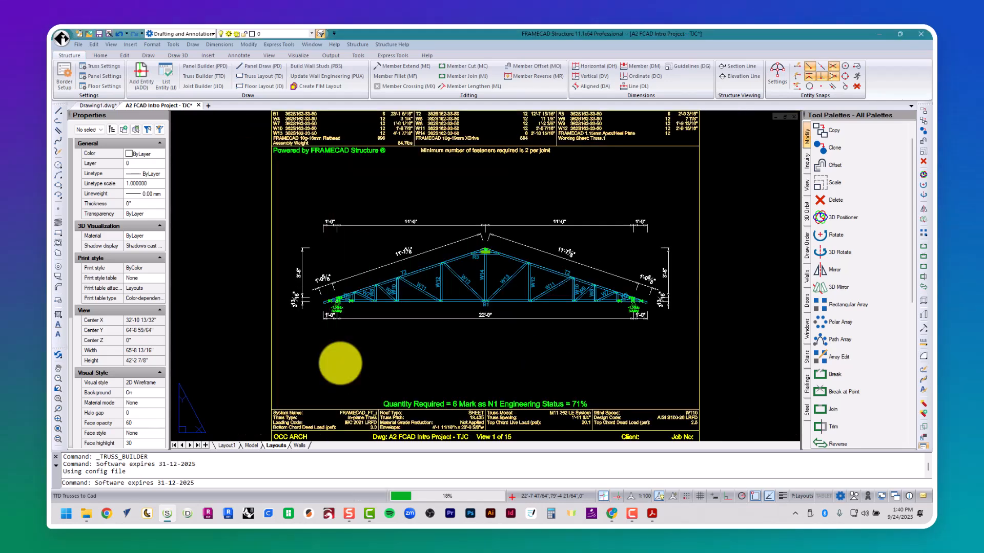
middle_click(441, 193)
middle_click(441, 193)
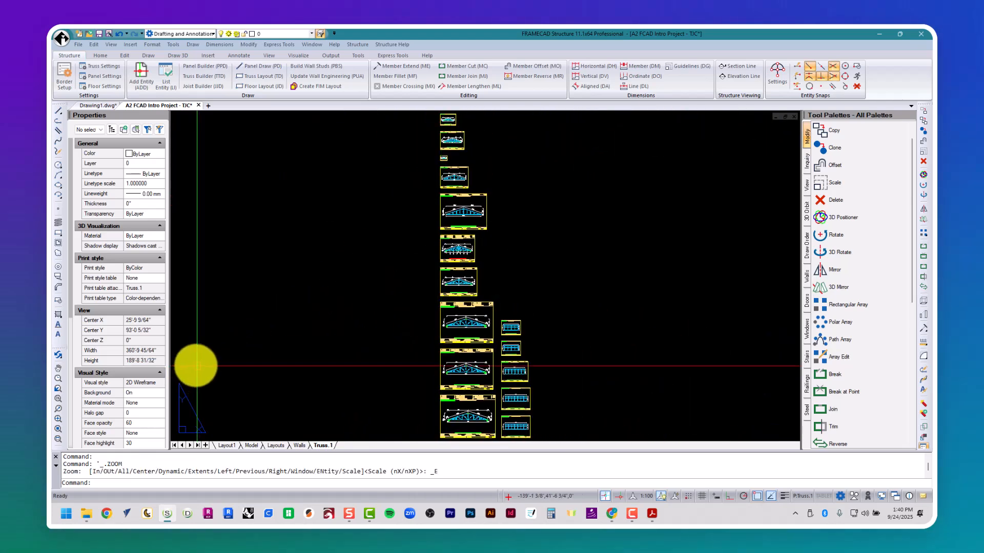
- Return to the Layouts layout and generate a 3D model of all trusses with T3D's global selection
left_click(275, 446)
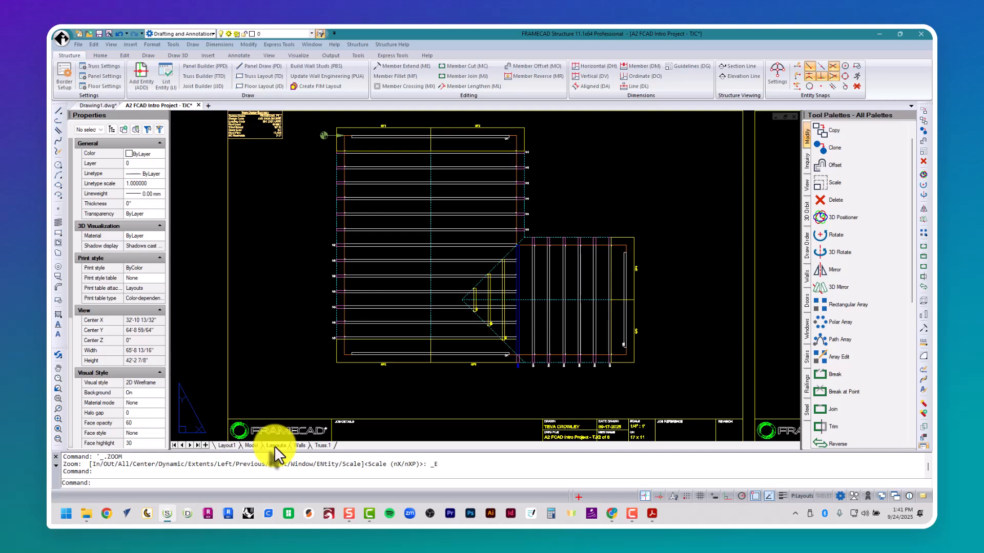
type("3d")
key("Return")
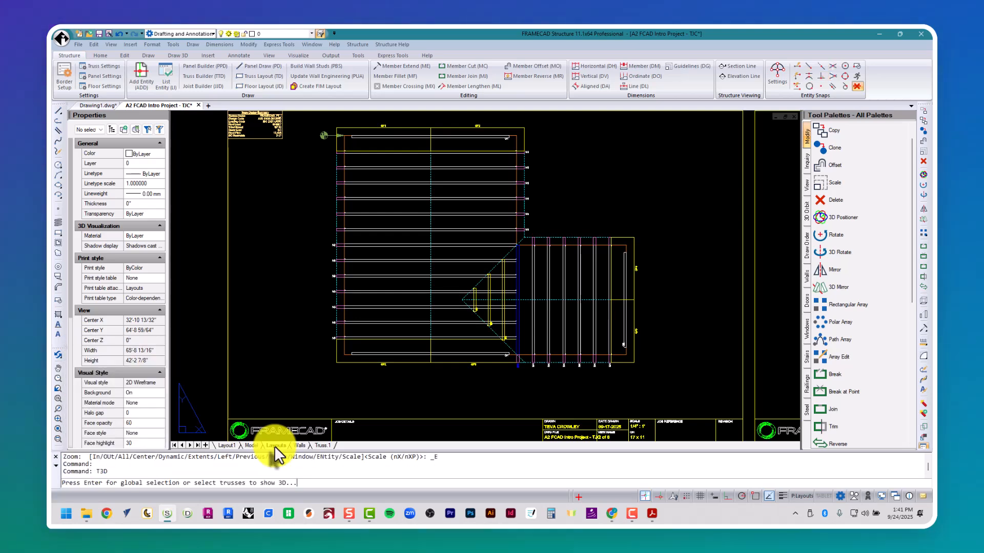
key("Return")
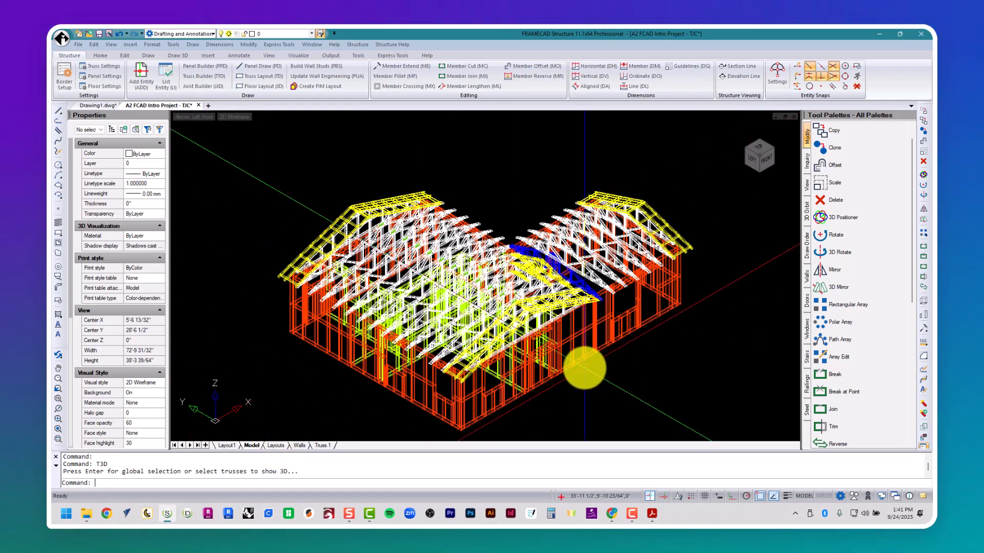
- Inspect the combined 3D walls and roof trusses from several angles, ending on the right-back isometric view
mouse_move(577, 364)
middle_mouse_down("shift")
mouse_move(428, 341)
mouse_move(266, 337)
mouse_move(292, 364)
mouse_move(456, 385)
mouse_move(576, 373)
mouse_move(593, 358)
mouse_move(577, 358)
middle_mouse_up("shift")
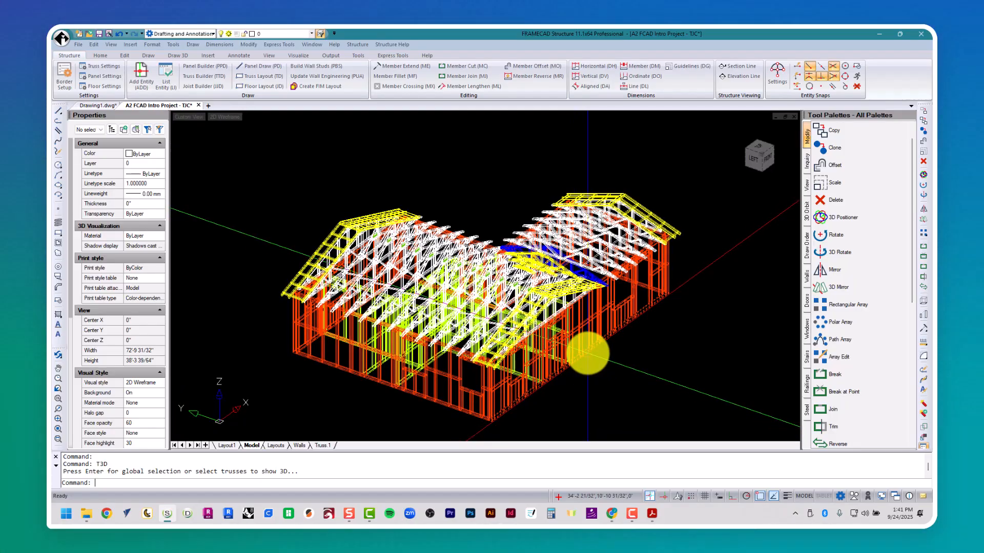
middle_click_drag(689, 367, 465, 324, "shift")
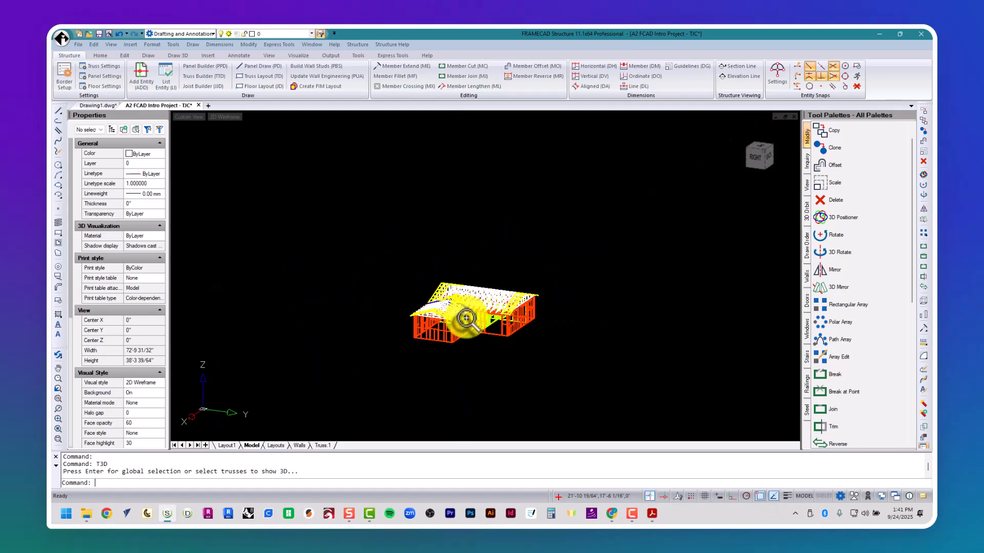
scroll(466, 319, "up", 3)
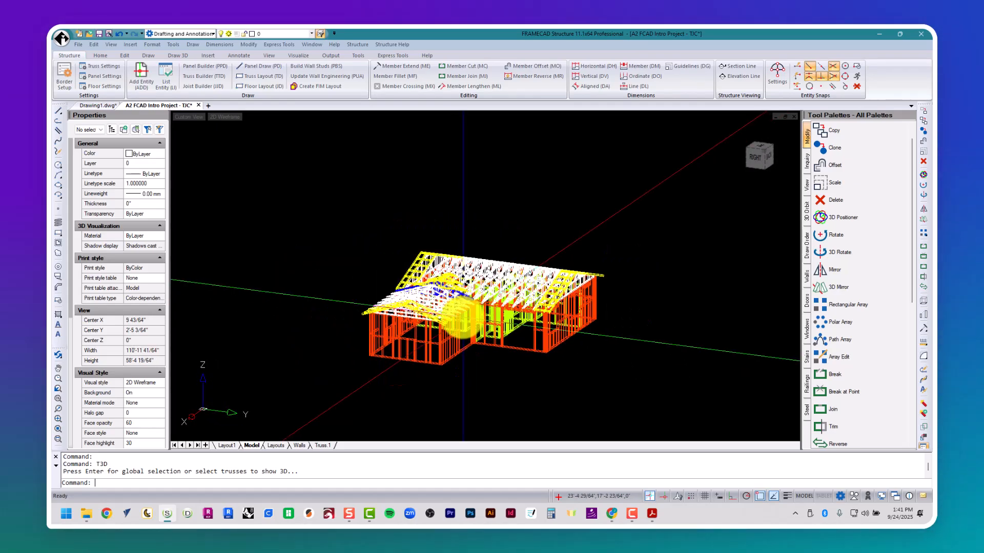
middle_click_drag(345, 297, 301, 257)
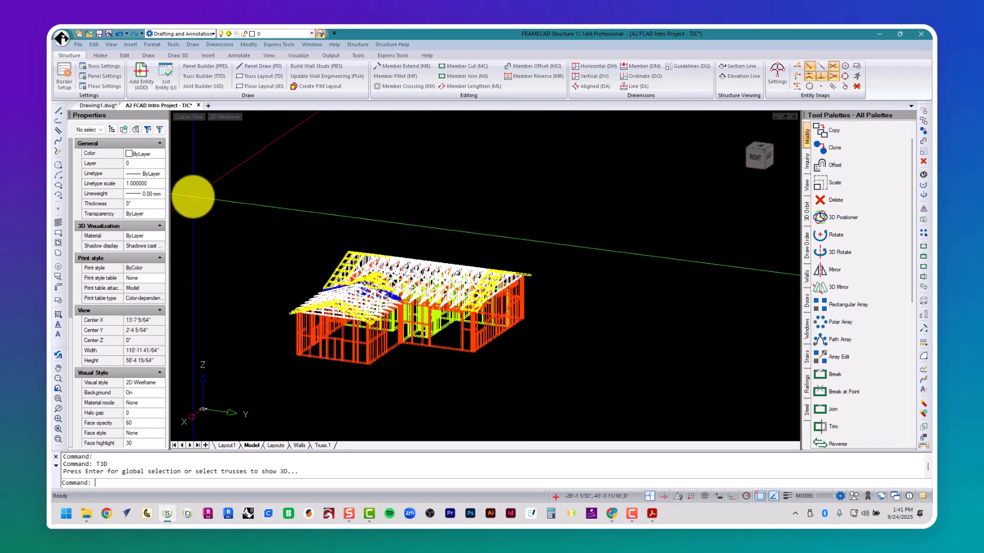
middle_click_drag(193, 196, 496, 290)
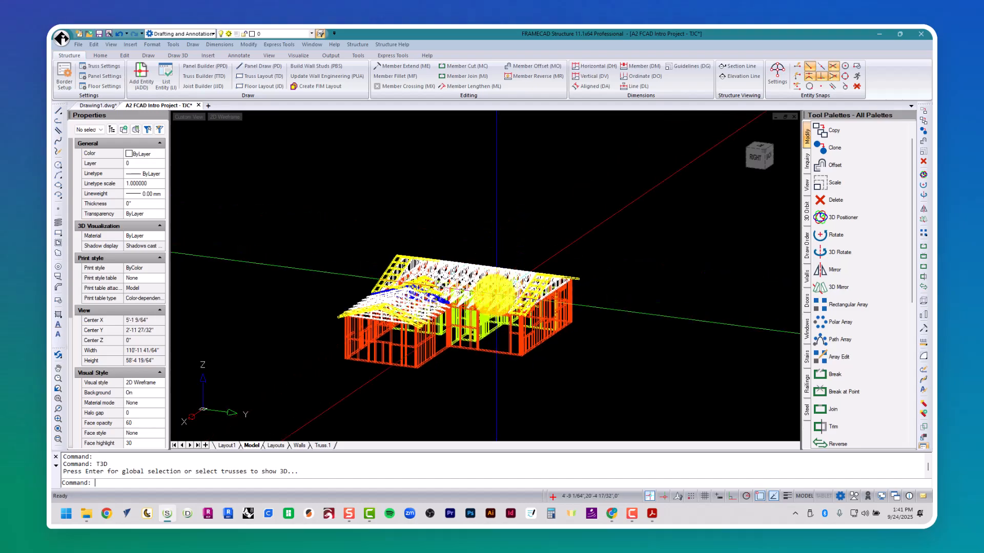
scroll(495, 290, "up", 3)
scroll(446, 307, "down", 3)
scroll(402, 315, "up", 1)
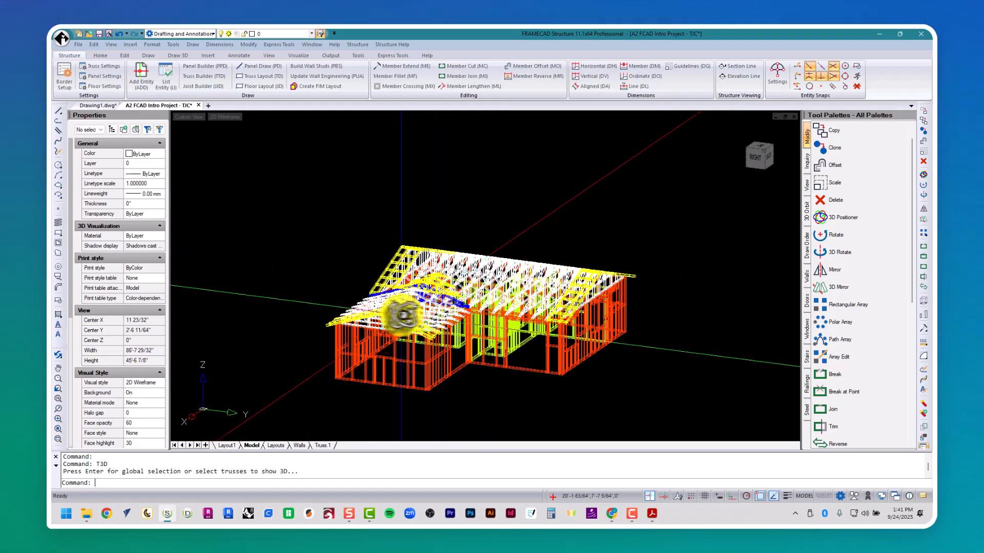
middle_click_drag(403, 315, 637, 316, "shift")
left_click(763, 163)
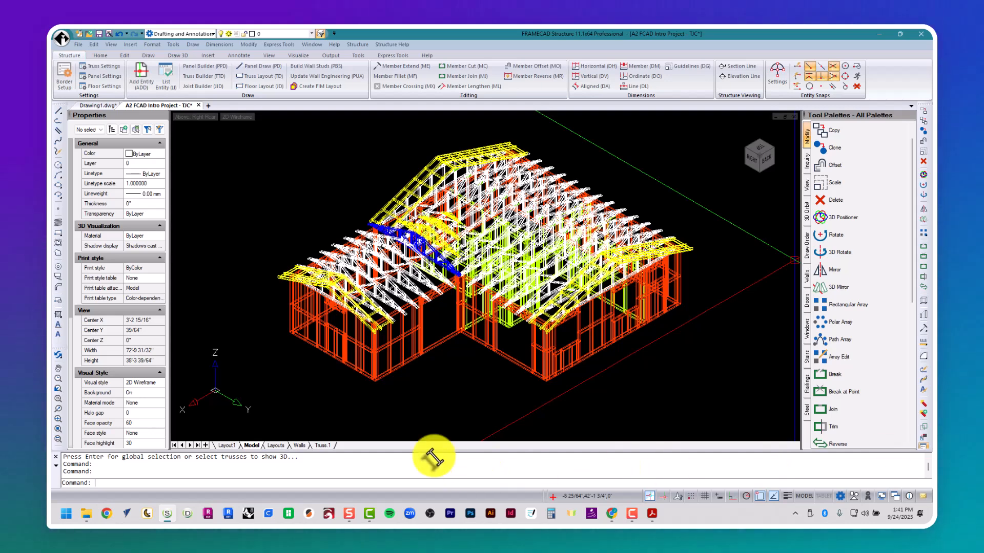
- Delete the 3D trusses from the Layouts layout with T3D and show view 1 with its floor plan background hidden using LT1
left_click(276, 445)
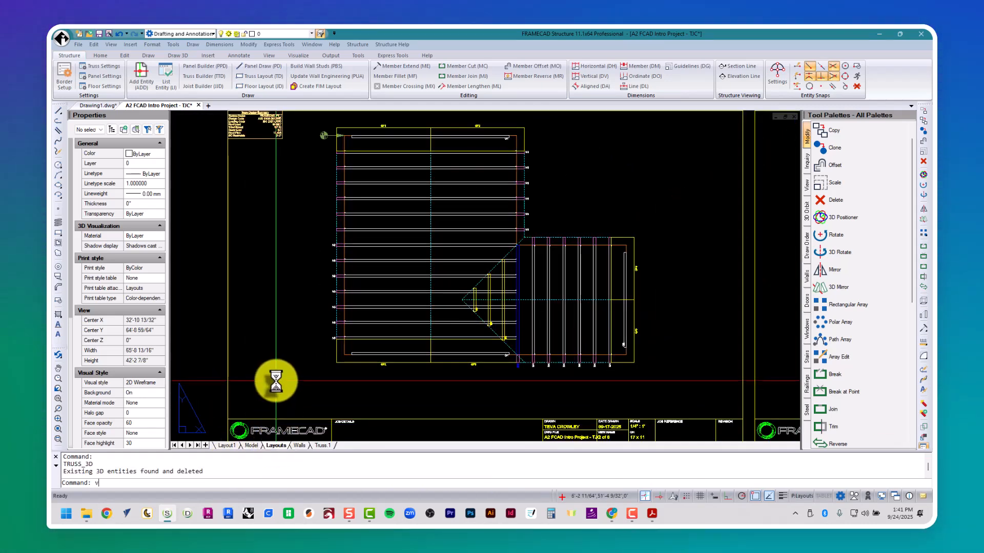
type("v")
key("Return")
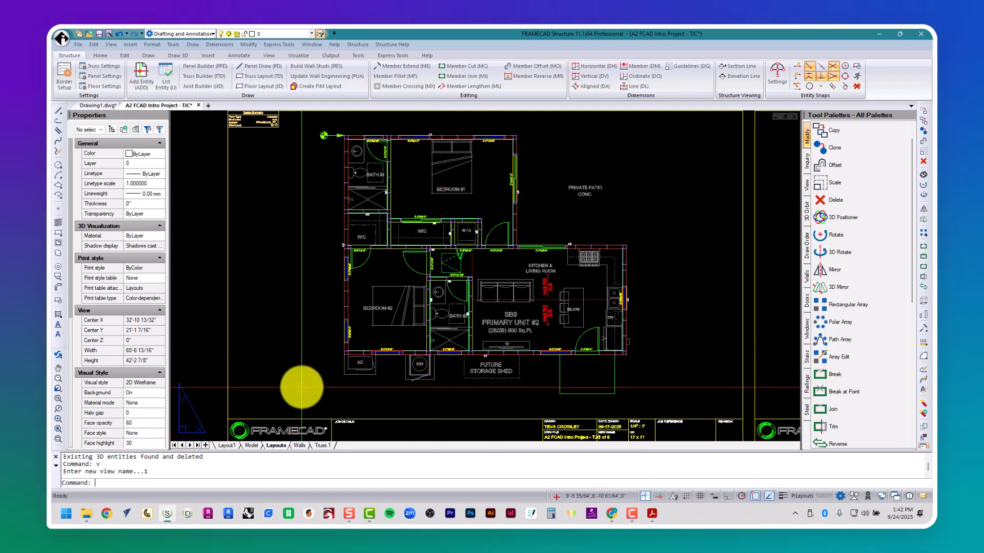
type("1")
key("Return")
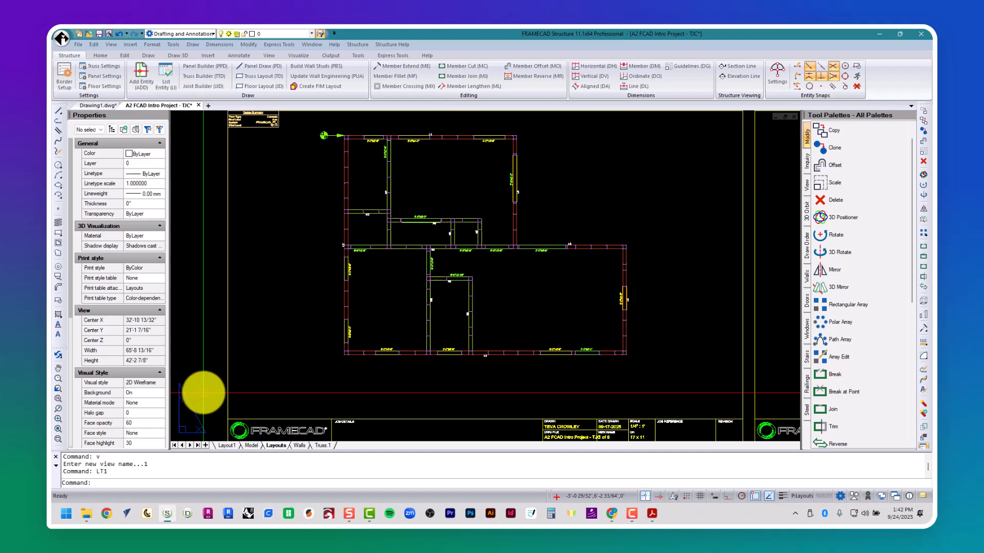
- Return to view 2 of the layout and regenerate the 3D roof trusses over the walls in the Model layout with T3D
key("Return")
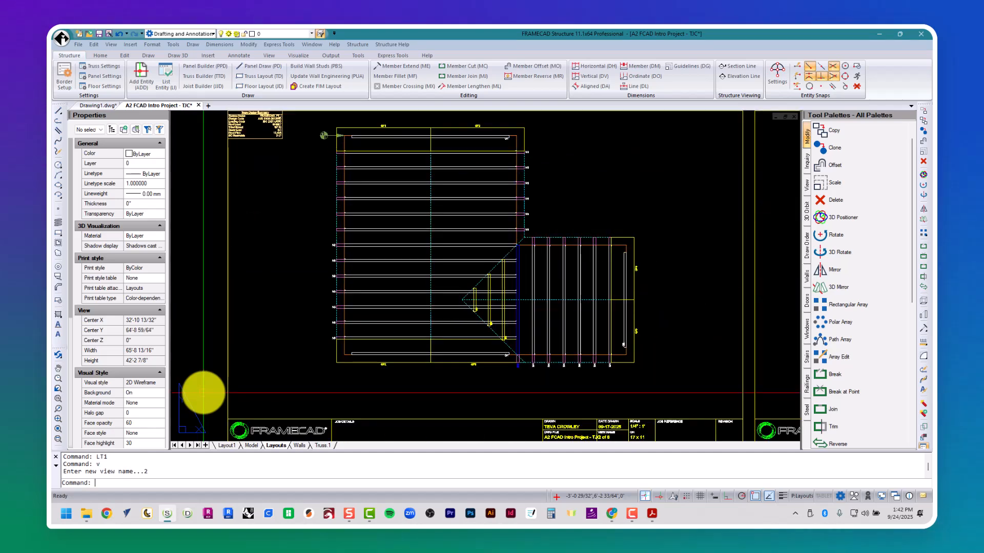
left_click(252, 446)
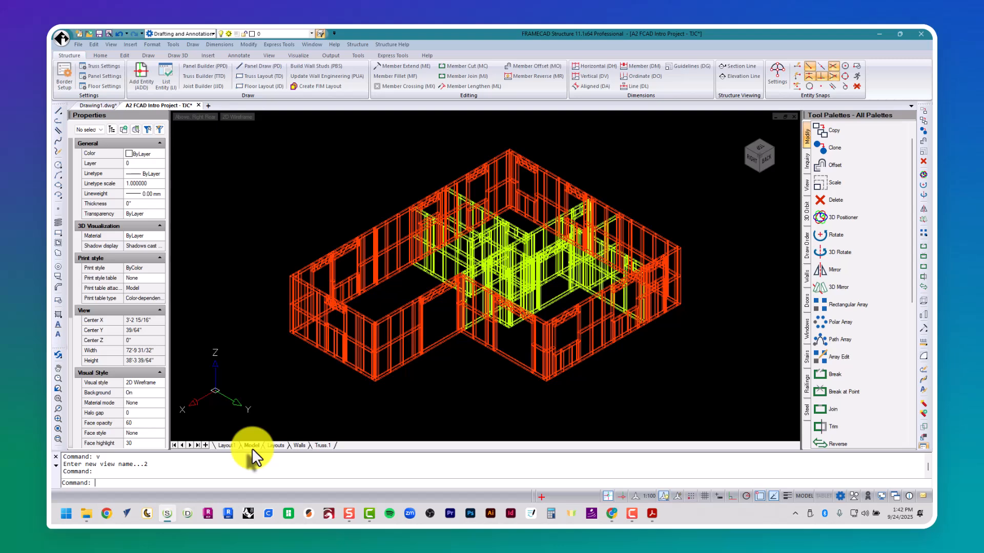
type("t3d")
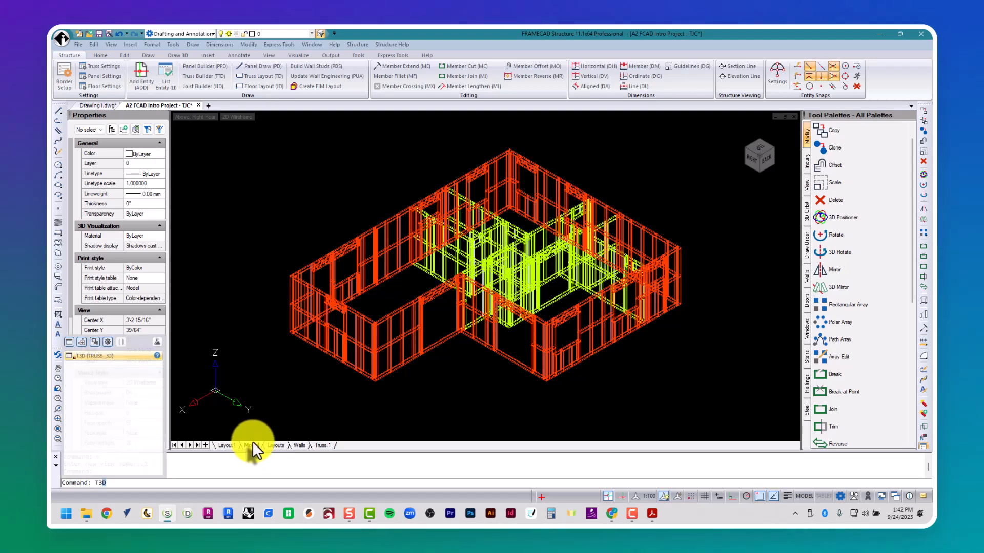
key("Return")
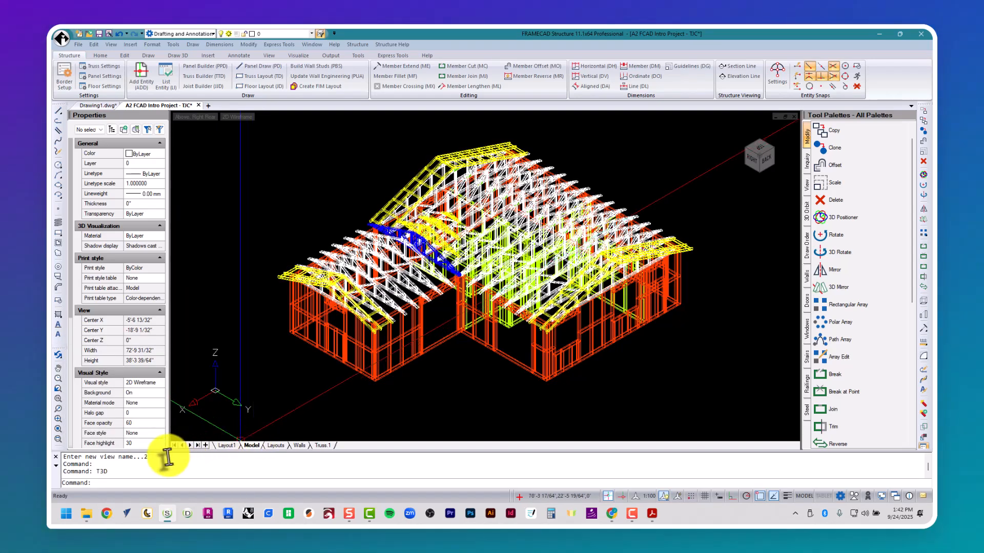